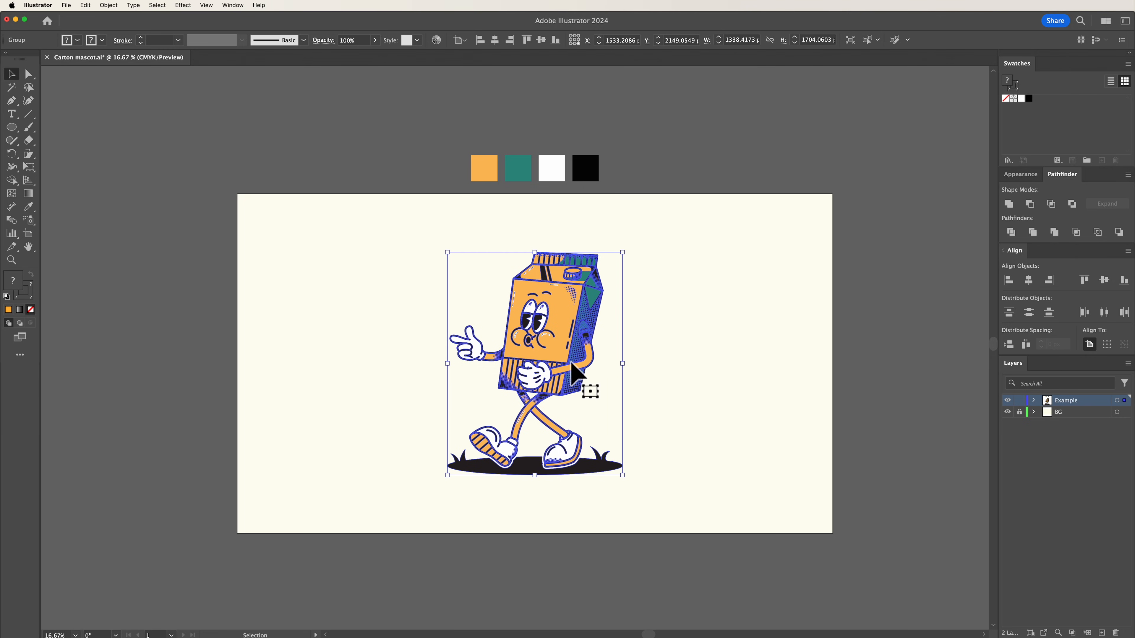
# - Move the finished milk carton mascot over to the left side of the artboard
pyautogui.moveTo(581, 365); pyautogui.dragTo(401, 365)
pyautogui.click(590, 359)
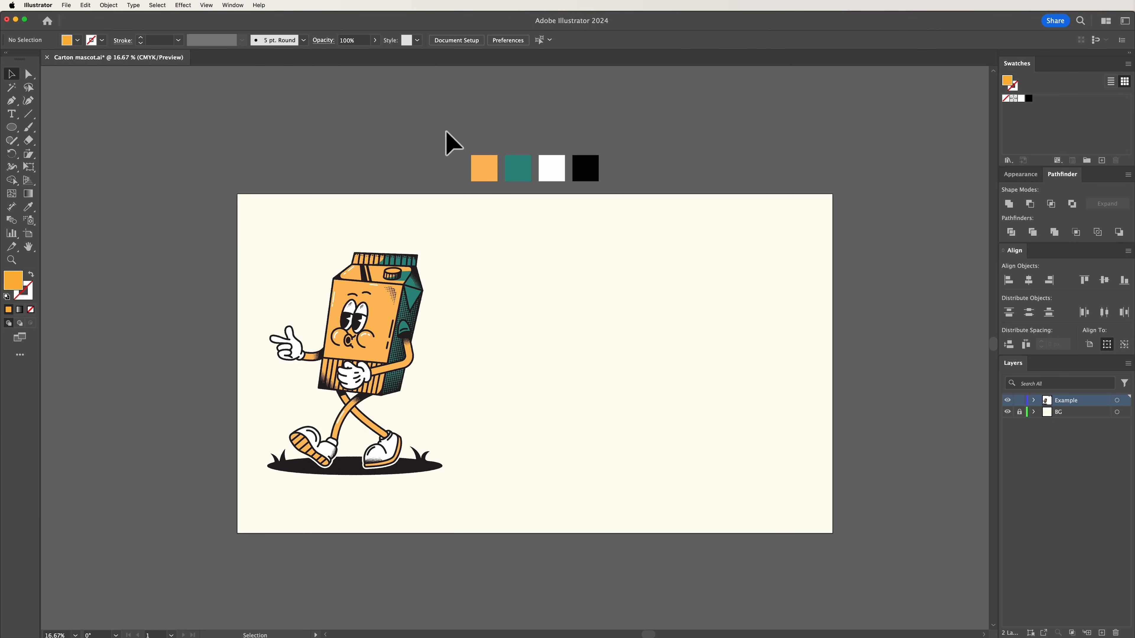
# - Create the swatch group Color Group 1 from the four palette squares, with process colors converted to global and tint swatches included
pyautogui.moveTo(445, 131); pyautogui.dragTo(605, 184)
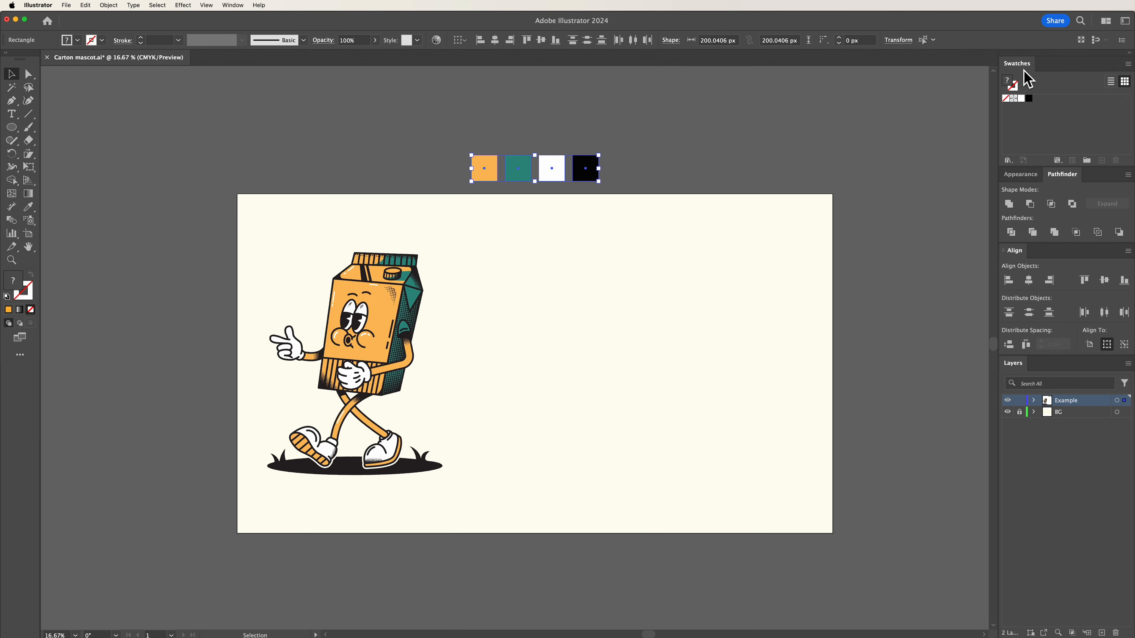
pyautogui.click(1093, 164)
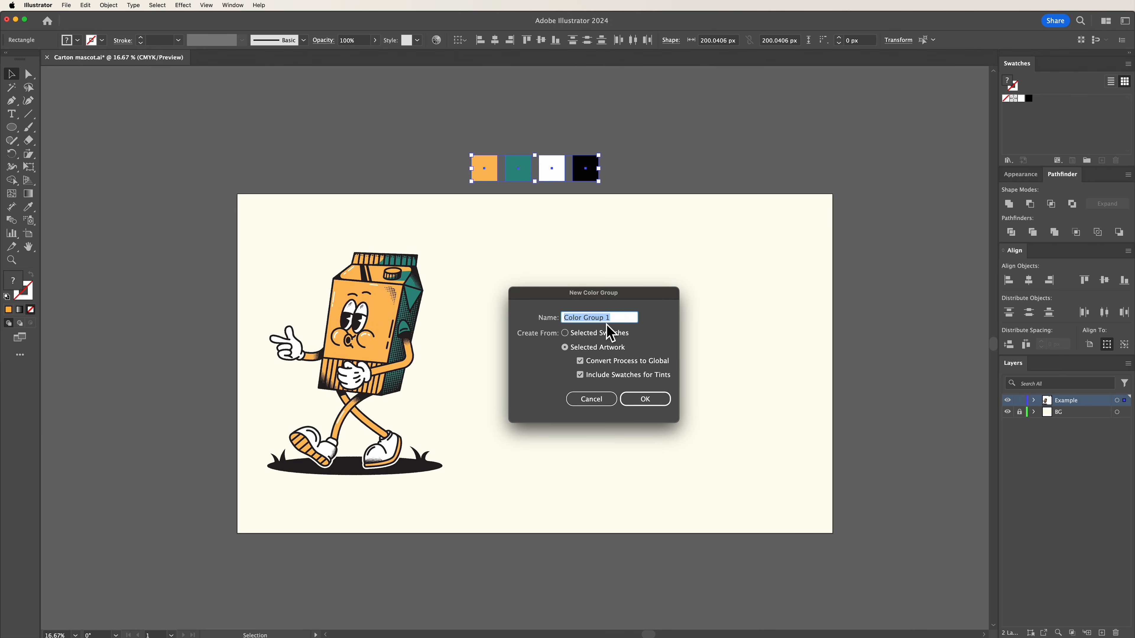
pyautogui.click(648, 407)
pyautogui.press('super+shift+a')
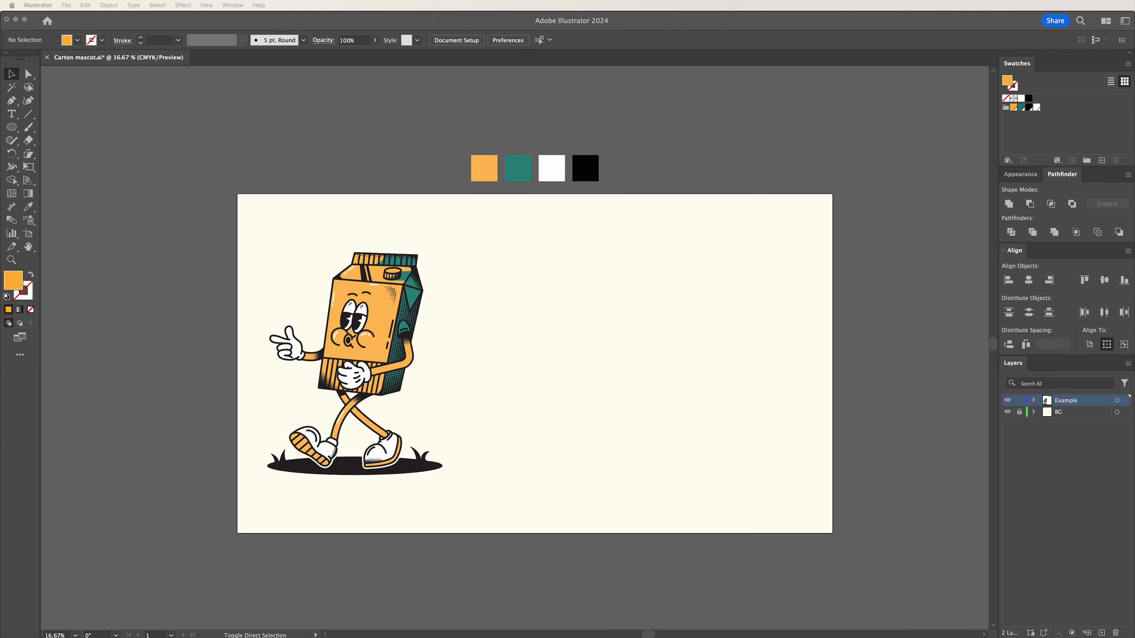
# - Place the sketch image Sketch-100.jpg beside the mascot and scale it down to about 1417 by 2078 px within the artboard's right half
pyautogui.moveTo(1, 225); pyautogui.dragTo(671, 359)
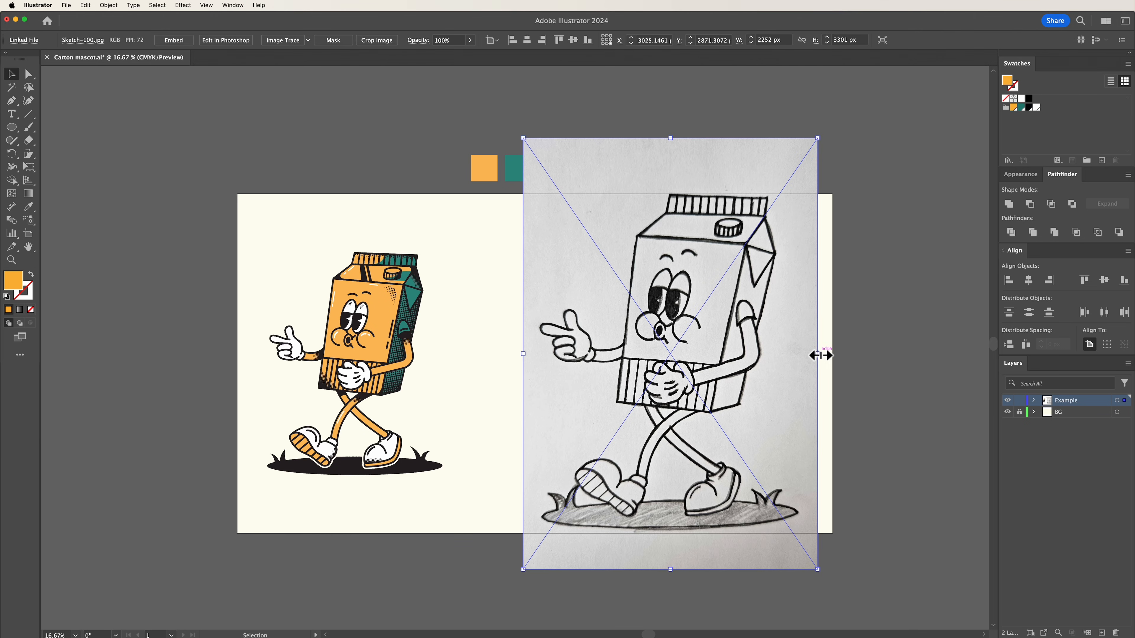
pyautogui.moveTo(820, 355); pyautogui.dragTo(720, 362)
pyautogui.moveTo(646, 355); pyautogui.dragTo(697, 360)
pyautogui.click(793, 423)
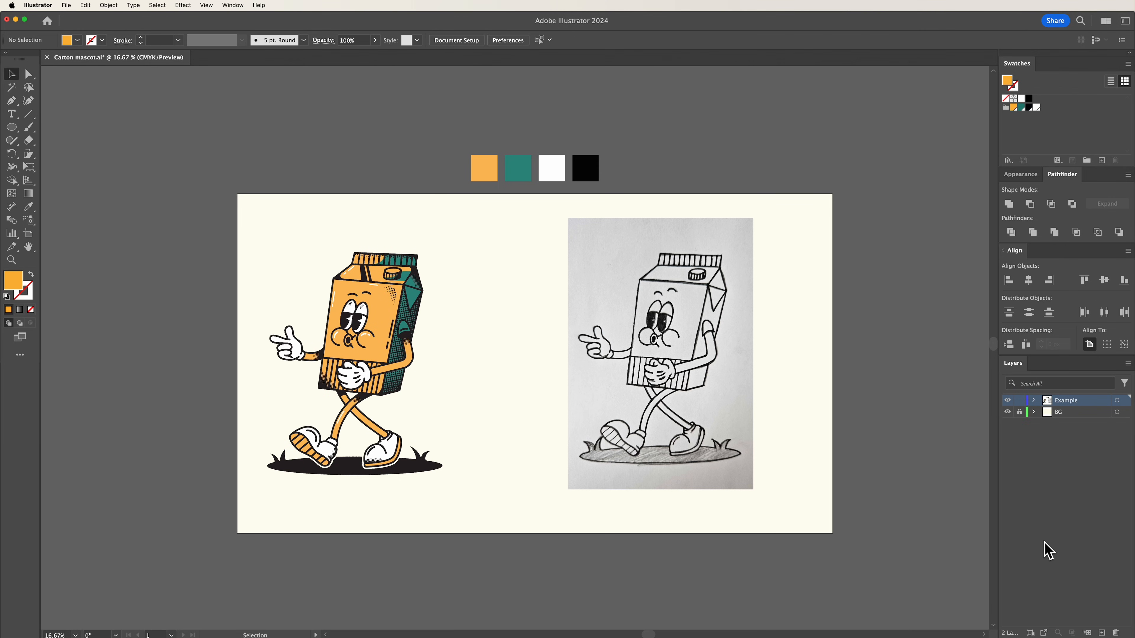
# - Add a new layer named Sketch and move the linked sketch image from the Example layer into it
pyautogui.click(1102, 633)
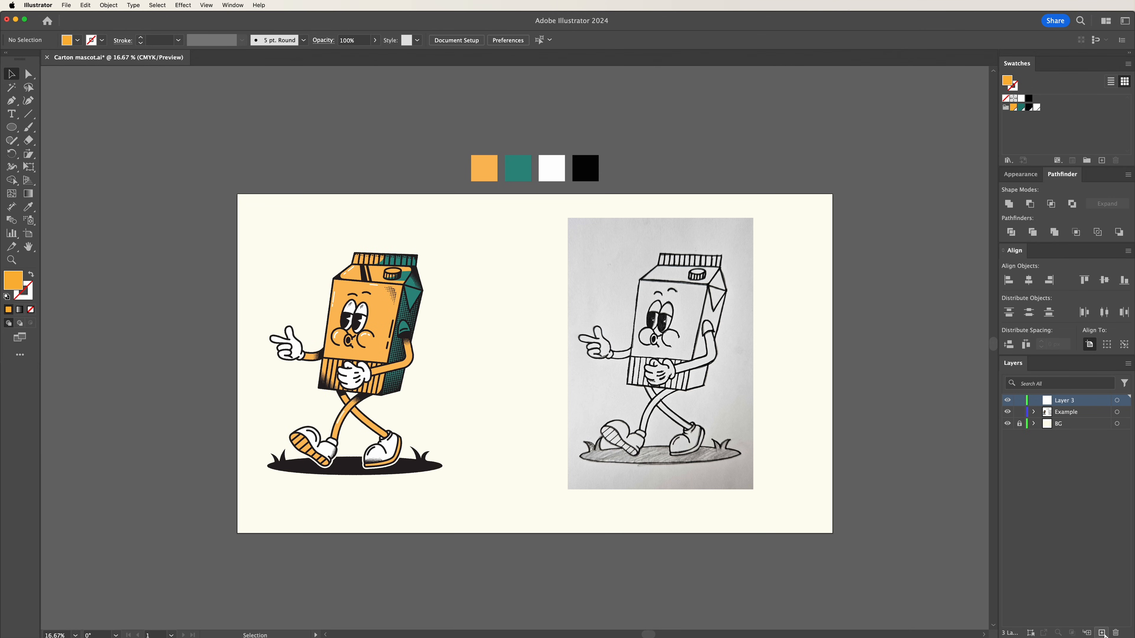
pyautogui.doubleClick(1069, 402)
pyautogui.press('Return')
pyautogui.click(1034, 412)
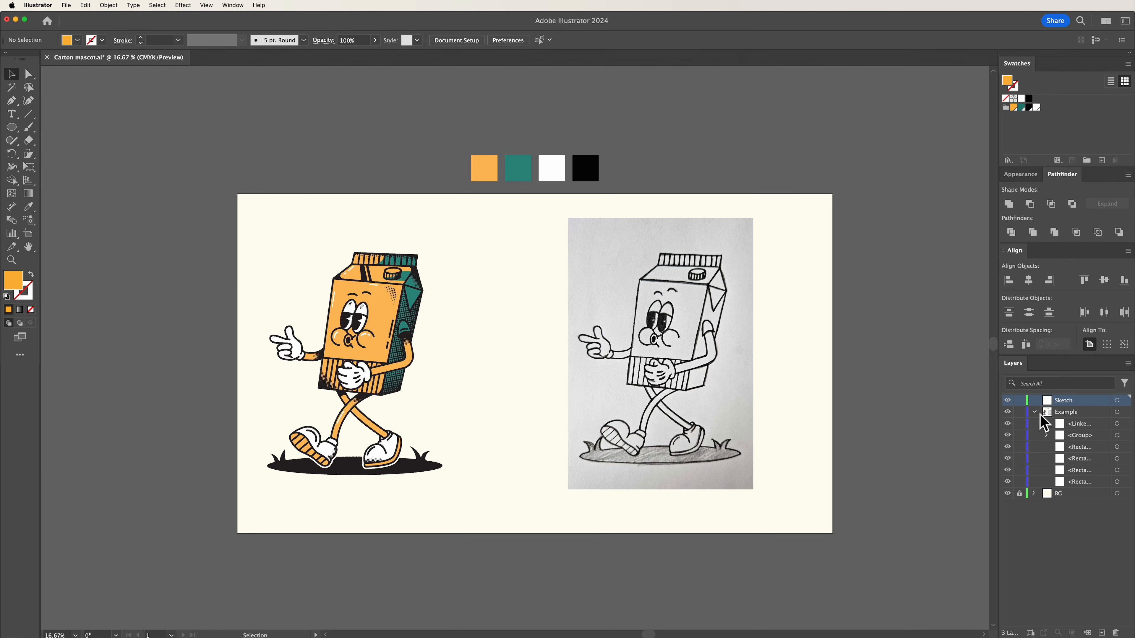
pyautogui.click(1083, 425)
pyautogui.moveTo(1083, 428); pyautogui.dragTo(1075, 402)
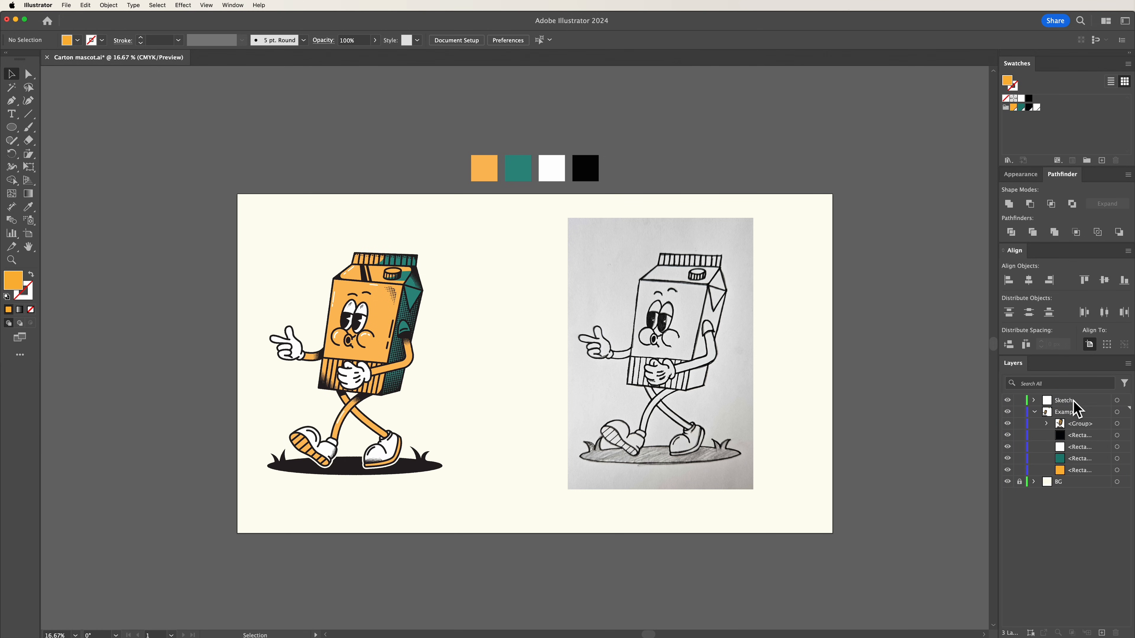
pyautogui.click(1035, 412)
# - Set the sketch image's opacity to 30% and lock the Example and Sketch layers
pyautogui.click(732, 342)
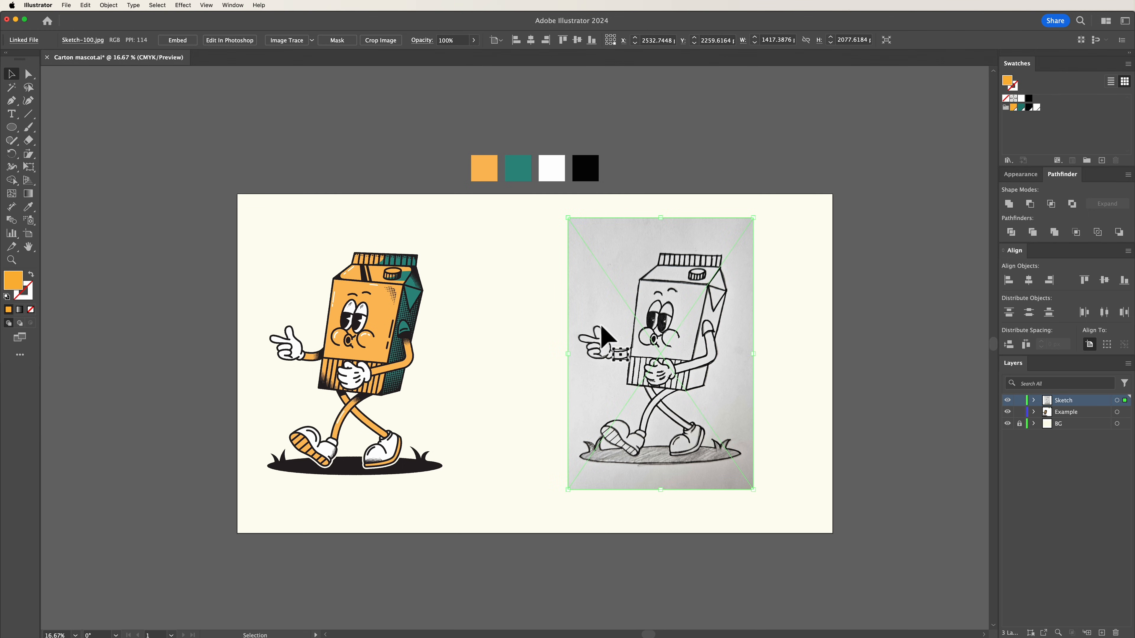
pyautogui.moveTo(448, 44); pyautogui.dragTo(436, 44)
pyautogui.write('30')
pyautogui.press('Return')
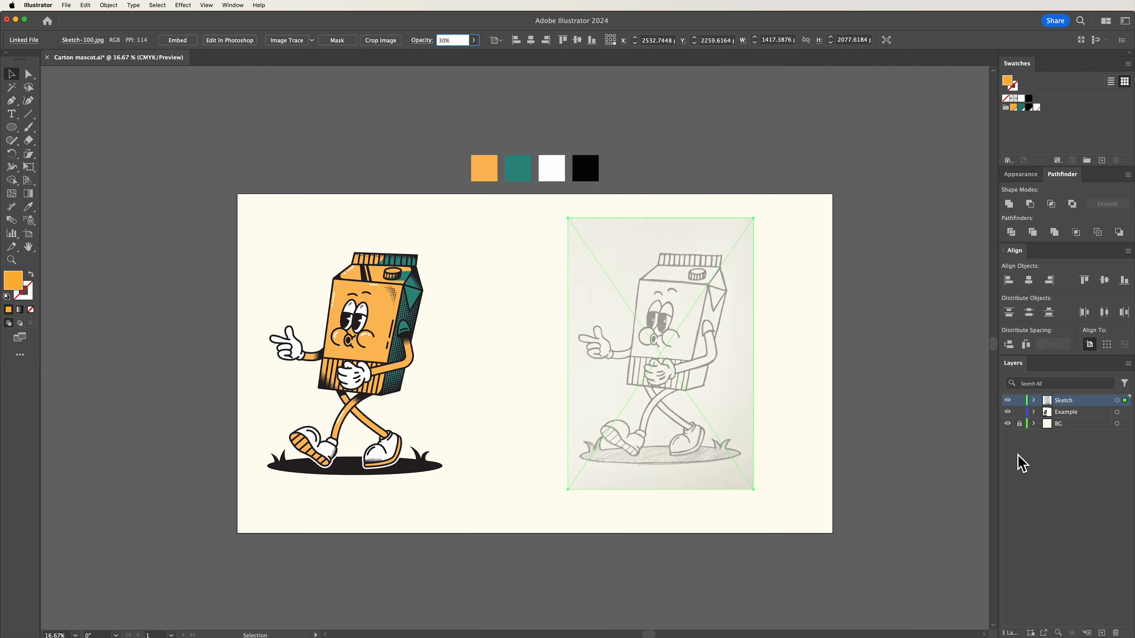
pyautogui.click(1021, 464)
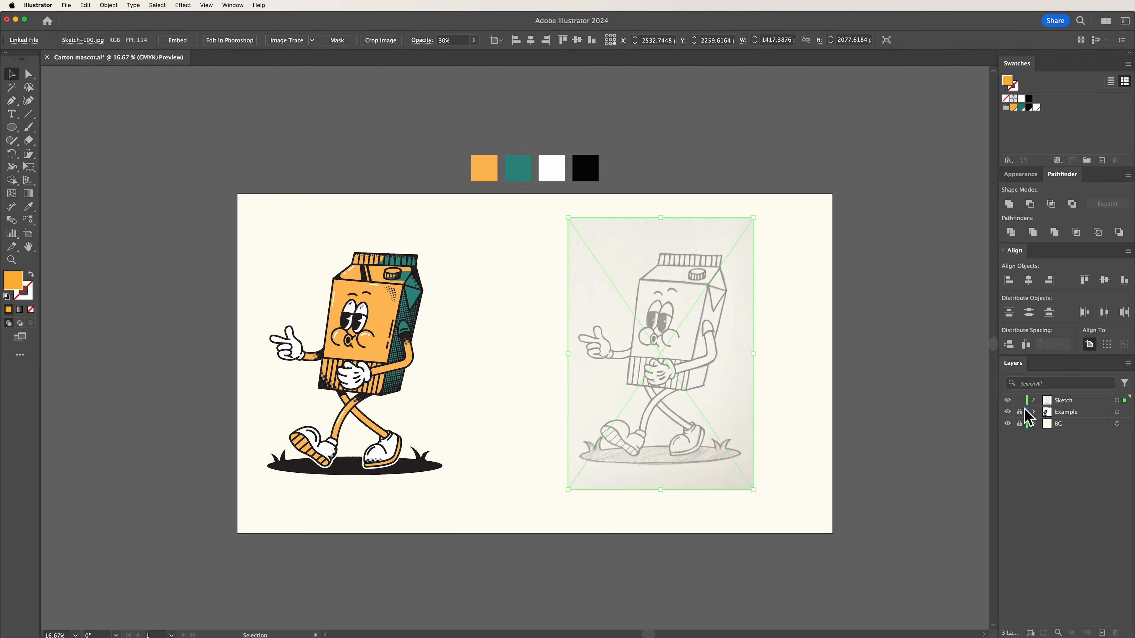
pyautogui.click(1019, 401)
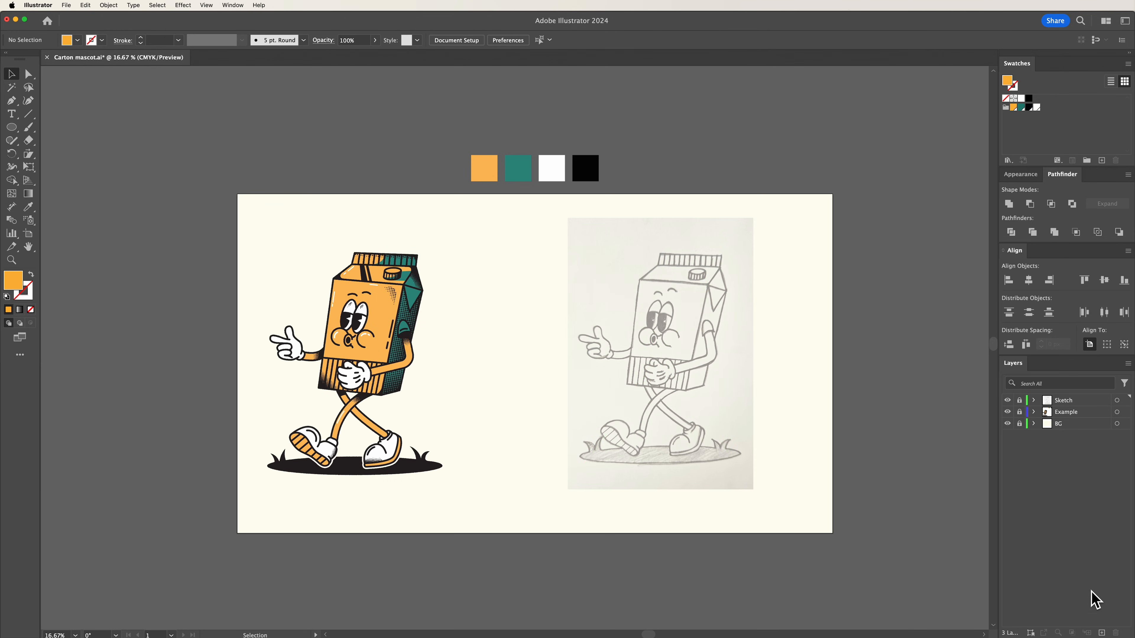
# - Add a new layer named Outline above the Sketch layer
pyautogui.click(1103, 633)
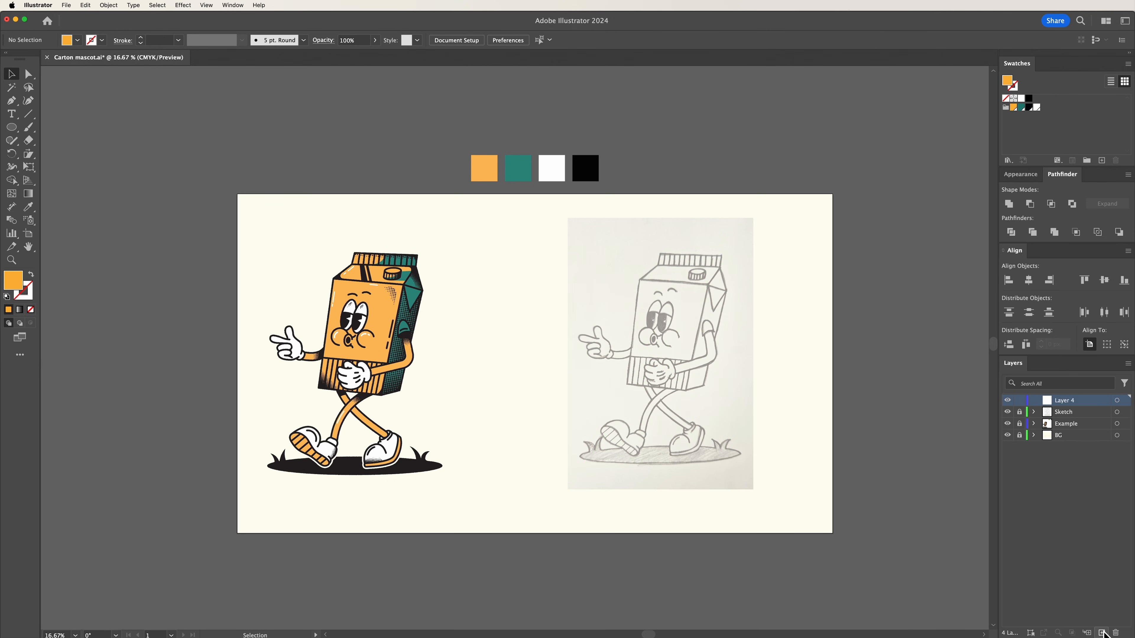
pyautogui.doubleClick(1069, 400)
pyautogui.click(941, 434)
# - Set the drawing style to no fill and a black 8 pt stroke with round caps and round joins
pyautogui.click(6, 297)
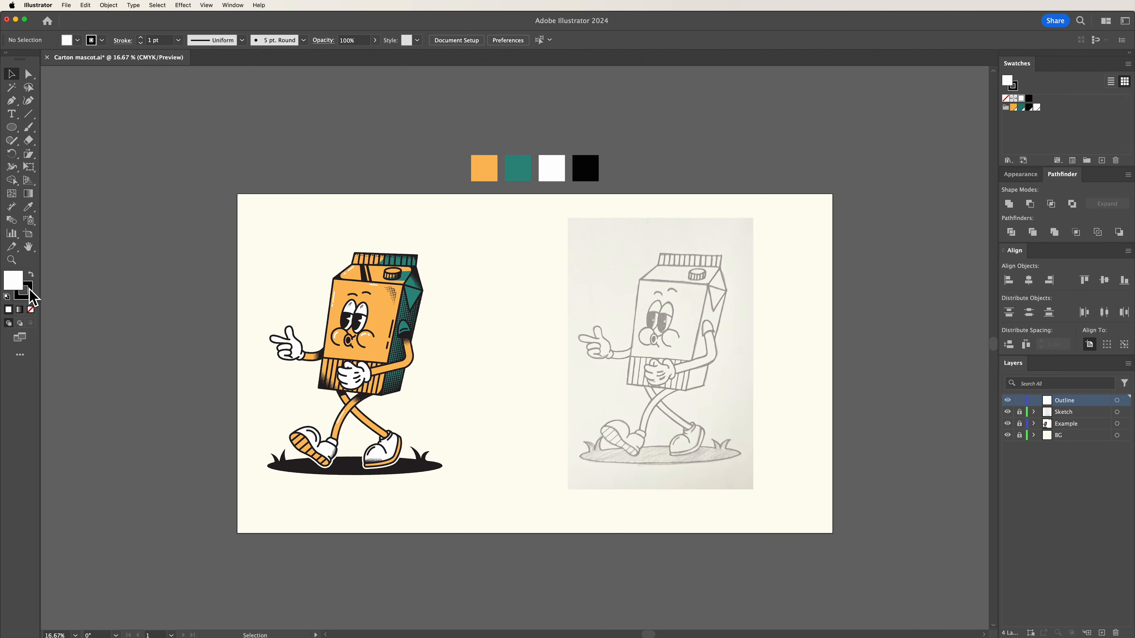
pyautogui.click(31, 309)
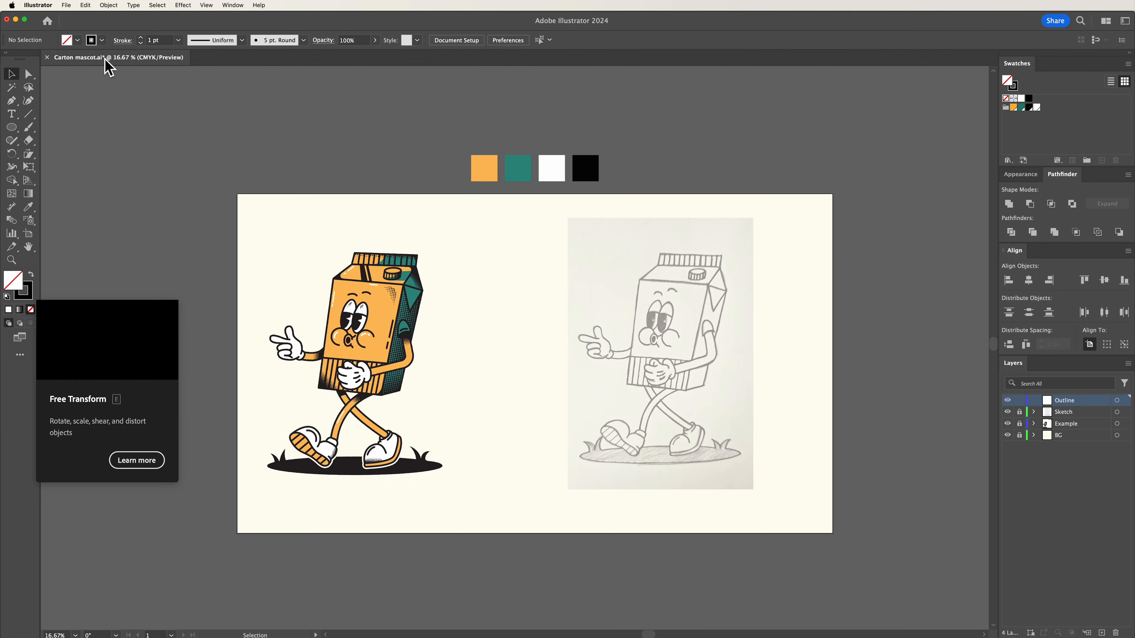
pyautogui.click(125, 41)
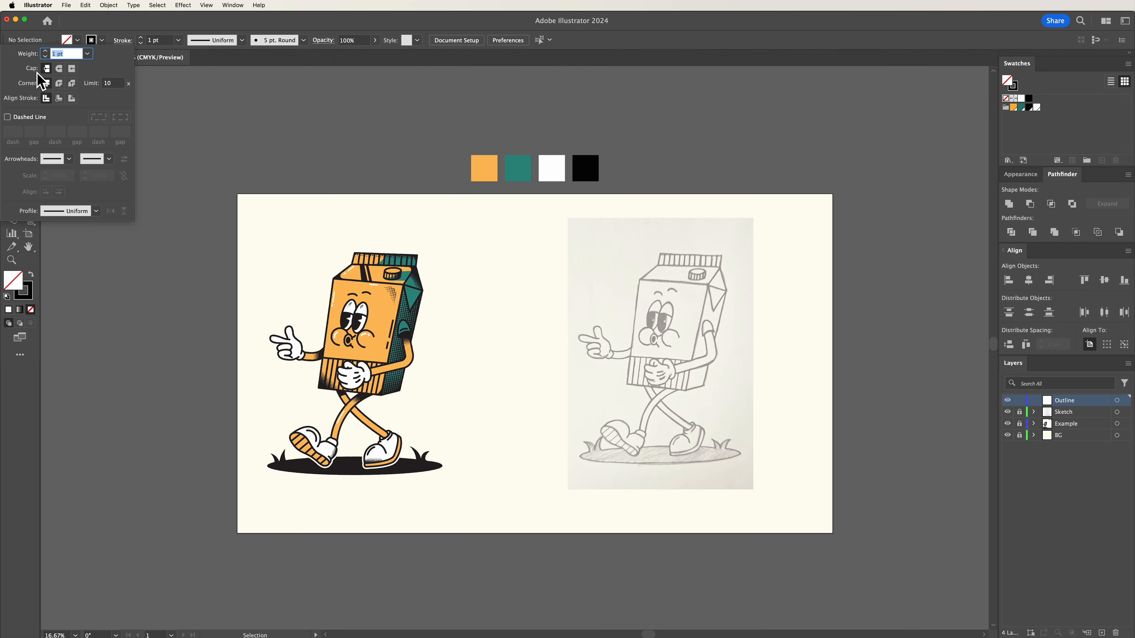
pyautogui.click(59, 68)
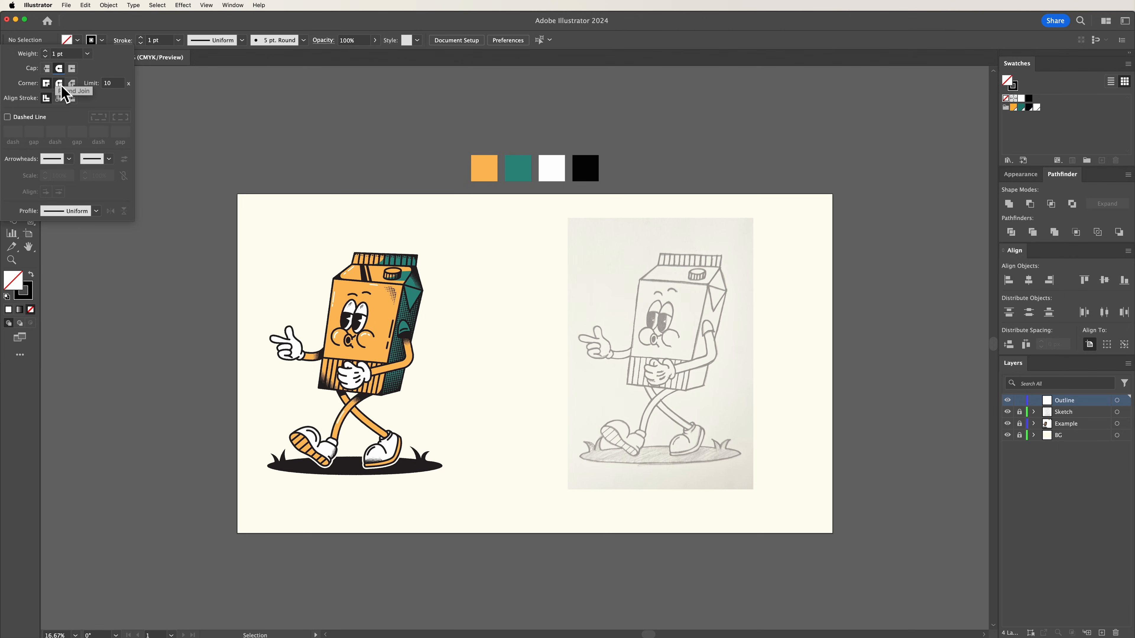
pyautogui.click(60, 85)
pyautogui.click(45, 51)
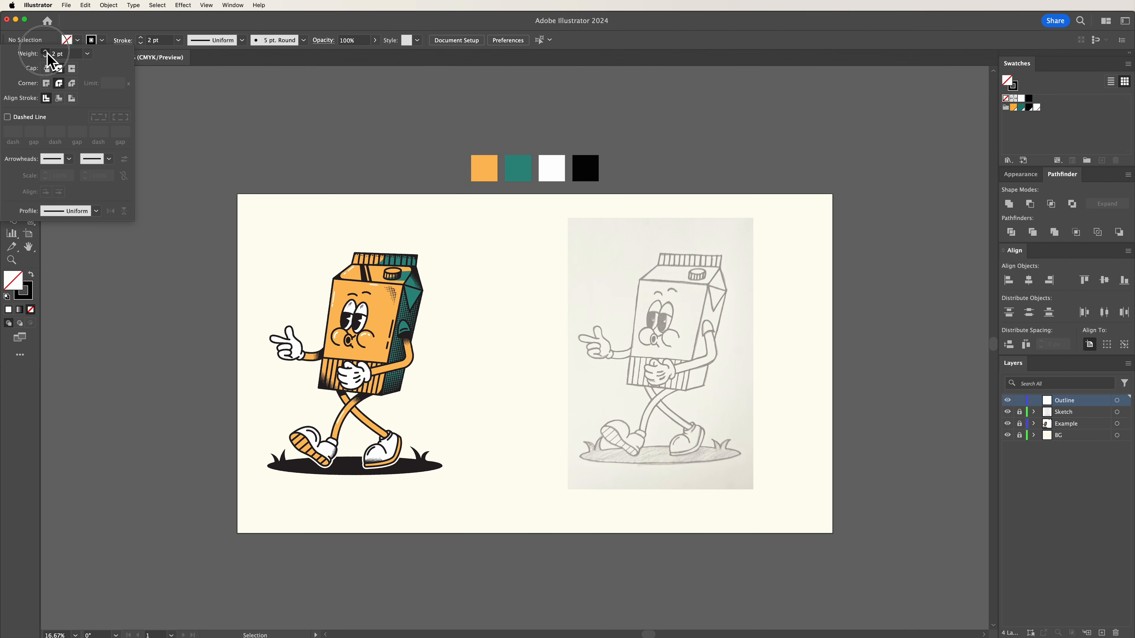
pyautogui.click(46, 51)
pyautogui.click(46, 51)
pyautogui.click(46, 51)
pyautogui.click(102, 40)
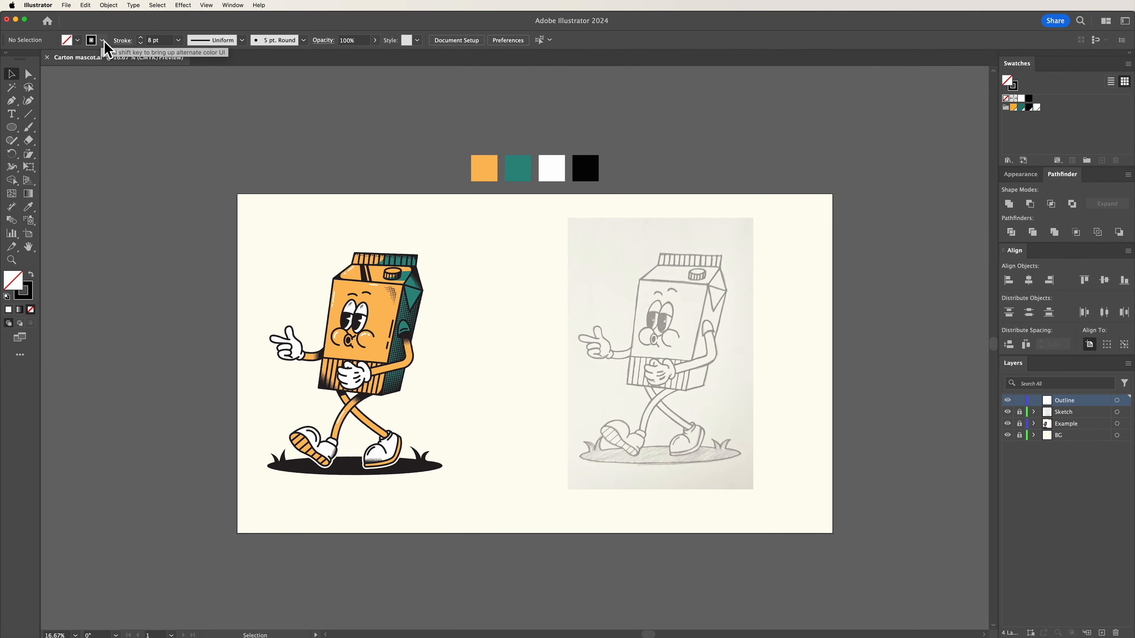
# - Trace the carton's four-sided front panel from the sketch as a closed path with the Pen tool
pyautogui.click(14, 103)
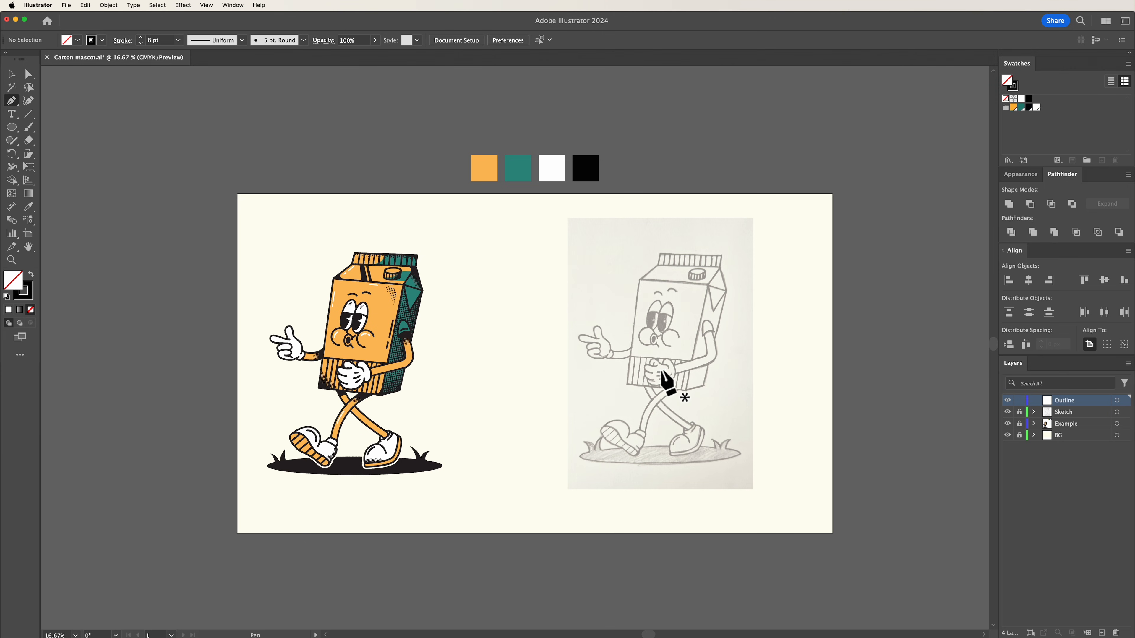
pyautogui.press('super+equal')
pyautogui.press('super+equal')
pyautogui.press('super+equal')
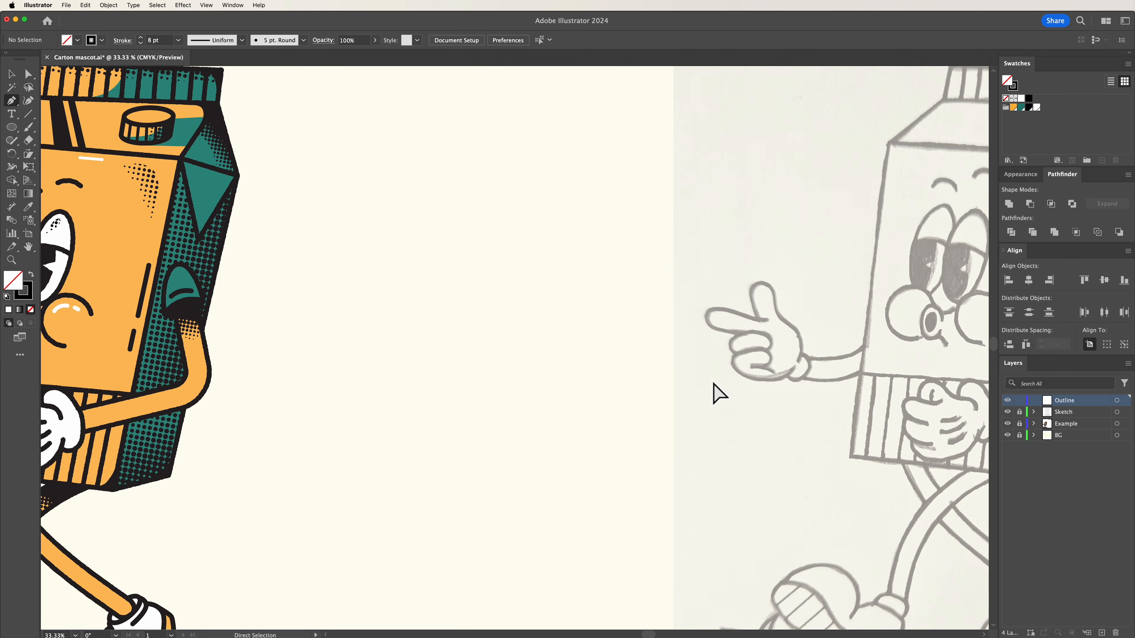
pyautogui.moveTo(796, 380)
pyautogui.mouseDown()
pyautogui.moveTo(552, 355)
pyautogui.moveTo(400, 380)
pyautogui.moveTo(411, 423)
pyautogui.mouseUp()
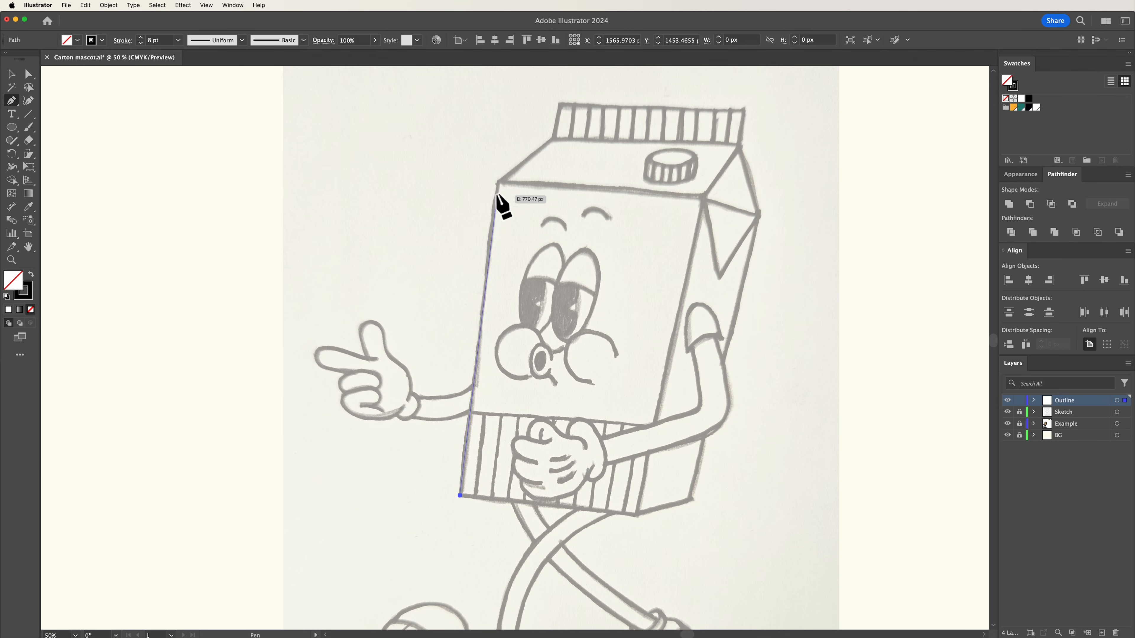
pyautogui.click(497, 181)
pyautogui.click(704, 197)
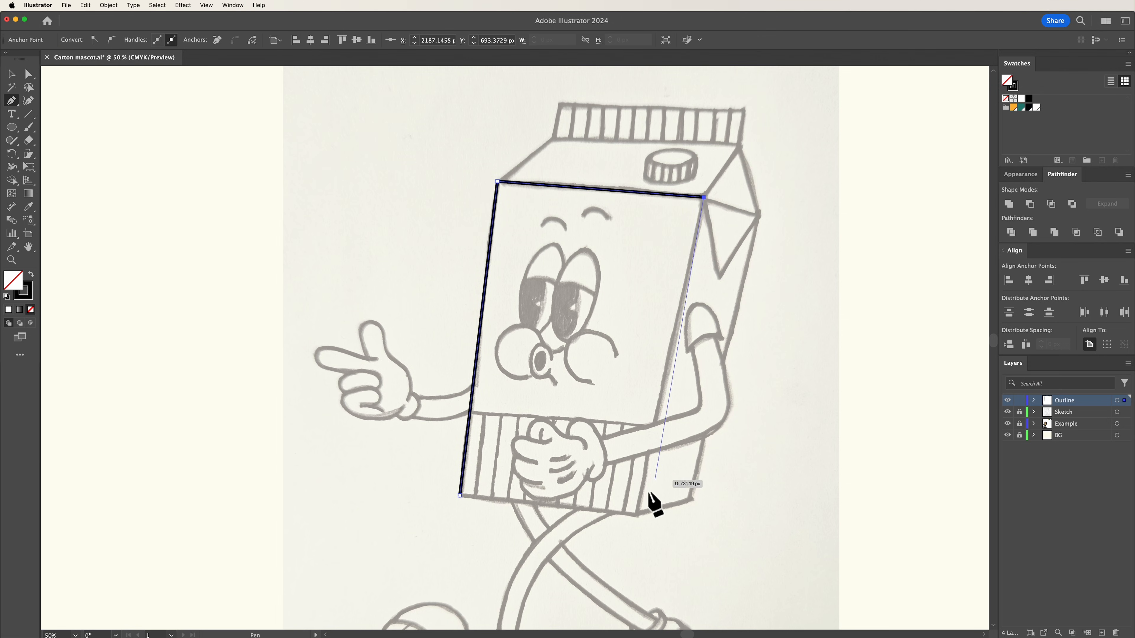
pyautogui.click(636, 514)
pyautogui.click(460, 495)
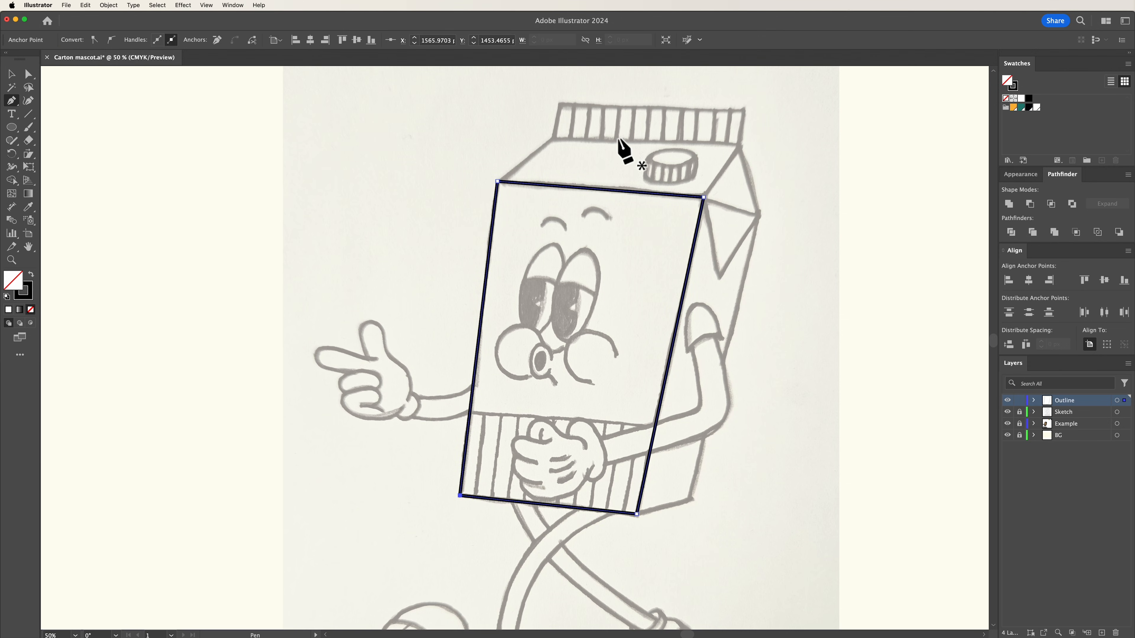
# - Trace the carton's sloped roof panel above the front face as a four-sided path
pyautogui.click(497, 181)
pyautogui.click(553, 138)
pyautogui.click(703, 197)
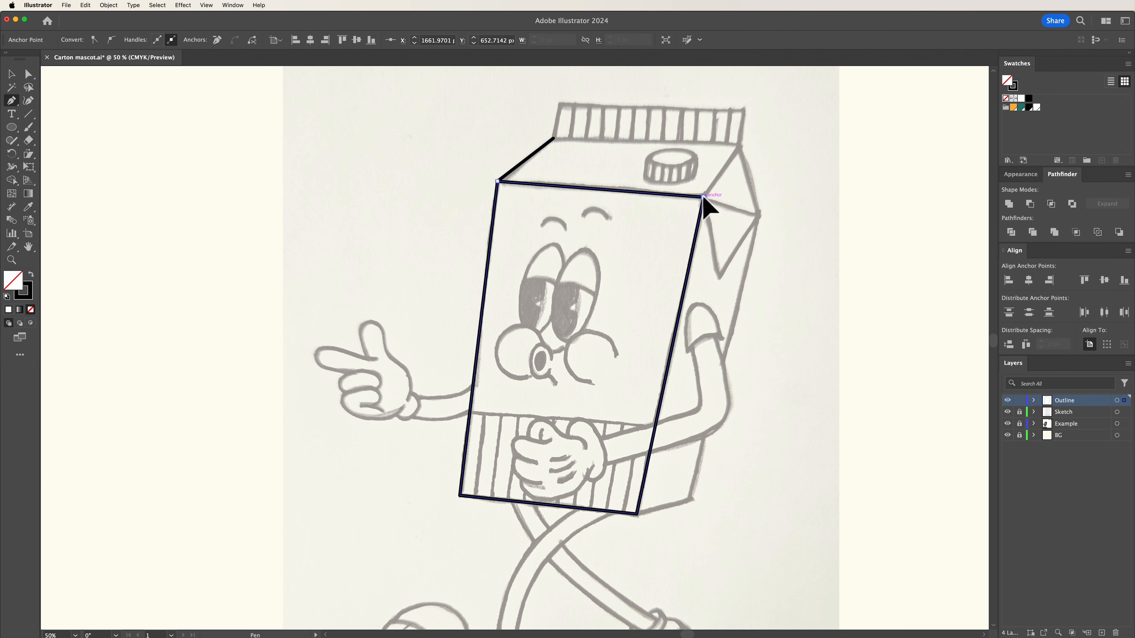
pyautogui.click(741, 144)
pyautogui.click(553, 139)
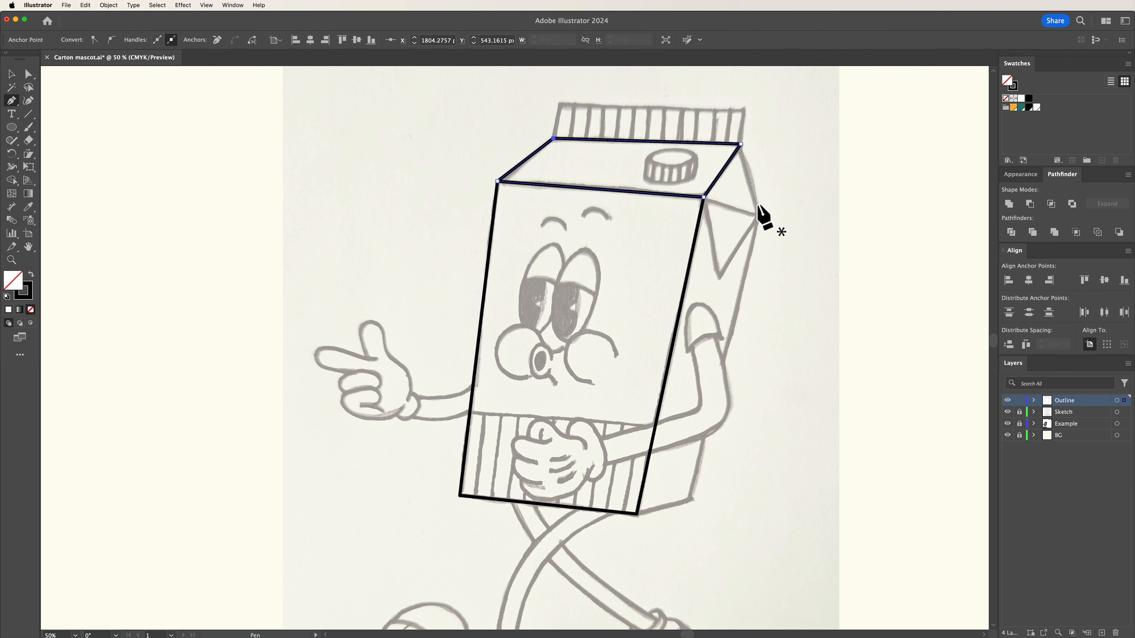
# - Trace the triangular gable joining the roof to the carton's side as a closed path
pyautogui.click(760, 216)
pyautogui.click(741, 144)
pyautogui.click(704, 197)
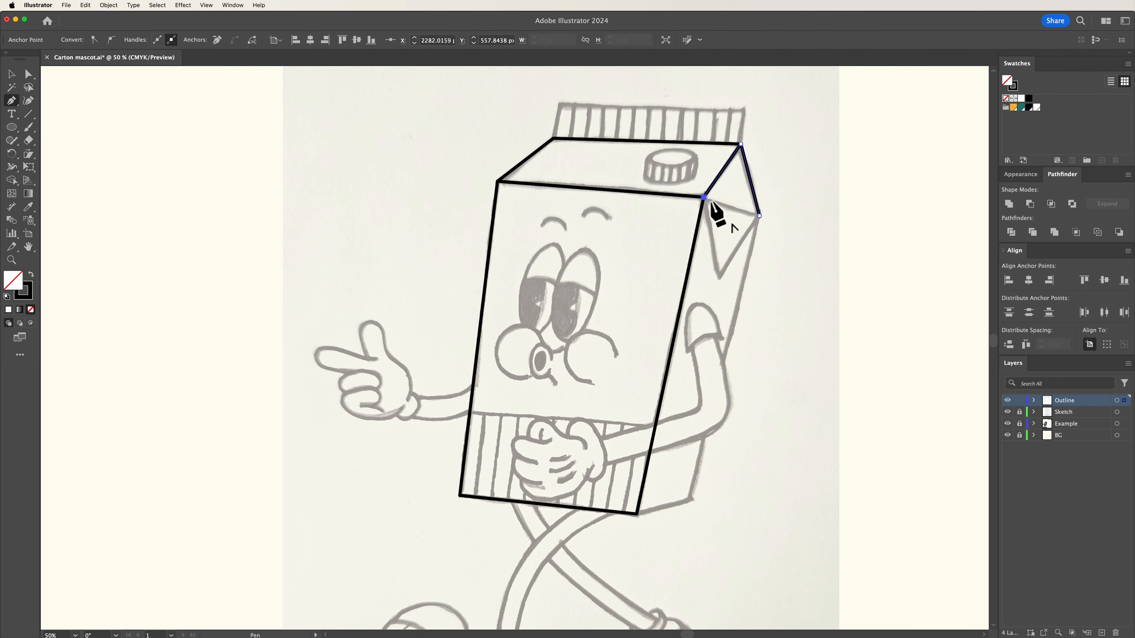
pyautogui.click(759, 216)
# - Trace the carton's narrow side panel from the front face's lower corner up to the base of the gable
pyautogui.click(636, 514)
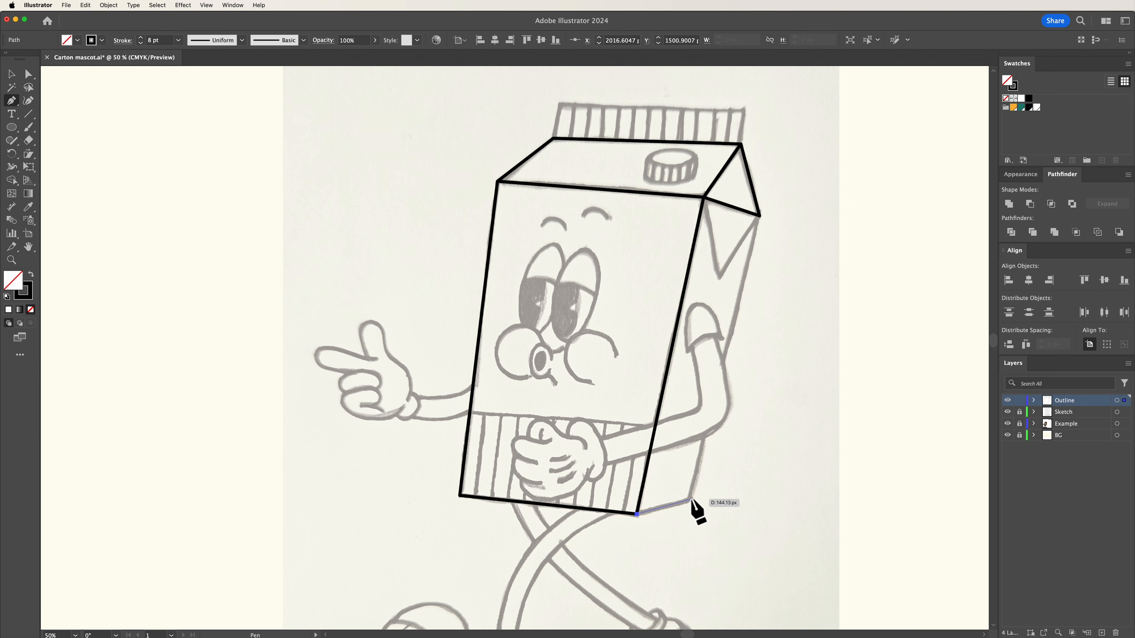
pyautogui.click(759, 216)
pyautogui.click(704, 197)
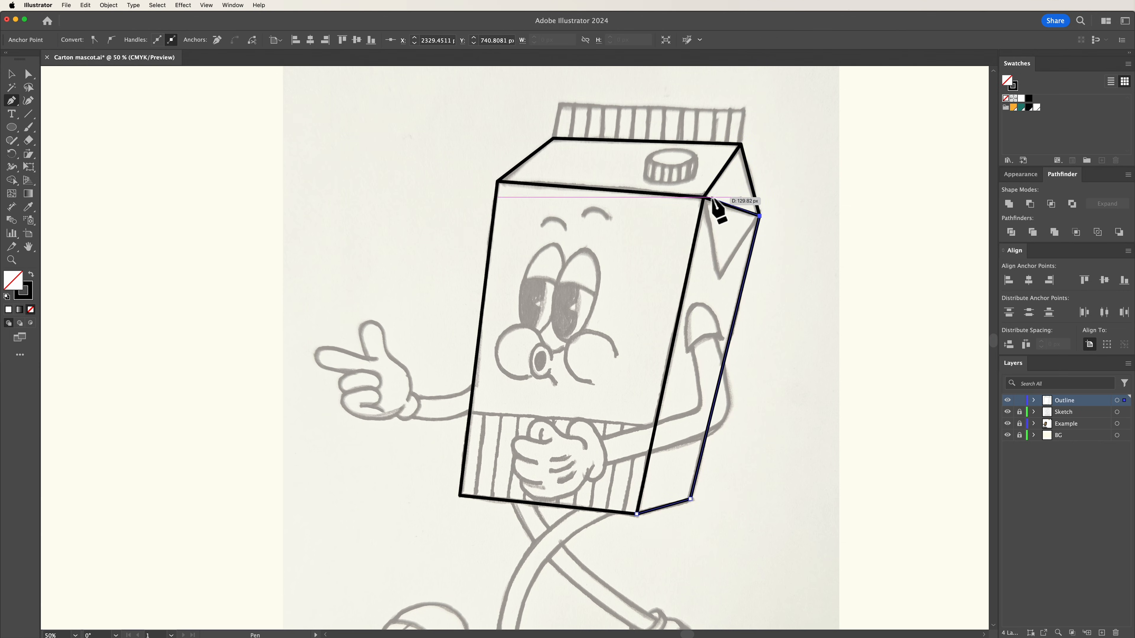
pyautogui.click(636, 514)
# - Trace the inverted triangular fold on the side panel directly below the gable
pyautogui.click(718, 276)
pyautogui.click(704, 197)
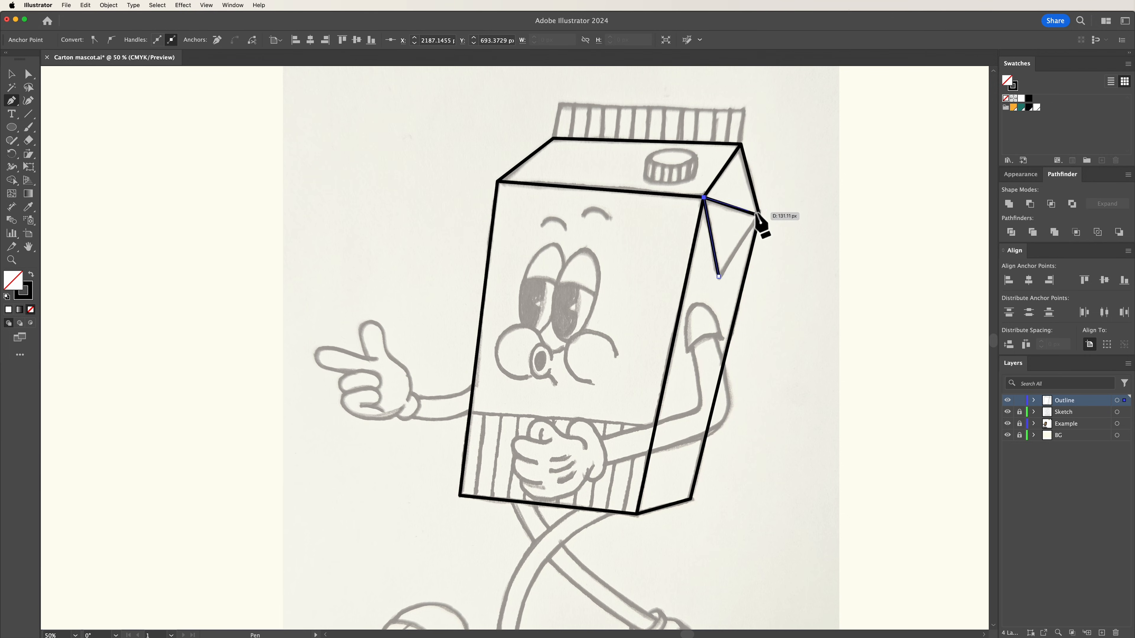
pyautogui.click(759, 216)
pyautogui.click(719, 276)
# - Trace the carton's ribbed top seal above the roof as a closed four-sided path
pyautogui.click(741, 144)
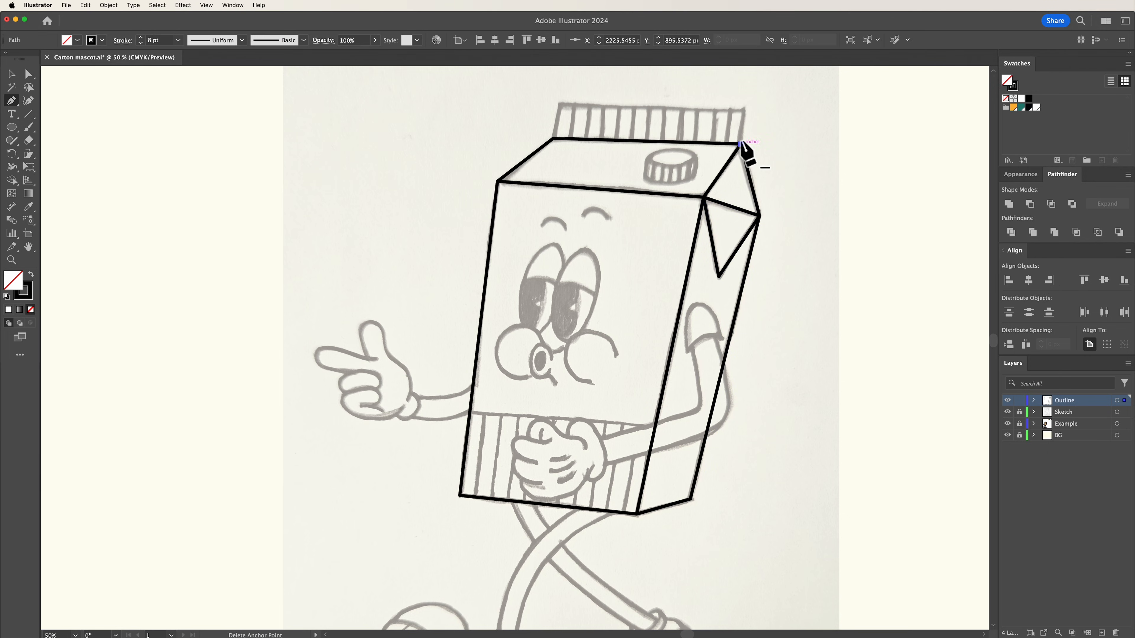
pyautogui.click(746, 108)
pyautogui.click(559, 103)
pyautogui.click(554, 138)
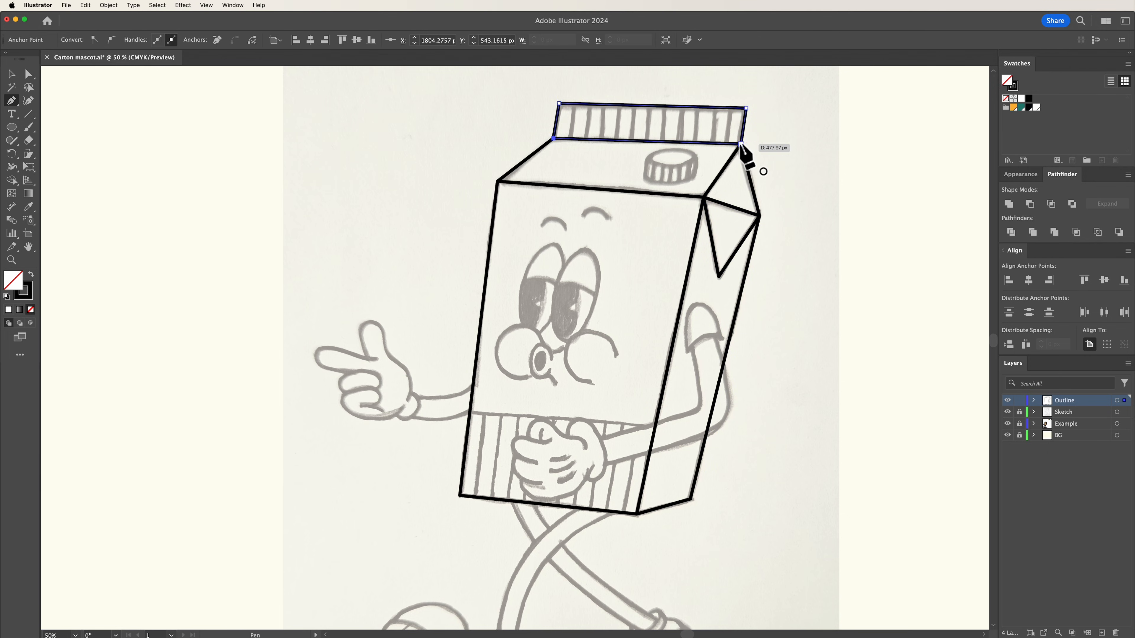
pyautogui.click(741, 144)
# - Draw the straight dividing line across the front panel above the striped band, and deselect the path
pyautogui.click(469, 412)
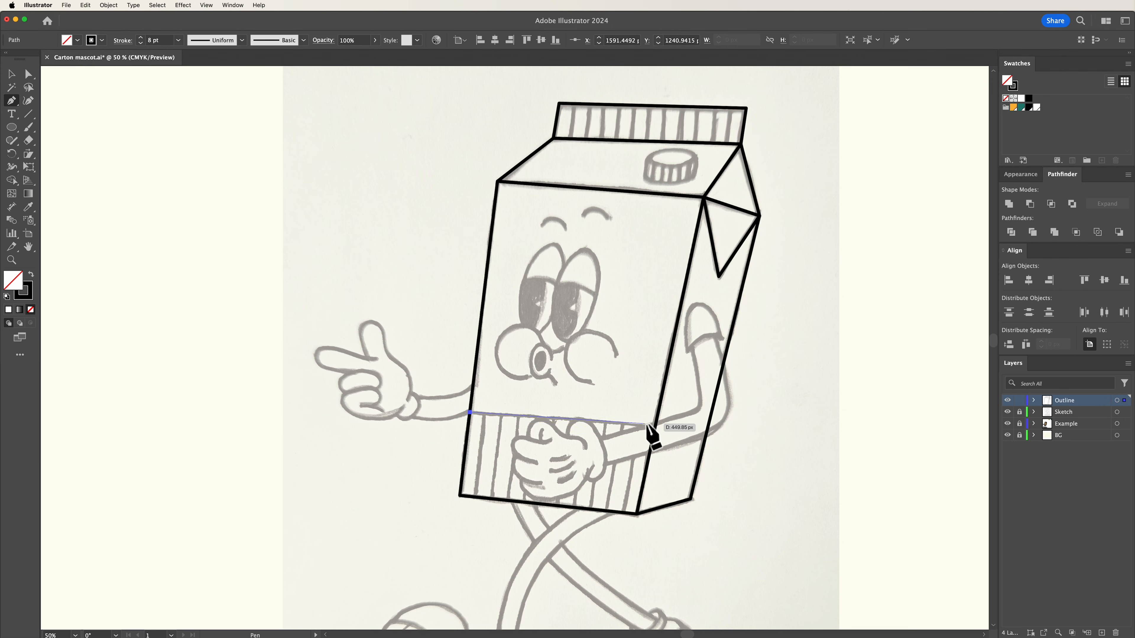
pyautogui.click(655, 427)
pyautogui.press('v')
pyautogui.click(446, 286)
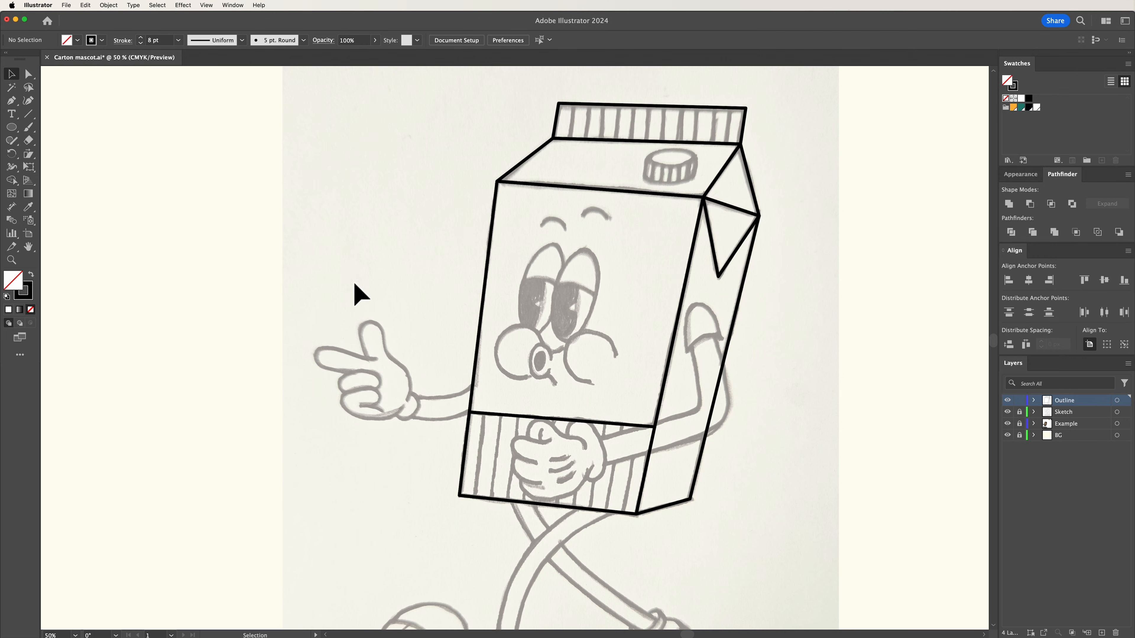
# - Draw a tall ellipse about 105 by 257 px over the sketched right eye and align its top with the sketch
pyautogui.click(17, 131)
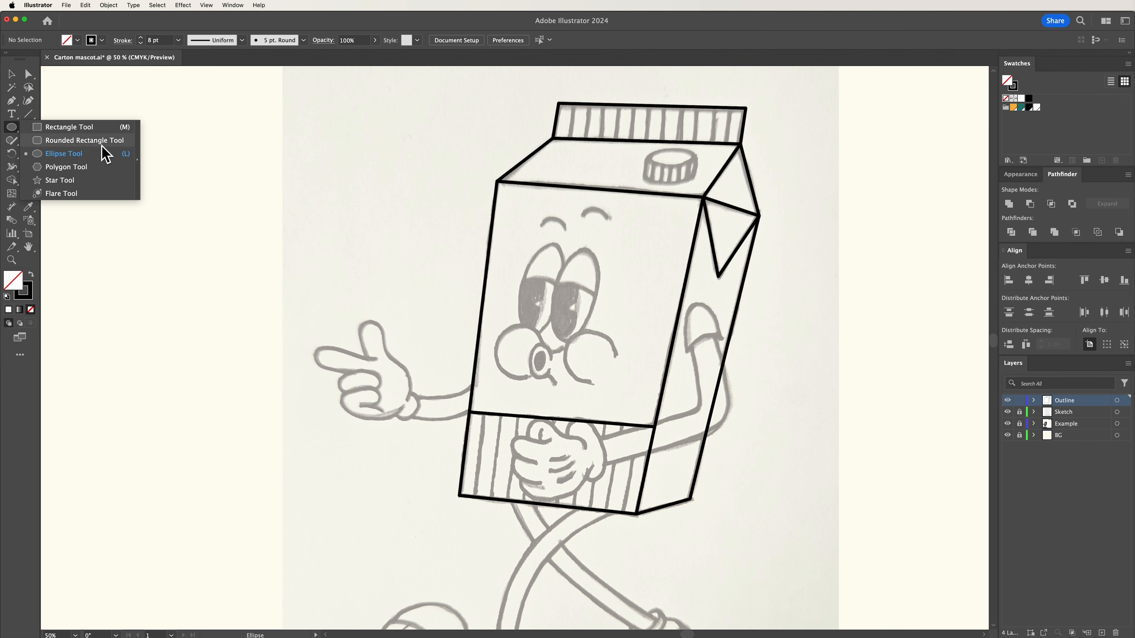
pyautogui.click(87, 154)
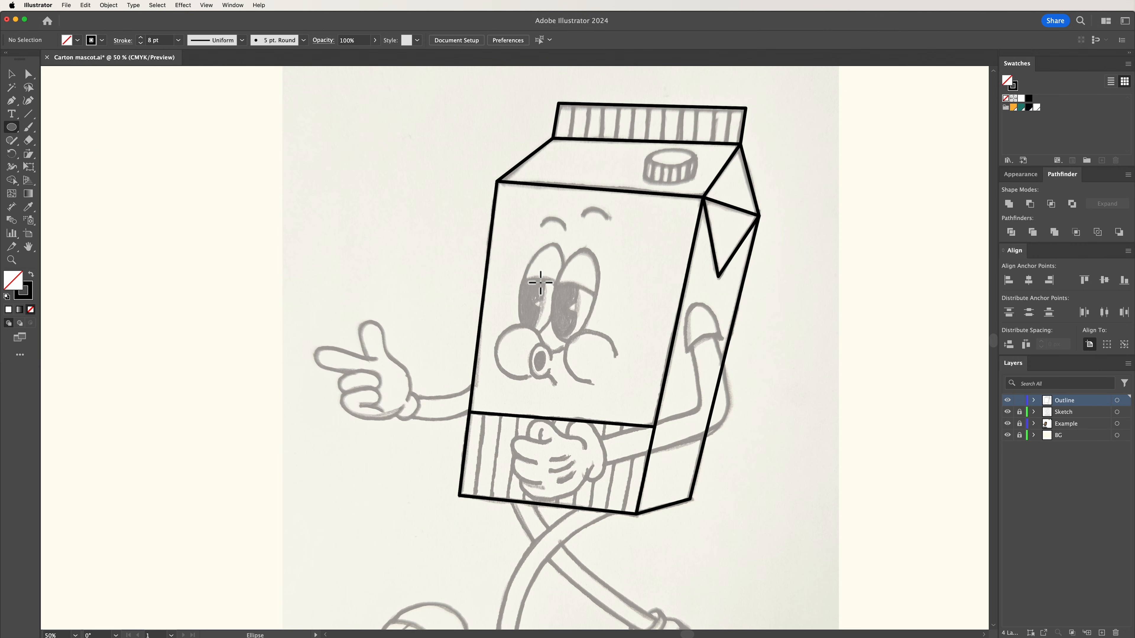
pyautogui.moveTo(568, 247); pyautogui.dragTo(608, 350)
pyautogui.press('v')
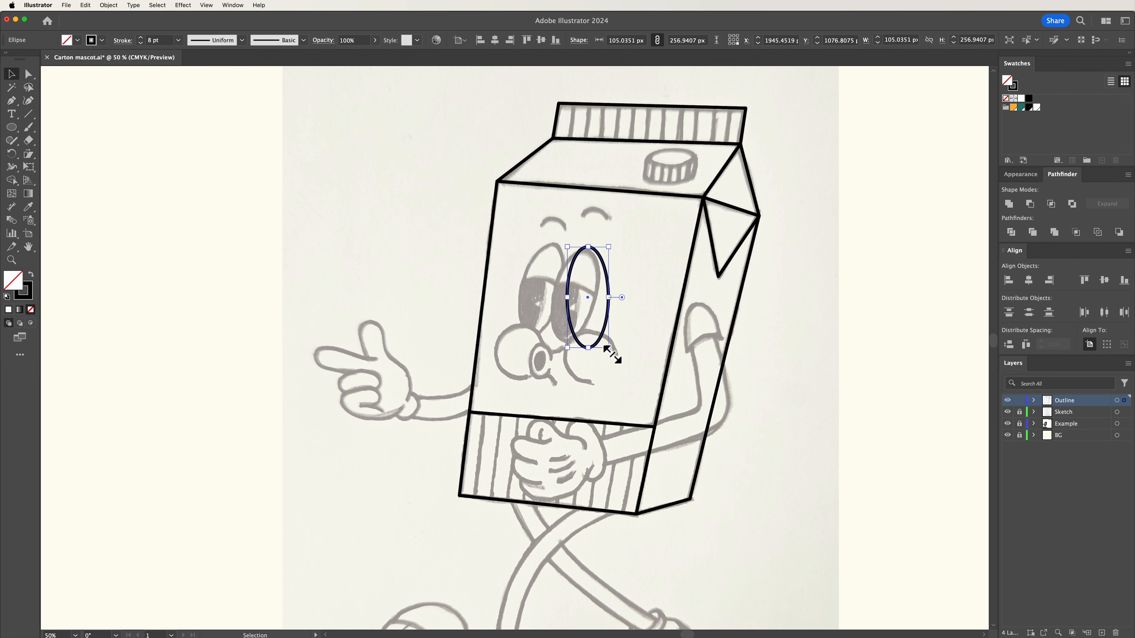
pyautogui.moveTo(607, 272); pyautogui.dragTo(601, 274)
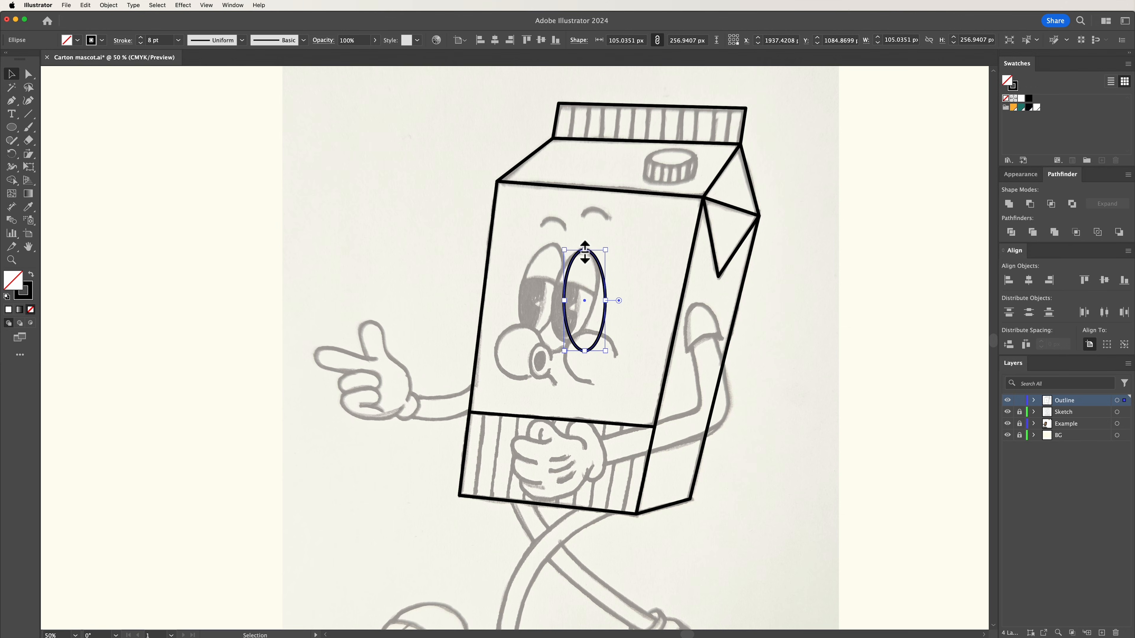
# - Rotate the eye ellipse clockwise about its top point to match the sketched tilt, and shorten it to about 239 px
pyautogui.click(12, 157)
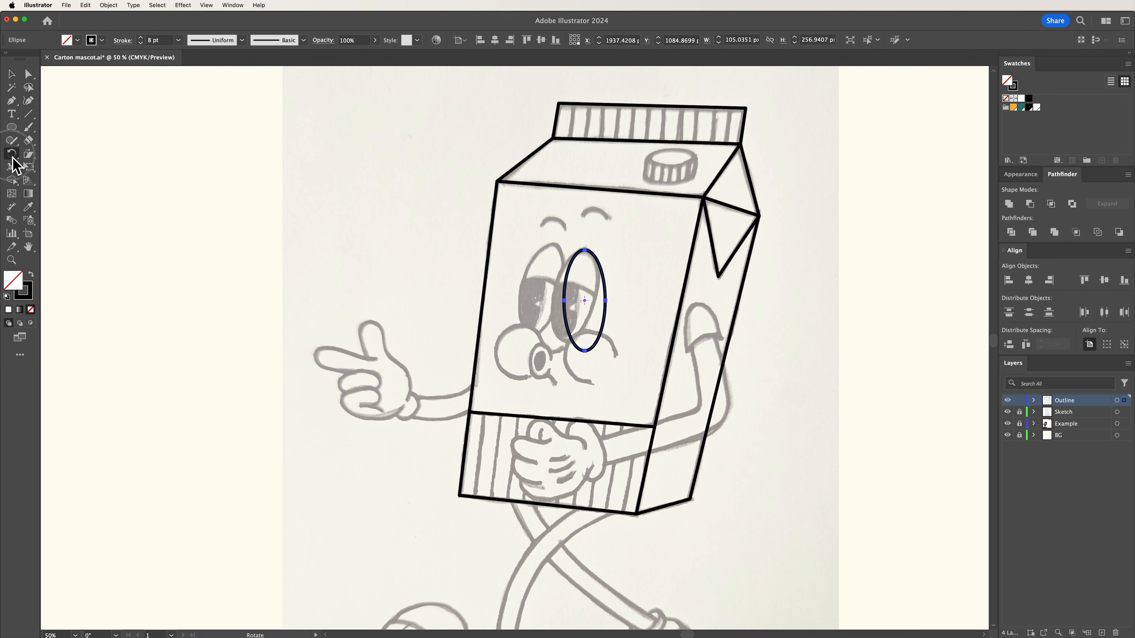
pyautogui.moveTo(12, 157); pyautogui.dragTo(65, 158)
pyautogui.click(584, 250)
pyautogui.moveTo(639, 316); pyautogui.dragTo(619, 323)
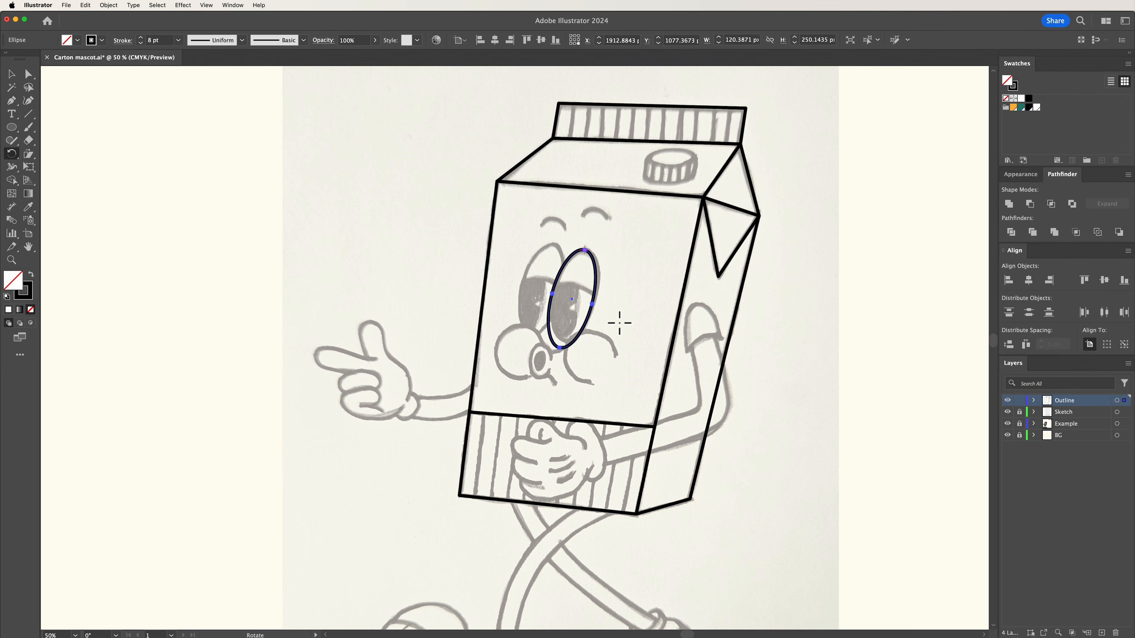
pyautogui.click(12, 74)
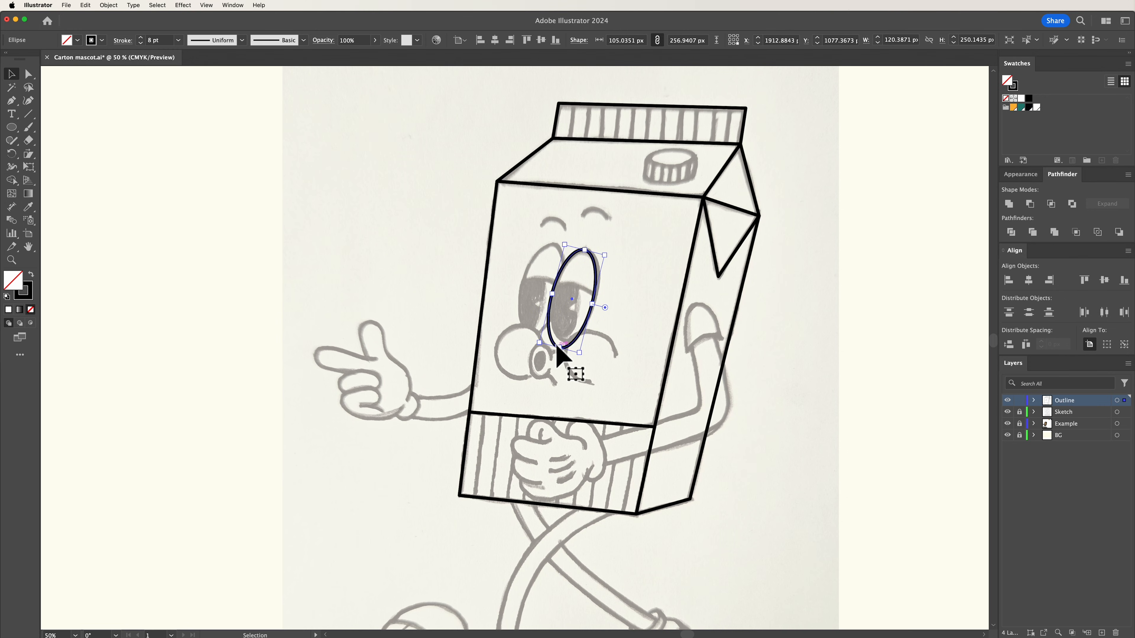
pyautogui.moveTo(561, 350); pyautogui.dragTo(564, 345)
pyautogui.click(126, 363)
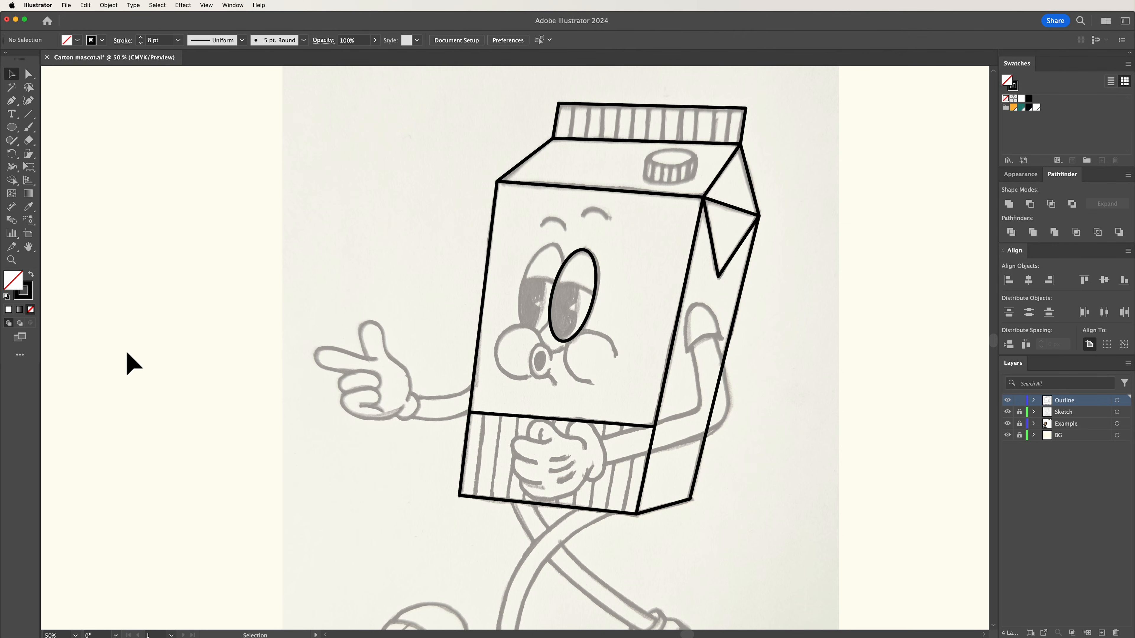
# - Duplicate the tilted eye ellipse onto the sketched left eye so that the two outlines overlap
pyautogui.click(585, 328)
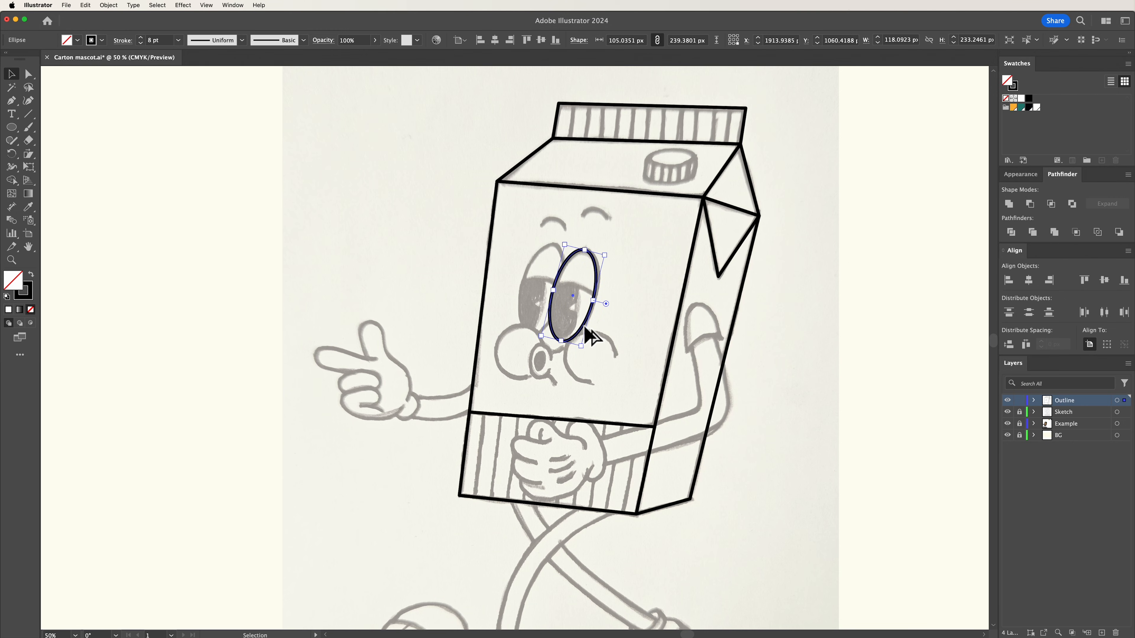
pyautogui.moveTo(584, 327); pyautogui.dragTo(558, 324)
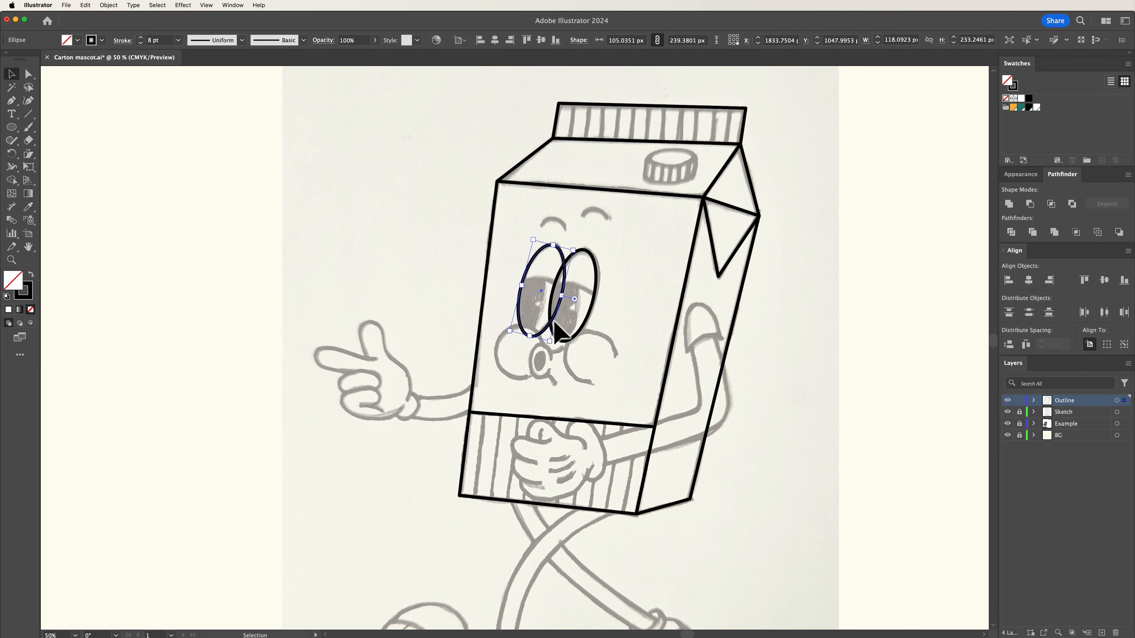
pyautogui.click(569, 322)
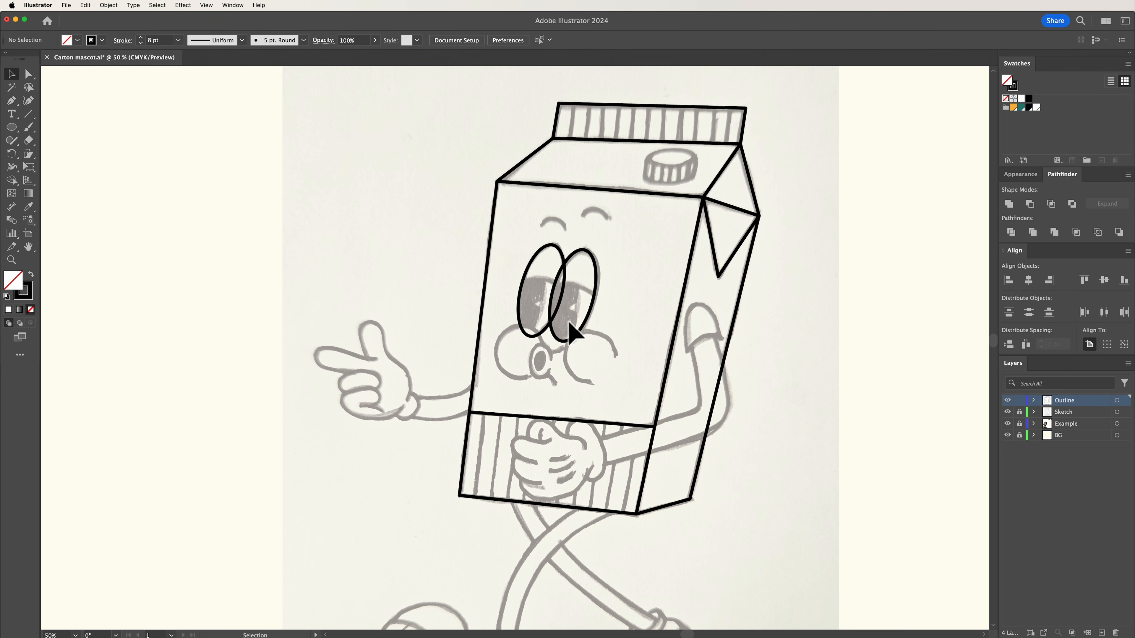
# - Copy the right eye ellipse and paste the copy in front at the same position
pyautogui.click(584, 327)
pyautogui.rightClick(585, 322)
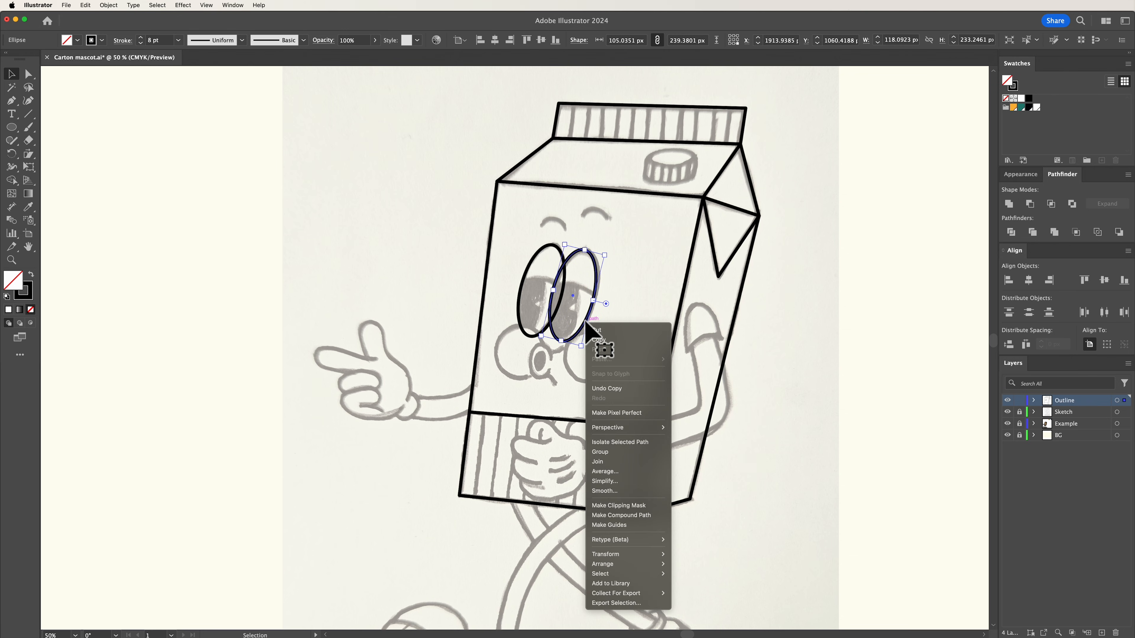
pyautogui.click(606, 340)
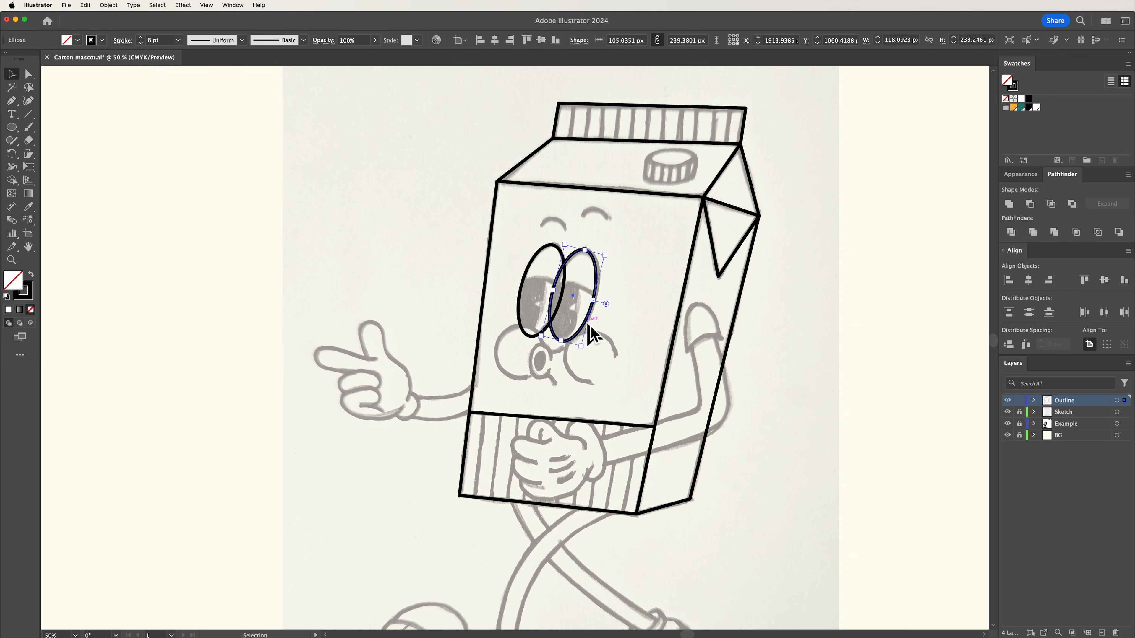
pyautogui.rightClick(585, 324)
pyautogui.moveTo(635, 360)
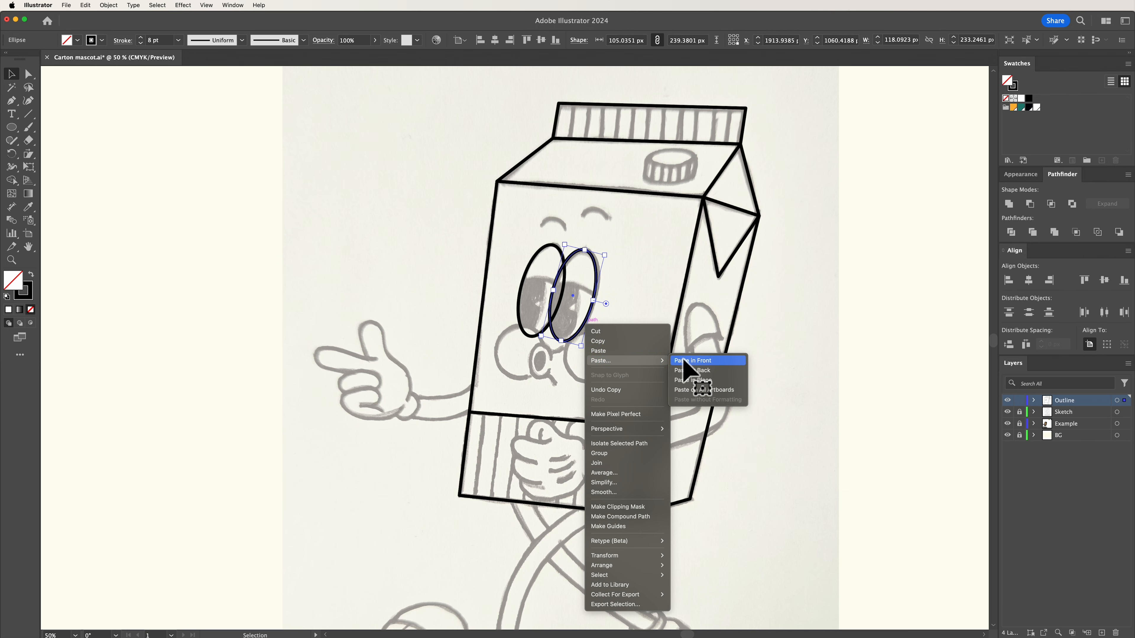
pyautogui.click(690, 360)
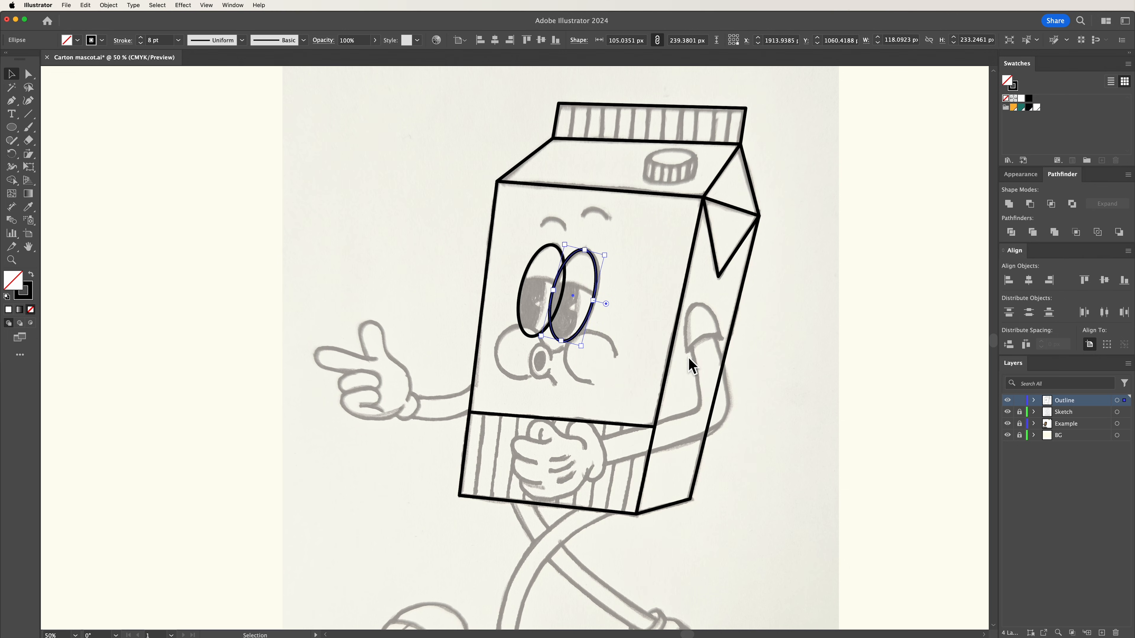
# - Bring the copied ellipse to the front and subtract it from the left eye with Minus Front
pyautogui.rightClick(598, 290)
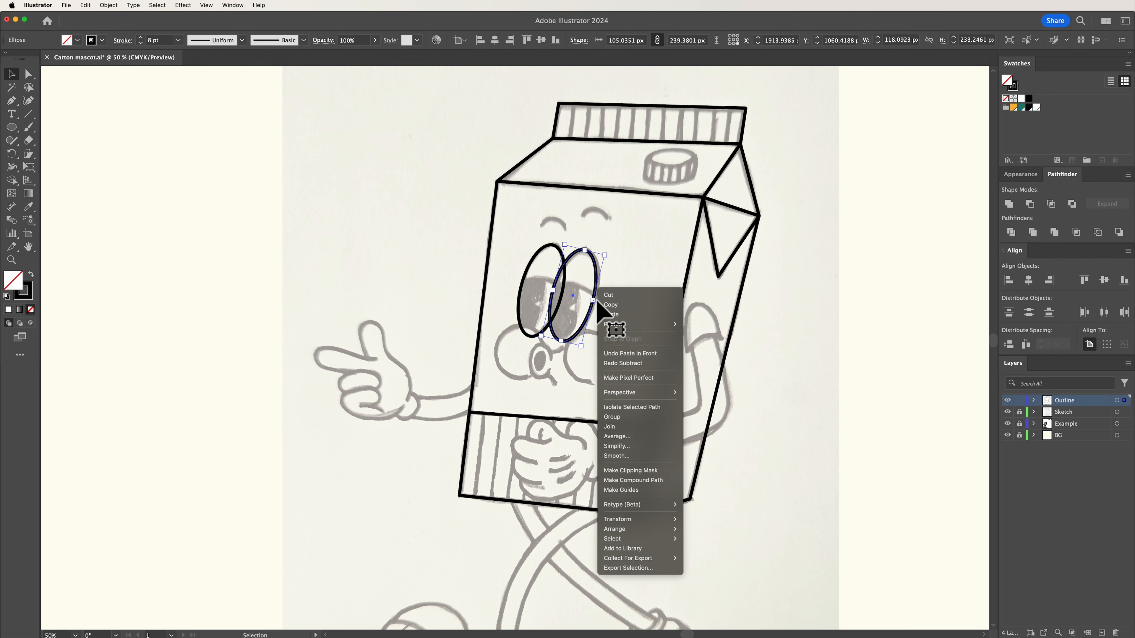
pyautogui.moveTo(650, 528)
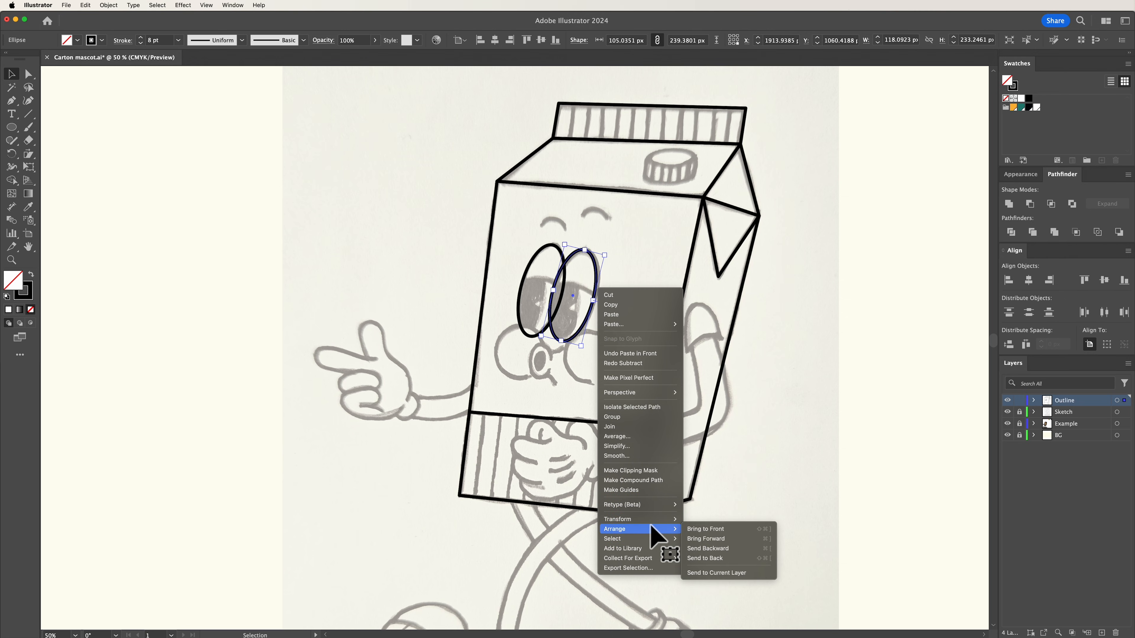
pyautogui.click(713, 531)
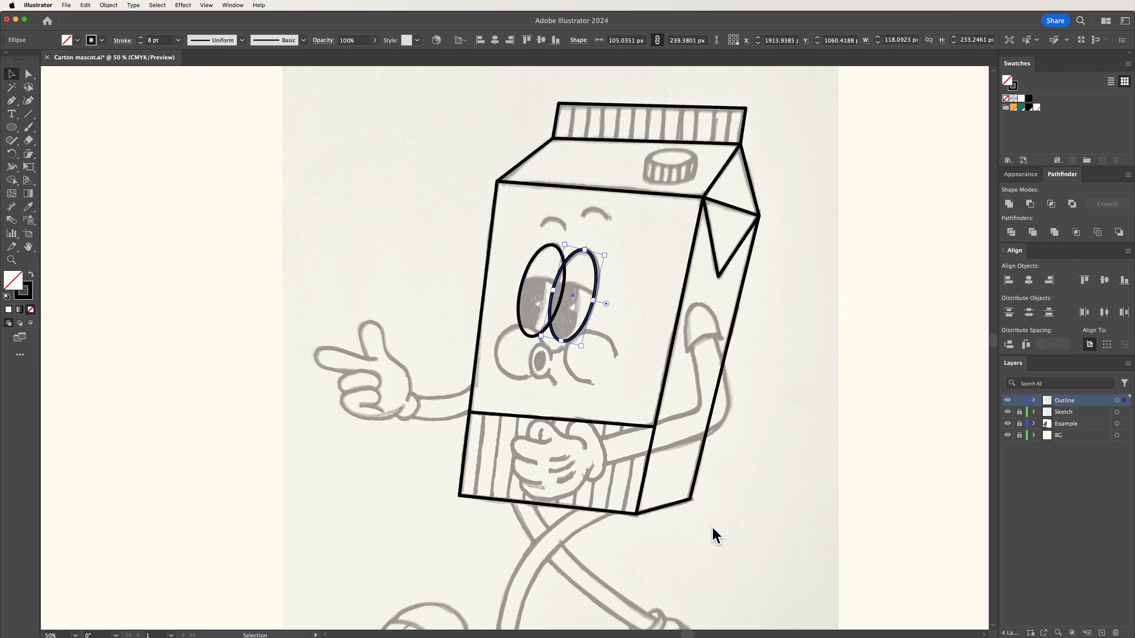
pyautogui.keyDown('shift'); pyautogui.click(517, 299); pyautogui.keyUp('shift')
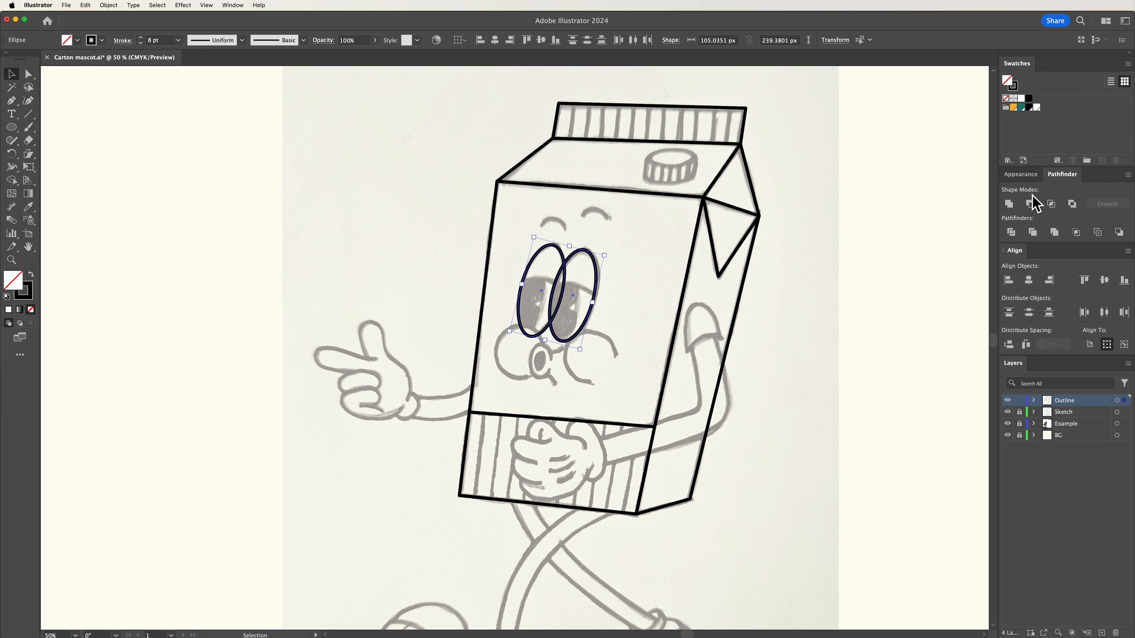
pyautogui.click(1033, 206)
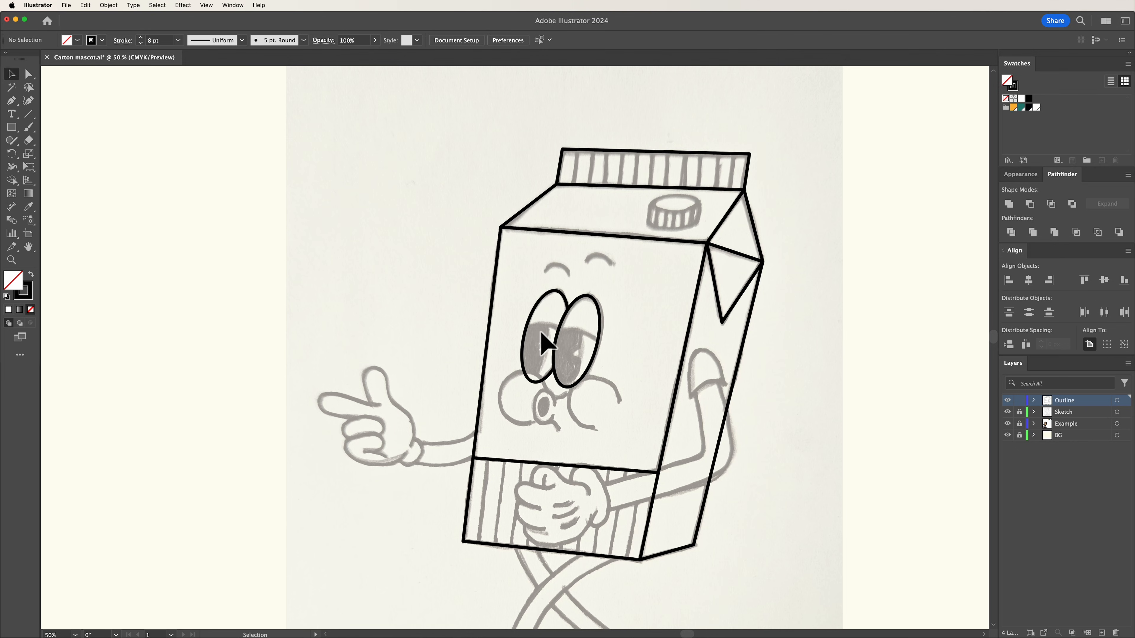
# - Paste another copy of the right eye ellipse in front and scale it down to about 77 by 175 px for the pupil
pyautogui.click(598, 341)
pyautogui.rightClick(600, 335)
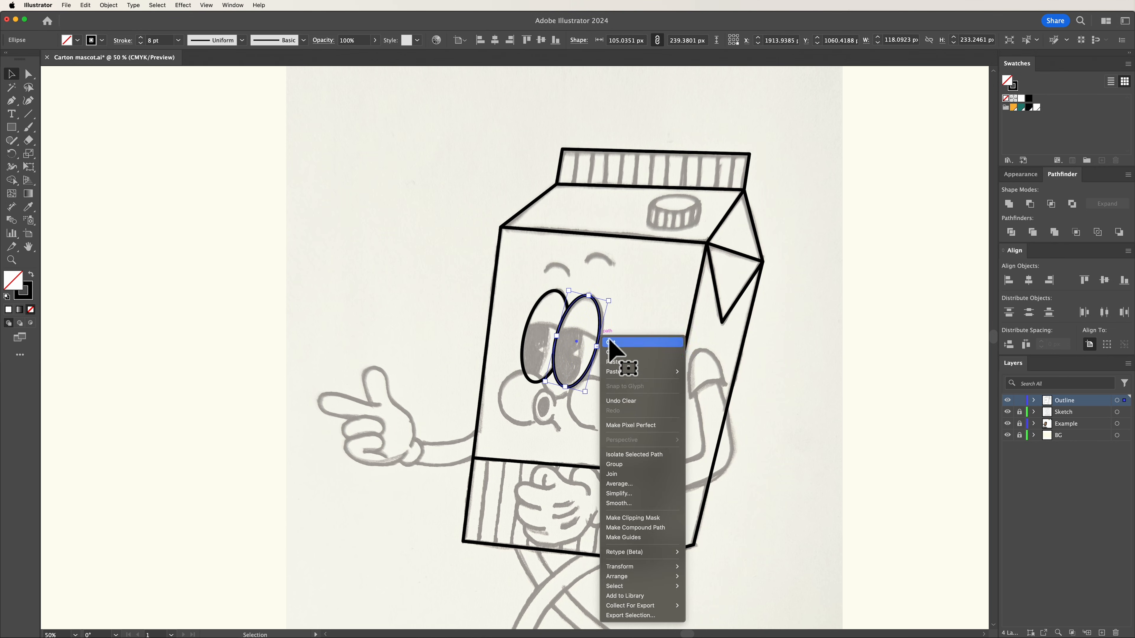
pyautogui.rightClick(602, 333)
pyautogui.moveTo(638, 368)
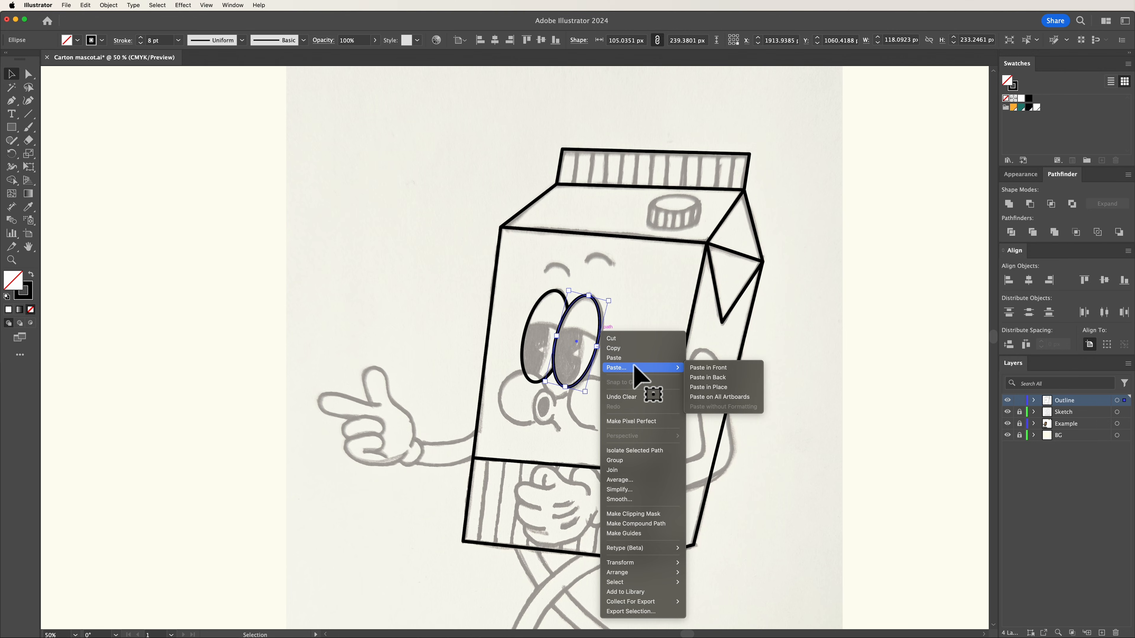
pyautogui.click(715, 369)
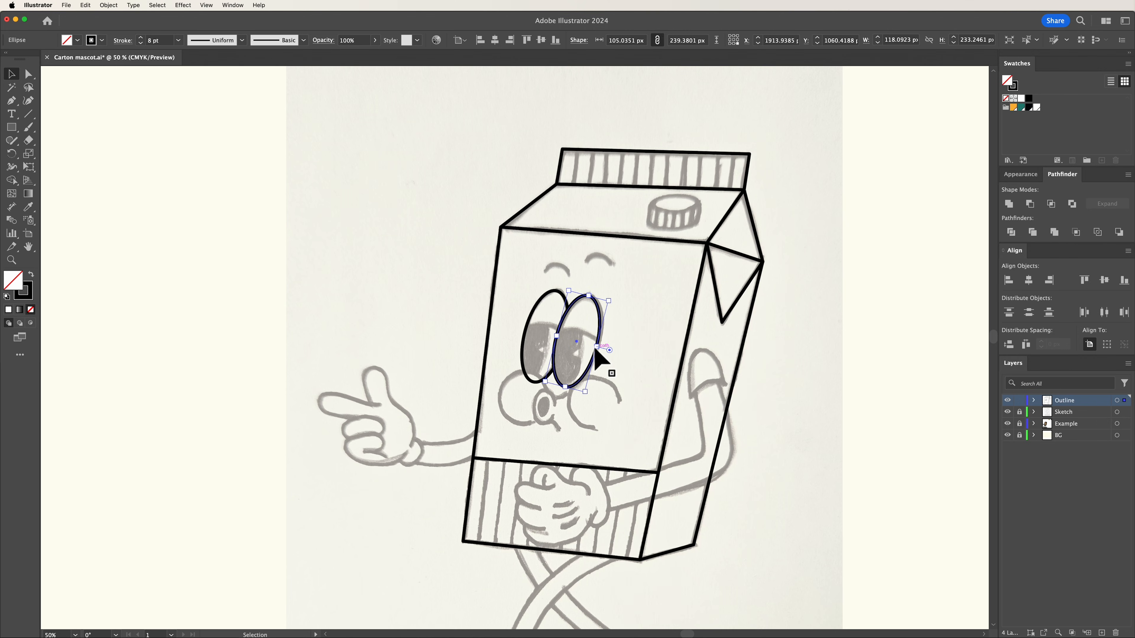
pyautogui.moveTo(600, 350); pyautogui.dragTo(590, 350)
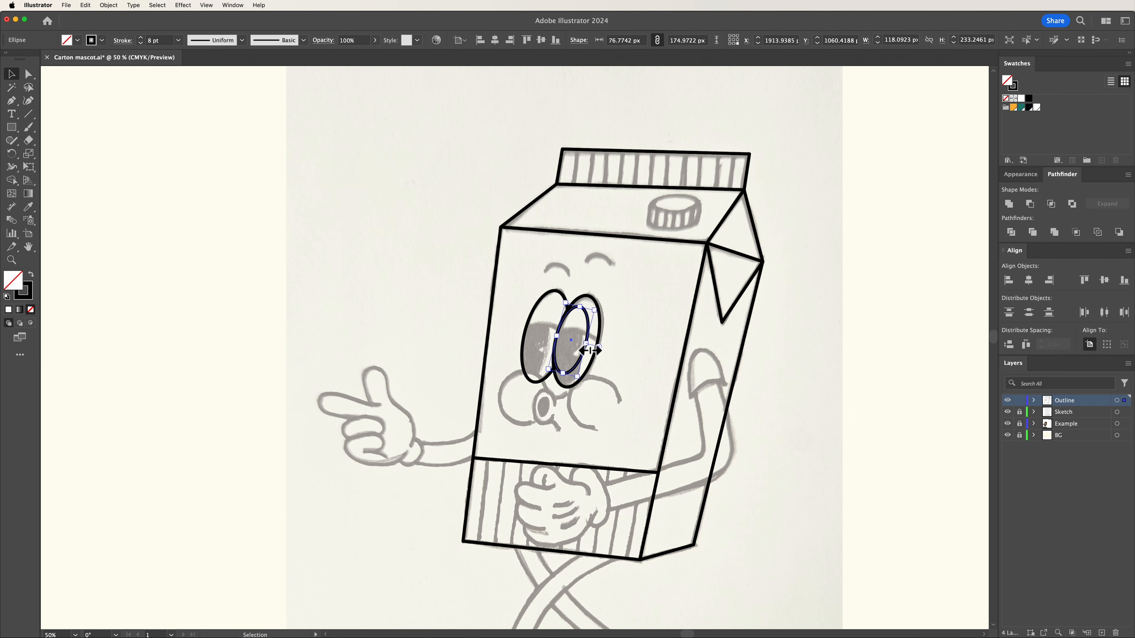
pyautogui.click(628, 355)
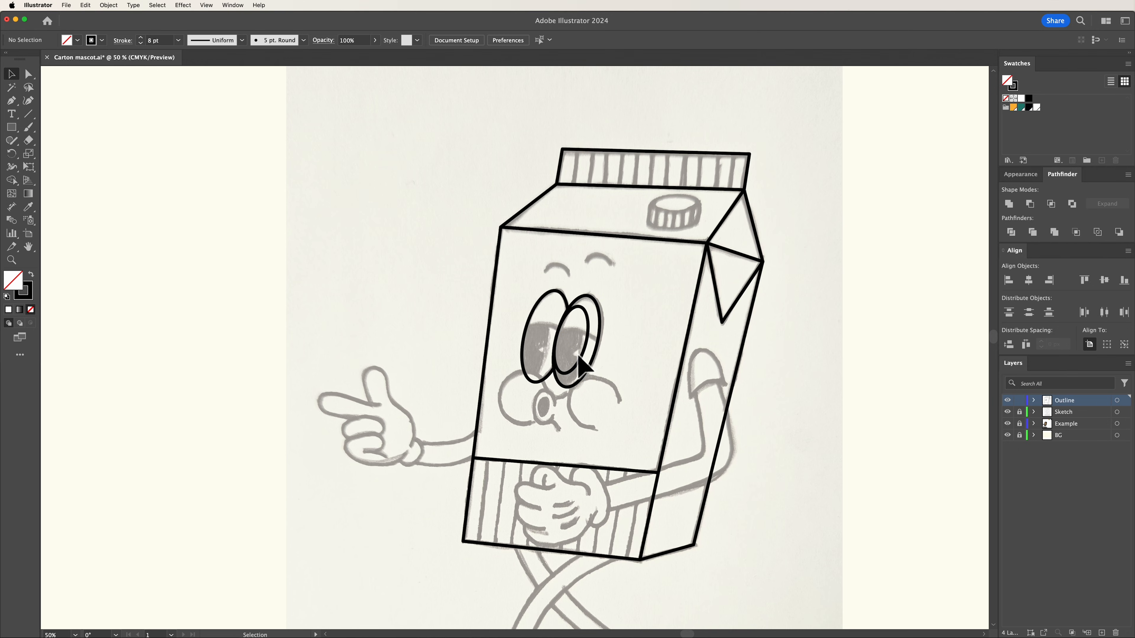
# - Move the pupil ellipse to the base of the right eye and rotate it slightly about its lowest point to fit the sketch
pyautogui.moveTo(563, 375); pyautogui.dragTo(565, 389)
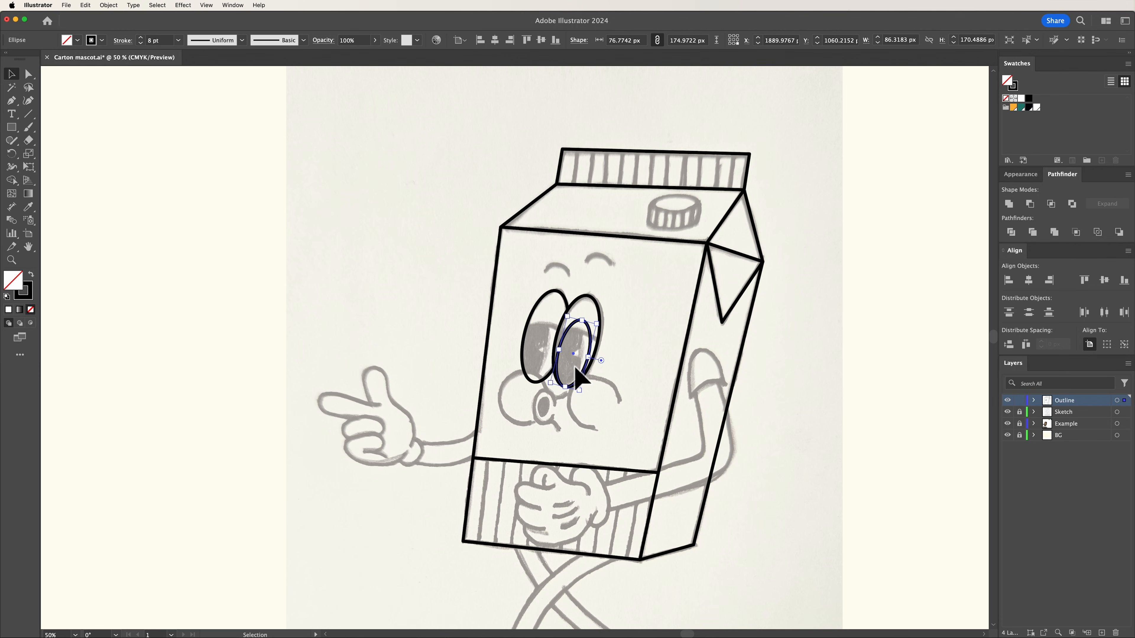
pyautogui.click(11, 153)
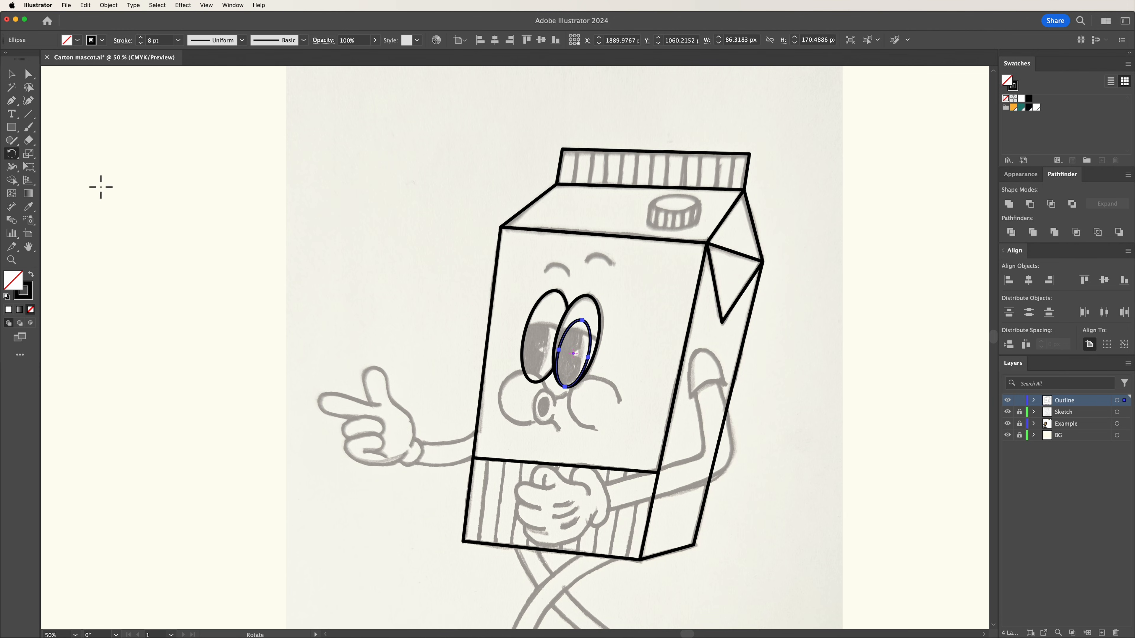
pyautogui.click(564, 387)
pyautogui.moveTo(646, 332); pyautogui.dragTo(641, 323)
pyautogui.press('v')
pyautogui.click(640, 327)
# - Draw a curved eyelid line across the right eye with the Pen tool, following the sketched lid from edge to edge
pyautogui.press('super+plus')
pyautogui.press('super+plus')
pyautogui.press('space')
pyautogui.moveTo(746, 353); pyautogui.dragTo(637, 380)
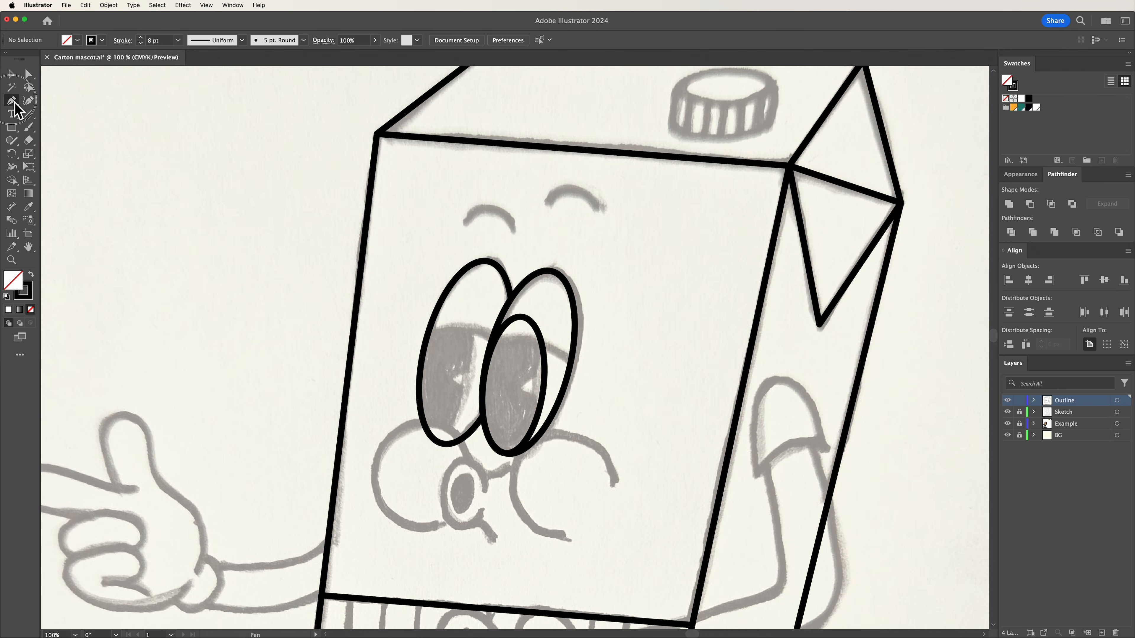
pyautogui.moveTo(11, 100); pyautogui.dragTo(52, 105)
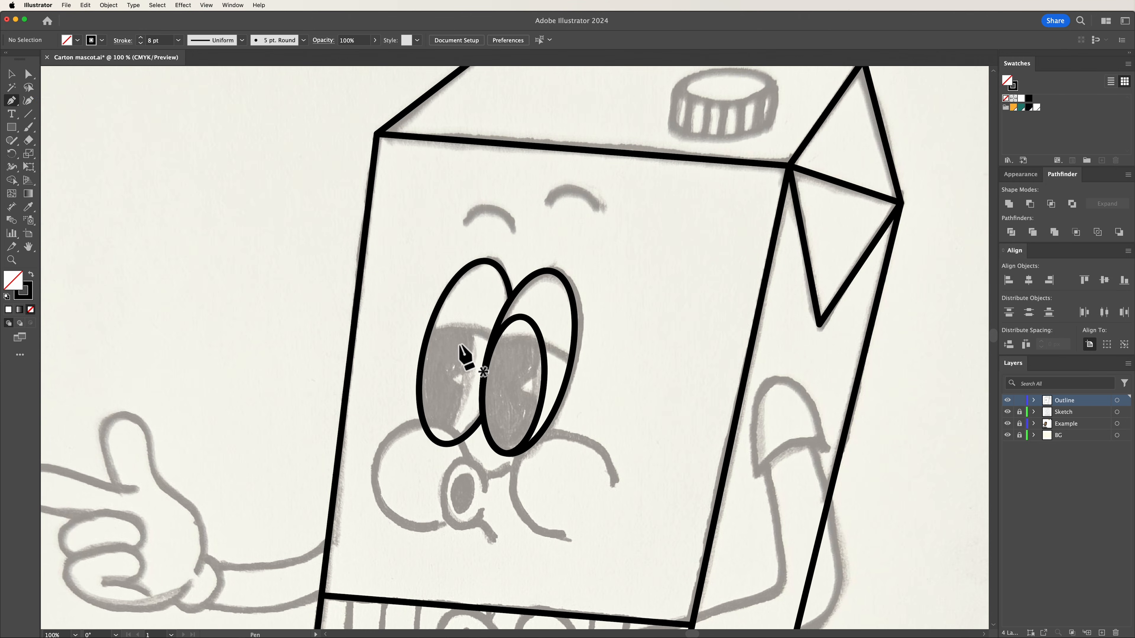
pyautogui.click(493, 337)
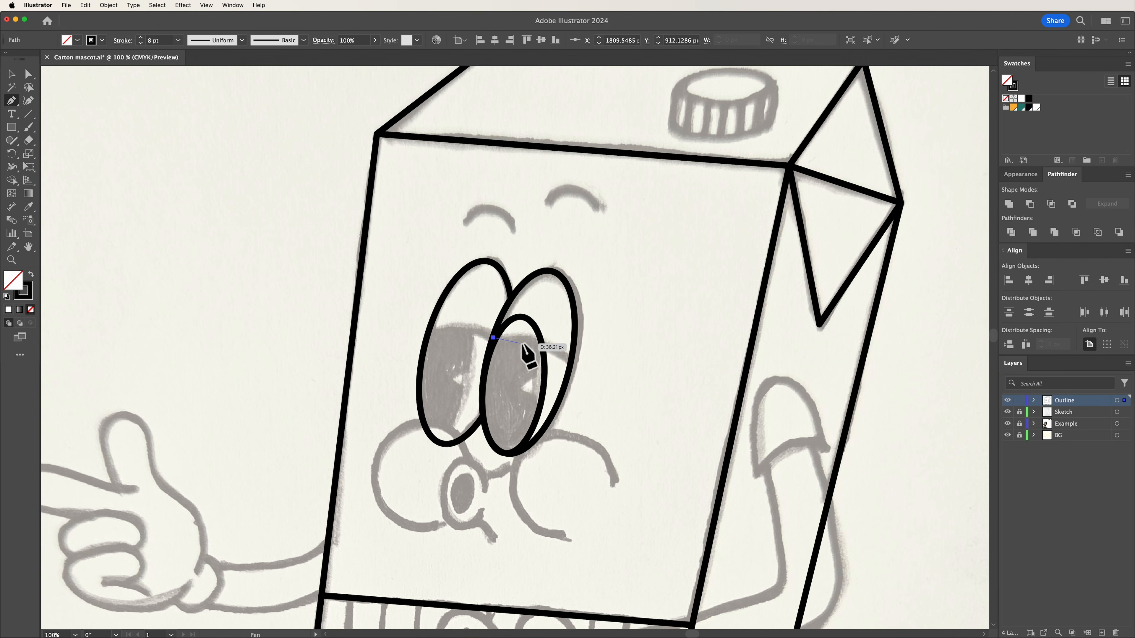
pyautogui.click(572, 359)
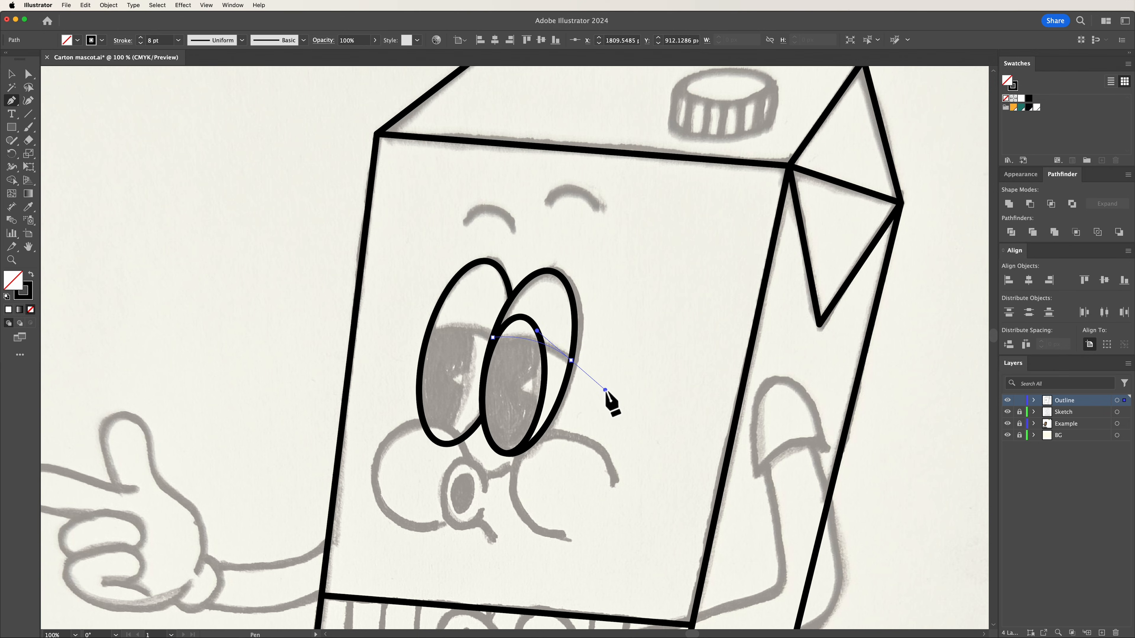
pyautogui.moveTo(606, 391); pyautogui.dragTo(605, 390)
pyautogui.press('v')
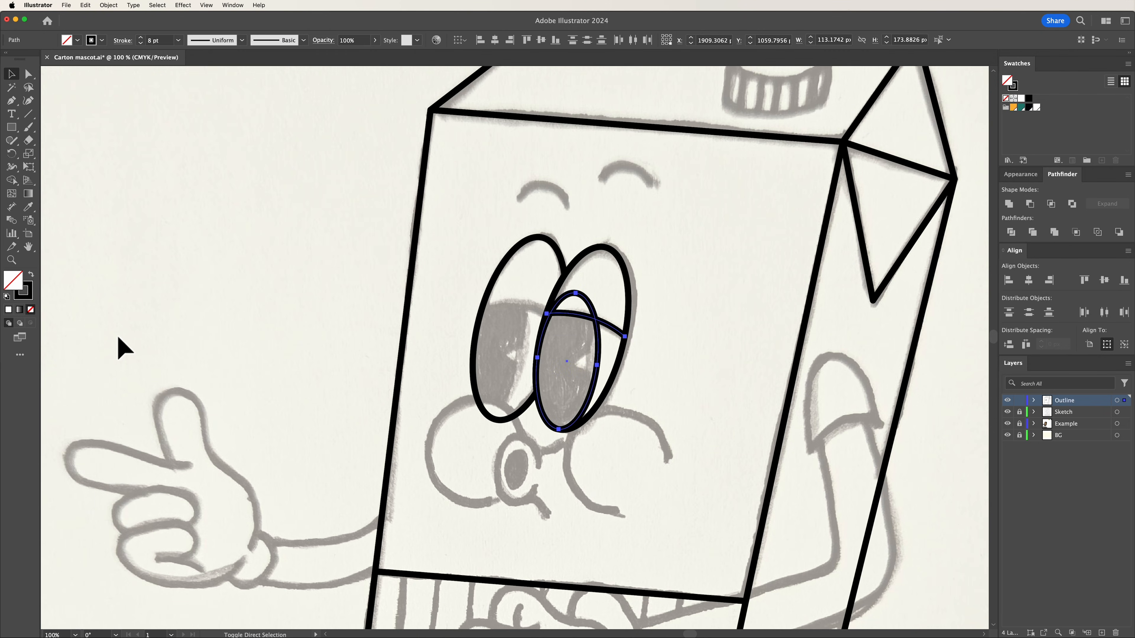
# - Remove the part of the right pupil above the eyelid line with the Shape Builder tool, and deselect the shapes
pyautogui.press('super+z')
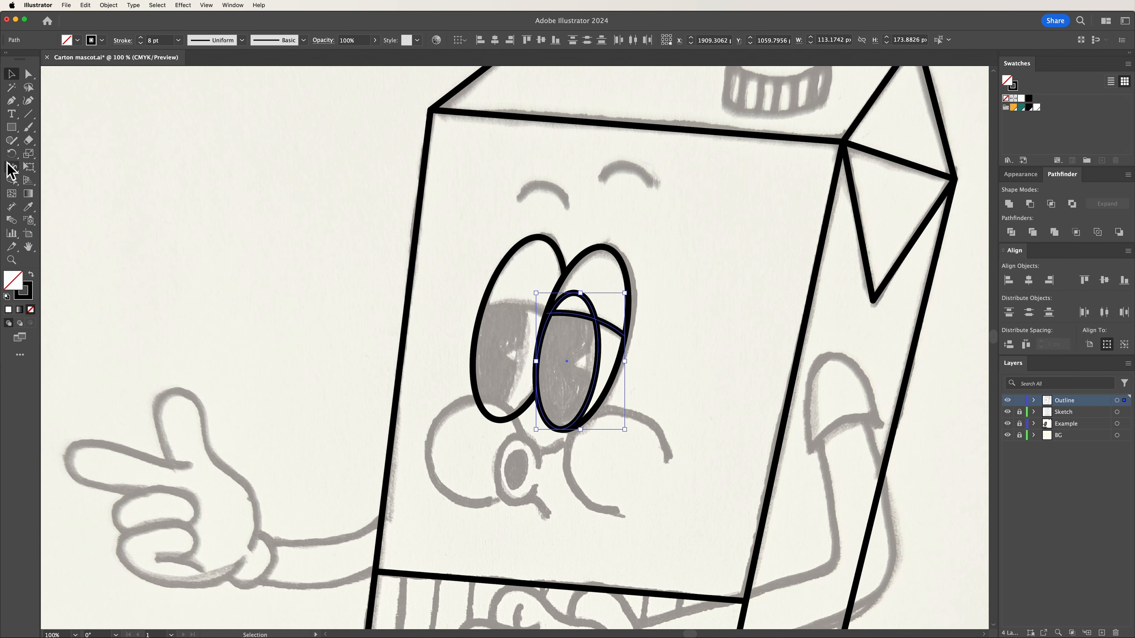
pyautogui.moveTo(13, 183); pyautogui.dragTo(89, 183)
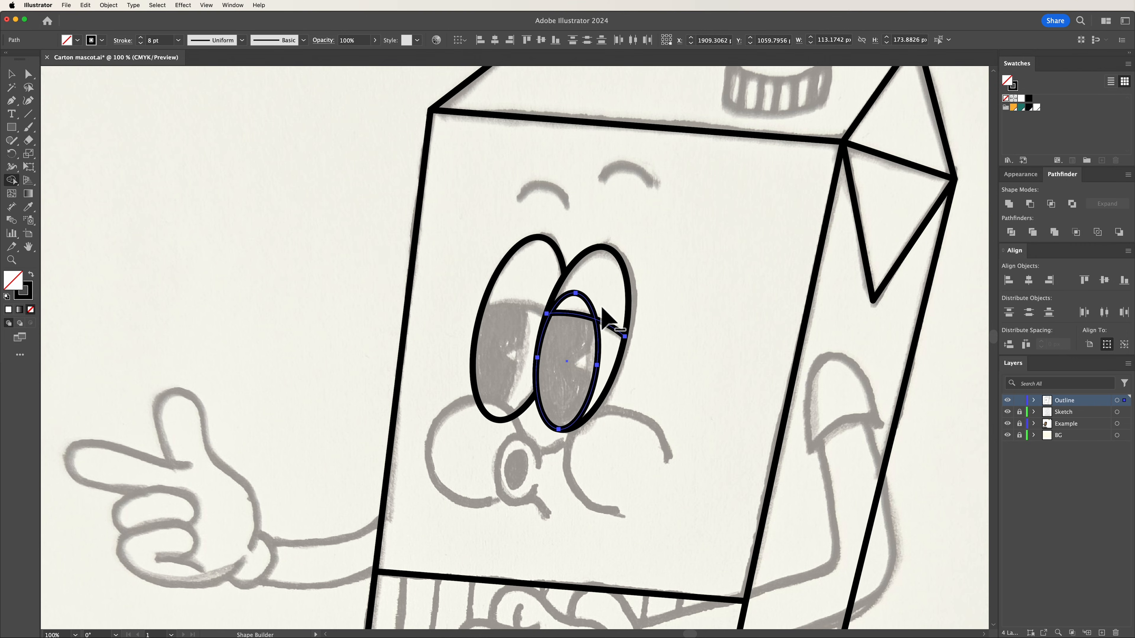
pyautogui.keyDown('alt'); pyautogui.click(575, 307); pyautogui.keyUp('alt')
pyautogui.press('v')
pyautogui.press('super+shift+a')
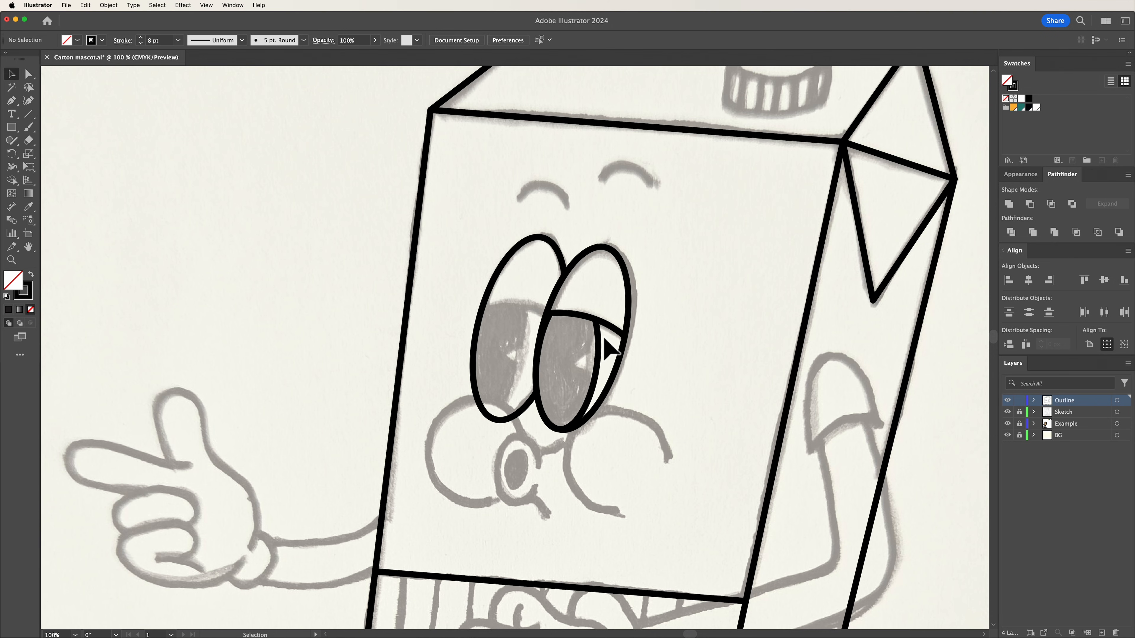
# - Add two anchor points on the right pupil's inner-facing side edge, one above and one below the existing side point
pyautogui.click(598, 347)
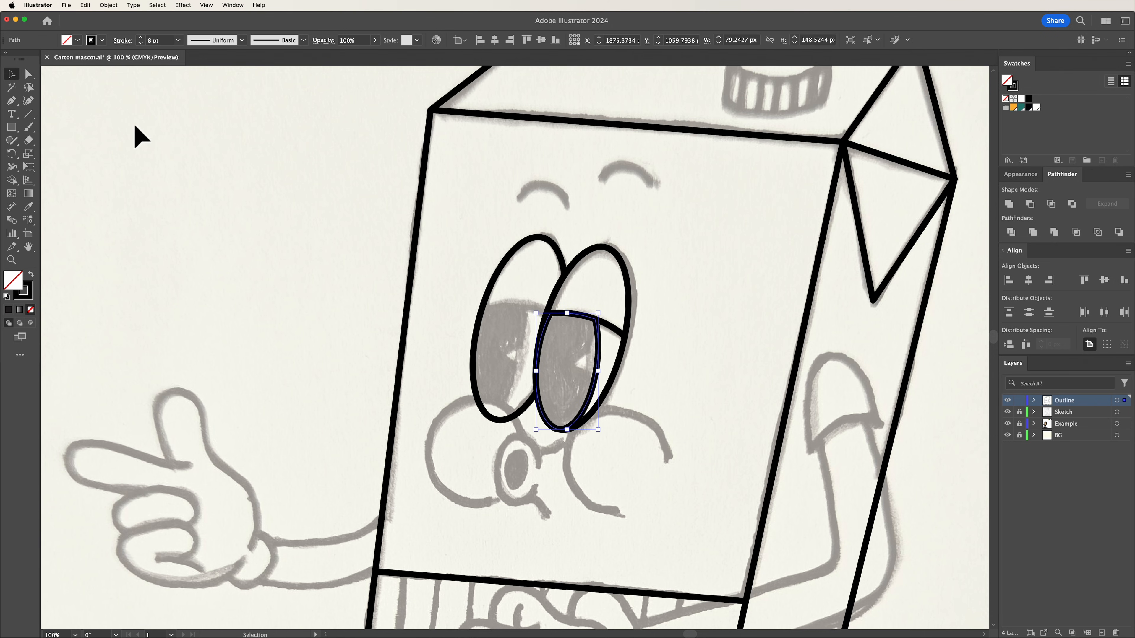
pyautogui.click(11, 101)
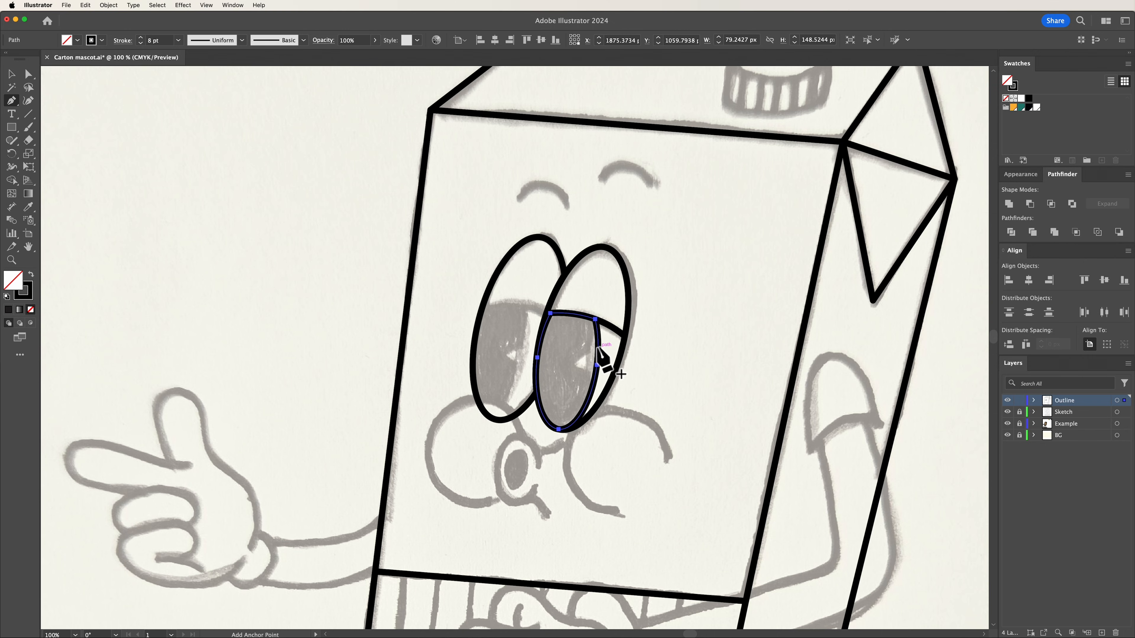
pyautogui.click(598, 348)
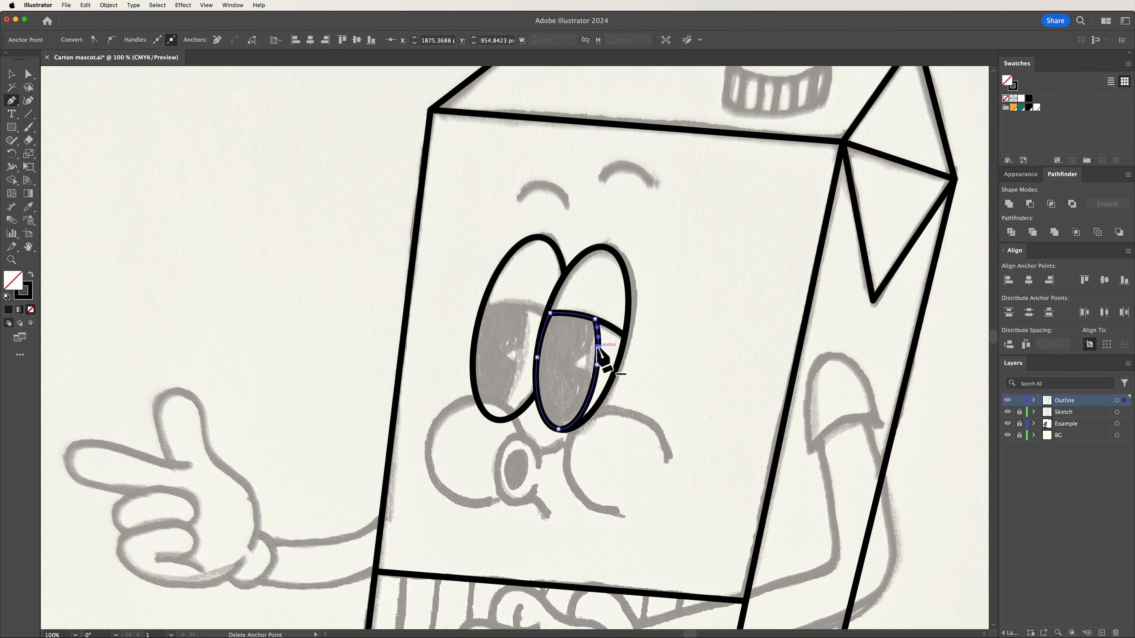
pyautogui.click(595, 378)
pyautogui.press('a')
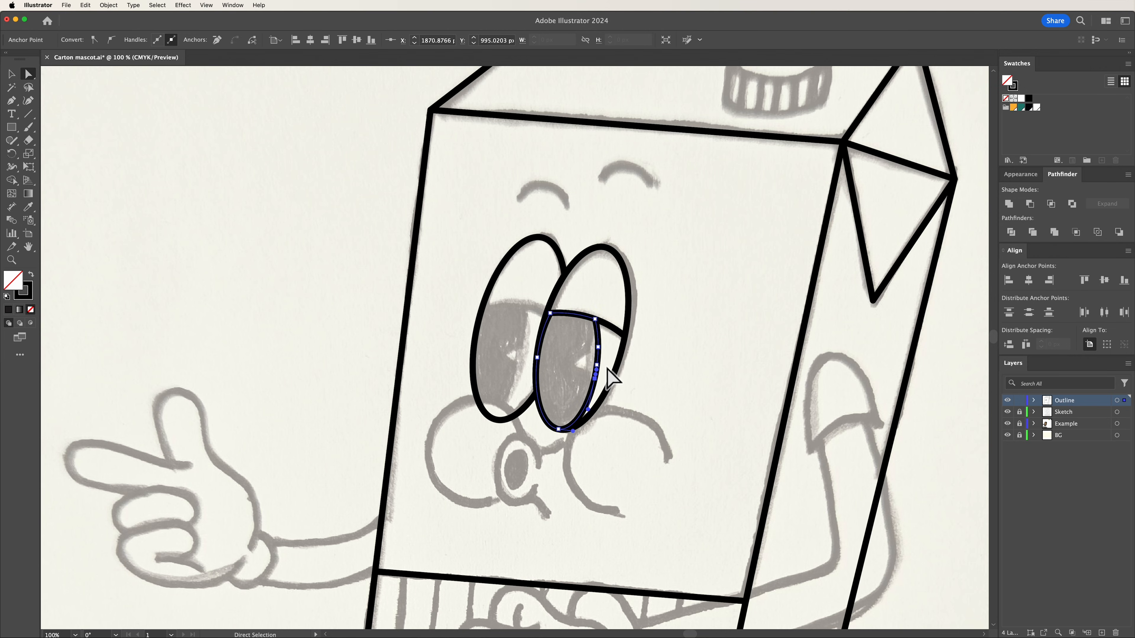
# - Pull the middle anchor on the right pupil's edge inward to form the sketched highlight notch, and deselect the shape
pyautogui.click(608, 367)
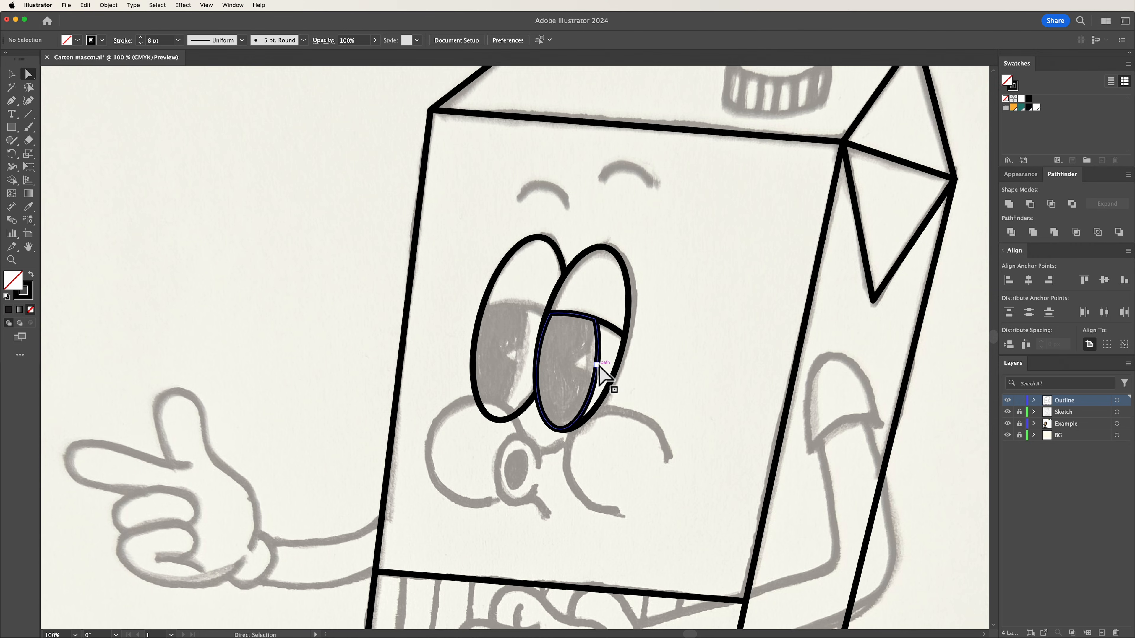
pyautogui.moveTo(598, 366); pyautogui.dragTo(576, 363)
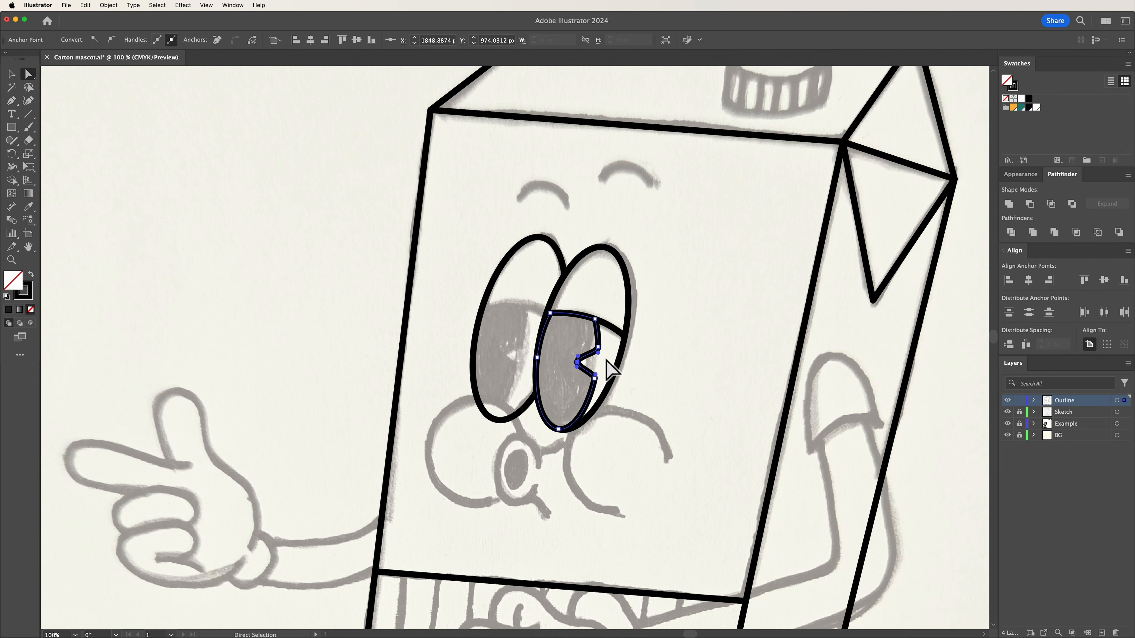
pyautogui.click(277, 307)
pyautogui.press('v')
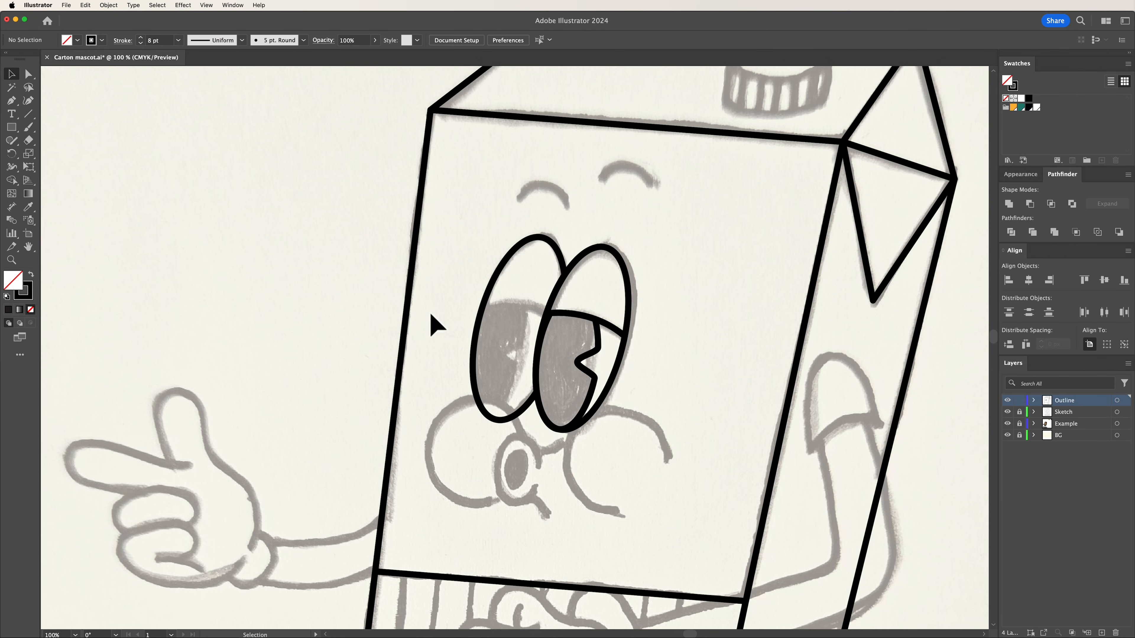
# - Swap the right pupil's black stroke to a solid fill, and duplicate the pupil with its eyelid line onto the left eye
pyautogui.click(596, 354)
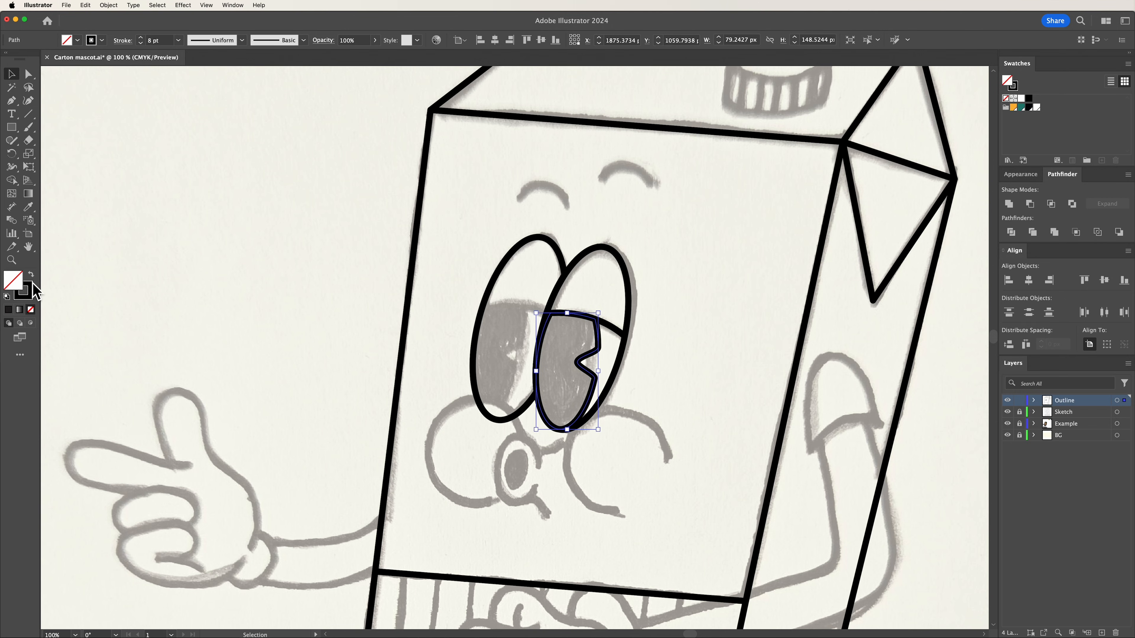
pyautogui.click(30, 275)
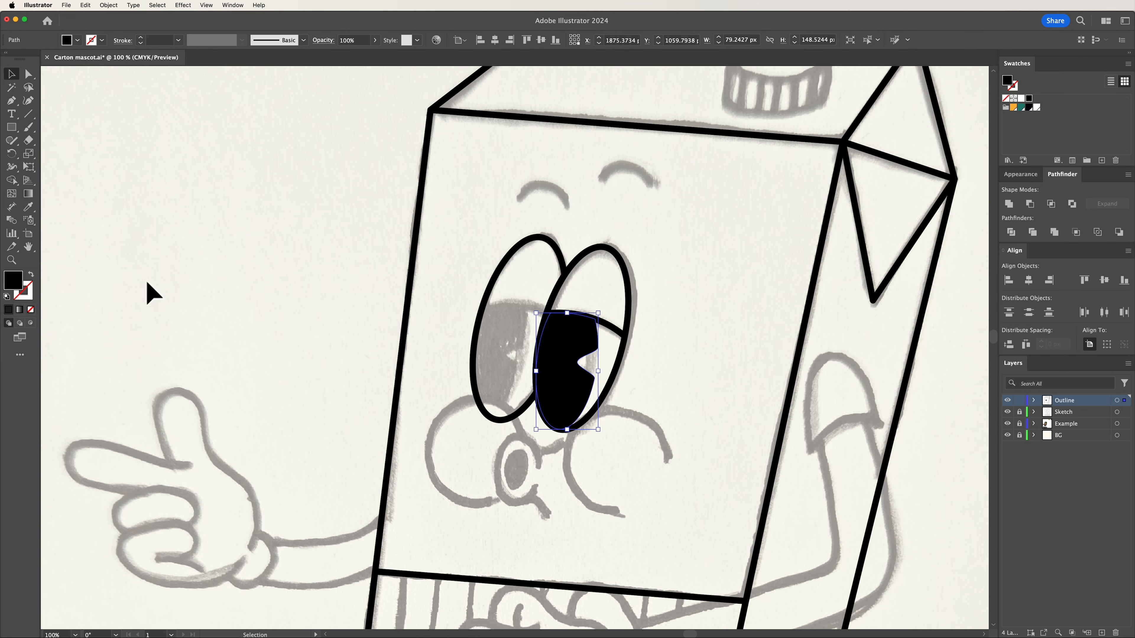
pyautogui.keyDown('shift'); pyautogui.click(613, 330); pyautogui.keyUp('shift')
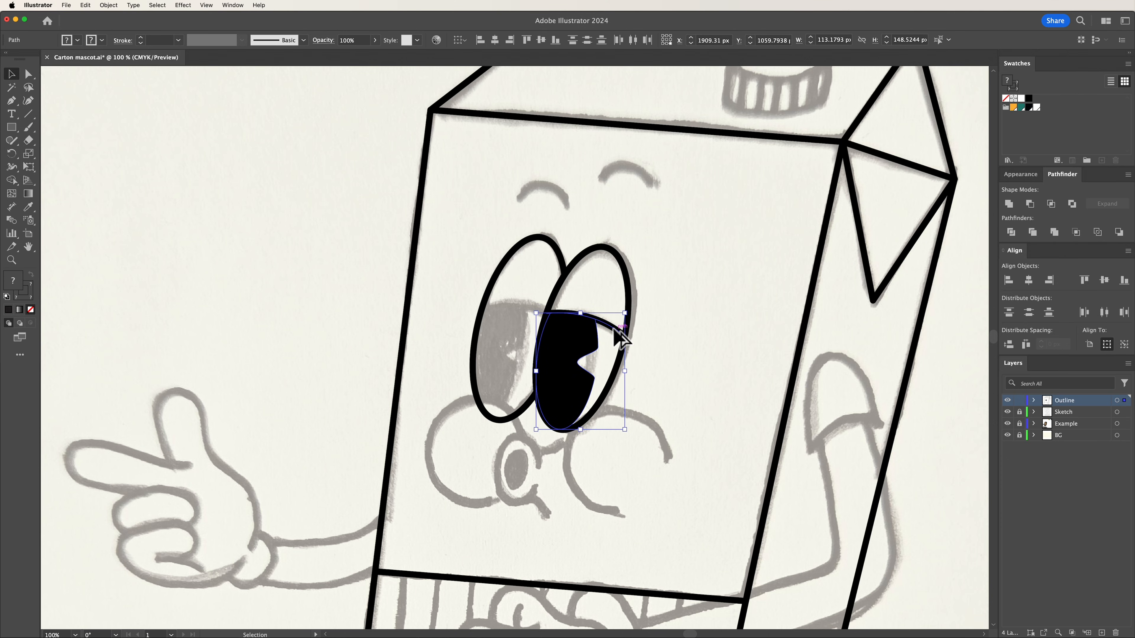
pyautogui.moveTo(616, 333); pyautogui.dragTo(550, 321)
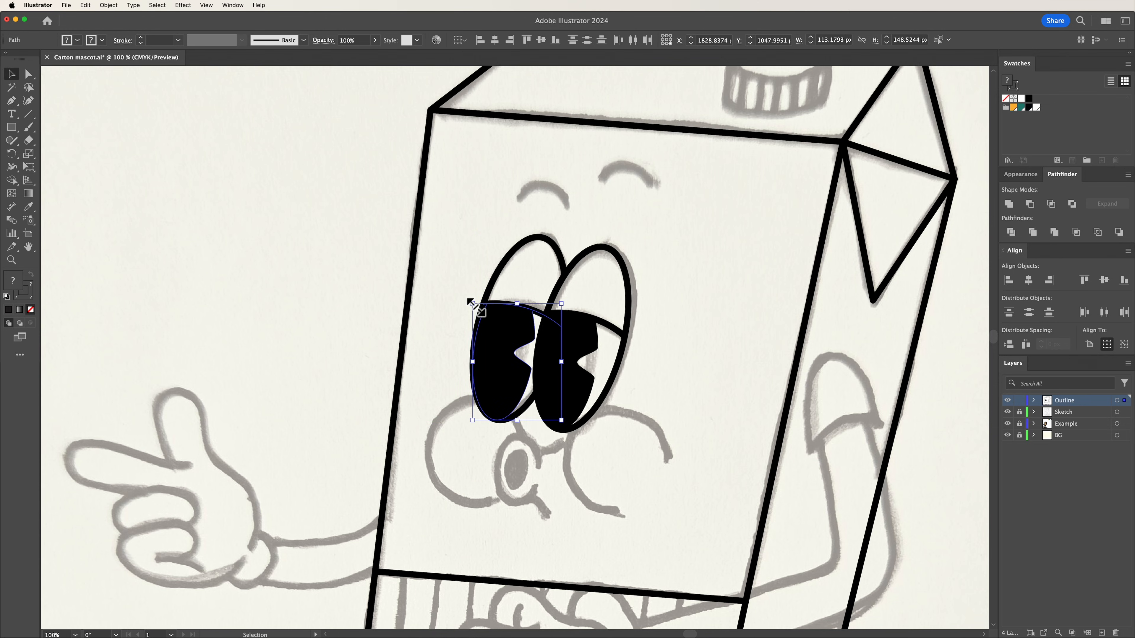
pyautogui.click(460, 311)
# - Cut the left eyelid line with the Scissors tool where it meets the right eye's outline, and delete the overlapping end
pyautogui.press('super+equal')
pyautogui.press('super+equal')
pyautogui.press('super+equal')
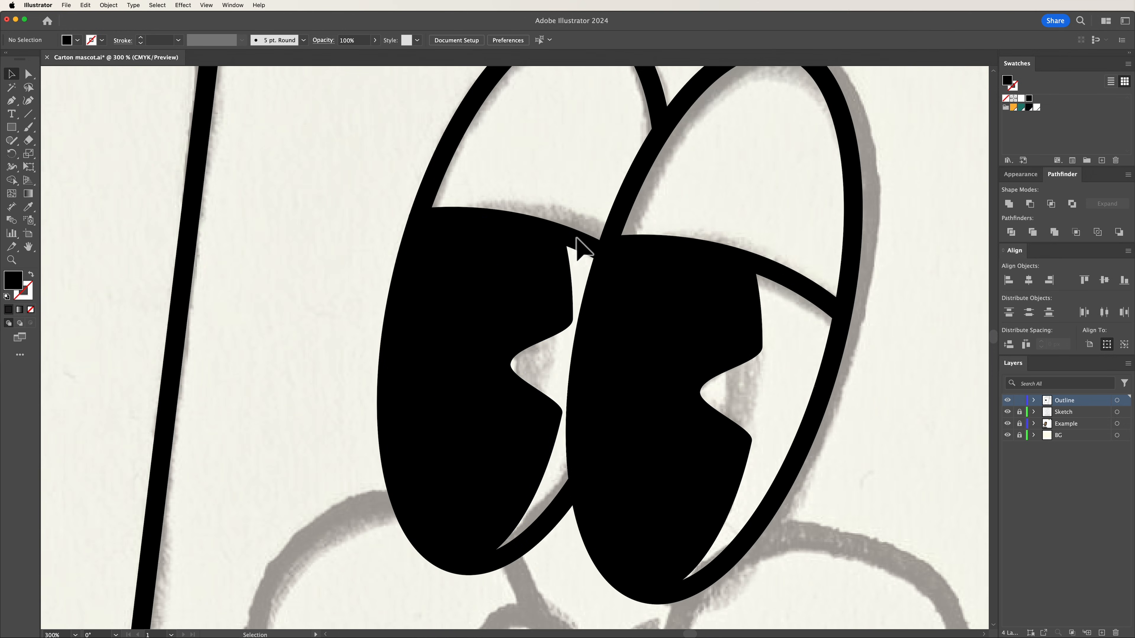
pyautogui.click(581, 246)
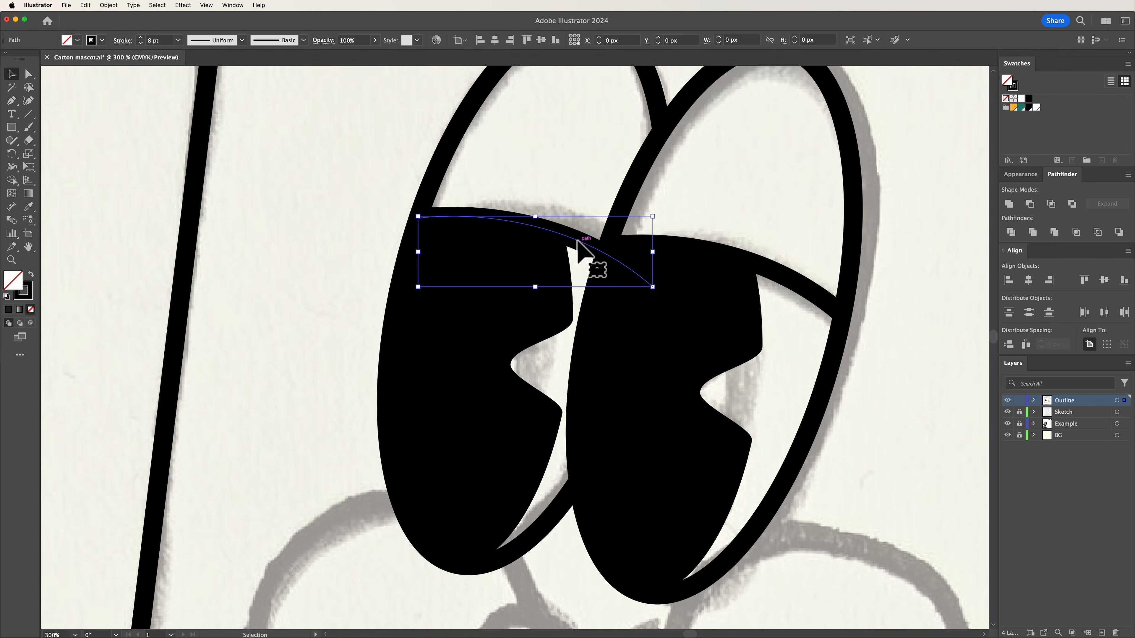
pyautogui.keyDown('shift'); pyautogui.click(631, 183); pyautogui.keyUp('shift')
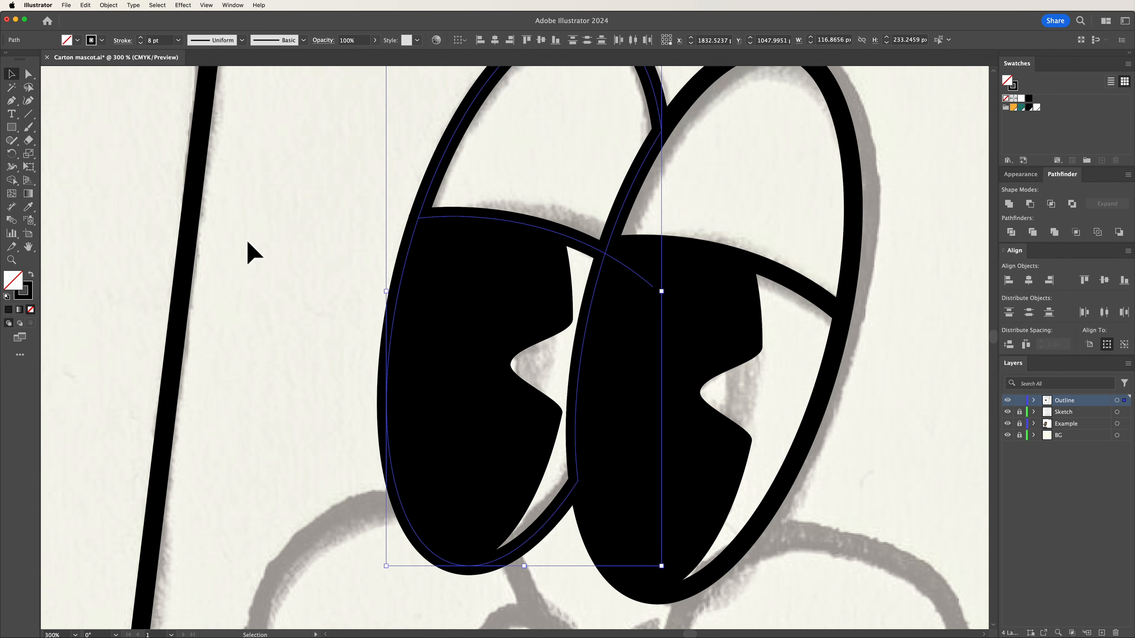
pyautogui.click(31, 142)
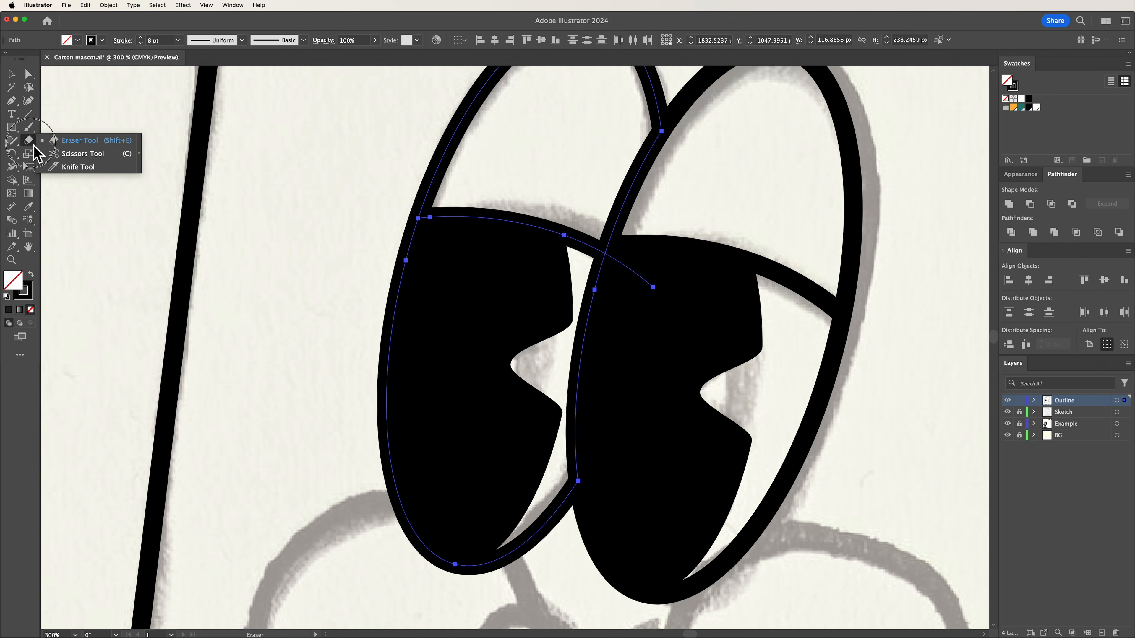
pyautogui.click(99, 158)
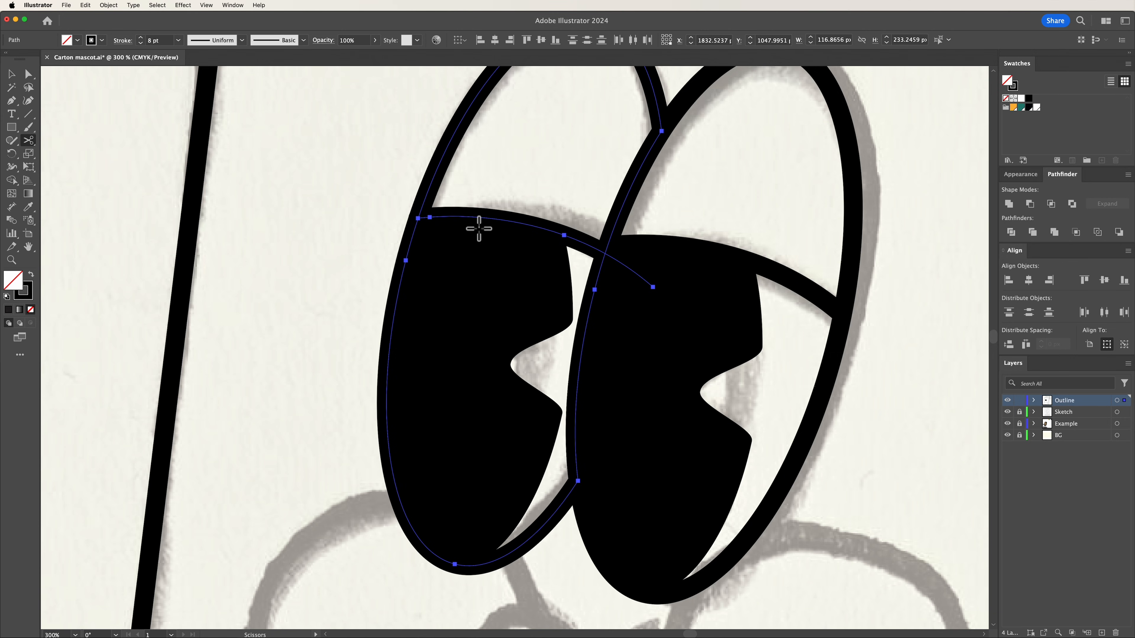
pyautogui.click(604, 253)
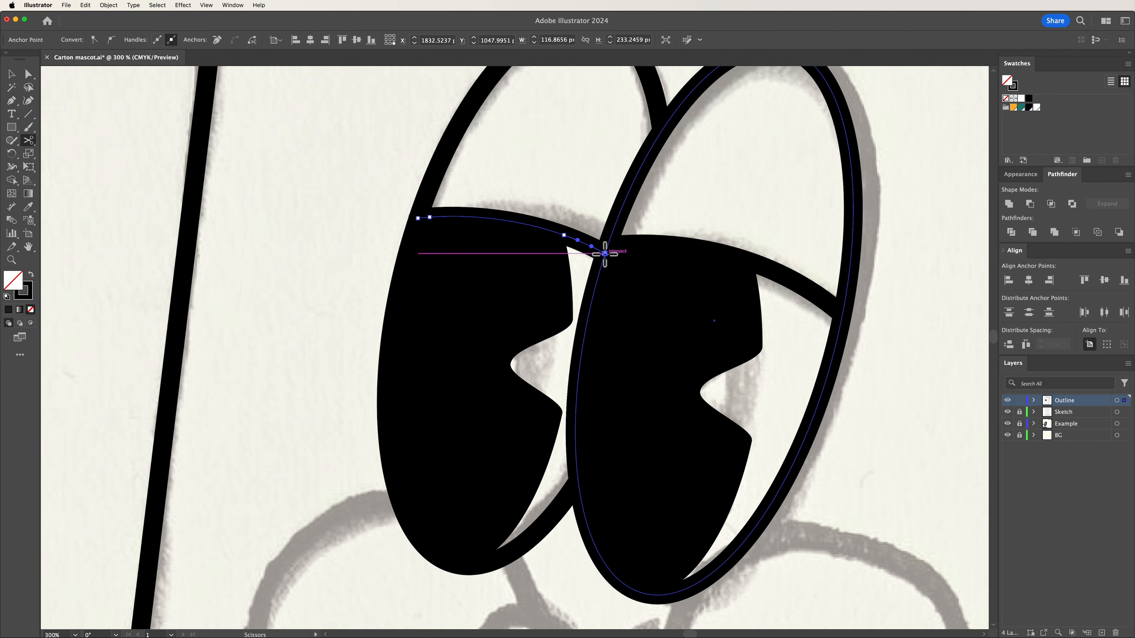
pyautogui.press('v')
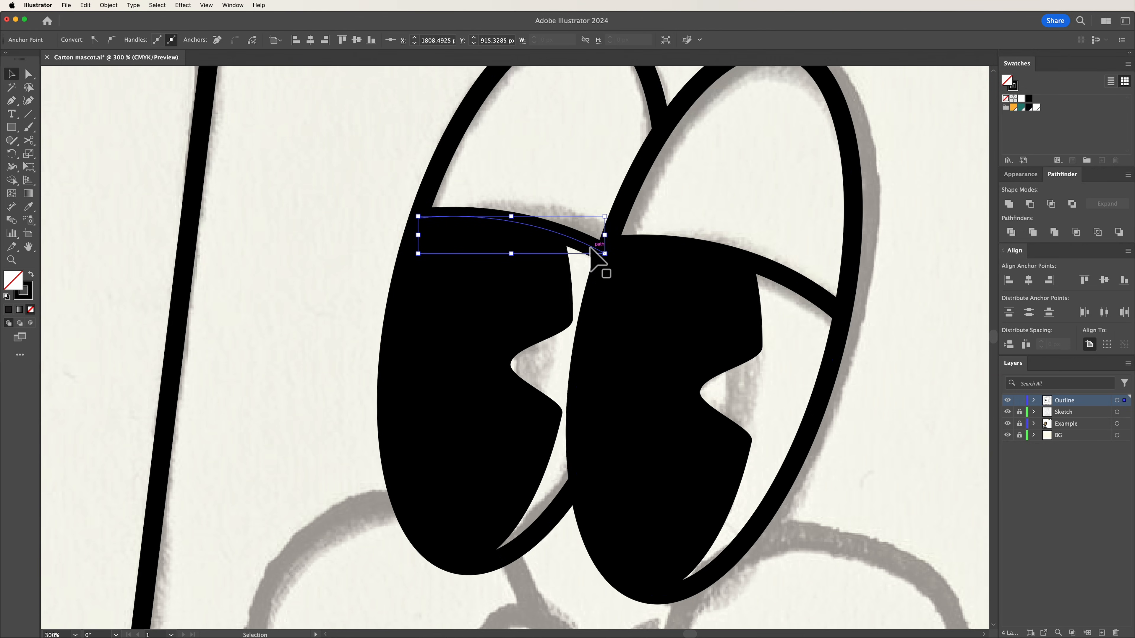
pyautogui.moveTo(622, 264); pyautogui.dragTo(732, 211)
pyautogui.press('Delete')
# - Draw an ellipse of about 56 by 89 px over the outer ring of the sketched mouth
pyautogui.press('super+1')
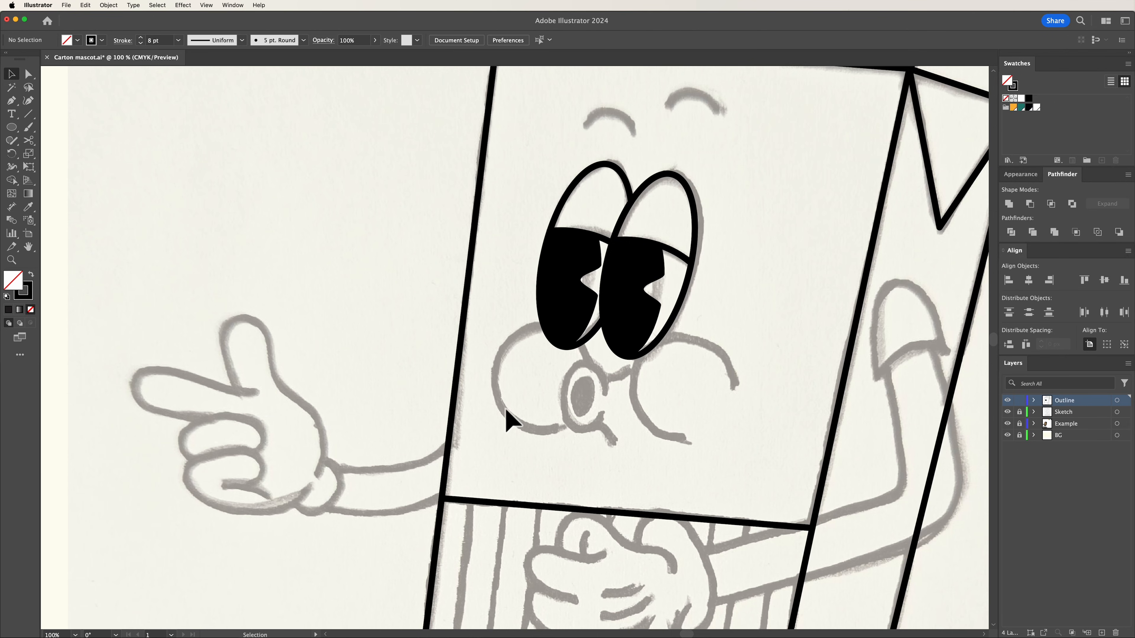
pyautogui.moveTo(11, 127); pyautogui.dragTo(44, 147)
pyautogui.moveTo(561, 360); pyautogui.dragTo(606, 430)
pyautogui.press('v')
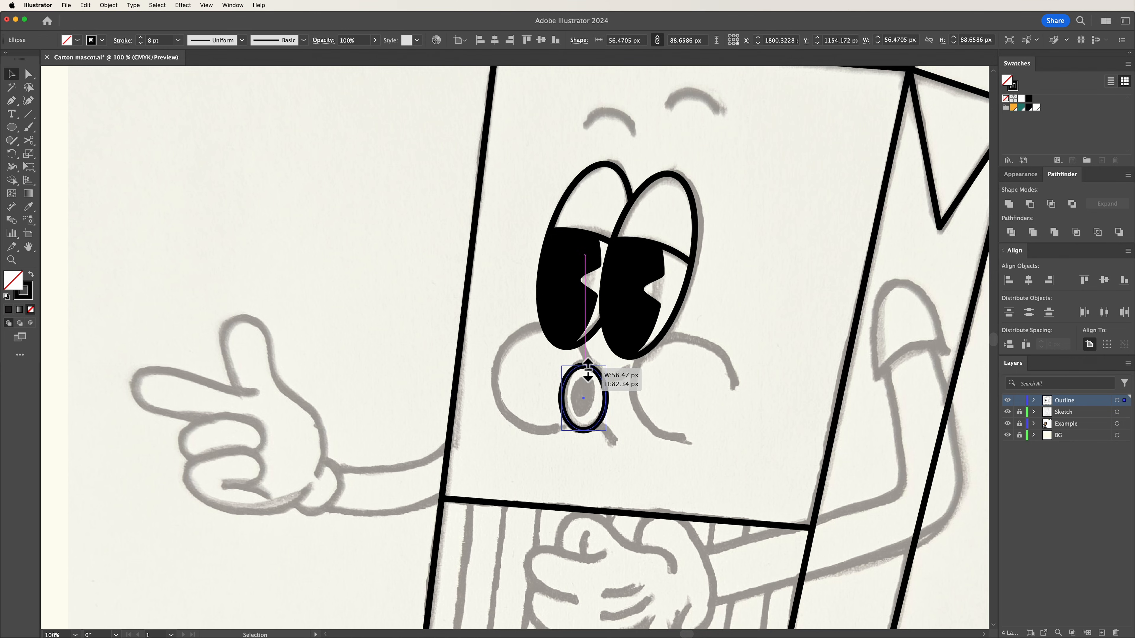
# - Paste a copy of the mouth ellipse in front, scale it to about 33 by 52 px around its centre, and deselect it
pyautogui.rightClick(601, 391)
pyautogui.moveTo(648, 385)
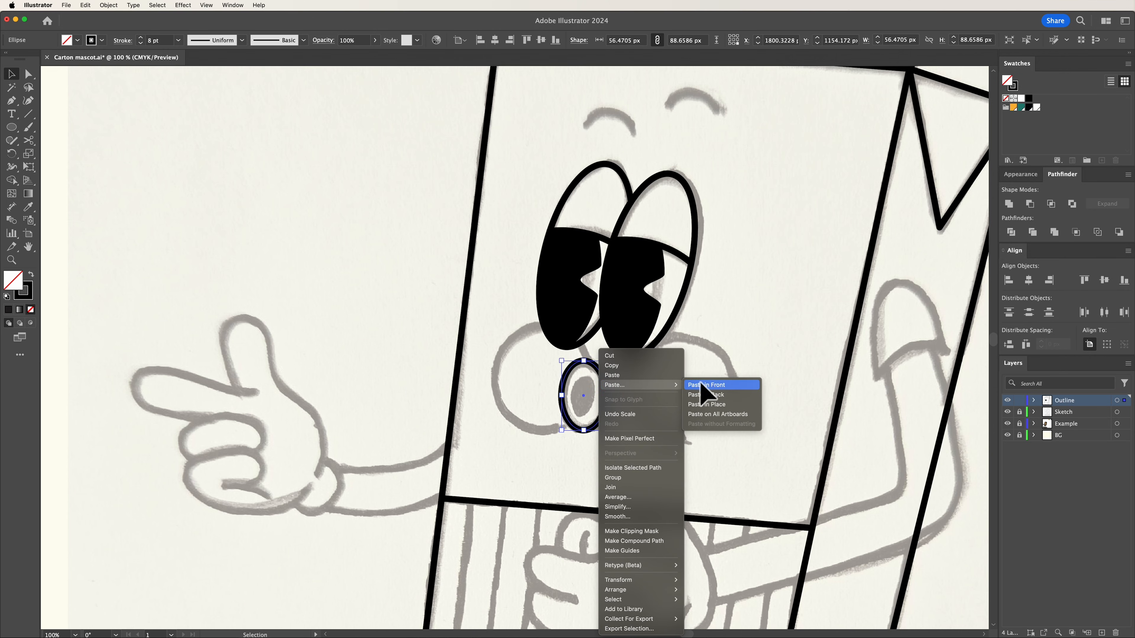
pyautogui.click(704, 389)
pyautogui.moveTo(606, 361); pyautogui.dragTo(604, 380)
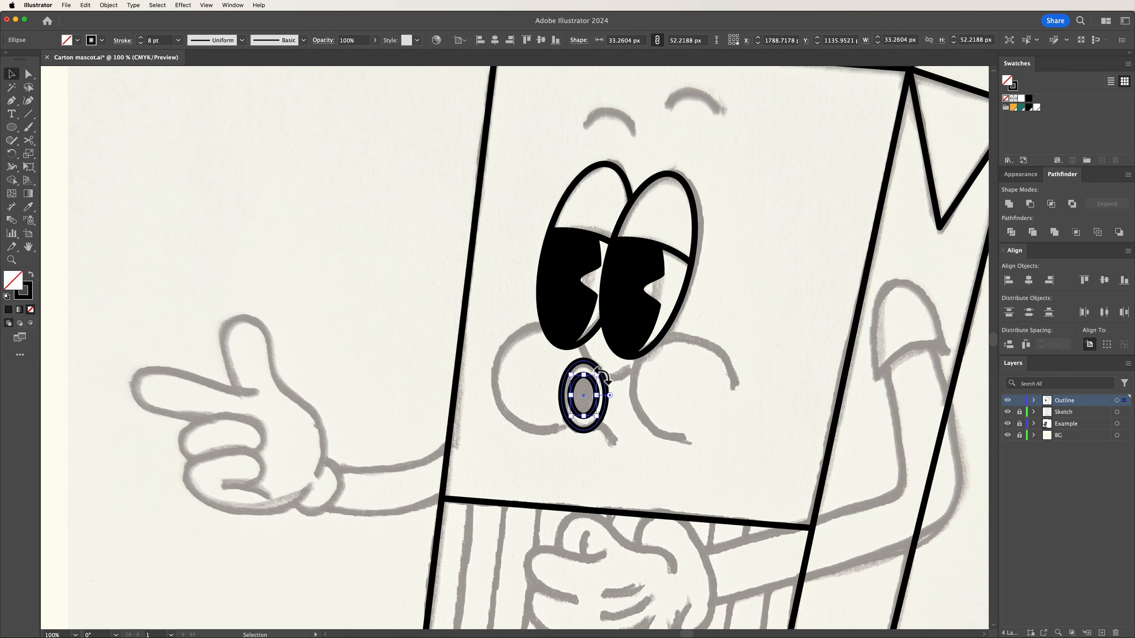
pyautogui.click(622, 395)
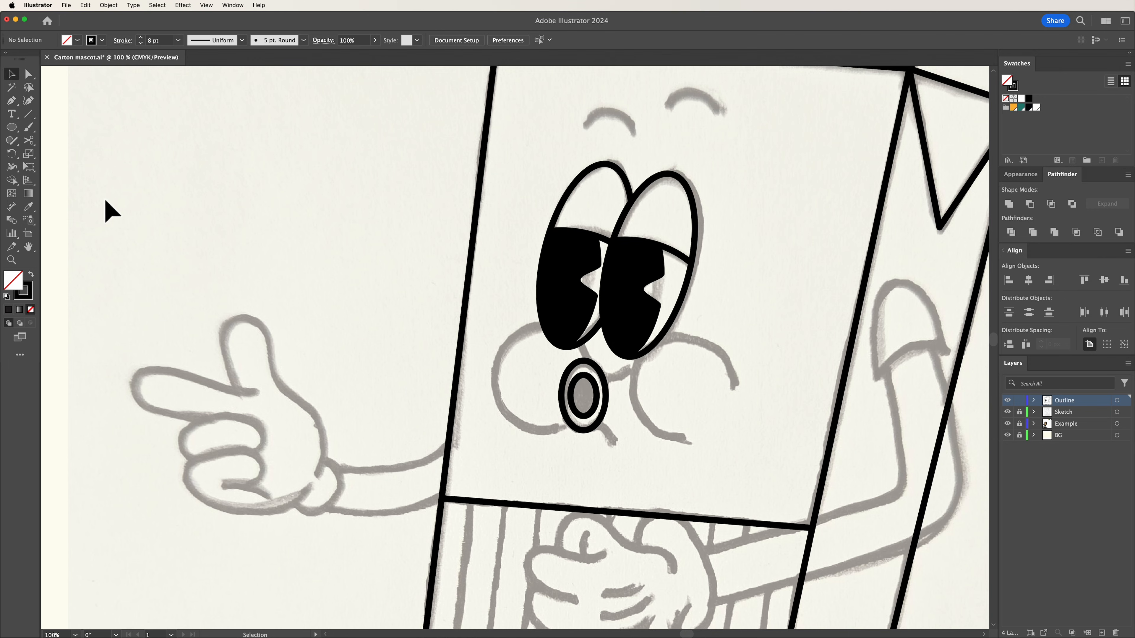
# - Draw a short curved line with the Pen tool from the mouth's upper right edge toward the right cheek, and deselect it
pyautogui.click(11, 101)
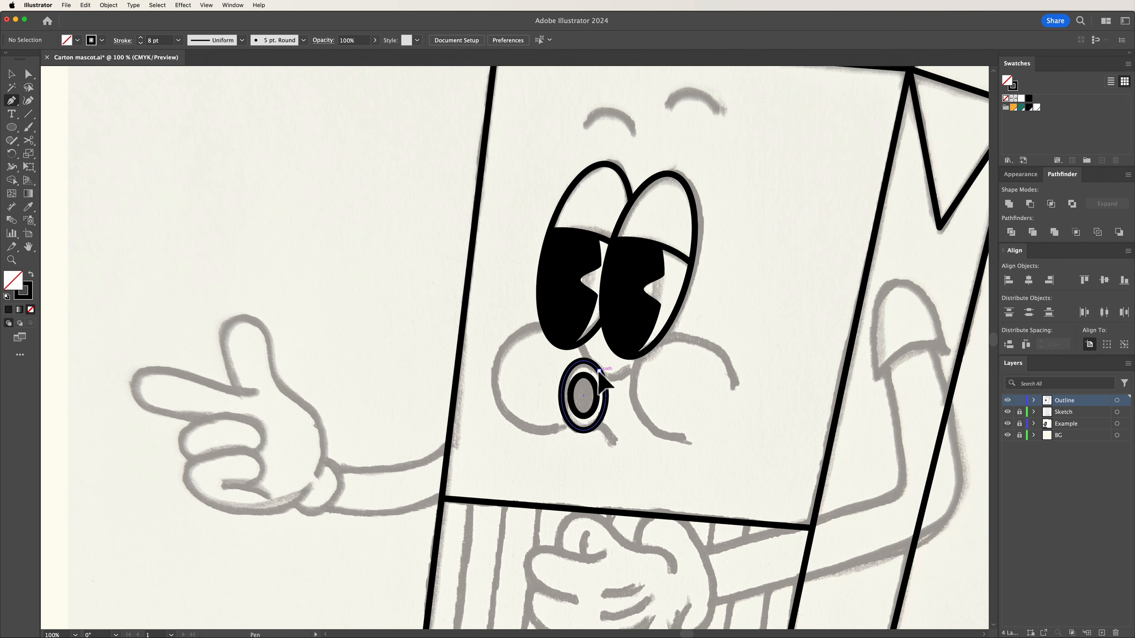
pyautogui.click(599, 371)
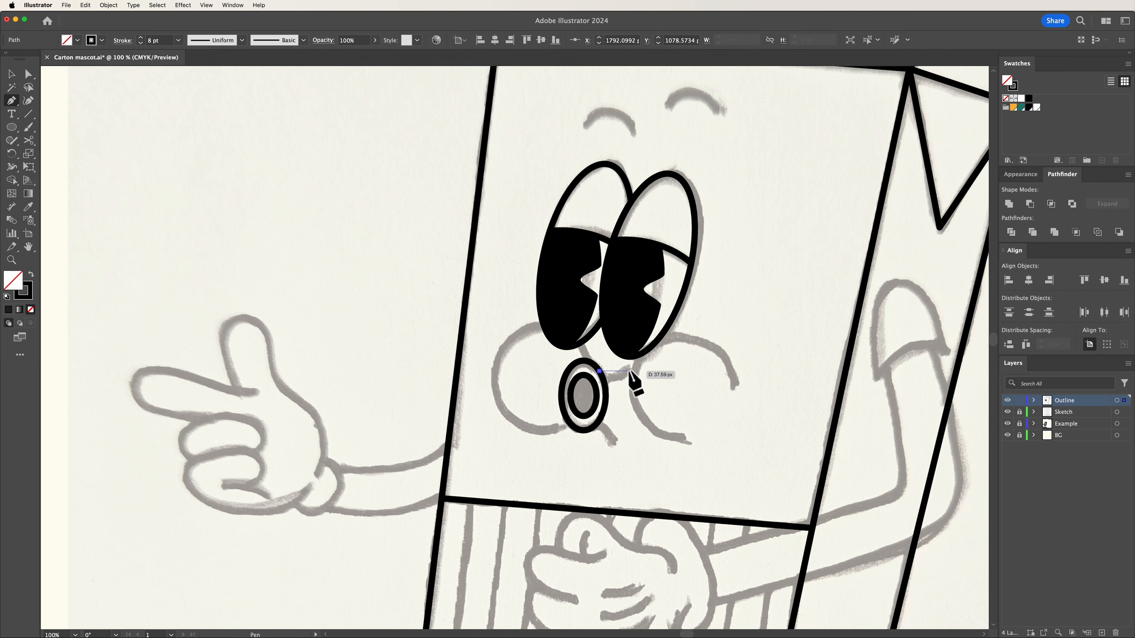
pyautogui.moveTo(628, 371)
pyautogui.mouseDown()
pyautogui.moveTo(647, 369)
pyautogui.moveTo(647, 358)
pyautogui.mouseUp()
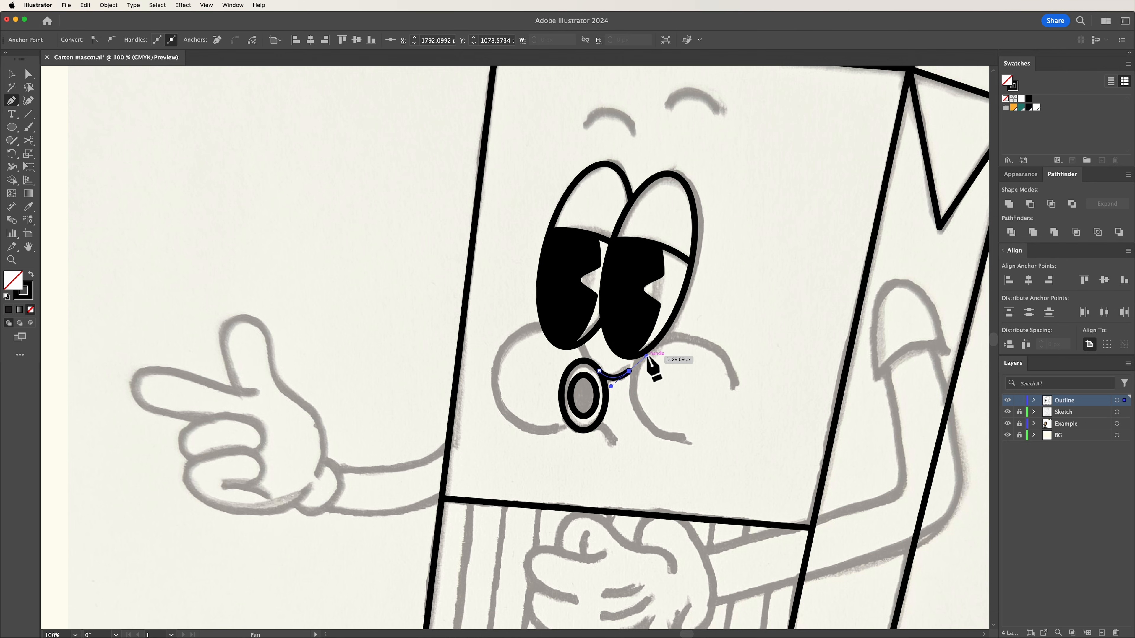
pyautogui.press('v')
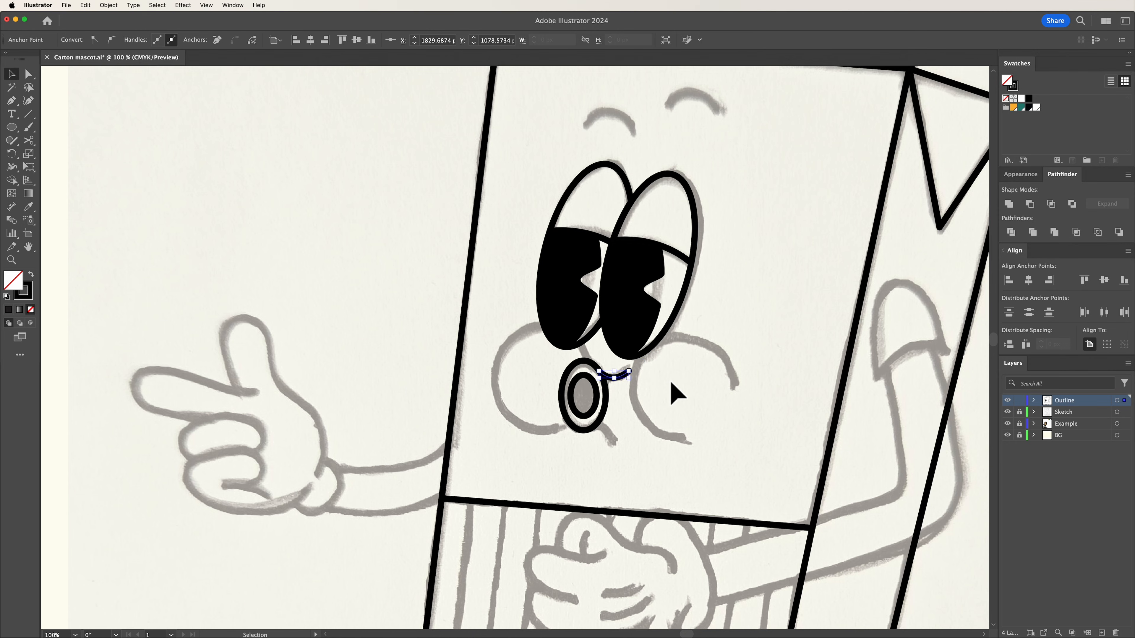
pyautogui.click(677, 394)
# - Draw a short curved line with the Pen tool from the mouth's lower right edge down along the sketch, and deselect it
pyautogui.press('p')
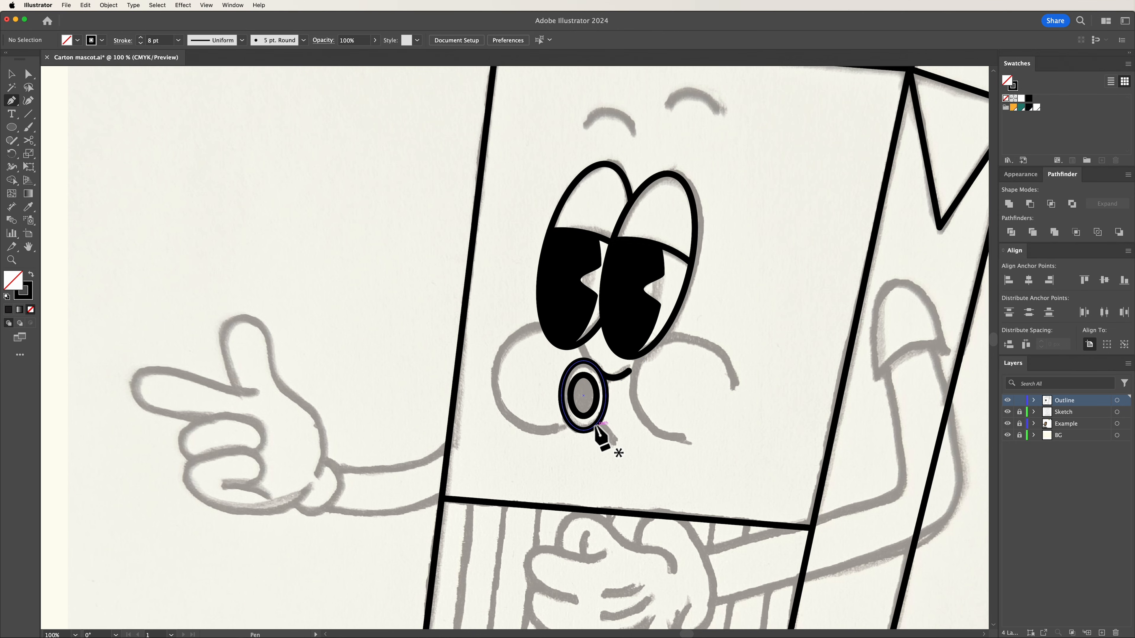
pyautogui.click(596, 426)
pyautogui.moveTo(620, 446); pyautogui.dragTo(626, 466)
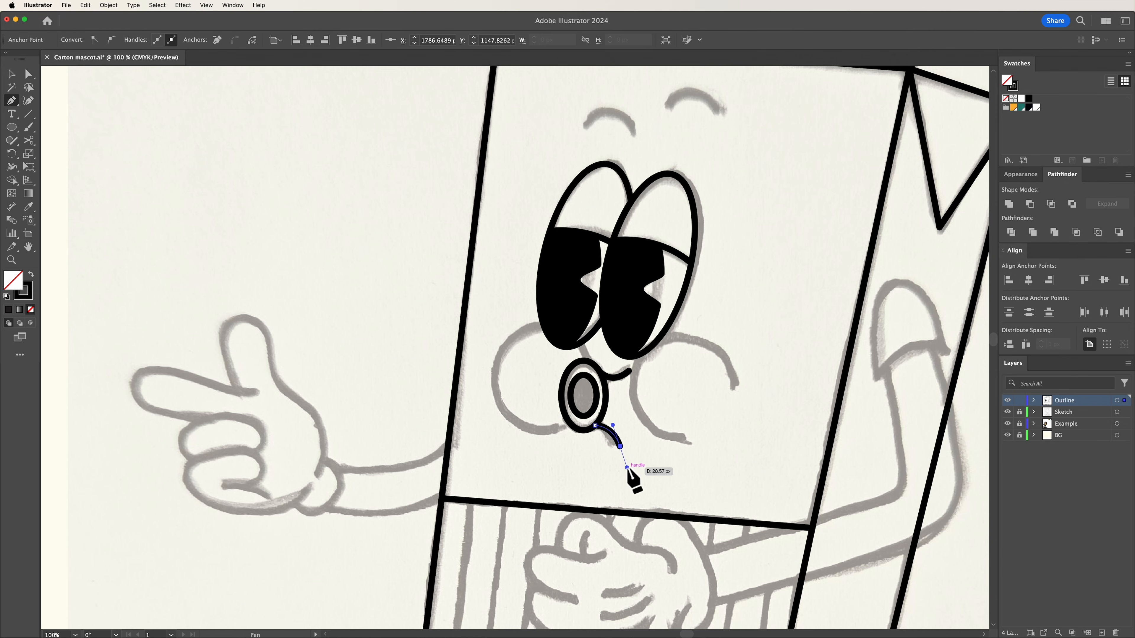
pyautogui.press('v')
pyautogui.click(642, 446)
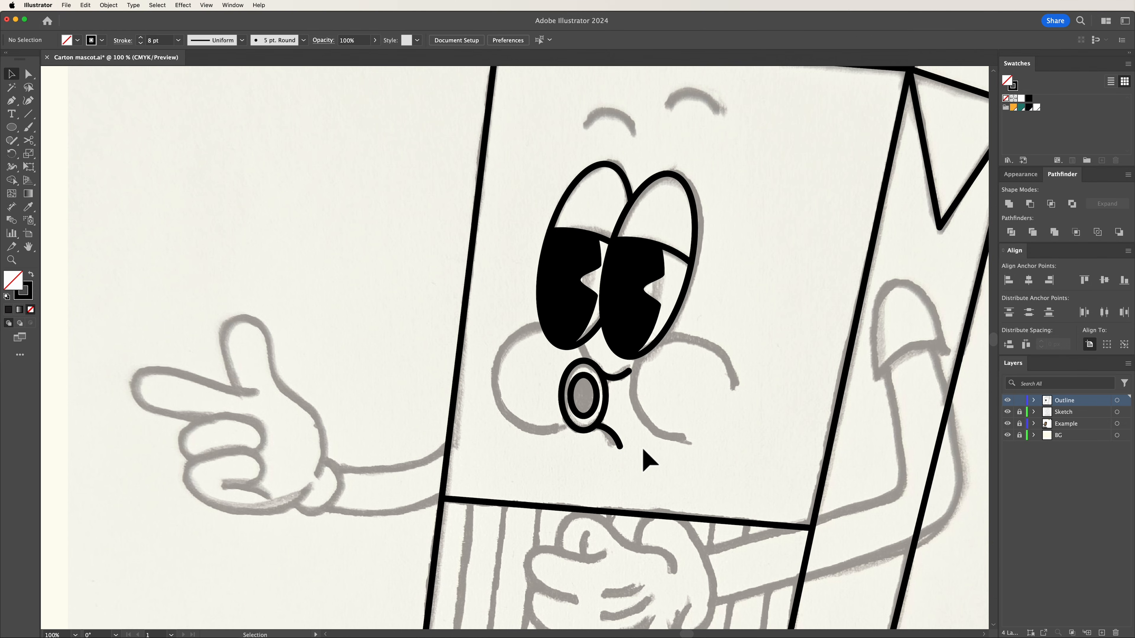
# - Swap the inner mouth ellipse's black stroke to a solid fill, and deselect it
pyautogui.click(593, 381)
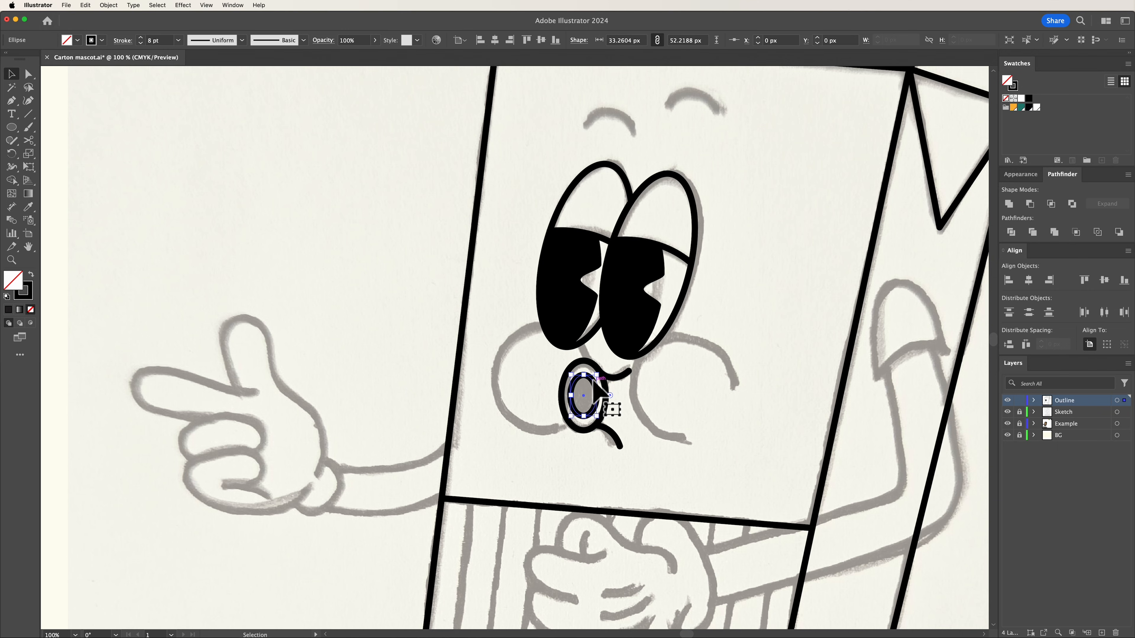
pyautogui.click(30, 274)
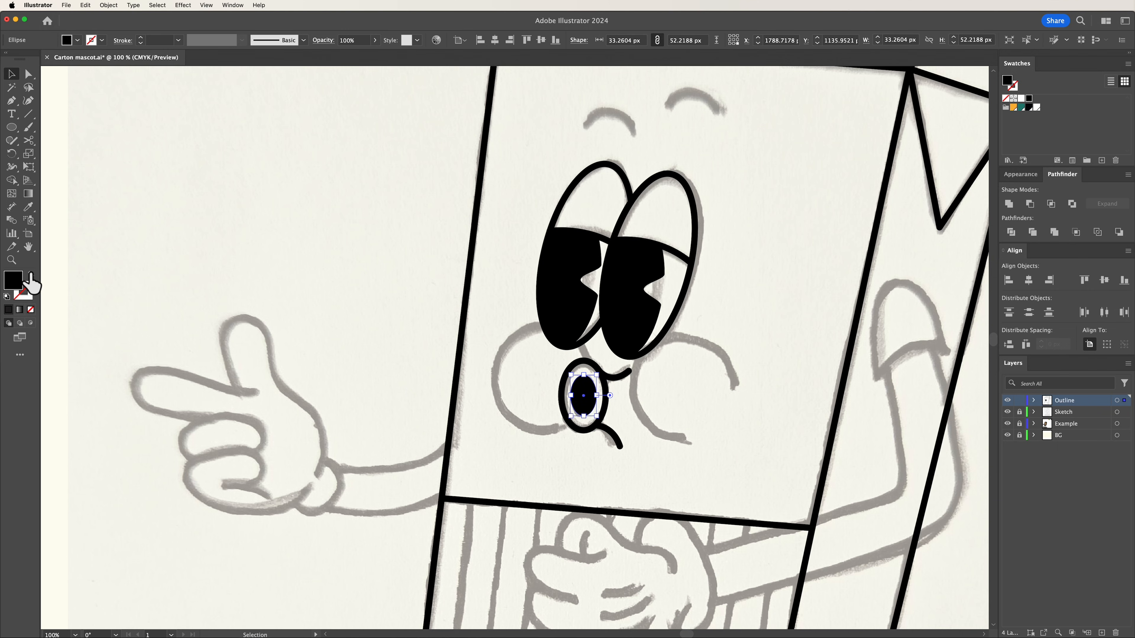
pyautogui.click(621, 427)
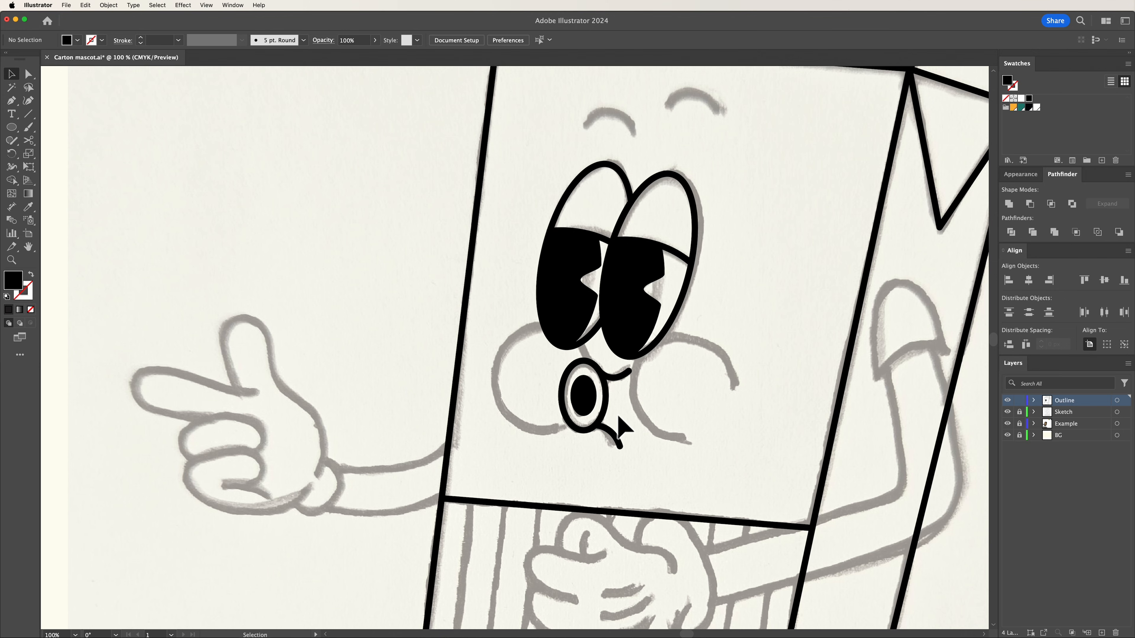
# - Cut the outer mouth ellipse's right edge with the Scissors tool and remove a short segment between the two mouth lines
pyautogui.click(604, 407)
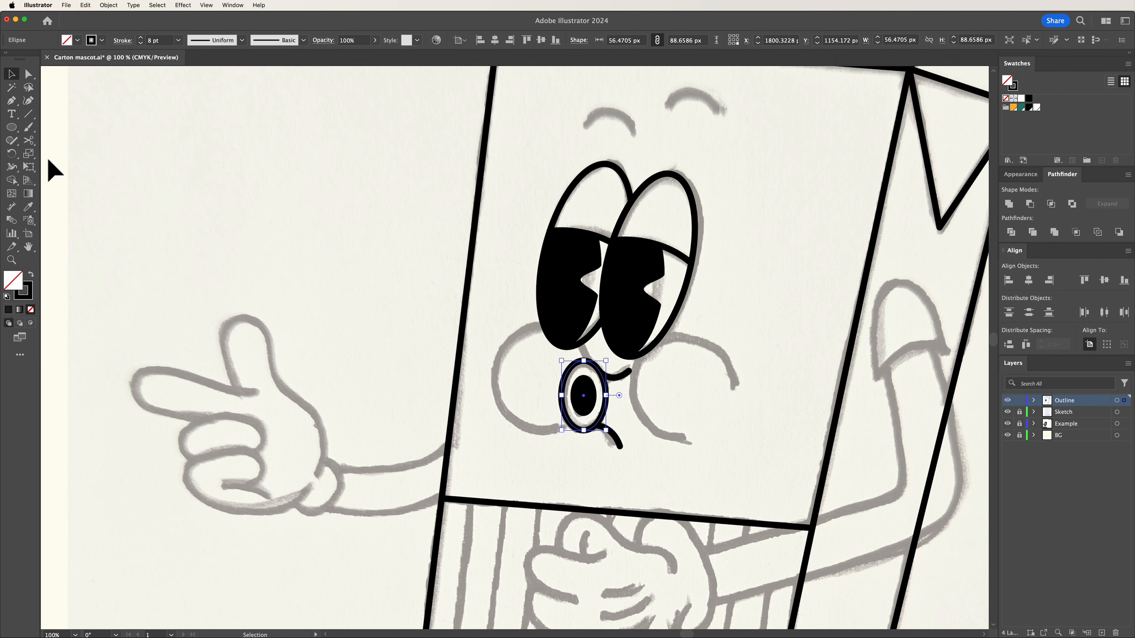
pyautogui.click(28, 140)
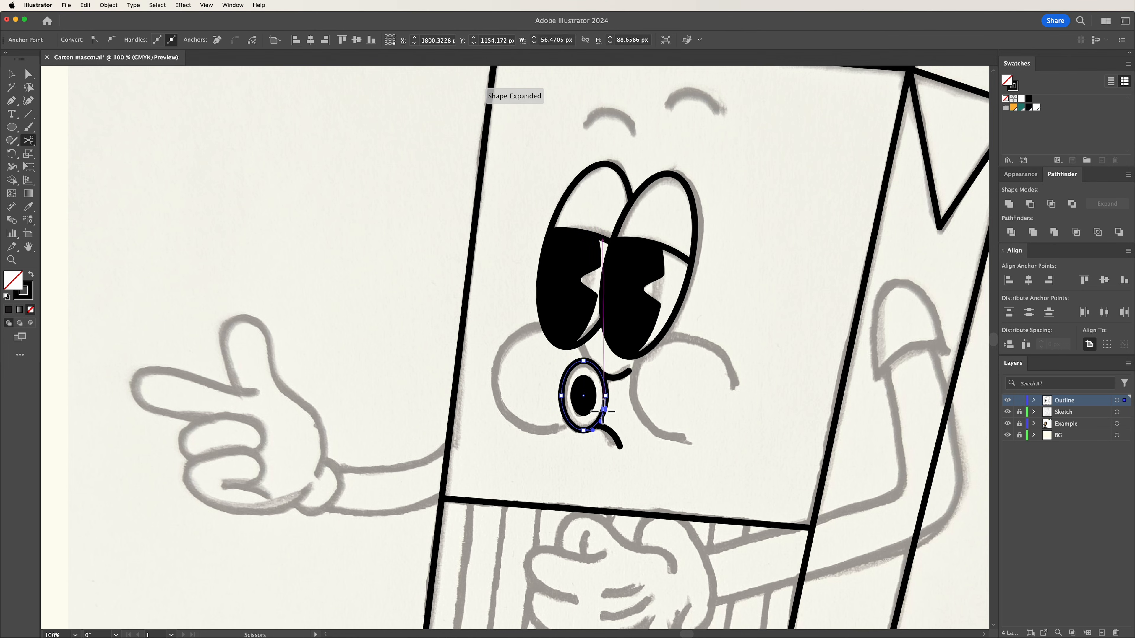
pyautogui.click(603, 409)
pyautogui.press('v')
pyautogui.click(629, 416)
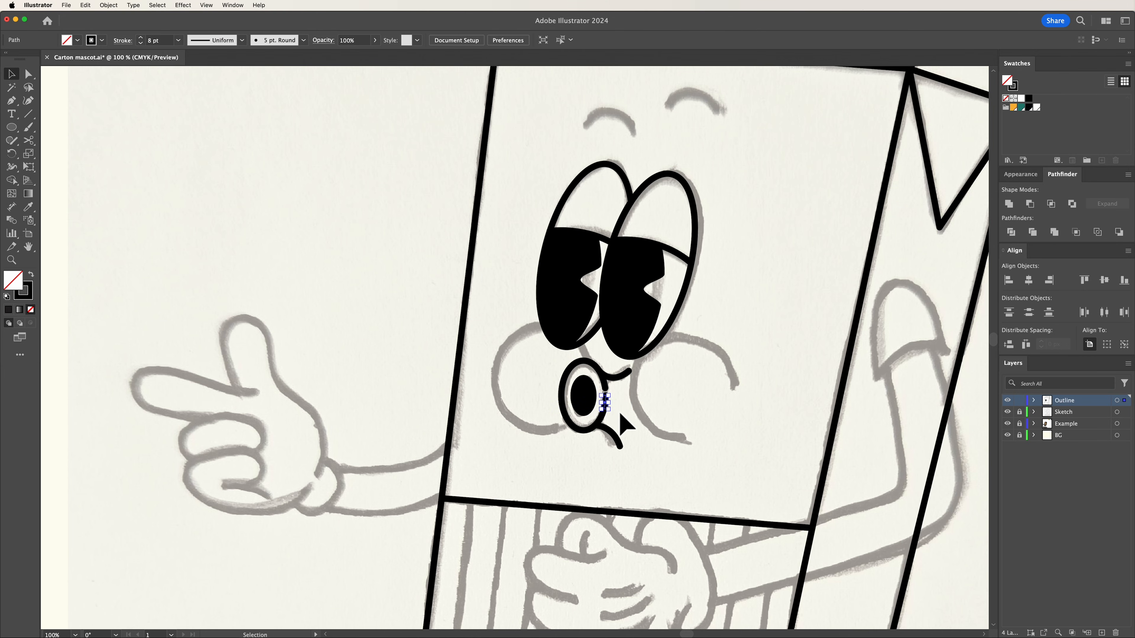
# - Draw a circle about 132 px wide over the right cheek and cut away its lower-right arc with the Scissors tool
pyautogui.click(11, 127)
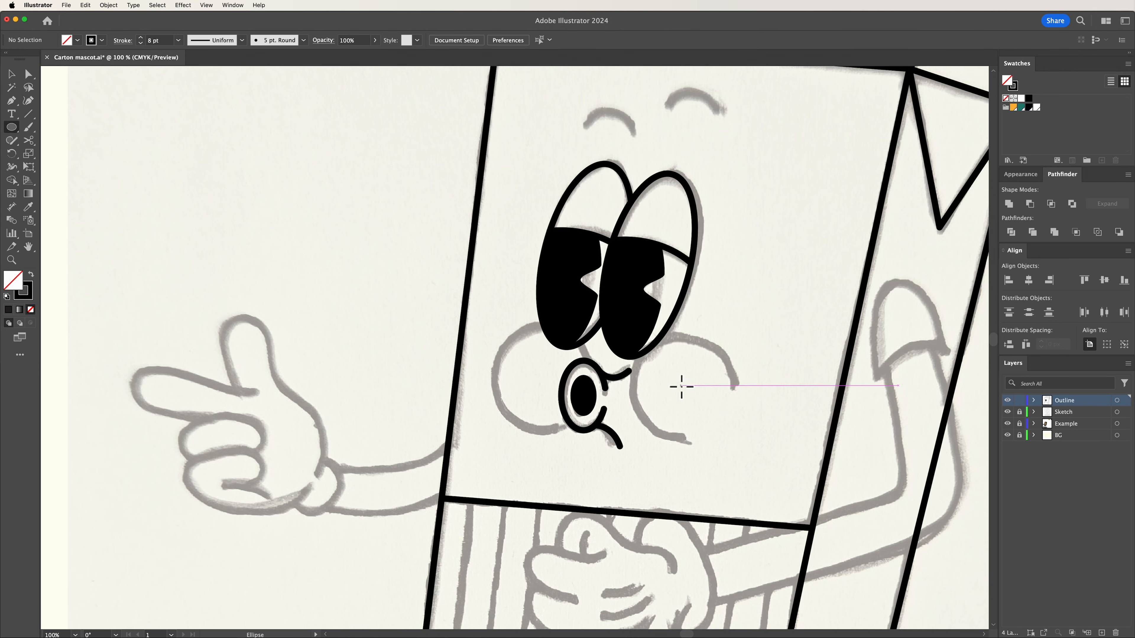
pyautogui.moveTo(682, 388); pyautogui.dragTo(696, 440)
pyautogui.scroll(1, 664, 393)
pyautogui.click(29, 140)
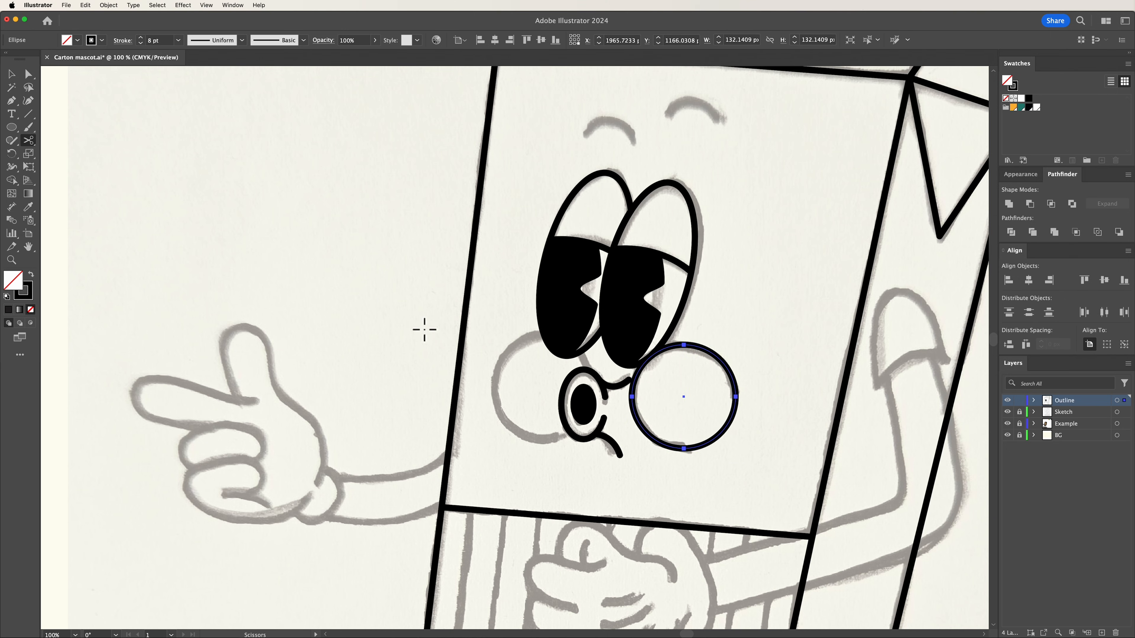
pyautogui.click(684, 449)
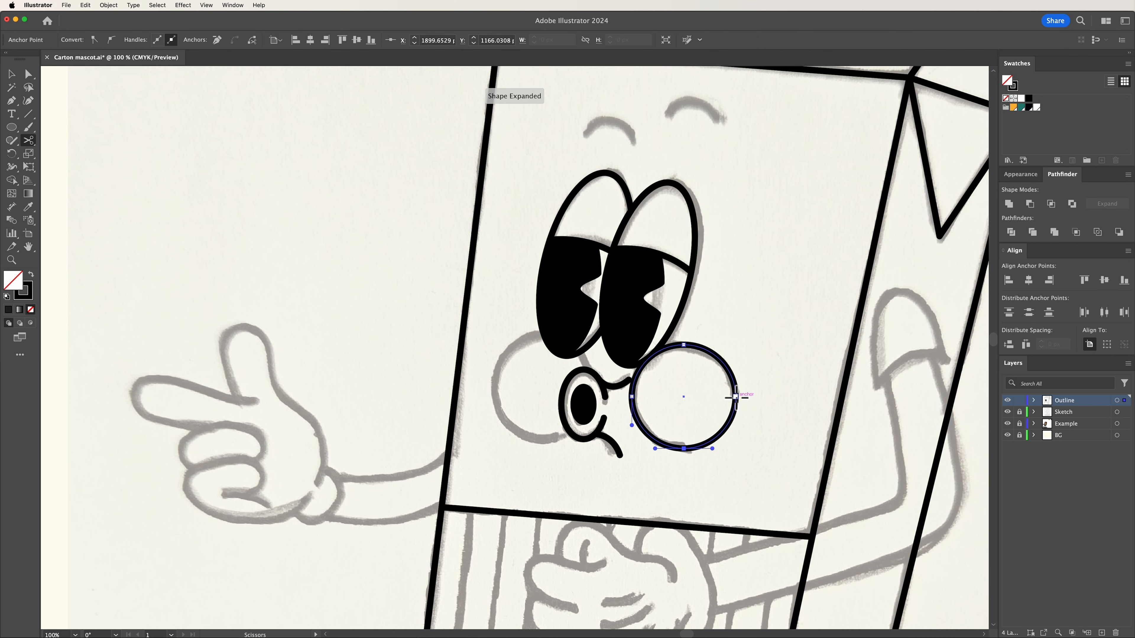
pyautogui.click(736, 425)
pyautogui.press('v')
pyautogui.press('Delete')
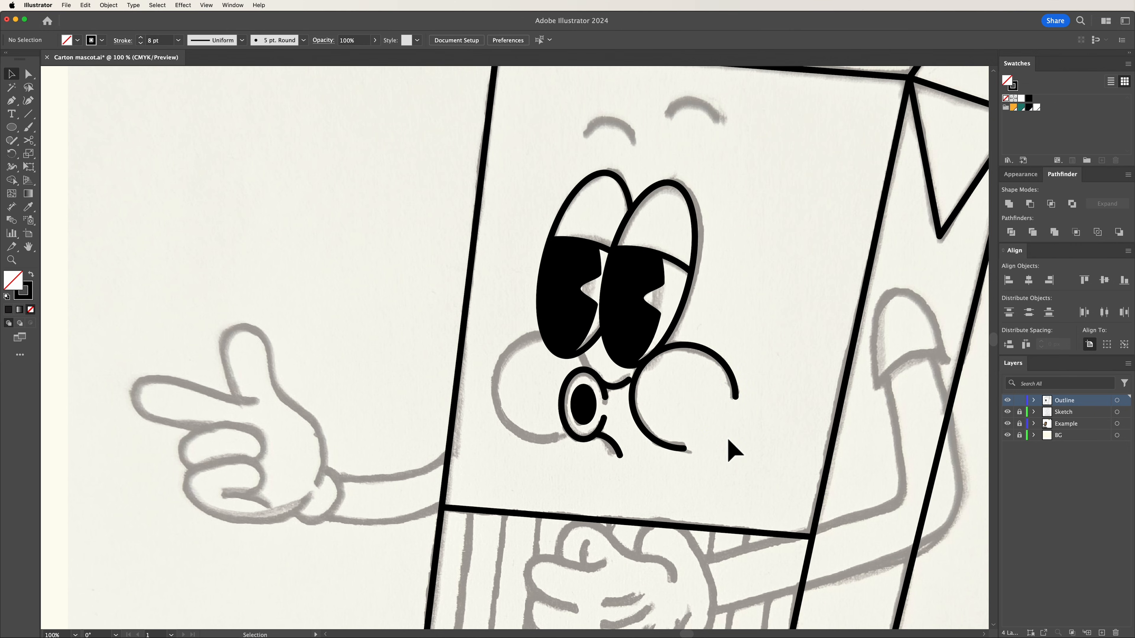
# - Copy the right cheek arc onto the left cheek and rotate the copy to follow the sketch
pyautogui.moveTo(735, 390); pyautogui.dragTo(596, 374)
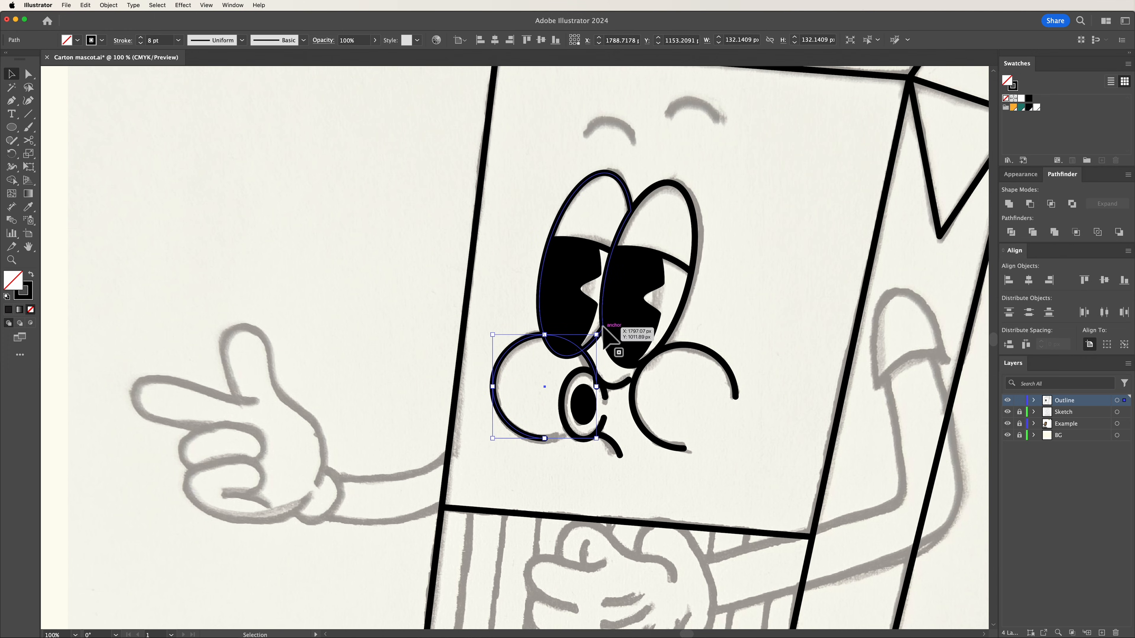
pyautogui.moveTo(603, 331); pyautogui.dragTo(586, 318)
# - Select the left cheek arc with the left eye outline and trim the arc where it overlaps the eye, using the Shape Builder tool
pyautogui.click(429, 379)
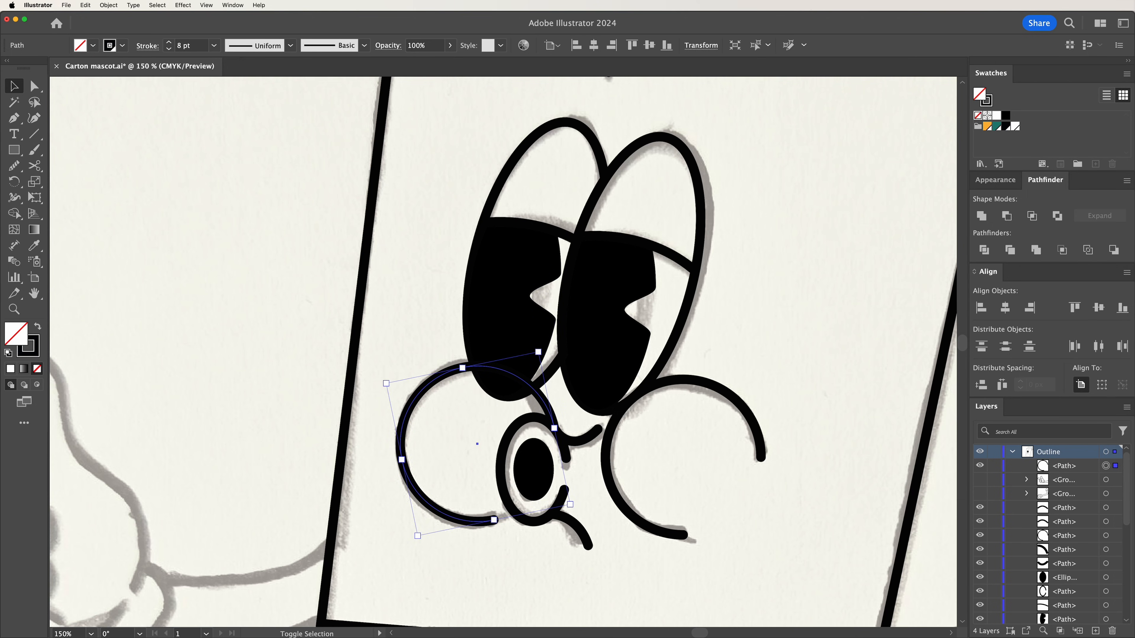
pyautogui.keyDown('shift'); pyautogui.click(530, 397); pyautogui.keyUp('shift')
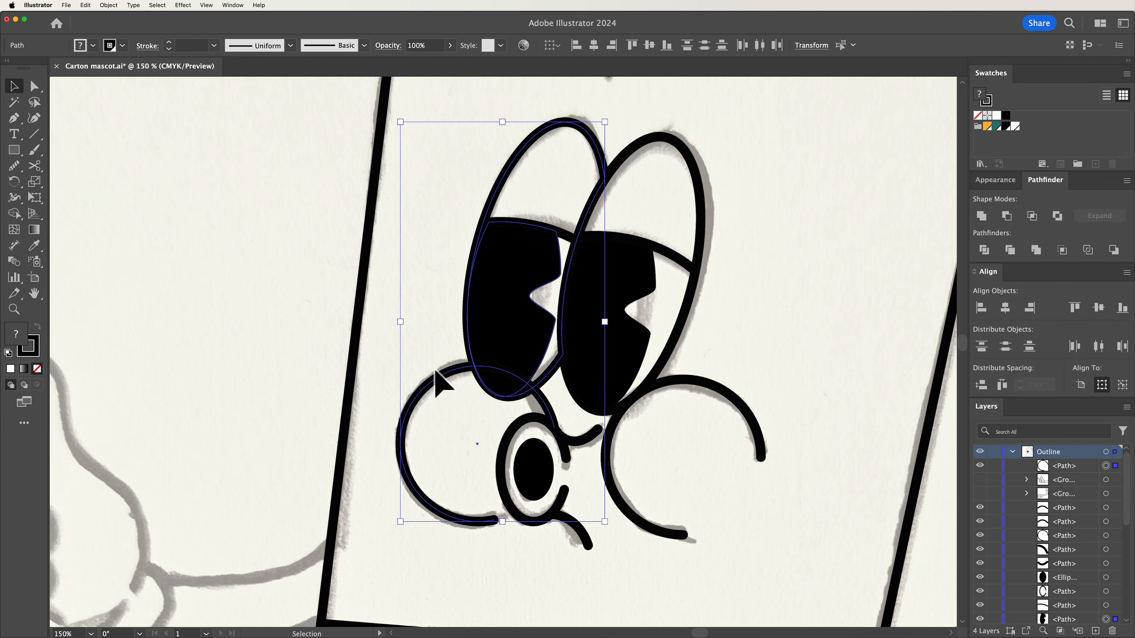
pyautogui.moveTo(14, 214); pyautogui.dragTo(89, 216)
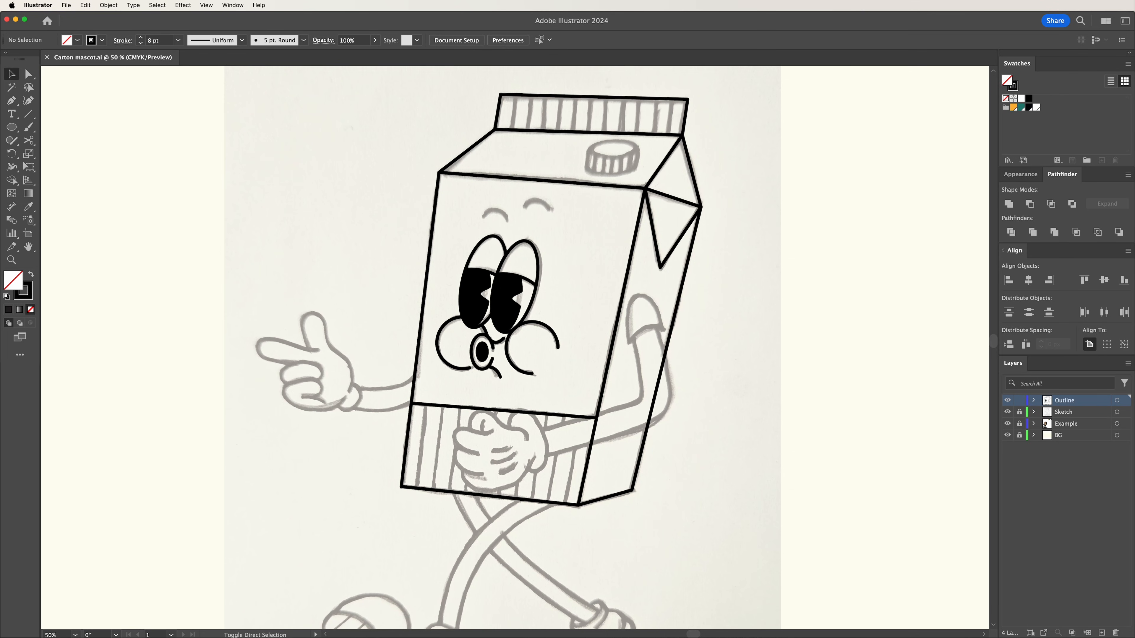
# - Draw the left eyebrow over the sketch as a Pen line bent into an arch about 62 px wide, and deselect it
pyautogui.click(12, 101)
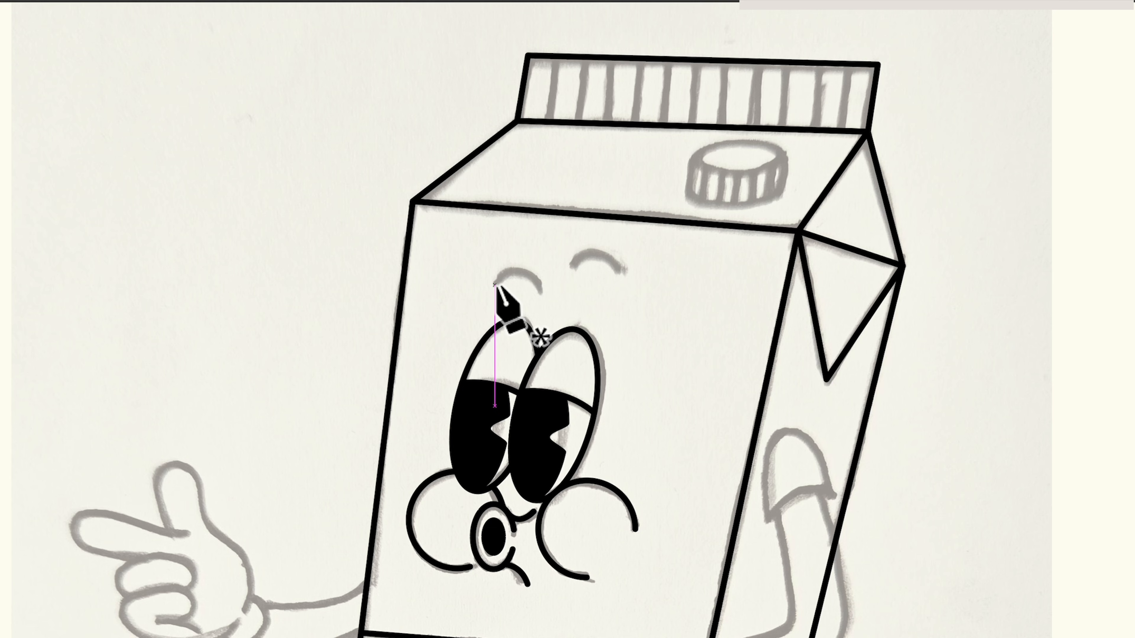
pyautogui.click(483, 217)
pyautogui.click(538, 290)
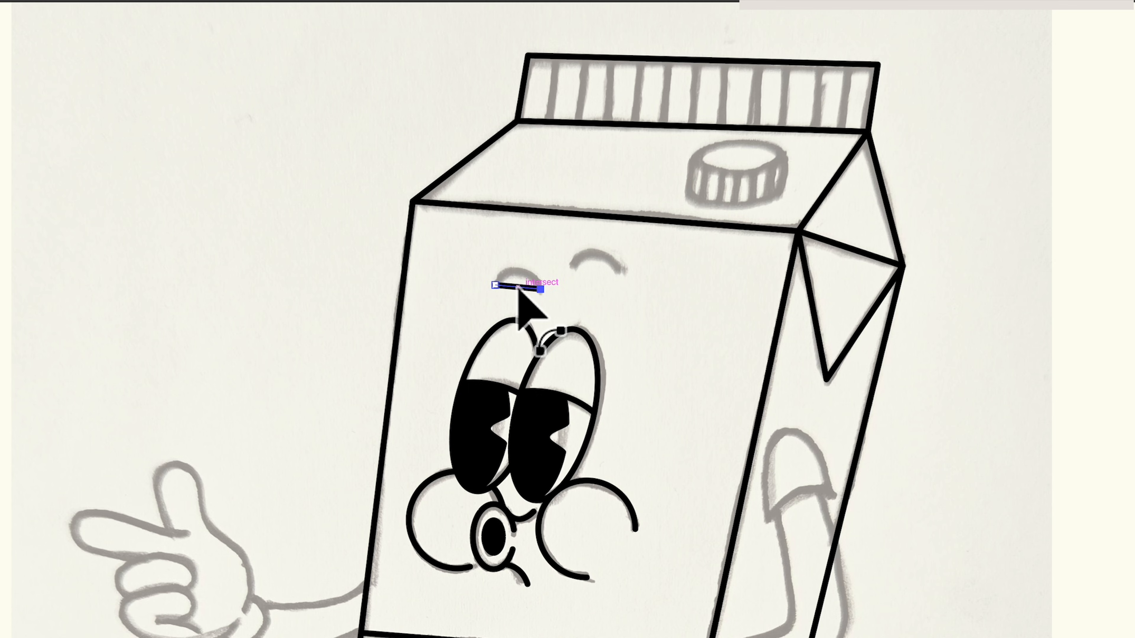
pyautogui.moveTo(519, 288); pyautogui.dragTo(519, 278)
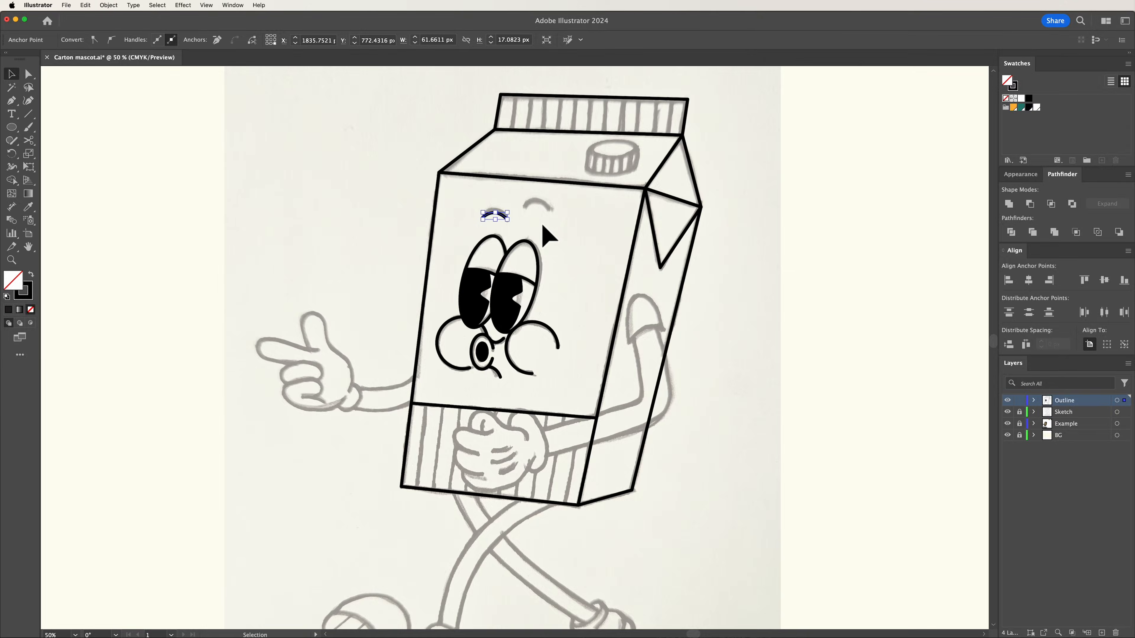
pyautogui.keyDown('super'); pyautogui.click(604, 301); pyautogui.keyUp('super')
# - Draw the right eyebrow over the sketch as a Pen line bent into an arch, and deselect it
pyautogui.click(523, 207)
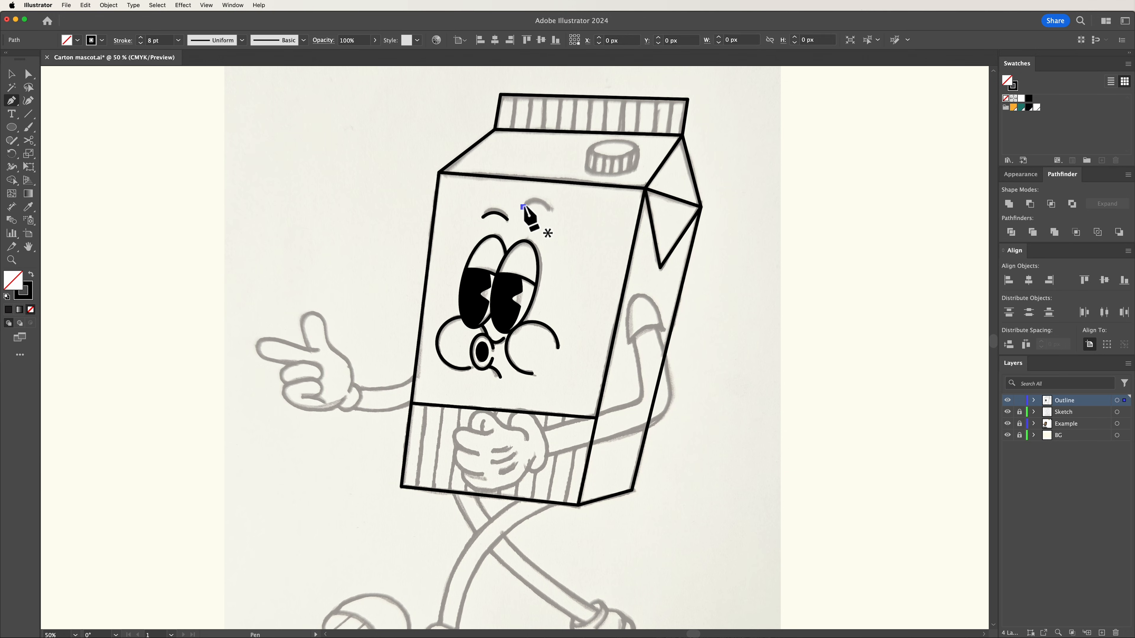
pyautogui.click(549, 209)
pyautogui.moveTo(539, 208); pyautogui.dragTo(537, 200)
pyautogui.press('v')
pyautogui.click(572, 225)
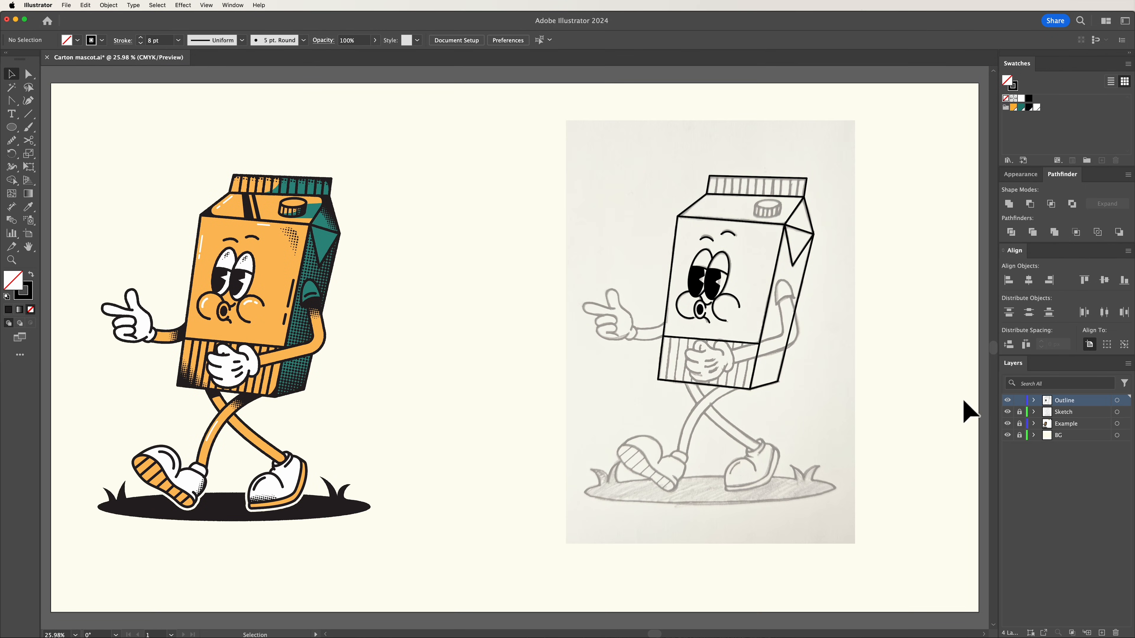
# - Toggle the Sketch layer's visibility off and on to check the traced outlines
pyautogui.click(1008, 412)
pyautogui.click(1008, 413)
pyautogui.click(1007, 412)
pyautogui.click(1007, 412)
# - Trace the pointing hand with the Pen tool from the wrist up the back of the hand and around the thumb, and end the path
pyautogui.press('super+1')
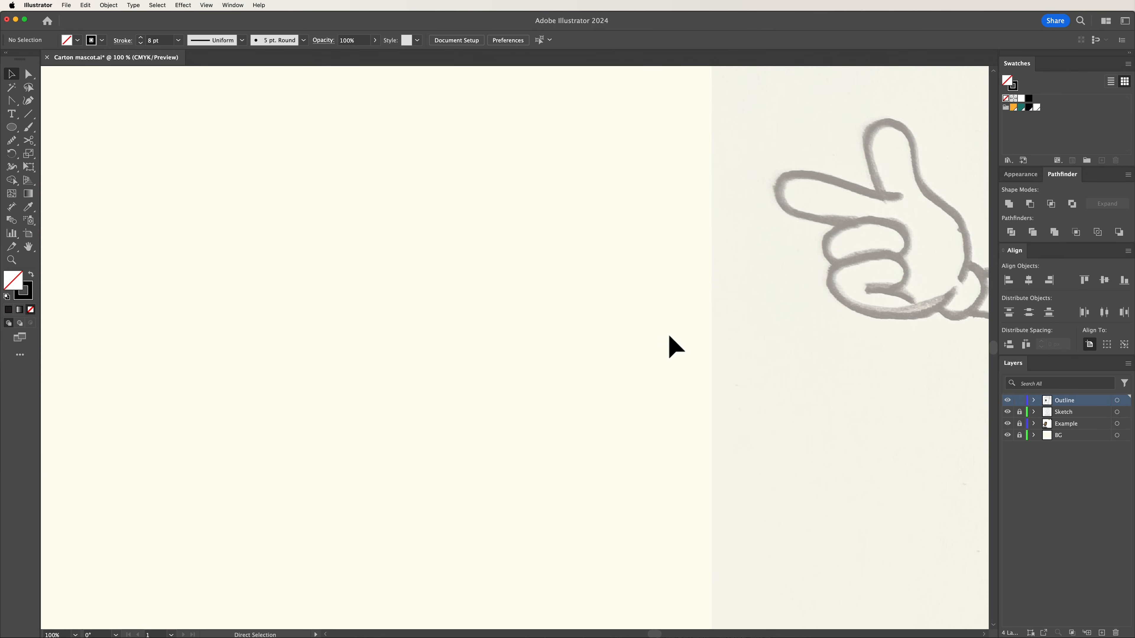
pyautogui.moveTo(856, 283); pyautogui.dragTo(481, 372)
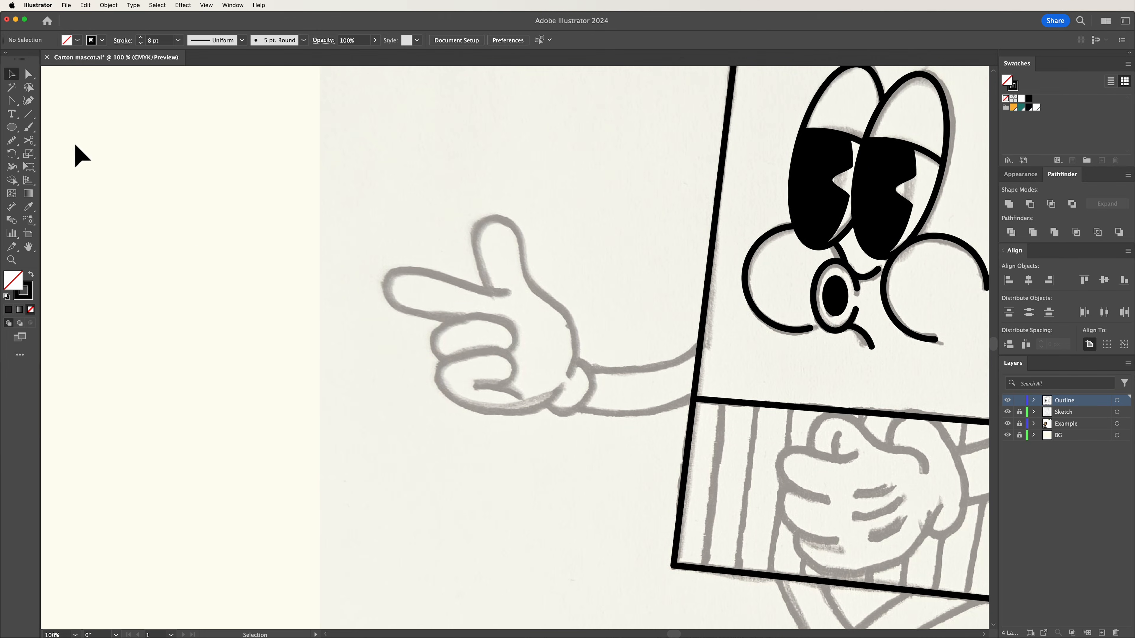
pyautogui.moveTo(11, 100); pyautogui.dragTo(70, 103)
pyautogui.click(568, 374)
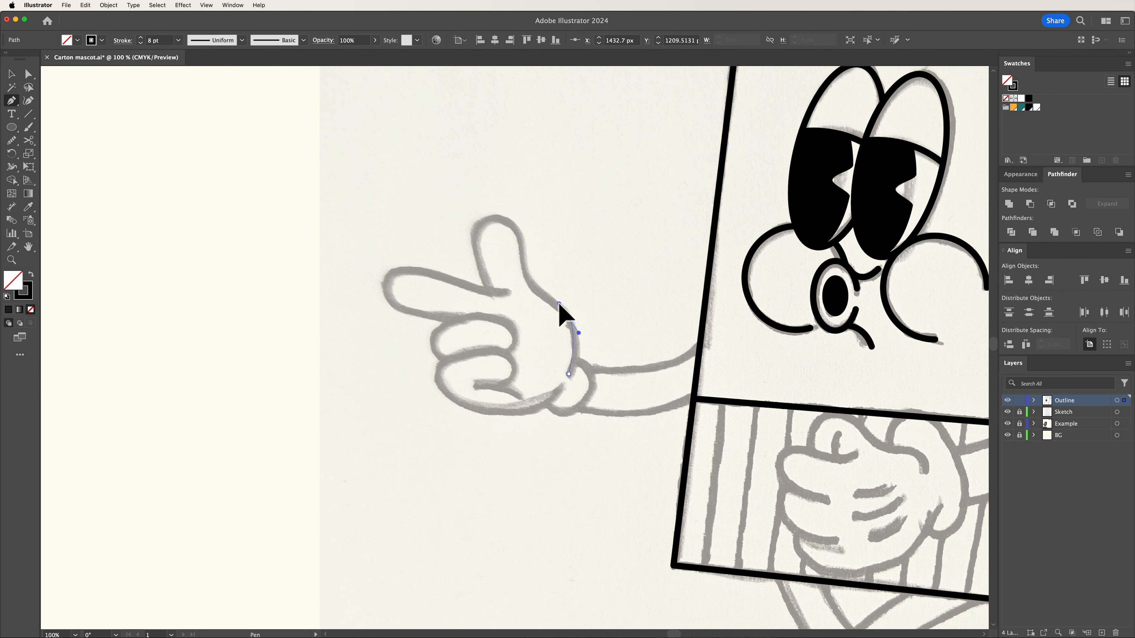
pyautogui.moveTo(552, 294)
pyautogui.mouseDown()
pyautogui.moveTo(519, 231)
pyautogui.moveTo(475, 222)
pyautogui.mouseUp()
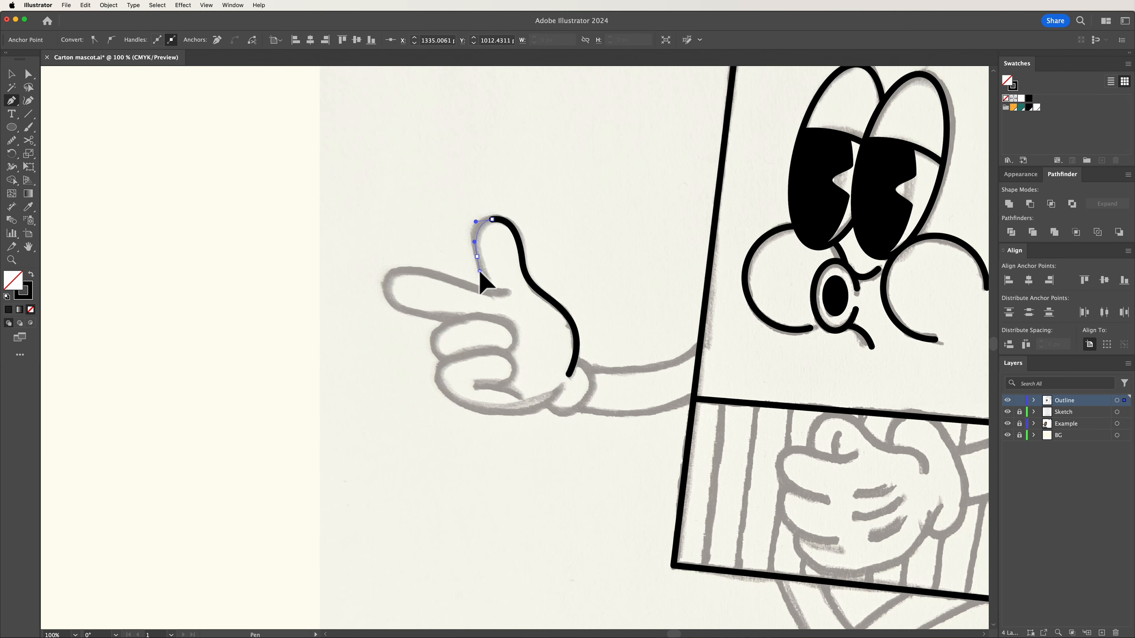
pyautogui.moveTo(479, 273); pyautogui.dragTo(479, 273)
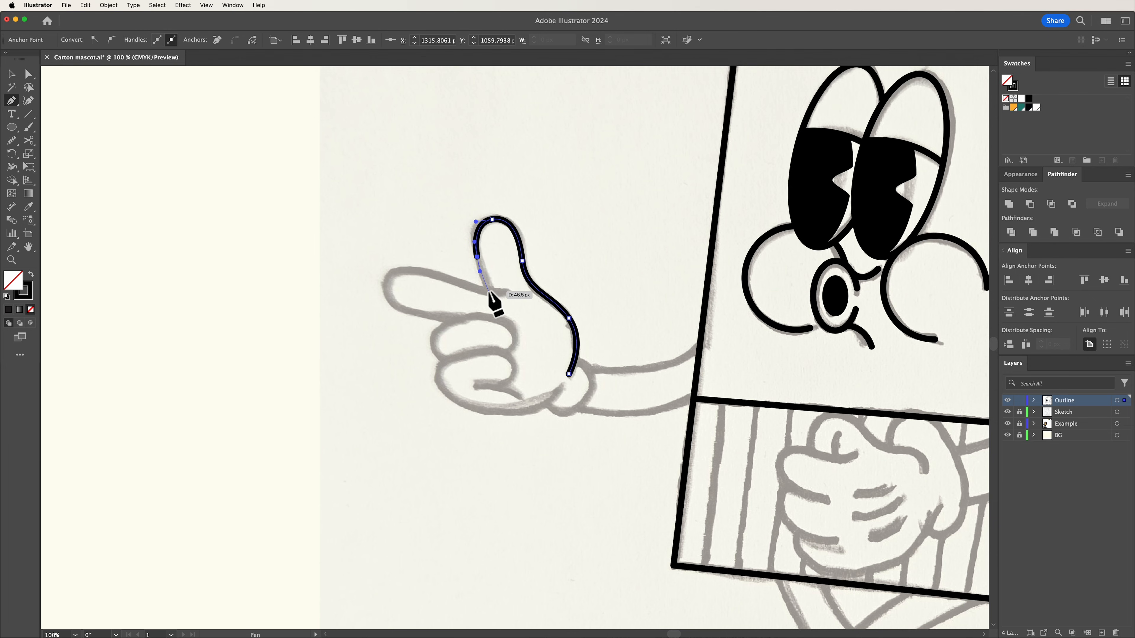
pyautogui.click(489, 291)
pyautogui.press('Escape')
# - Trace the extended index finger with the Pen tool from the thumb's base around the fingertip and back, about 156 by 59 px
pyautogui.click(508, 293)
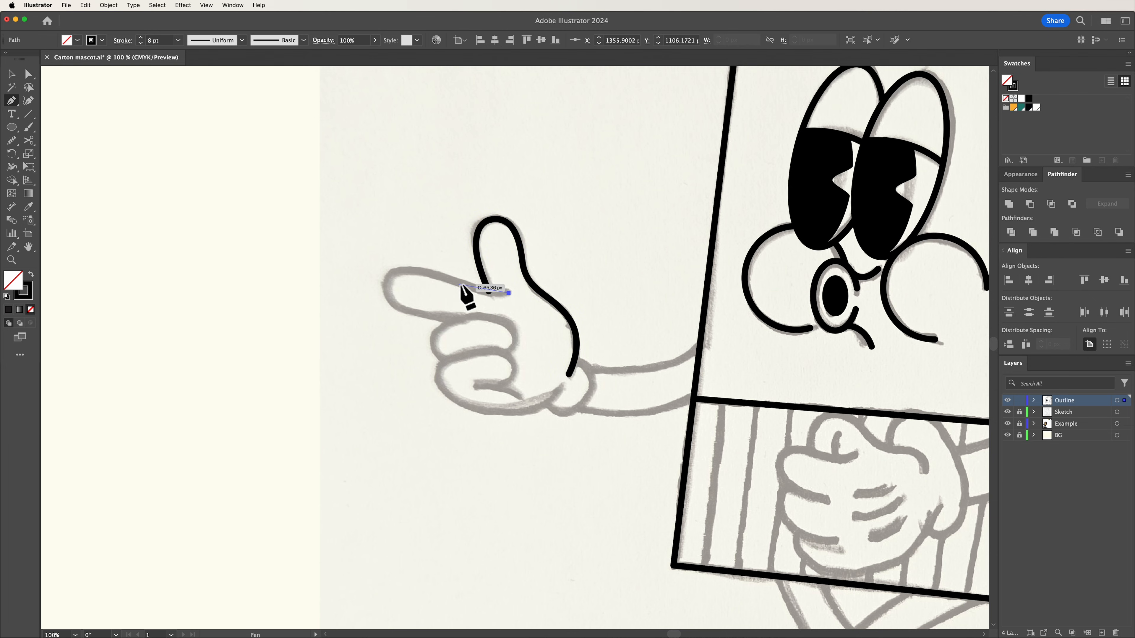
pyautogui.click(443, 277)
pyautogui.moveTo(430, 273)
pyautogui.mouseDown()
pyautogui.moveTo(389, 276)
pyautogui.moveTo(385, 287)
pyautogui.moveTo(415, 316)
pyautogui.moveTo(476, 315)
pyautogui.mouseUp()
pyautogui.press('v')
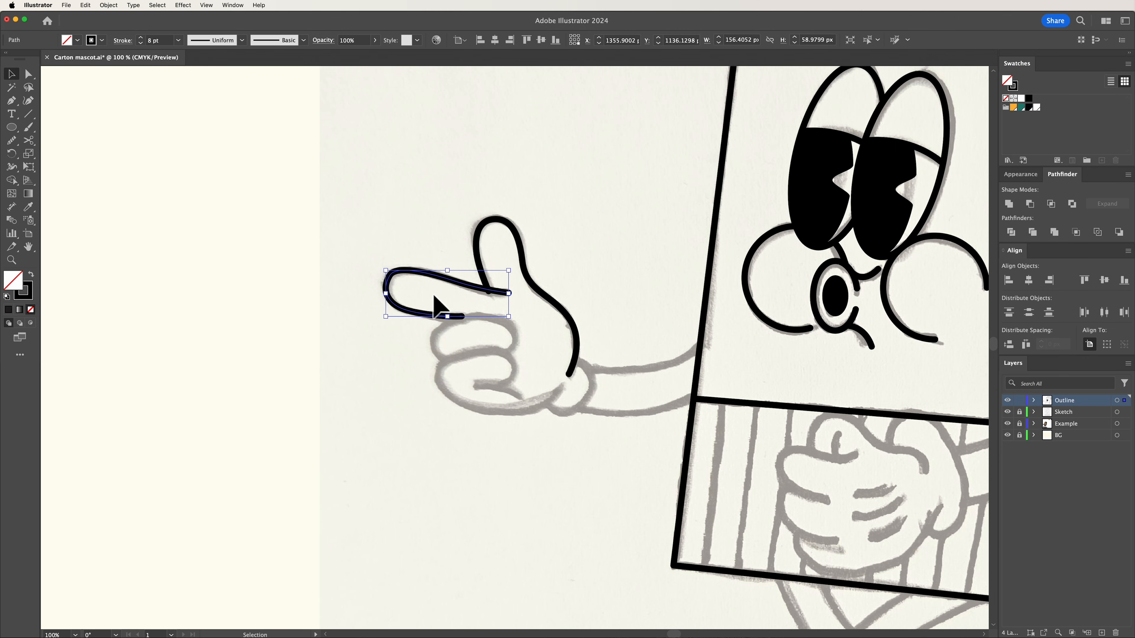
# - Adjust the curve handle at the index fingertip to follow the sketch more closely, and deselect the path
pyautogui.press('a')
pyautogui.click(390, 276)
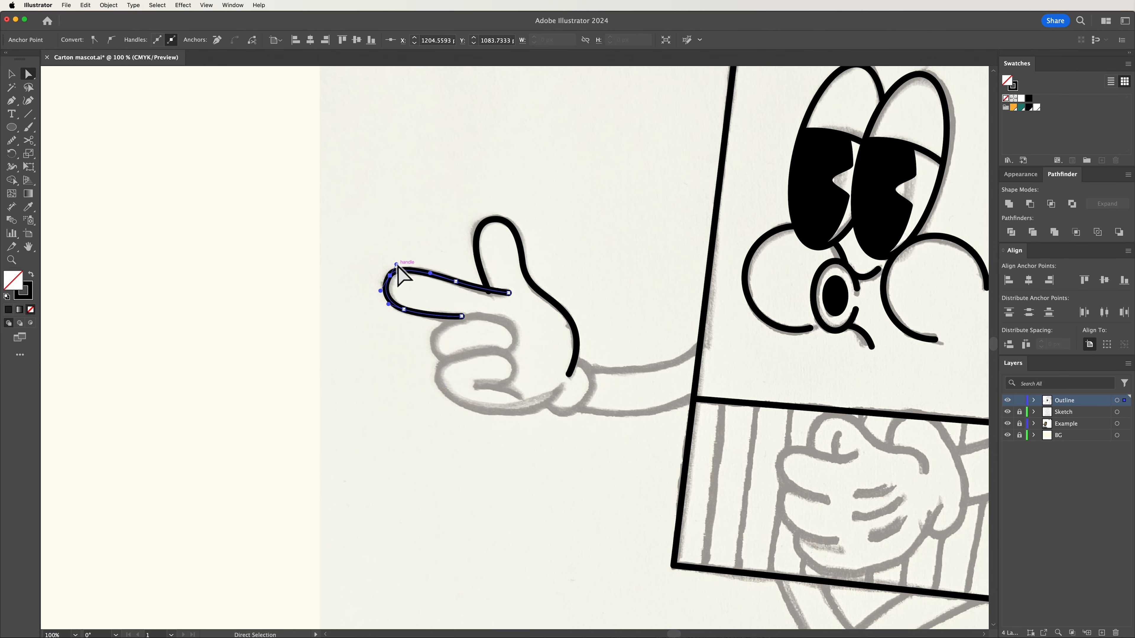
pyautogui.moveTo(397, 264); pyautogui.dragTo(401, 261)
pyautogui.press('v')
pyautogui.click(413, 301)
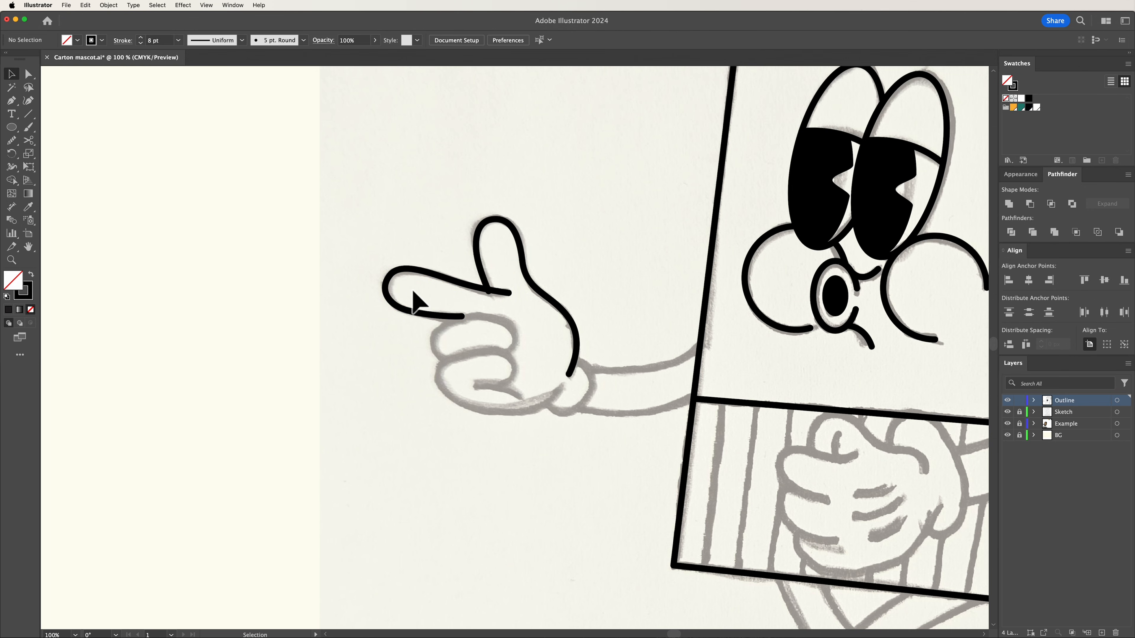
# - Trace the upper folded finger of the pointing hand with the Pen tool as a curved open path, and deselect it
pyautogui.press('p')
pyautogui.click(436, 340)
pyautogui.moveTo(435, 340); pyautogui.dragTo(520, 354)
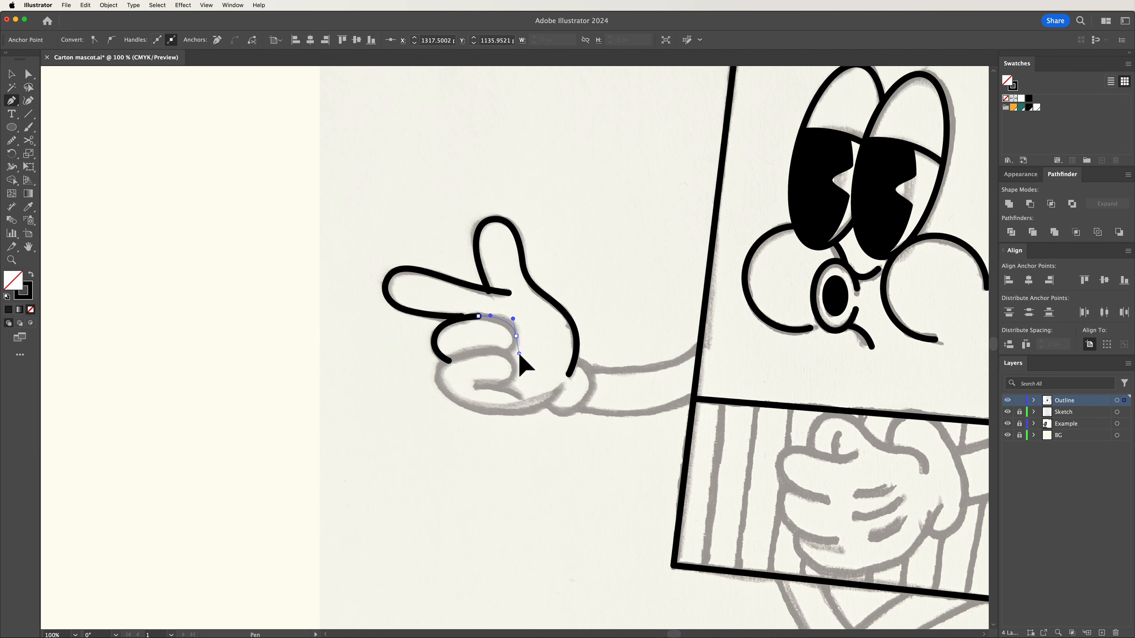
pyautogui.click(492, 352)
pyautogui.keyDown('super'); pyautogui.click(542, 337); pyautogui.keyUp('super')
# - Trace the palm's lower edge around the lower folded finger with the Pen tool, and add the short curved crease beneath that finger
pyautogui.click(561, 386)
pyautogui.moveTo(520, 414); pyautogui.dragTo(489, 415)
pyautogui.moveTo(438, 386); pyautogui.dragTo(549, 348)
pyautogui.click(476, 385)
pyautogui.keyDown('super'); pyautogui.click(530, 386); pyautogui.keyUp('super')
pyautogui.click(483, 385)
pyautogui.keyDown('super'); pyautogui.click(539, 418); pyautogui.keyUp('super')
# - Trace the rounded glove cuff at the pointing hand's wrist with the Pen tool, and deselect it
pyautogui.click(546, 404)
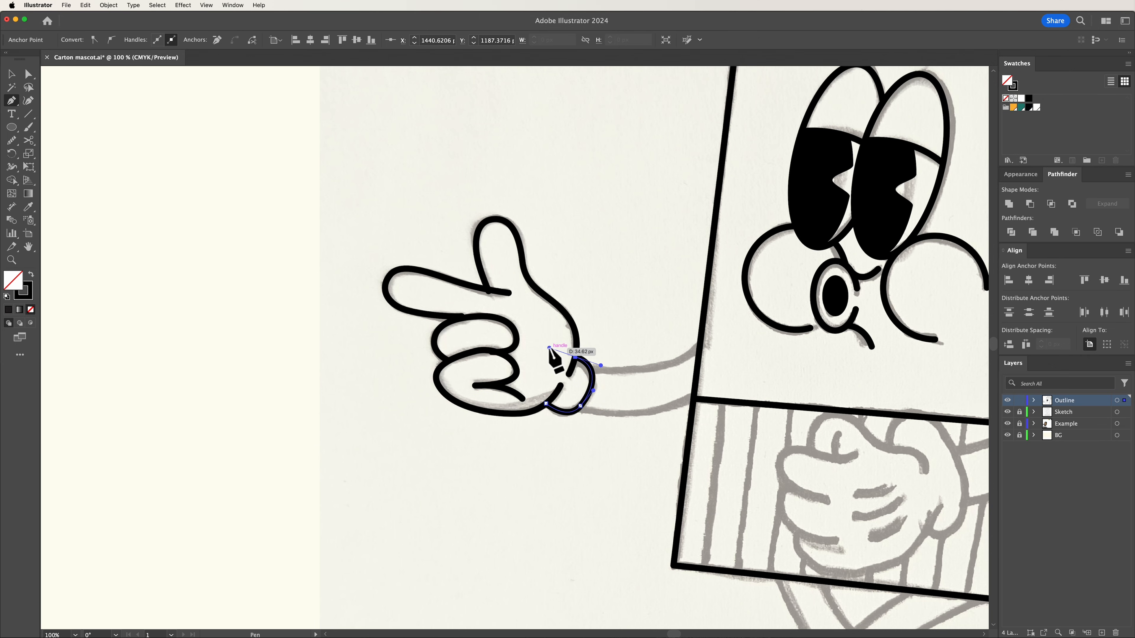
pyautogui.press('v')
pyautogui.press('super+minus')
pyautogui.click(558, 459)
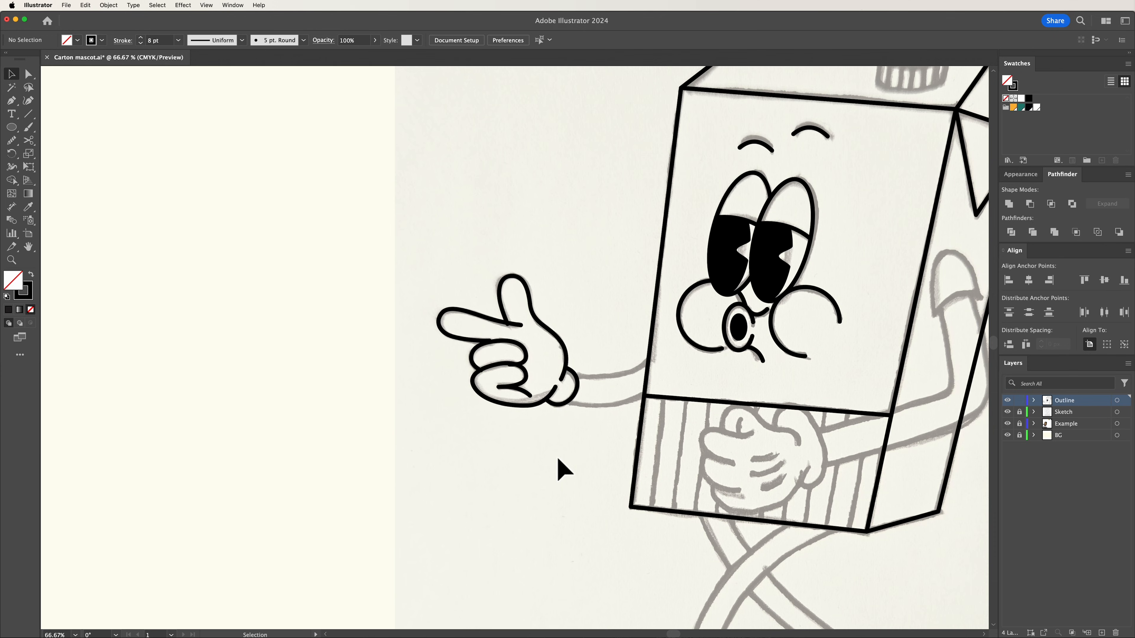
# - Switch the document to Outline view to examine the paths of the pointing hand
pyautogui.press('z')
pyautogui.moveTo(492, 349); pyautogui.dragTo(635, 374)
pyautogui.press('v')
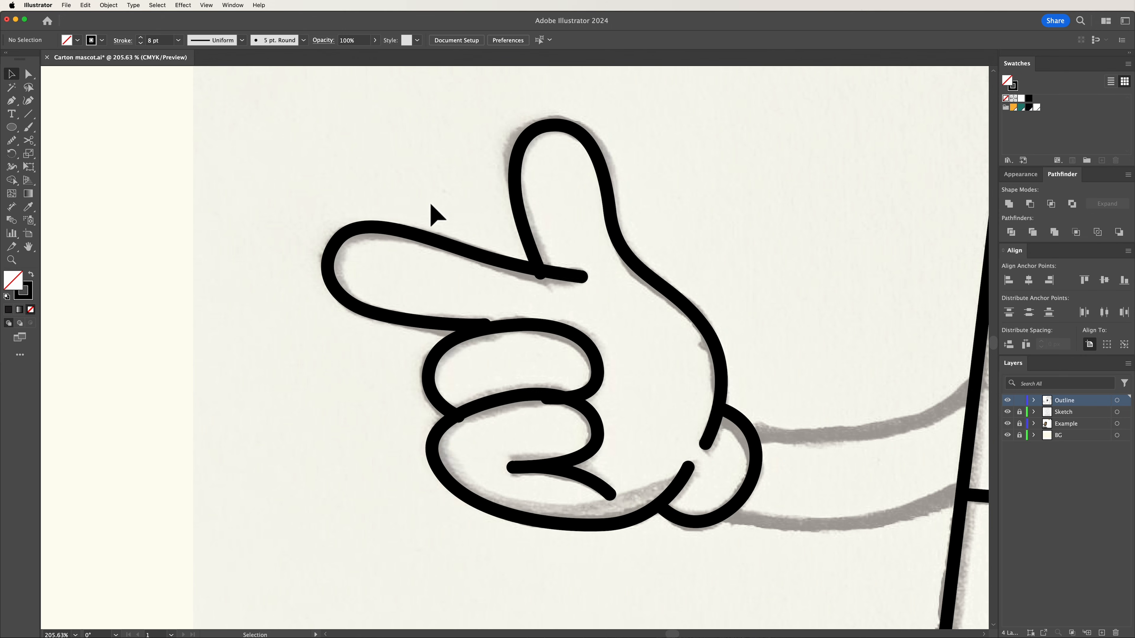
pyautogui.moveTo(304, 165); pyautogui.dragTo(841, 567)
pyautogui.click(720, 277)
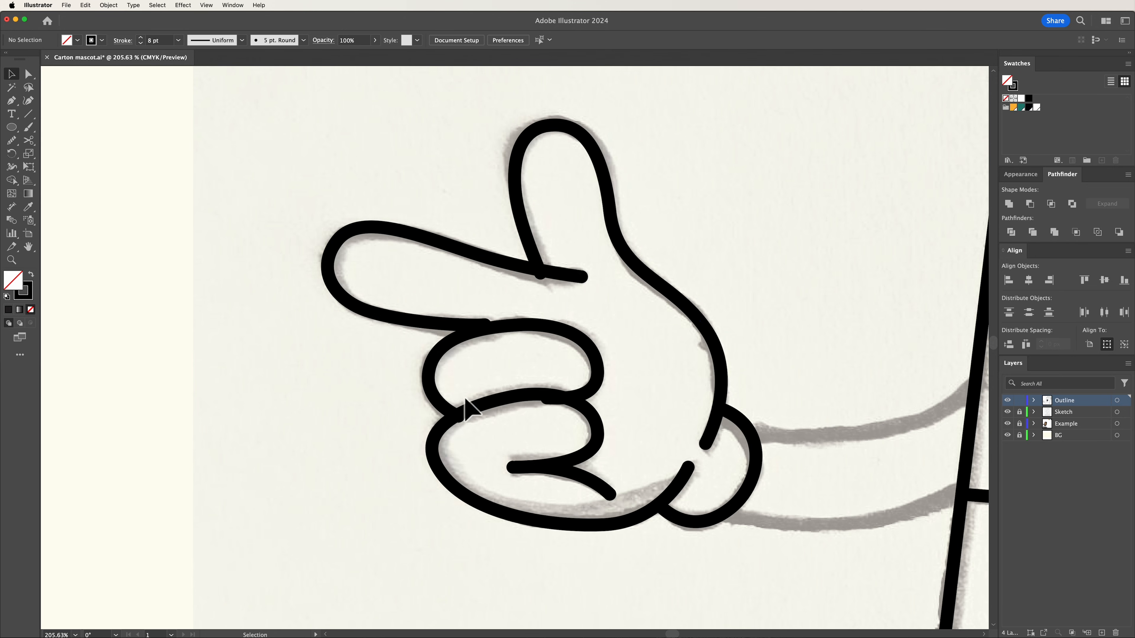
pyautogui.click(183, 6)
pyautogui.moveTo(205, 5)
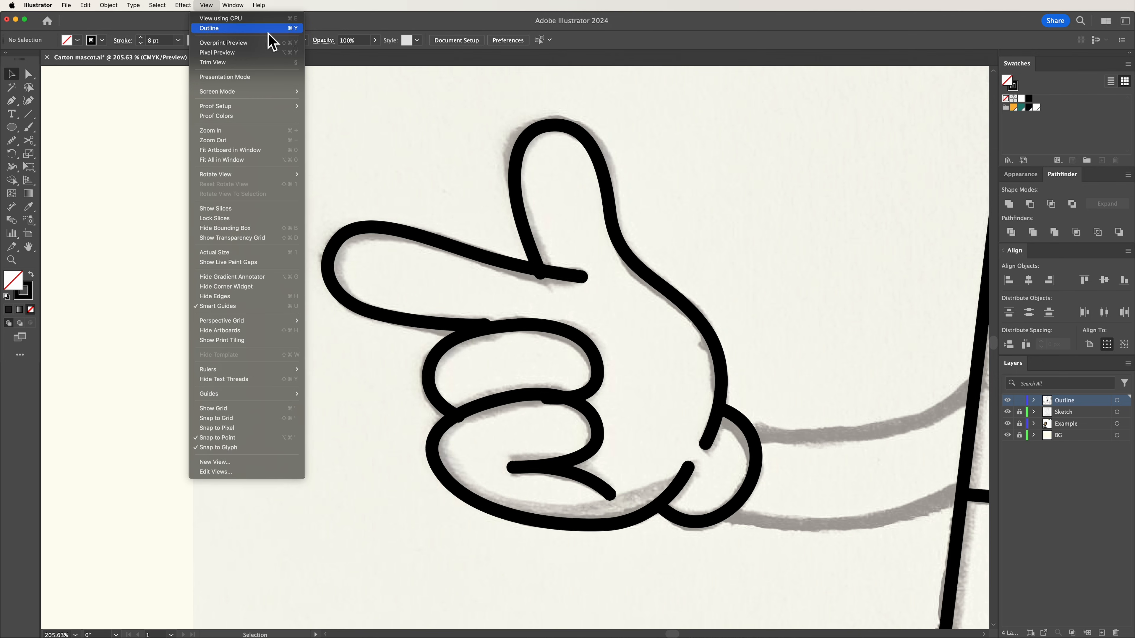
pyautogui.click(296, 31)
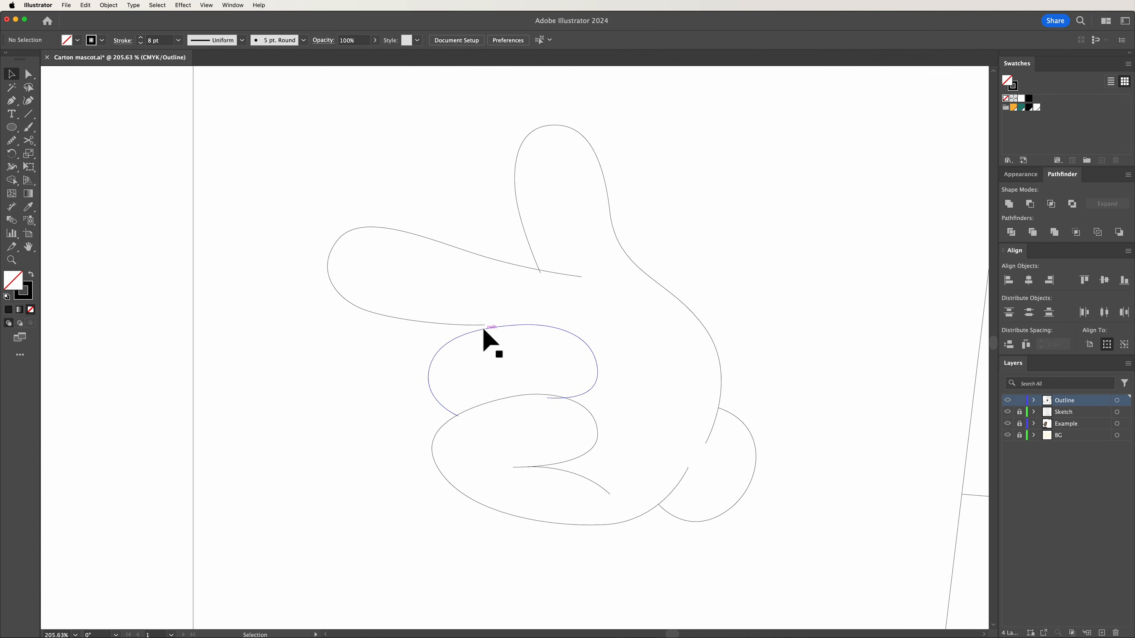
# - Move the open lower end of the index finger's path down onto the curve of the upper folded finger
pyautogui.press('super+equal')
pyautogui.press('super+equal')
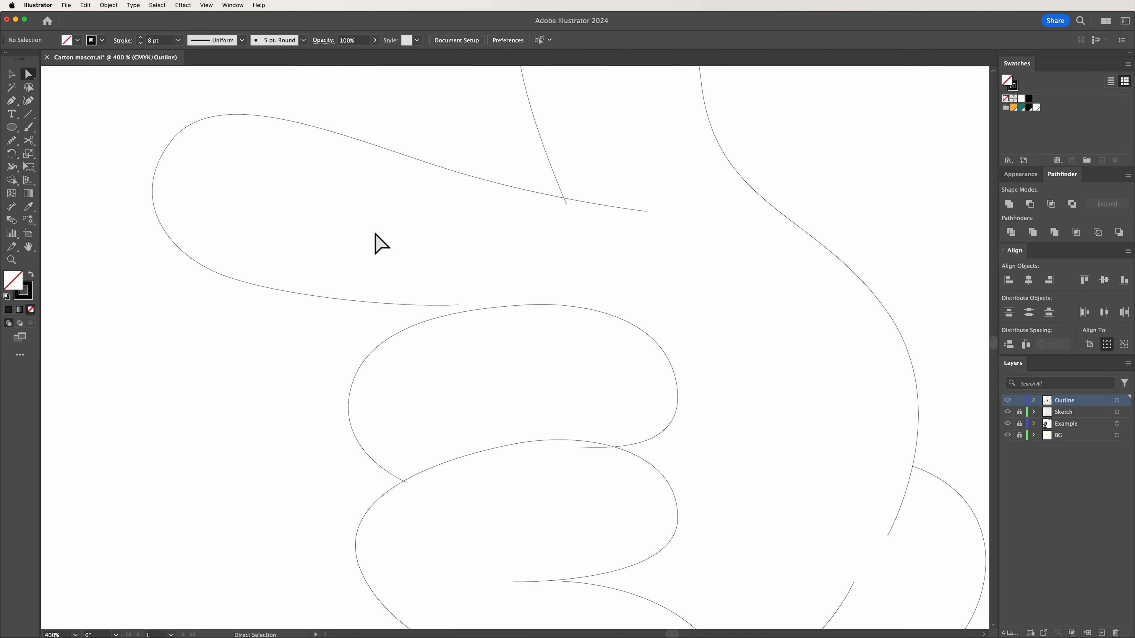
pyautogui.click(458, 305)
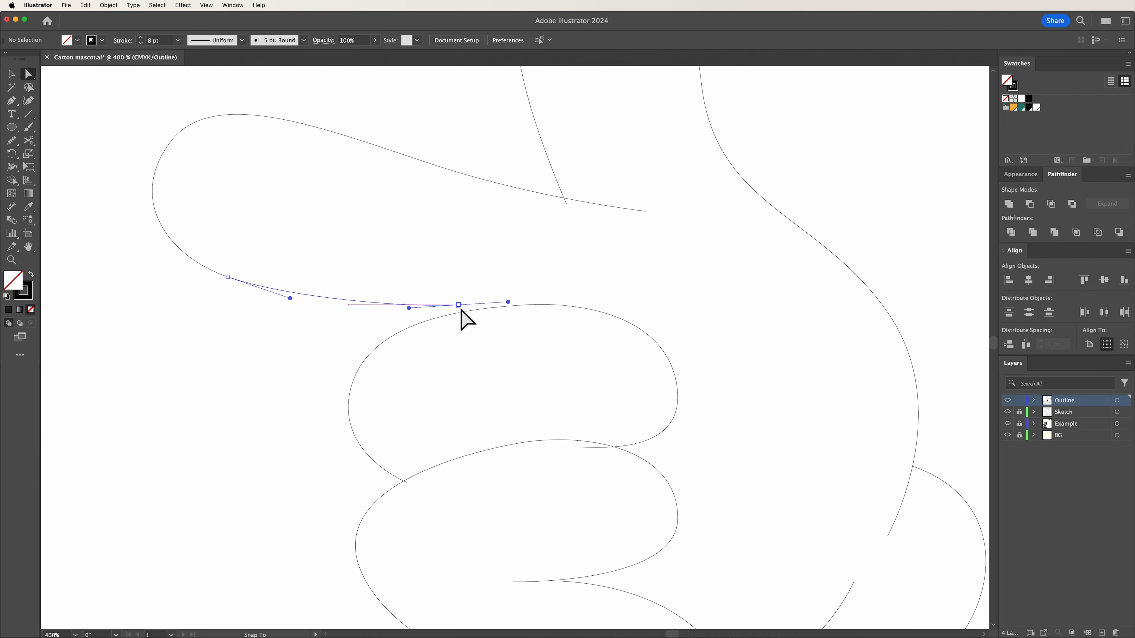
pyautogui.moveTo(462, 311); pyautogui.dragTo(467, 317)
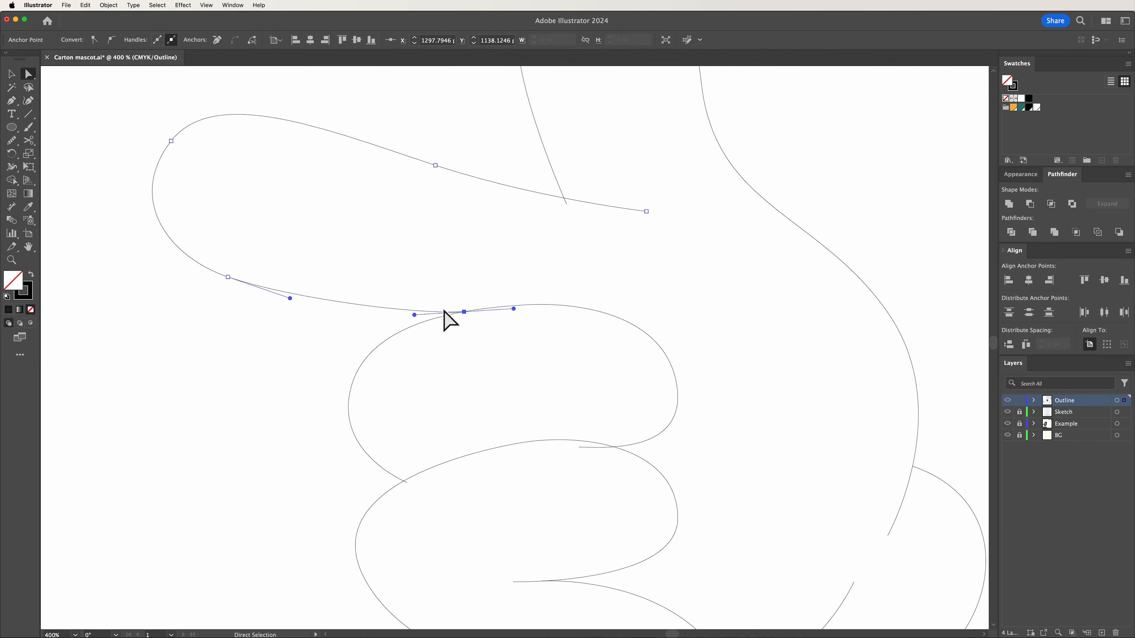
# - Cut the upper folded finger's path with the Scissors where it crosses the lower folded finger's top curve, and delete the overhanging right end
pyautogui.press('v')
pyautogui.click(514, 306)
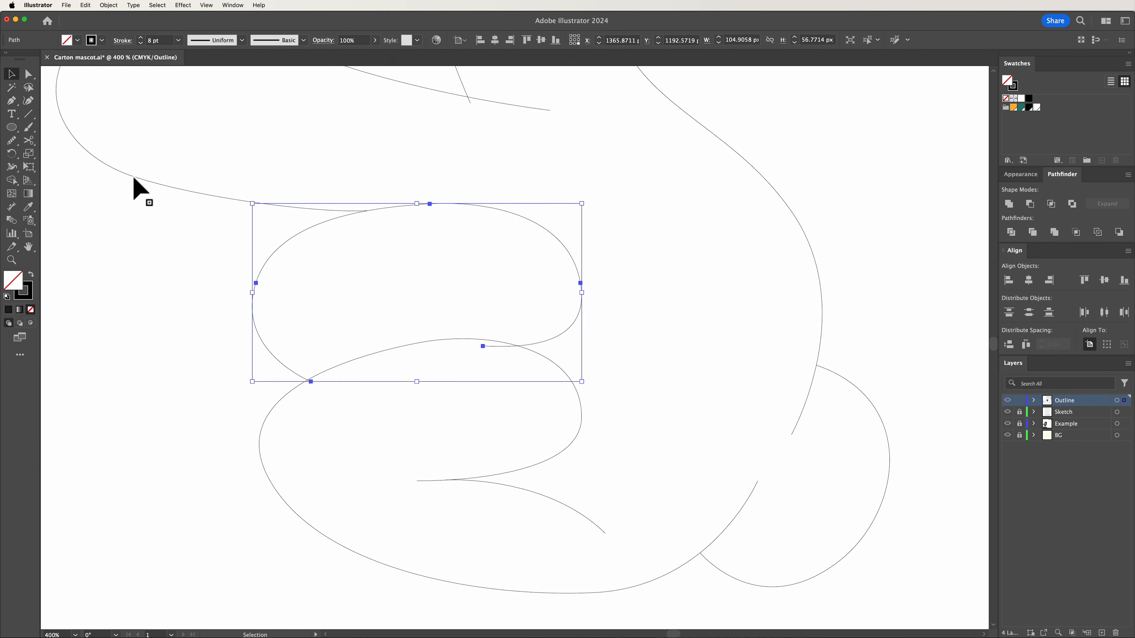
pyautogui.press('c')
pyautogui.click(517, 345)
pyautogui.press('v')
pyautogui.press('Delete')
# - Trim the left end of the upper folded finger's path where it meets the lower folded finger
pyautogui.click(289, 368)
pyautogui.press('z')
pyautogui.click(305, 382)
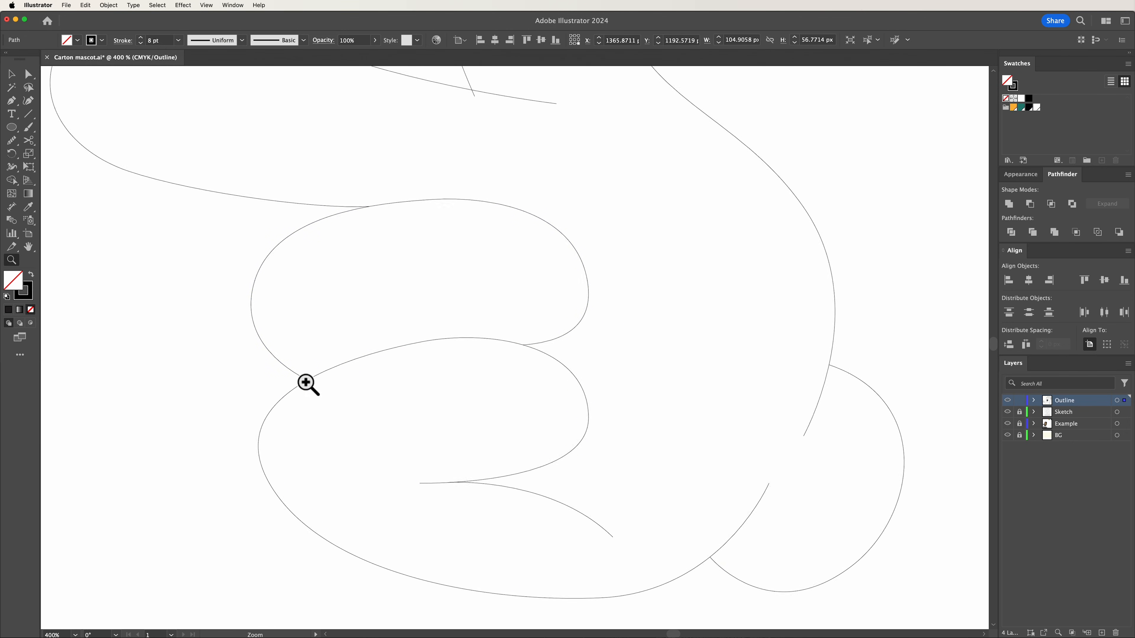
pyautogui.press('c')
pyautogui.click(340, 373)
pyautogui.press('v')
pyautogui.click(563, 406)
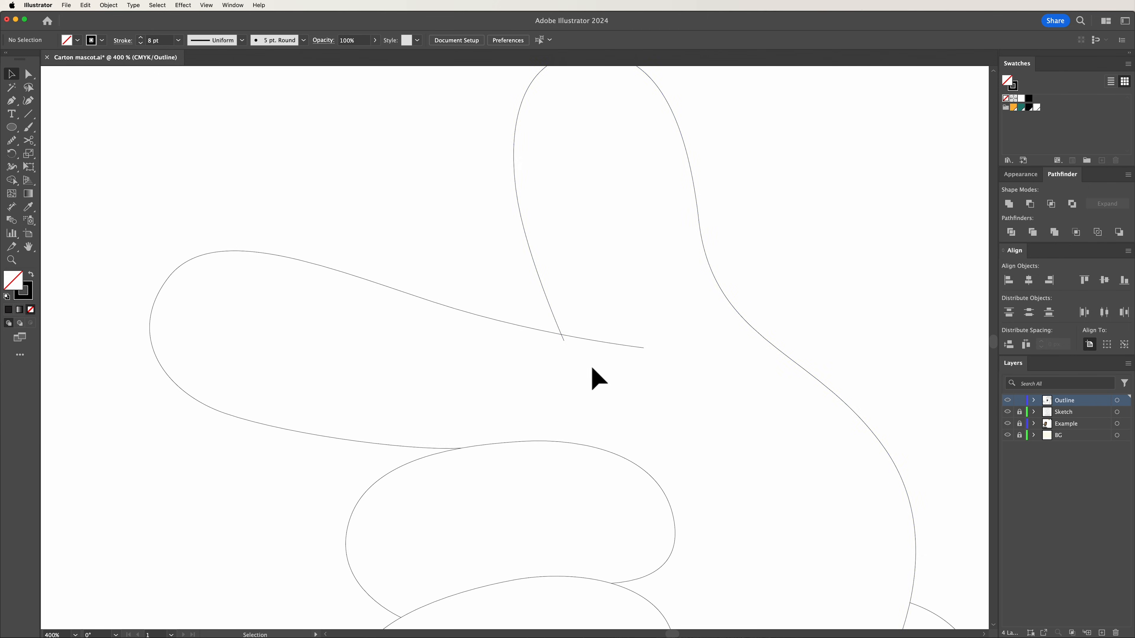
# - Cut the raised thumb's path where it crosses the index finger's upper edge, and delete the short overhanging piece
pyautogui.click(548, 300)
pyautogui.press('super+space')
pyautogui.moveTo(555, 343); pyautogui.dragTo(741, 369)
pyautogui.click(28, 141)
pyautogui.click(591, 309)
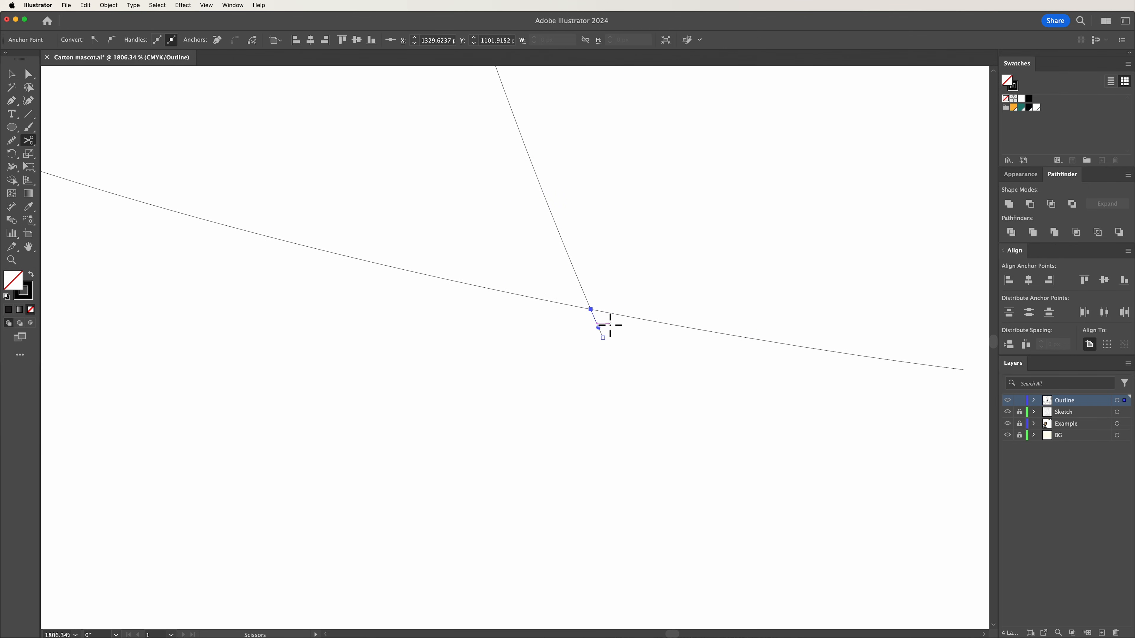
pyautogui.press('v')
pyautogui.press('Delete')
# - Switch the document from Outline back to Preview view to show the pointing hand and the whole carton
pyautogui.press('super+minus')
pyautogui.press('super+minus')
pyautogui.press('super+minus')
pyautogui.press('super+minus')
pyautogui.press('super+minus')
pyautogui.press('super+minus')
pyautogui.press('super+minus')
pyautogui.press('super+minus')
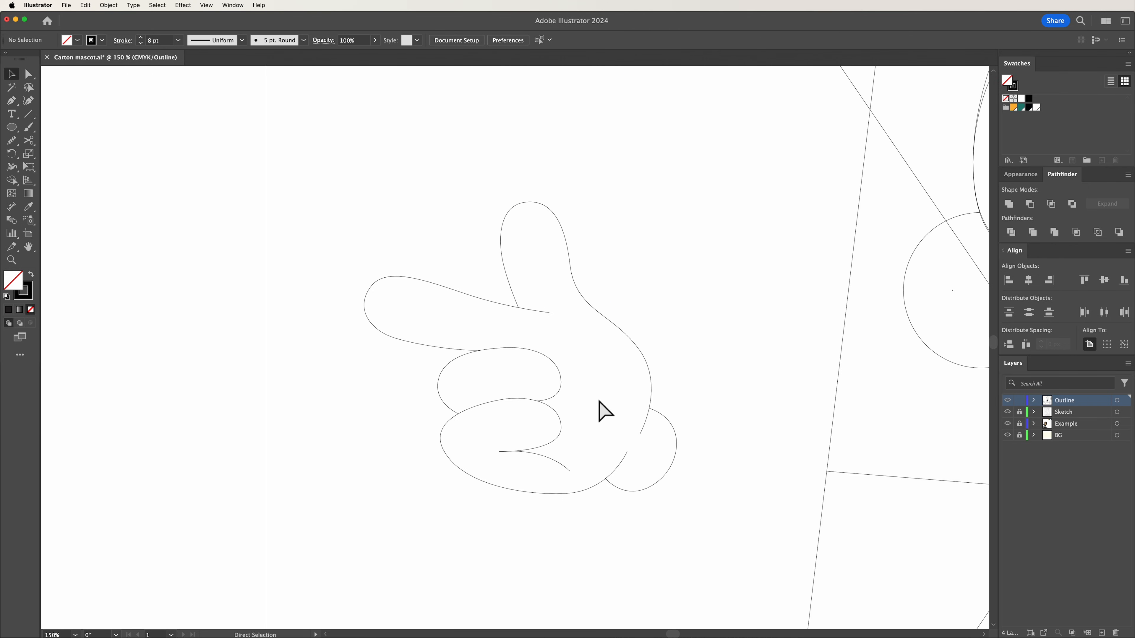
pyautogui.press('super+y')
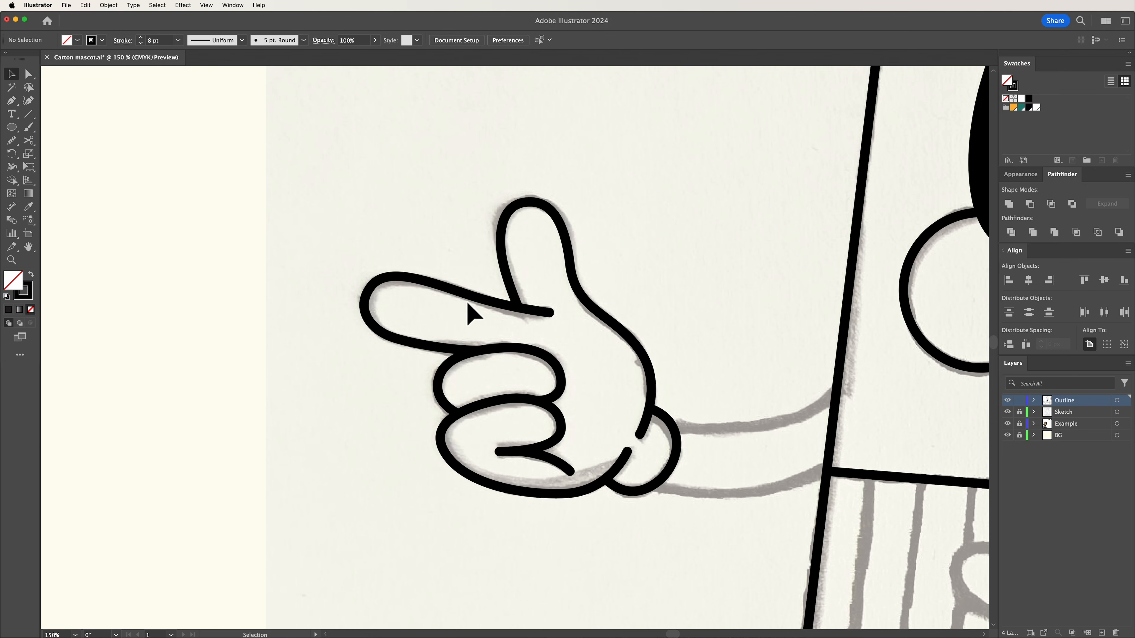
pyautogui.press('super+minus')
pyautogui.press('super+minus')
pyautogui.press('super+minus')
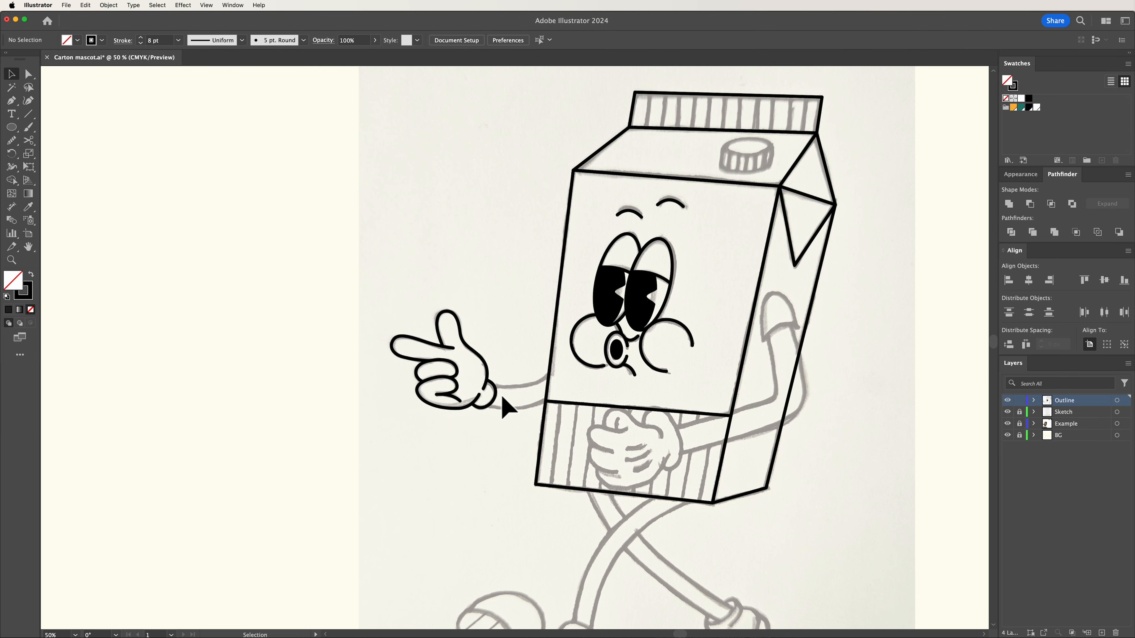
# - Draw the left arm's curved centre line with the Pen tool from the pointing hand's cuff into the carton body
pyautogui.click(11, 101)
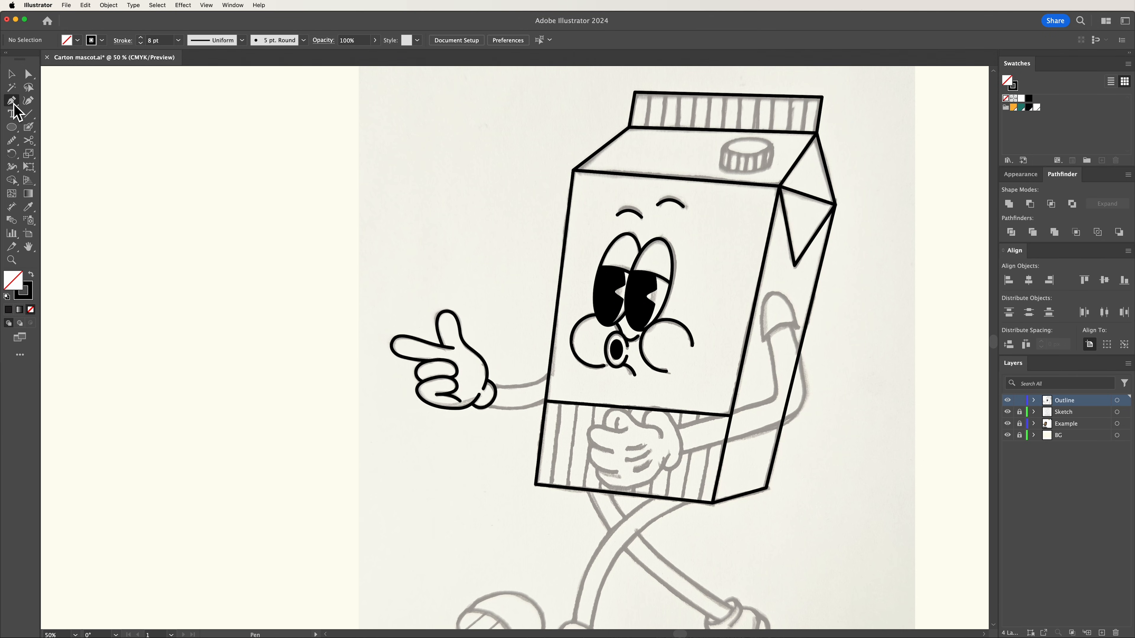
pyautogui.click(484, 393)
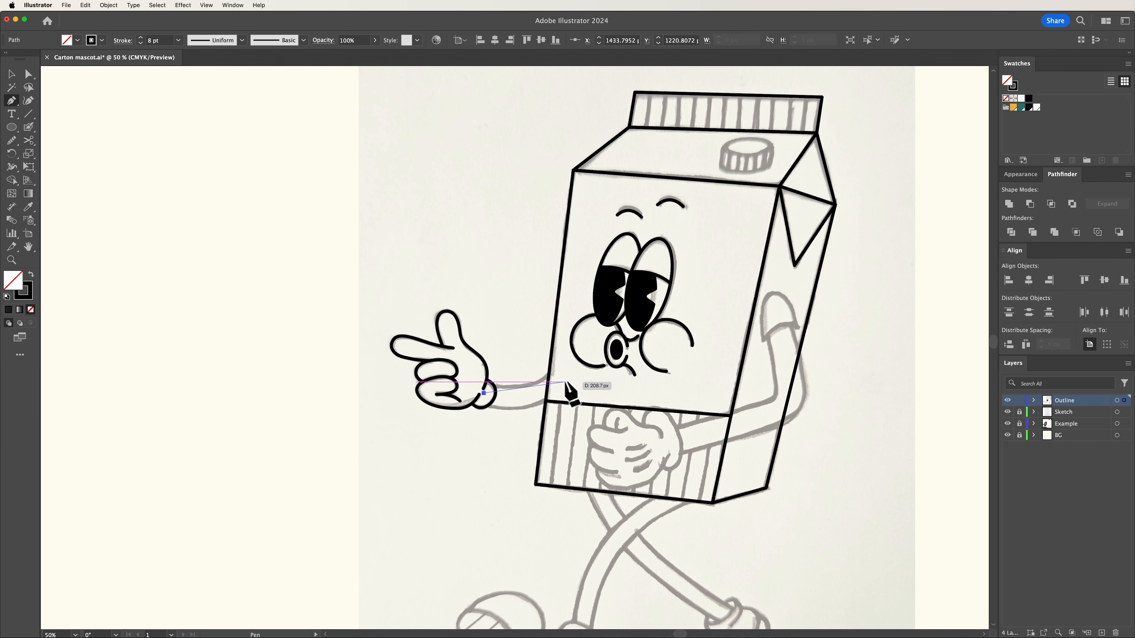
pyautogui.moveTo(565, 382); pyautogui.dragTo(612, 356)
pyautogui.press('v')
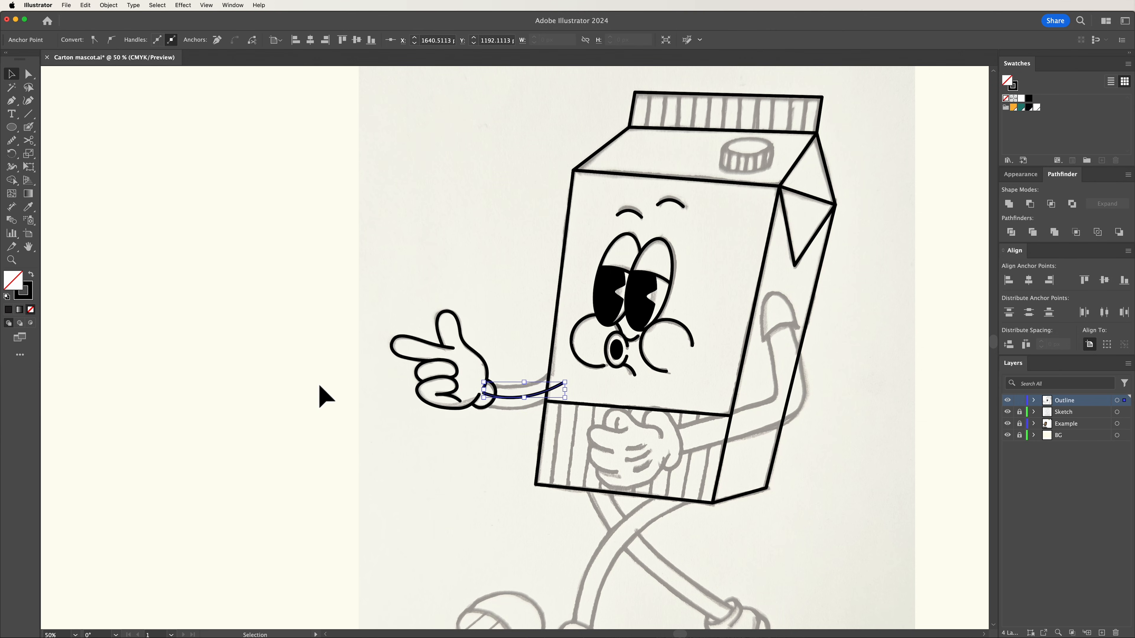
pyautogui.click(319, 386)
# - Set the left arm line's stroke weight to 60 pt
pyautogui.click(514, 396)
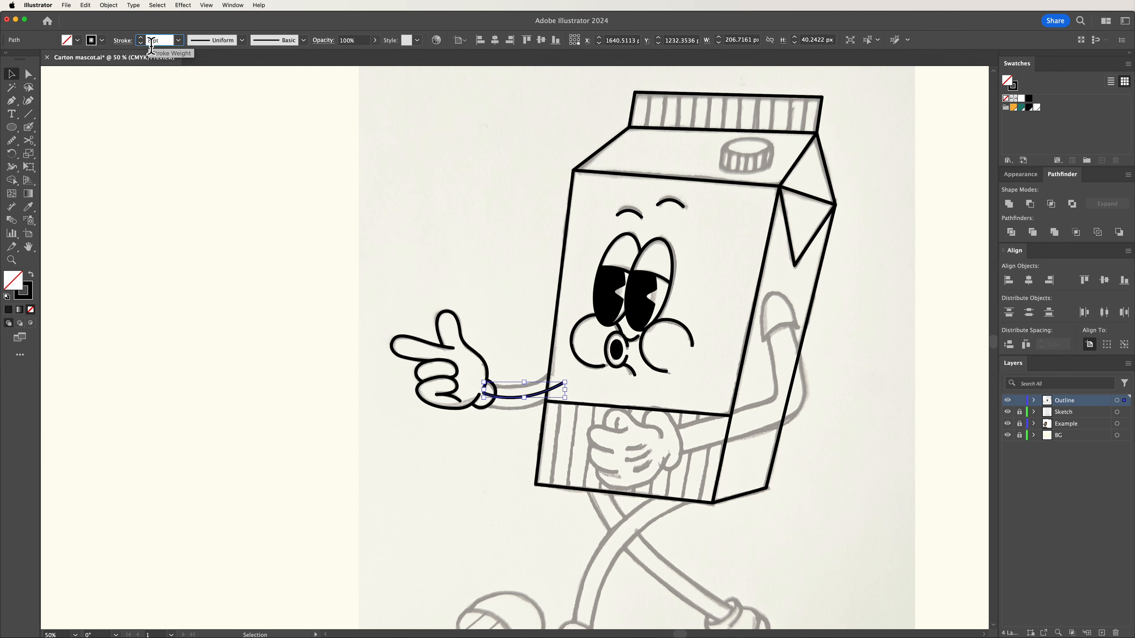
pyautogui.hotkey('shift', 'Up')
pyautogui.hotkey('shift', 'Up')
pyautogui.hotkey('shift', 'Up')
pyautogui.hotkey('shift', 'Up')
pyautogui.hotkey('shift', 'Up')
pyautogui.hotkey('shift', 'Up')
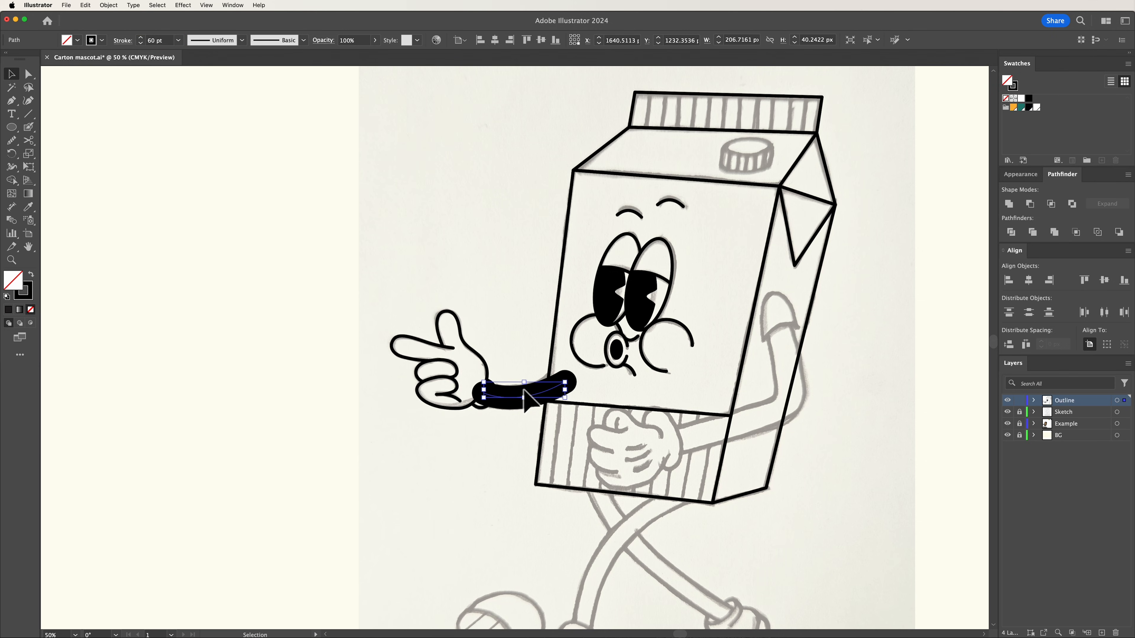
# - Expand the arm's fill and stroke into a shape, and apply the hand outline's unfilled 8 pt black stroke to it
pyautogui.click(109, 6)
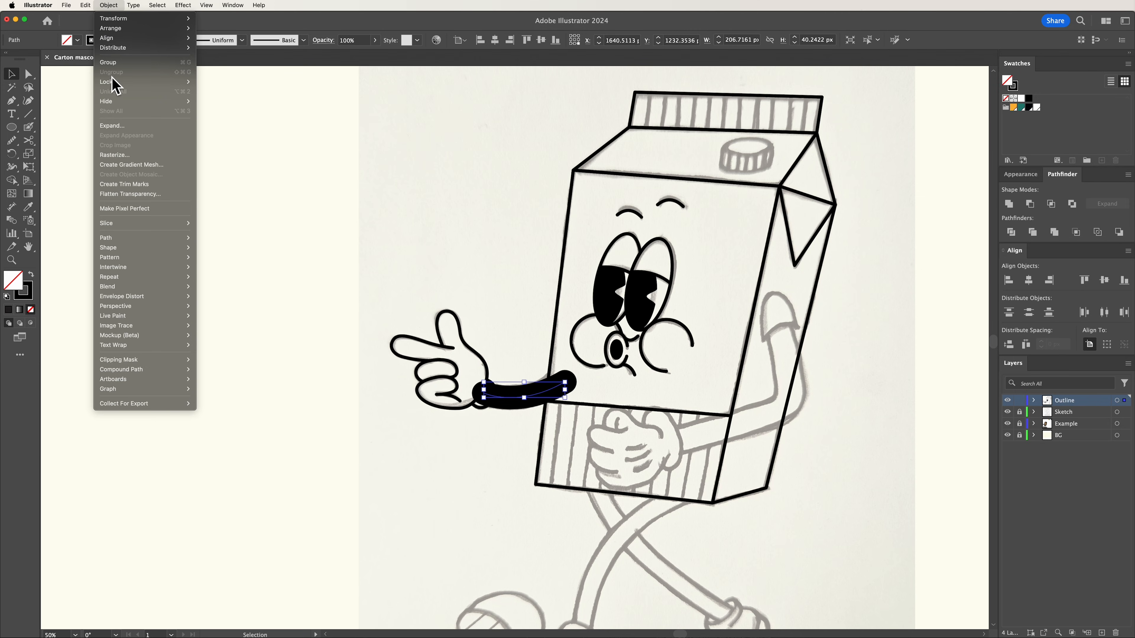
pyautogui.click(117, 126)
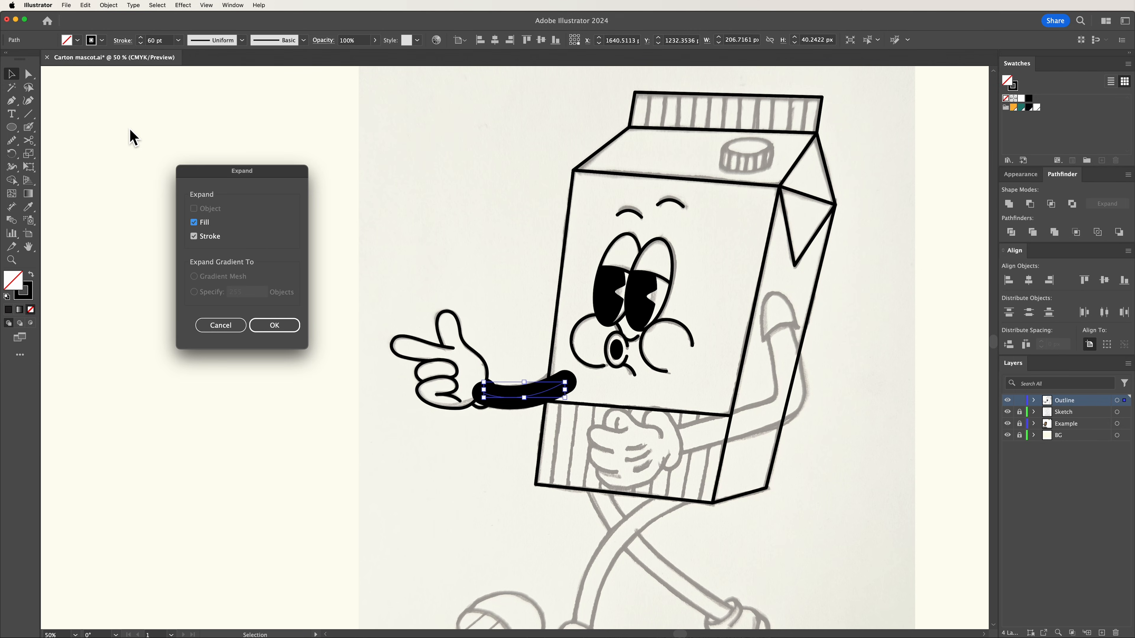
pyautogui.click(275, 327)
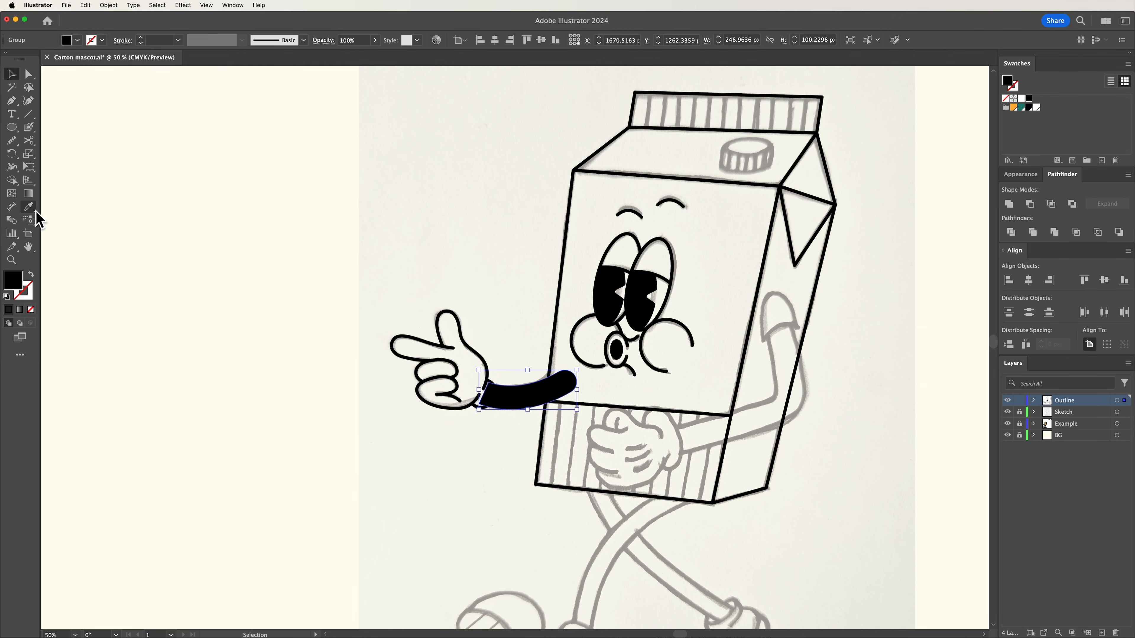
pyautogui.click(474, 349)
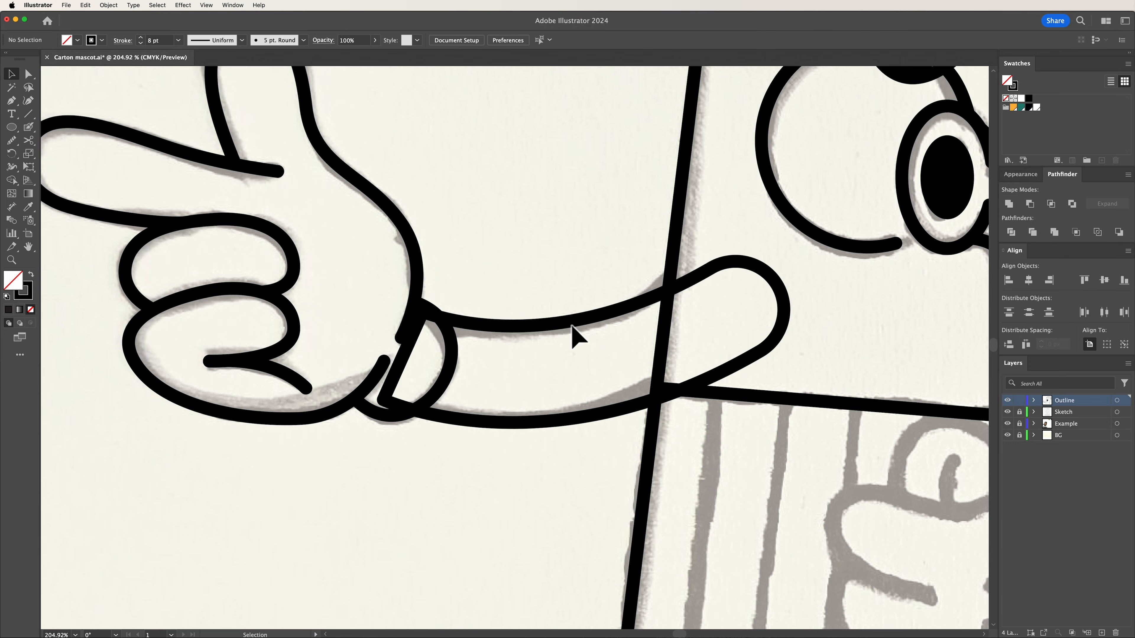
# - Cut the arm outline at both crossings with the carton's left edge, and delete the part lying inside the carton
pyautogui.click(569, 323)
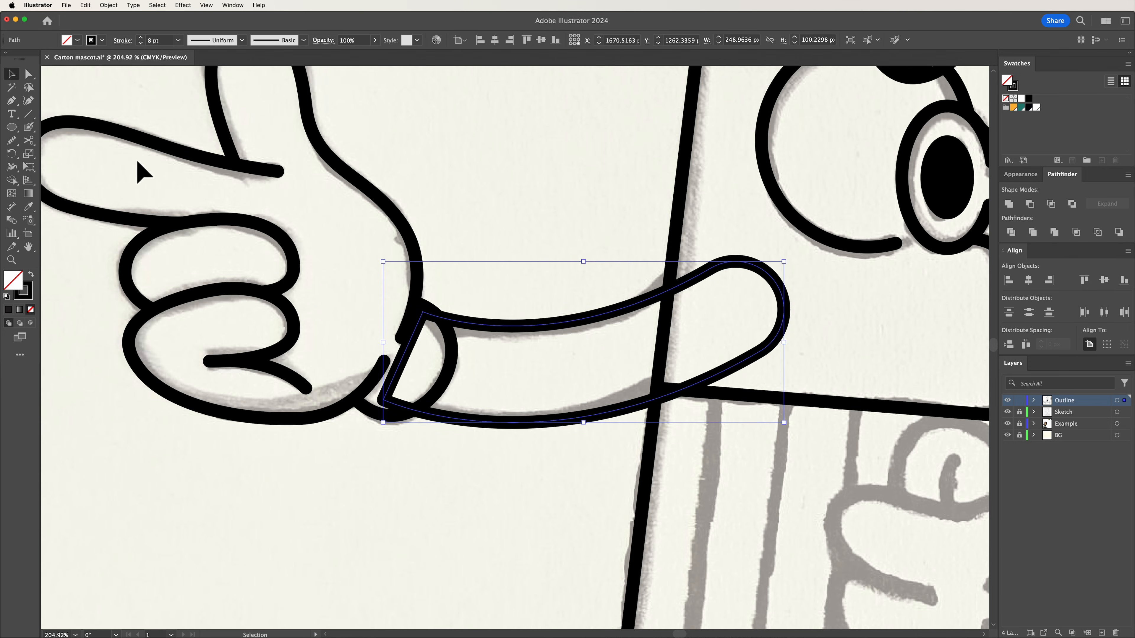
pyautogui.click(29, 140)
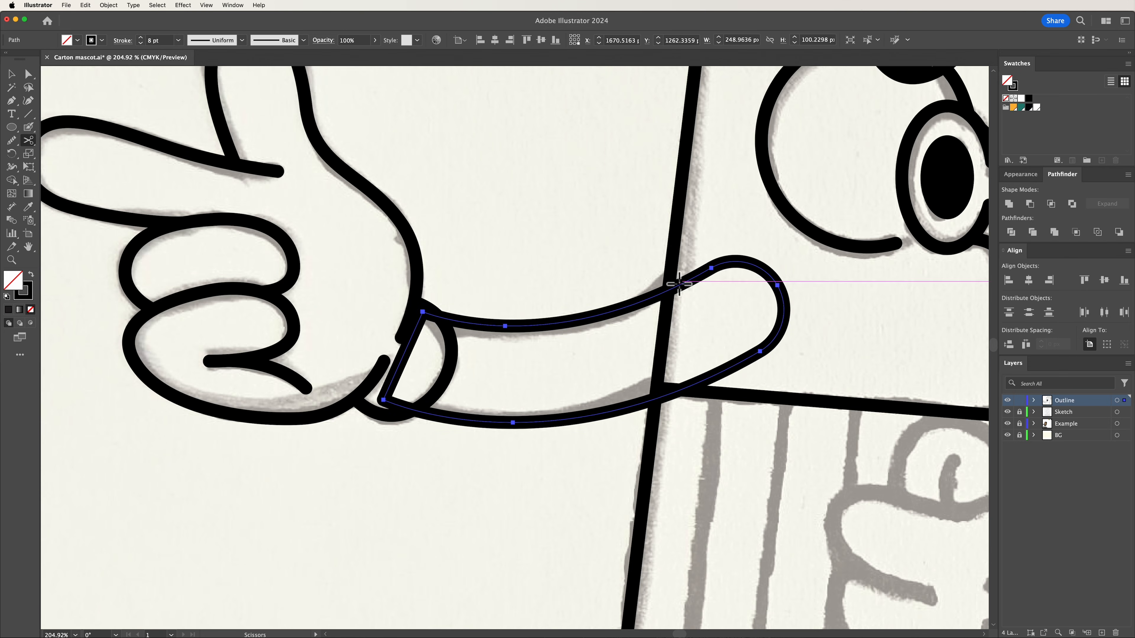
pyautogui.click(668, 291)
pyautogui.click(655, 398)
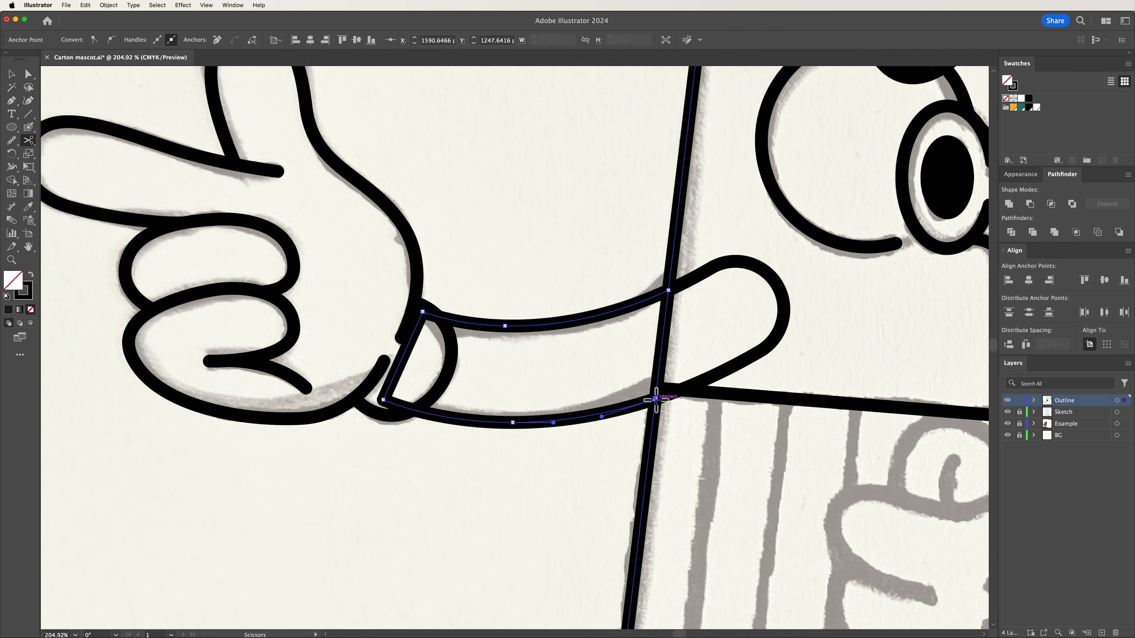
pyautogui.press('v')
pyautogui.click(744, 361)
pyautogui.press('BackSpace')
# - Cut the arm outline where its two edges meet the glove cuff, and delete the part overlapping the cuff
pyautogui.click(481, 324)
pyautogui.press('c')
pyautogui.click(441, 318)
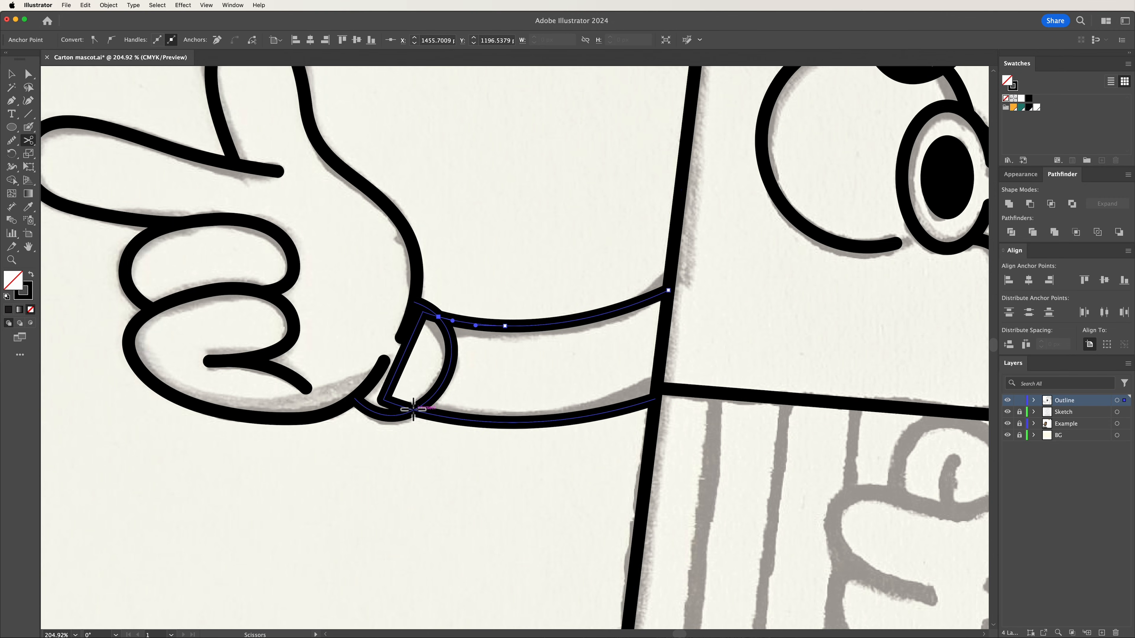
pyautogui.click(422, 410)
pyautogui.press('BackSpace')
pyautogui.press('BackSpace')
pyautogui.press('v')
# - Trace the glove cuff of the hand resting on the carton's lower band with the Pen tool
pyautogui.press('super+minus')
pyautogui.press('super+minus')
pyautogui.press('super+minus')
pyautogui.press('super+minus')
pyautogui.press('super+minus')
pyautogui.press('super+minus')
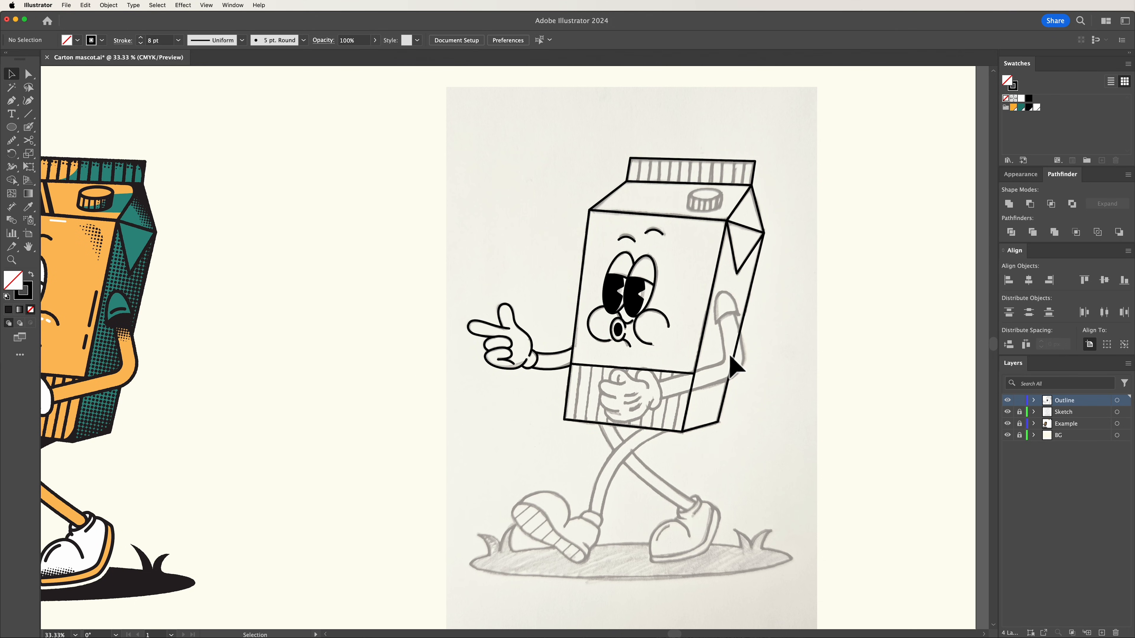
pyautogui.scroll(4, 625, 394)
pyautogui.press('p')
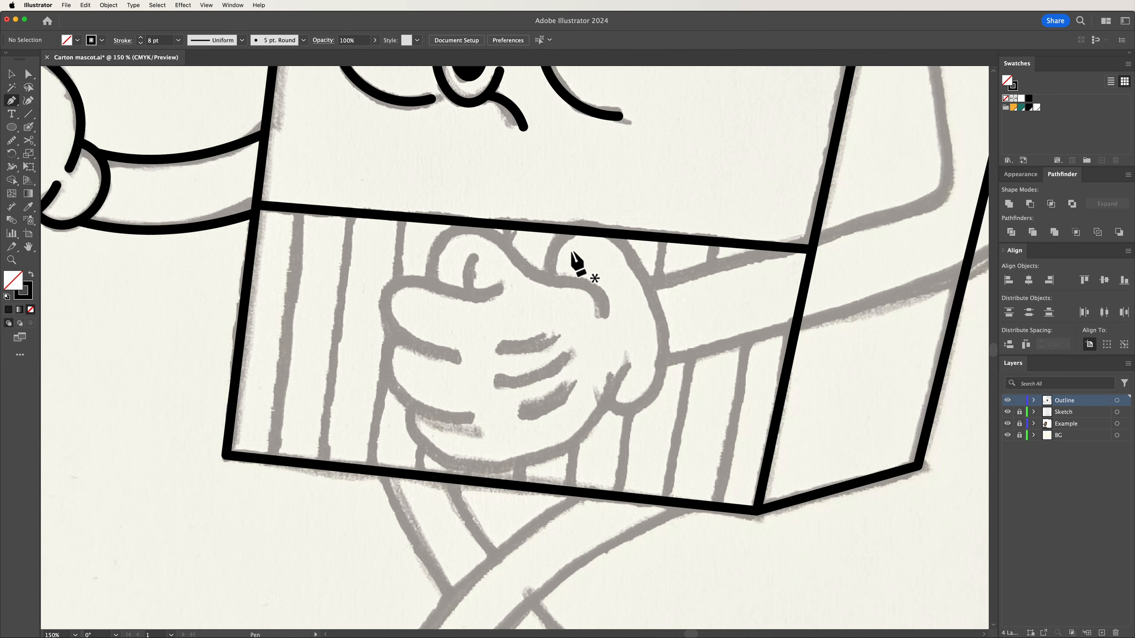
pyautogui.click(550, 278)
pyautogui.moveTo(570, 231); pyautogui.dragTo(594, 214)
pyautogui.moveTo(647, 280); pyautogui.dragTo(665, 321)
pyautogui.moveTo(657, 385); pyautogui.dragTo(647, 405)
pyautogui.moveTo(605, 404); pyautogui.dragTo(577, 388)
# - Trace the resting hand's top edge from inside the cuff over the thumb down to the first finger, and deselect it
pyautogui.keyDown('super'); pyautogui.click(591, 324); pyautogui.keyUp('super')
pyautogui.click(603, 313)
pyautogui.moveTo(577, 284); pyautogui.dragTo(552, 282)
pyautogui.moveTo(518, 260); pyautogui.dragTo(504, 243)
pyautogui.moveTo(469, 228); pyautogui.dragTo(448, 228)
pyautogui.moveTo(431, 282)
pyautogui.mouseDown()
pyautogui.moveTo(431, 312)
pyautogui.moveTo(441, 290)
pyautogui.mouseUp()
pyautogui.keyDown('super'); pyautogui.click(501, 290); pyautogui.keyUp('super')
# - Trace the resting hand's two upper curled fingers as separate paths with the Pen tool
pyautogui.click(501, 288)
pyautogui.moveTo(392, 288); pyautogui.dragTo(373, 303)
pyautogui.moveTo(411, 340); pyautogui.dragTo(462, 360)
pyautogui.keyDown('super'); pyautogui.click(477, 430); pyautogui.keyUp('super')
pyautogui.click(473, 417)
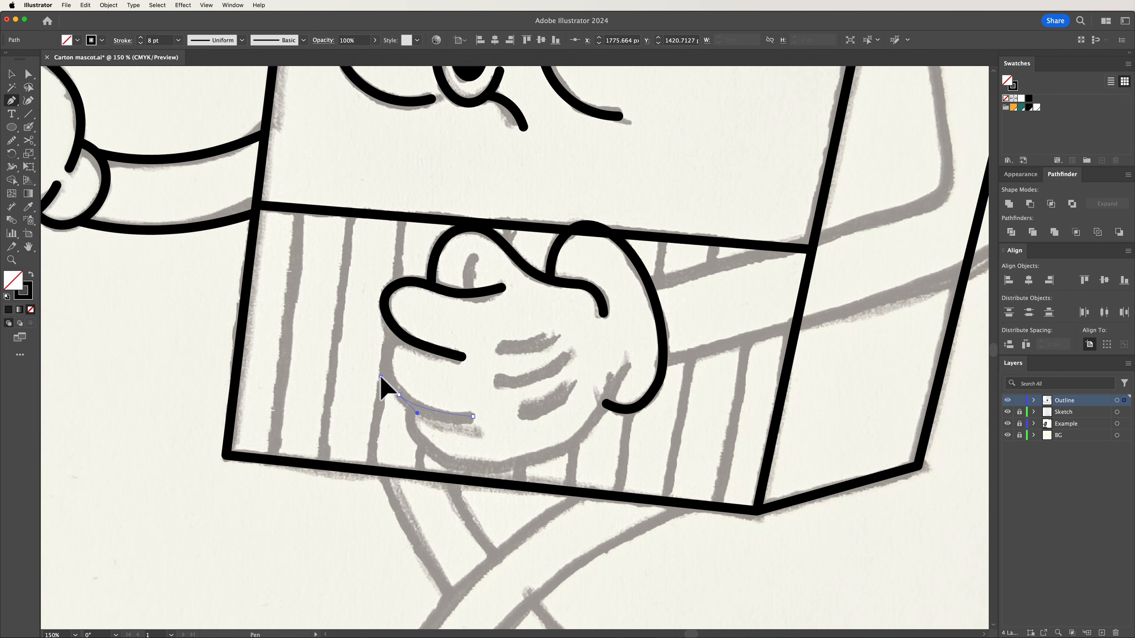
pyautogui.moveTo(399, 394); pyautogui.dragTo(379, 371)
pyautogui.moveTo(402, 335); pyautogui.dragTo(425, 323)
pyautogui.keyDown('super'); pyautogui.click(386, 295); pyautogui.keyUp('super')
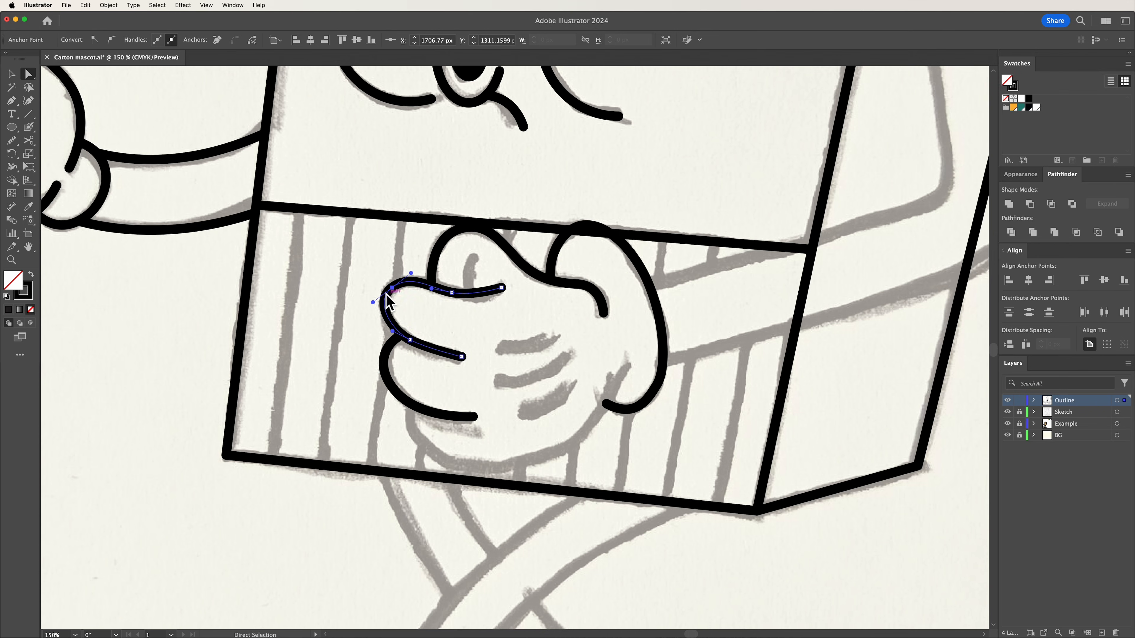
# - Trace the resting hand's lowest finger and bottom edge up to the short crease inside the cuff, and deselect it
pyautogui.click(410, 405)
pyautogui.moveTo(441, 456); pyautogui.dragTo(476, 465)
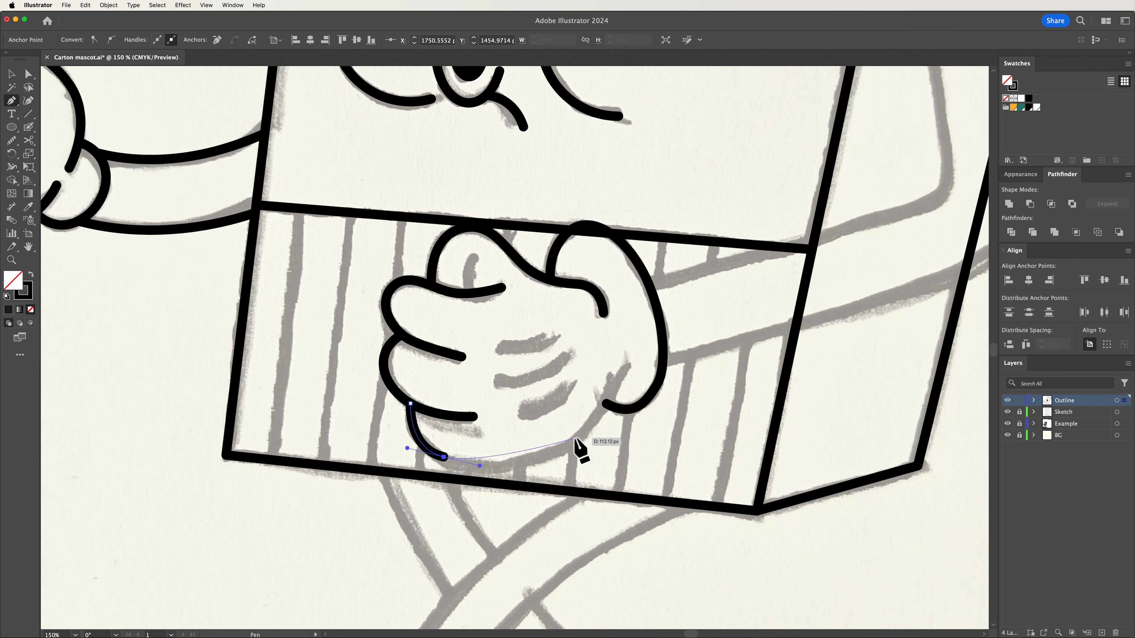
pyautogui.moveTo(576, 437); pyautogui.dragTo(608, 412)
pyautogui.moveTo(634, 362); pyautogui.dragTo(656, 352)
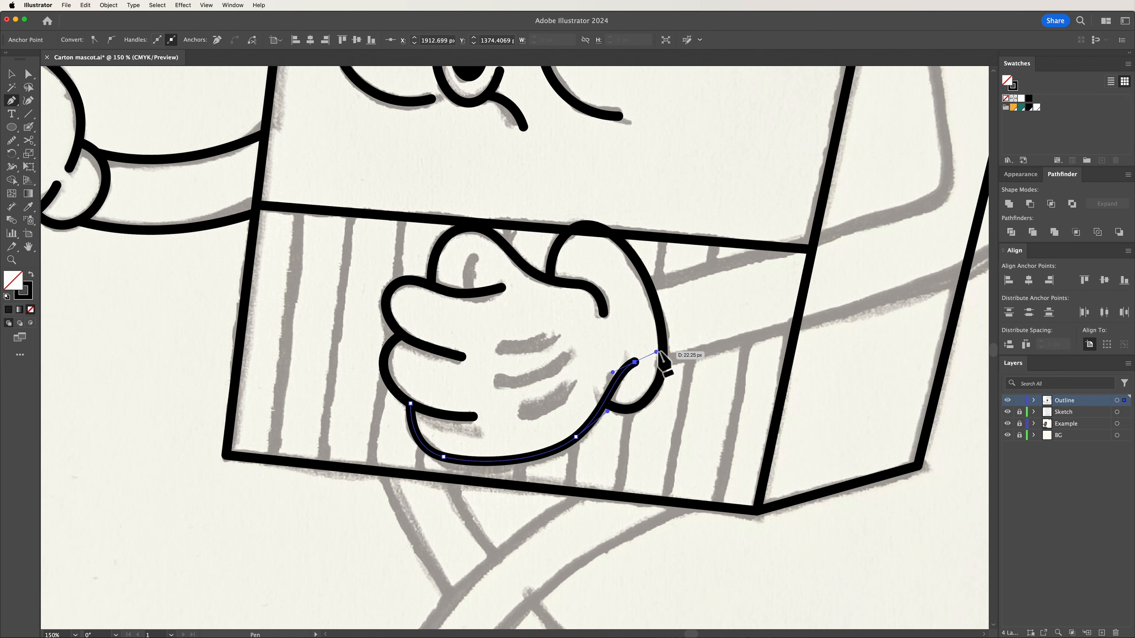
pyautogui.press('super+shift+a')
# - Add the short curved thumb crease and the three curved lines across the resting hand with the Pen tool
pyautogui.click(473, 294)
pyautogui.moveTo(475, 255); pyautogui.dragTo(487, 234)
pyautogui.press('super+shift+a')
pyautogui.click(499, 348)
pyautogui.click(557, 335)
pyautogui.moveTo(527, 341)
pyautogui.mouseDown()
pyautogui.moveTo(535, 377)
pyautogui.moveTo(596, 371)
pyautogui.mouseUp()
pyautogui.press('super+shift+a')
pyautogui.click(494, 382)
pyautogui.click(572, 357)
pyautogui.press('super+shift+a')
pyautogui.click(520, 414)
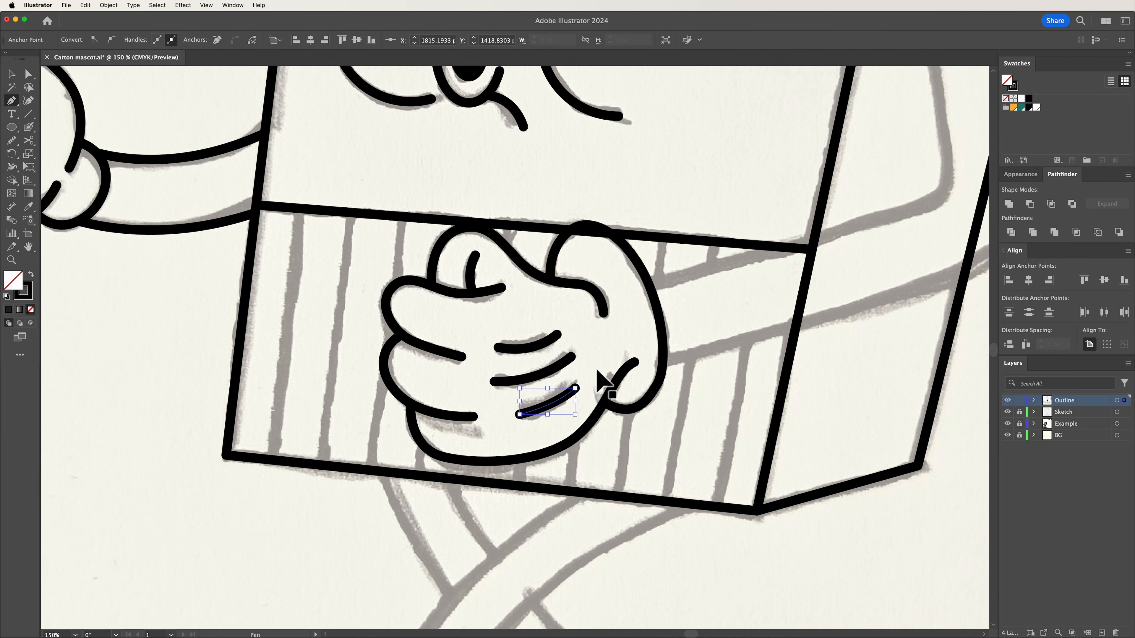
pyautogui.press('v')
pyautogui.press('a')
pyautogui.click(547, 404)
# - Switch to Outline view, move the thumb path's open end onto the first finger's curve, and adjust its direction handle
pyautogui.press('super+y')
pyautogui.press('super+shift+a')
pyautogui.press('z')
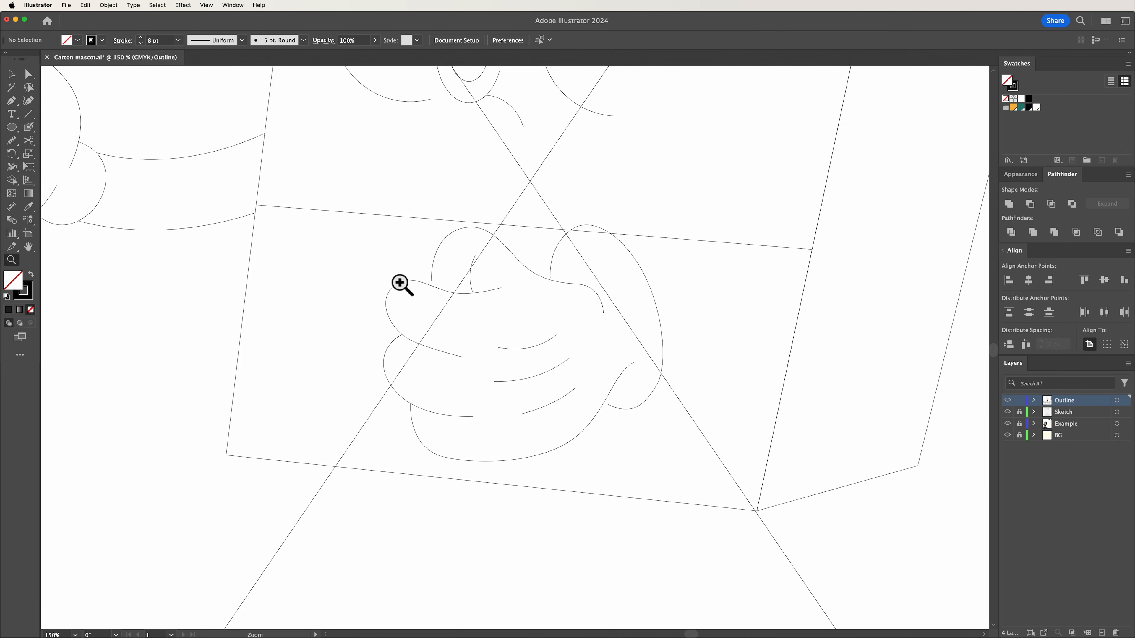
pyautogui.moveTo(427, 278); pyautogui.dragTo(581, 294)
pyautogui.press('a')
pyautogui.moveTo(447, 298); pyautogui.dragTo(440, 320)
pyautogui.scroll(3, 448, 177)
pyautogui.moveTo(439, 261); pyautogui.dragTo(422, 244)
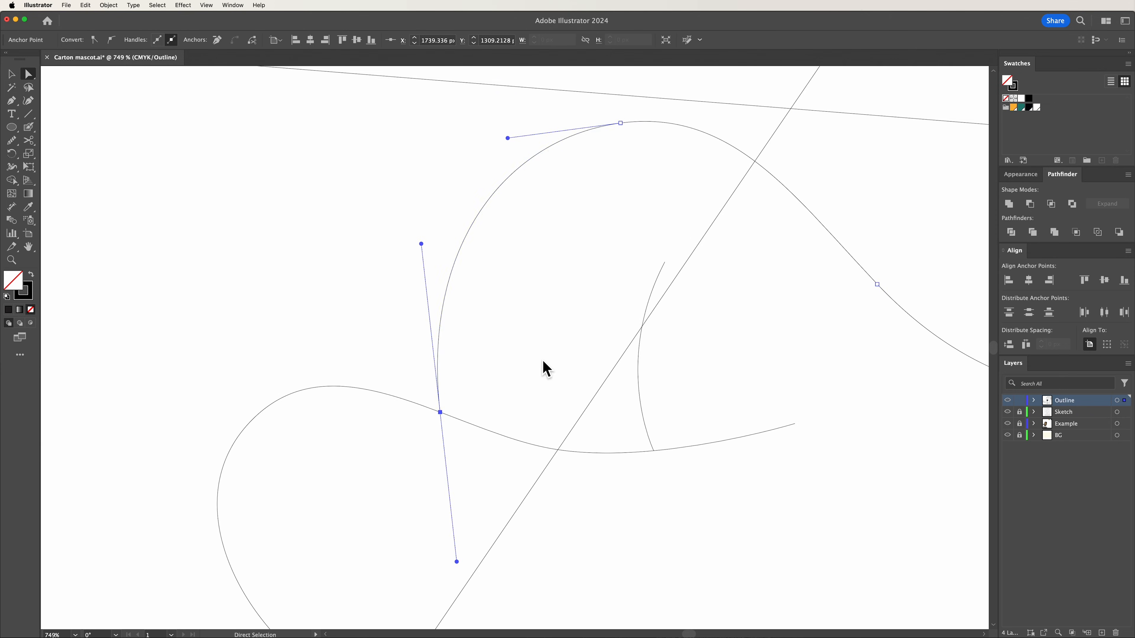
# - Move both open ends of the resting hand's cuff onto the adjoining hand paths, and reshape the cuff's lower curve
pyautogui.moveTo(550, 543); pyautogui.dragTo(582, 245)
pyautogui.moveTo(489, 529); pyautogui.dragTo(492, 231)
pyautogui.moveTo(849, 148); pyautogui.dragTo(540, 349)
pyautogui.moveTo(893, 82); pyautogui.dragTo(555, 307)
pyautogui.moveTo(427, 205); pyautogui.dragTo(426, 216)
pyautogui.moveTo(660, 287); pyautogui.dragTo(559, 192)
pyautogui.moveTo(610, 514); pyautogui.dragTo(549, 206)
pyautogui.moveTo(547, 433); pyautogui.dragTo(532, 426)
pyautogui.moveTo(673, 501); pyautogui.dragTo(651, 507)
pyautogui.moveTo(750, 416); pyautogui.dragTo(756, 416)
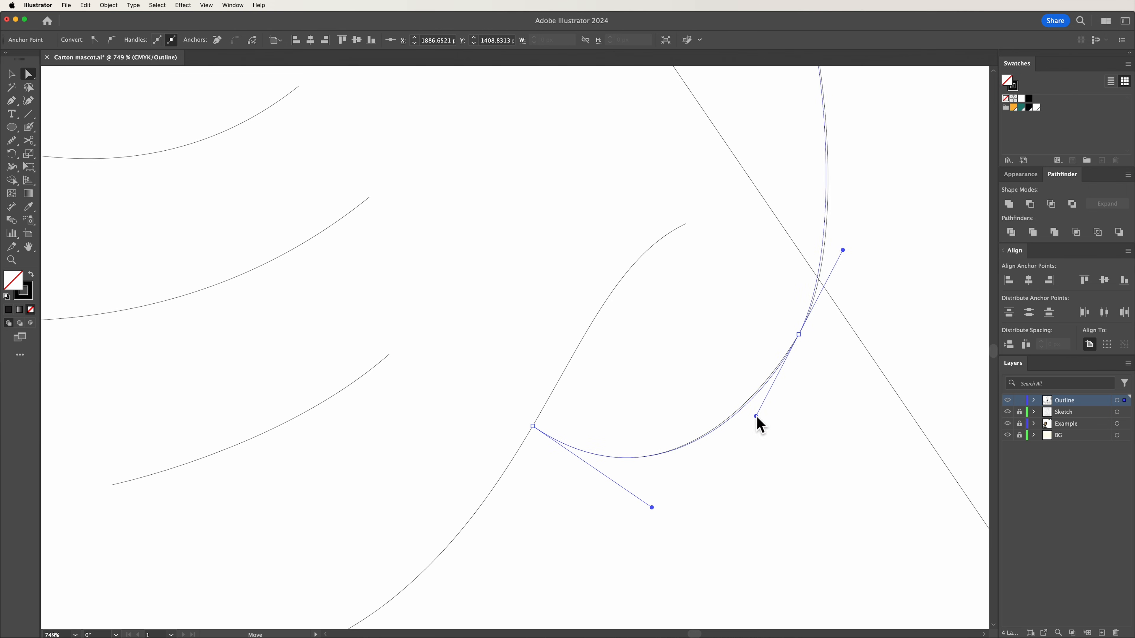
# - Return the document to Preview view to check the resting hand's joined outlines
pyautogui.moveTo(101, 612); pyautogui.dragTo(618, 457)
pyautogui.press('super+minus')
pyautogui.press('super+minus')
pyautogui.press('super+minus')
pyautogui.moveTo(540, 393); pyautogui.dragTo(747, 502)
pyautogui.press('super+y')
pyautogui.moveTo(821, 522); pyautogui.dragTo(677, 502)
pyautogui.press('v')
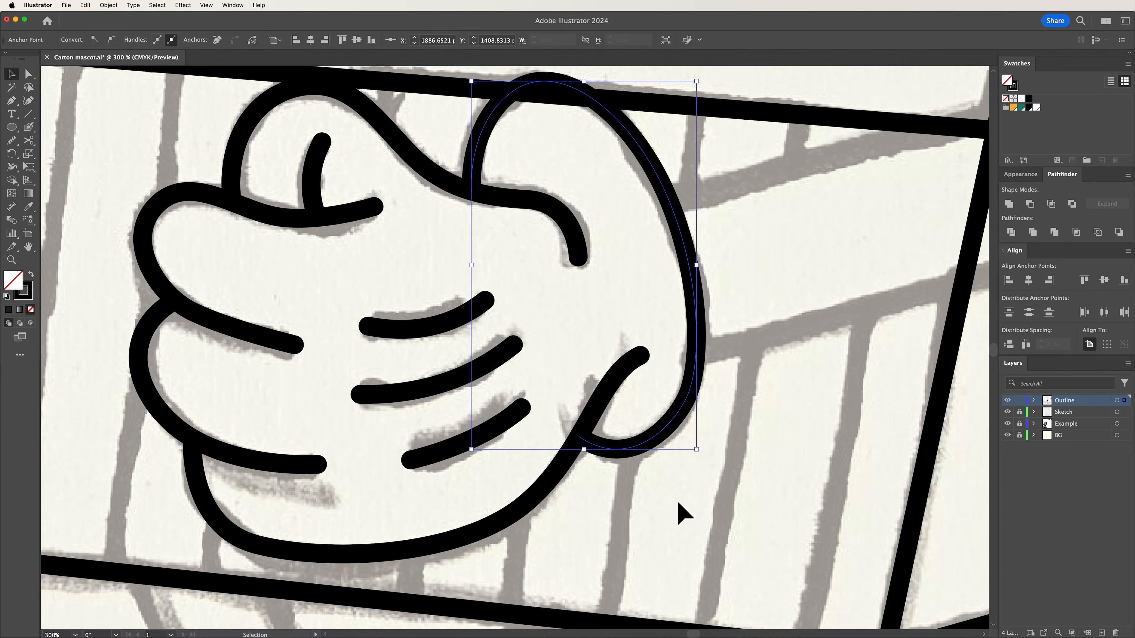
# - Draw the right arm's centre line with the Pen tool from the resting hand to the elbow and up to the shoulder opening, with a rounded elbow
pyautogui.press('super+minus')
pyautogui.press('super+minus')
pyautogui.press('super+minus')
pyautogui.press('p')
pyautogui.click(429, 461)
pyautogui.moveTo(688, 377); pyautogui.dragTo(644, 200)
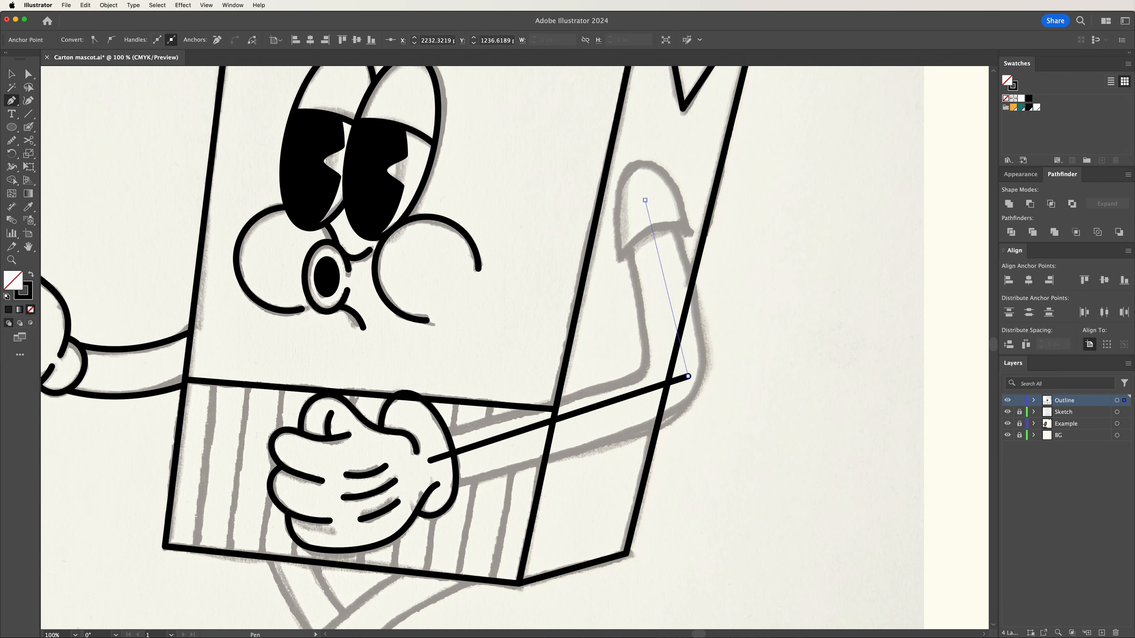
pyautogui.click(645, 200)
pyautogui.press('v')
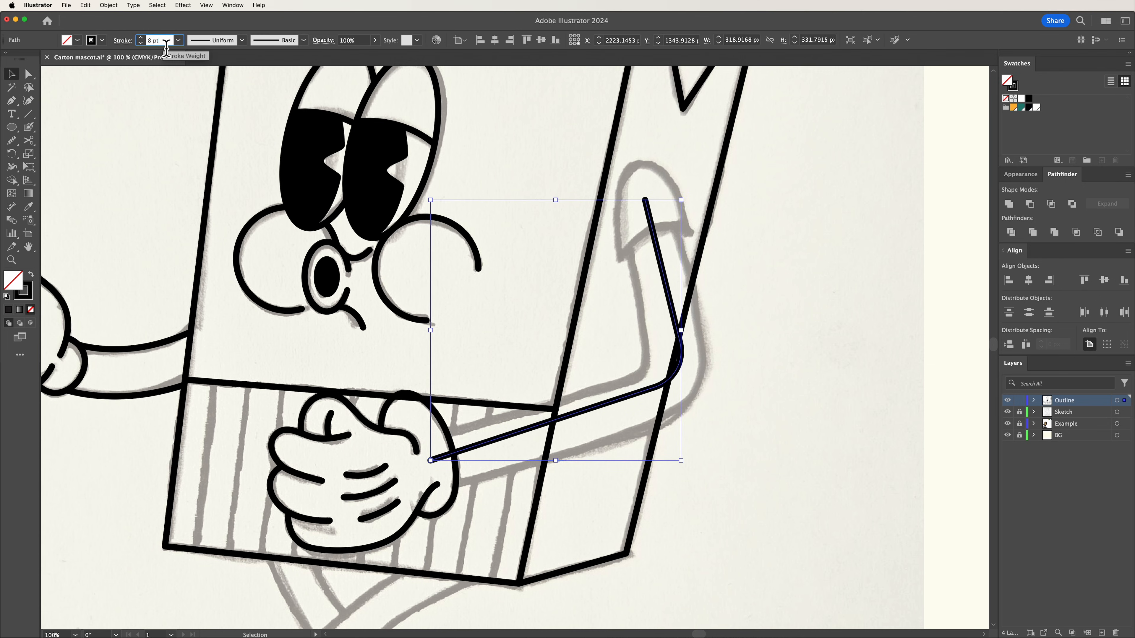
# - Set the bent right arm line's stroke weight to 60 pt
pyautogui.tripleClick(158, 40)
pyautogui.write('60')
pyautogui.press('Return')
# - Align the thick bent arm over the sketched arm and expand its stroke into a filled shape
pyautogui.moveTo(668, 393); pyautogui.dragTo(664, 401)
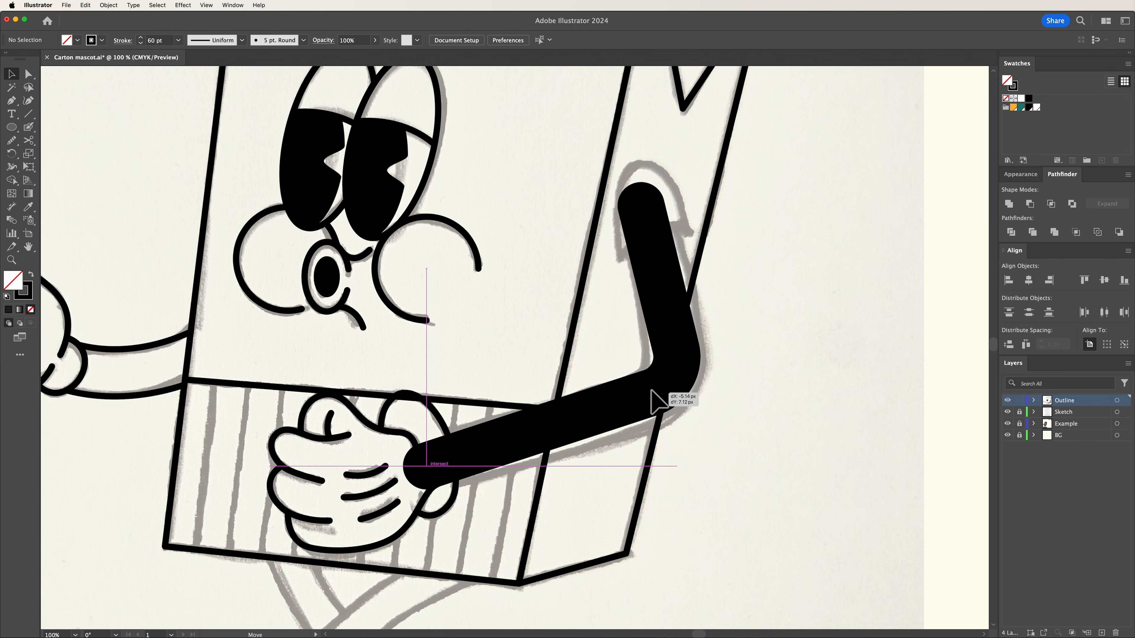
pyautogui.moveTo(676, 196); pyautogui.dragTo(679, 197)
pyautogui.click(109, 5)
pyautogui.click(134, 76)
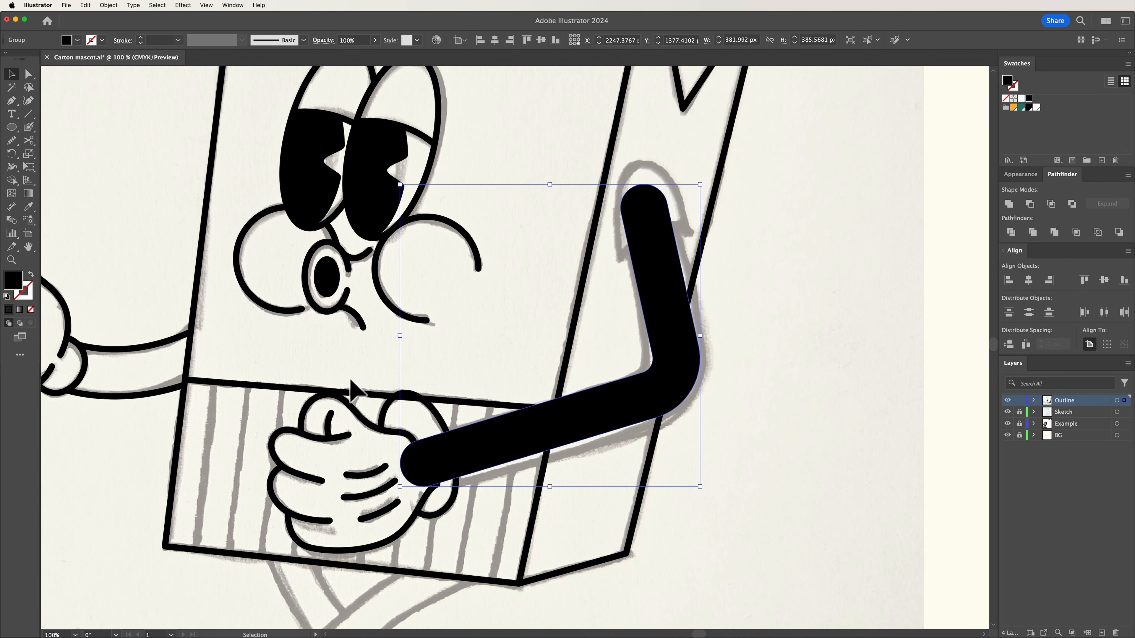
# - Turn the filled bent arm shape into an unfilled black outline with an 8 pt stroke and ungroup it
pyautogui.hotkey('shift', 'x')
pyautogui.rightClick(633, 450)
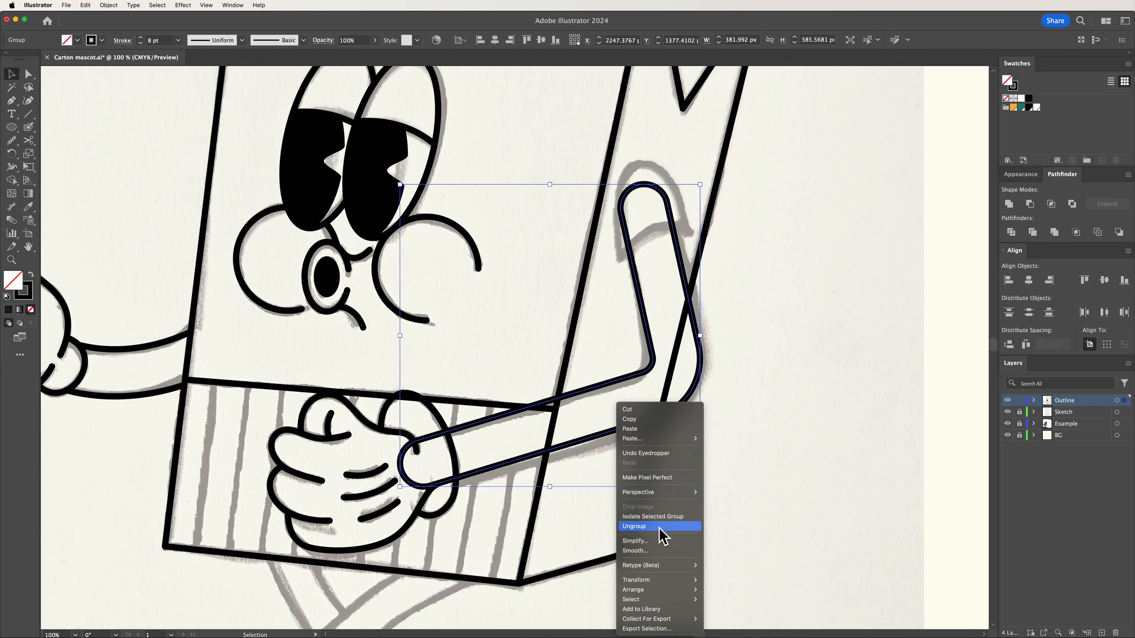
pyautogui.click(659, 522)
# - Cut the arm outline with the Scissors tool where it crosses the resting glove's edge and delete the rounded end inside the glove
pyautogui.press('z')
pyautogui.moveTo(463, 493); pyautogui.dragTo(635, 465)
pyautogui.press('c')
pyautogui.click(553, 453)
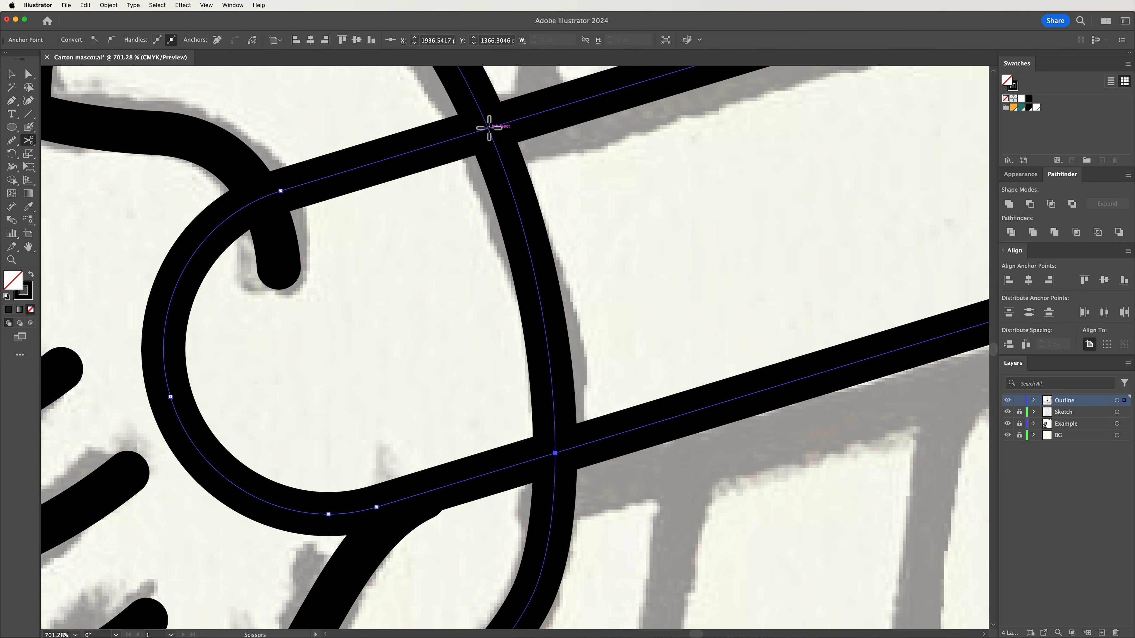
pyautogui.click(488, 128)
pyautogui.press('v')
pyautogui.click(421, 150)
pyautogui.press('Delete')
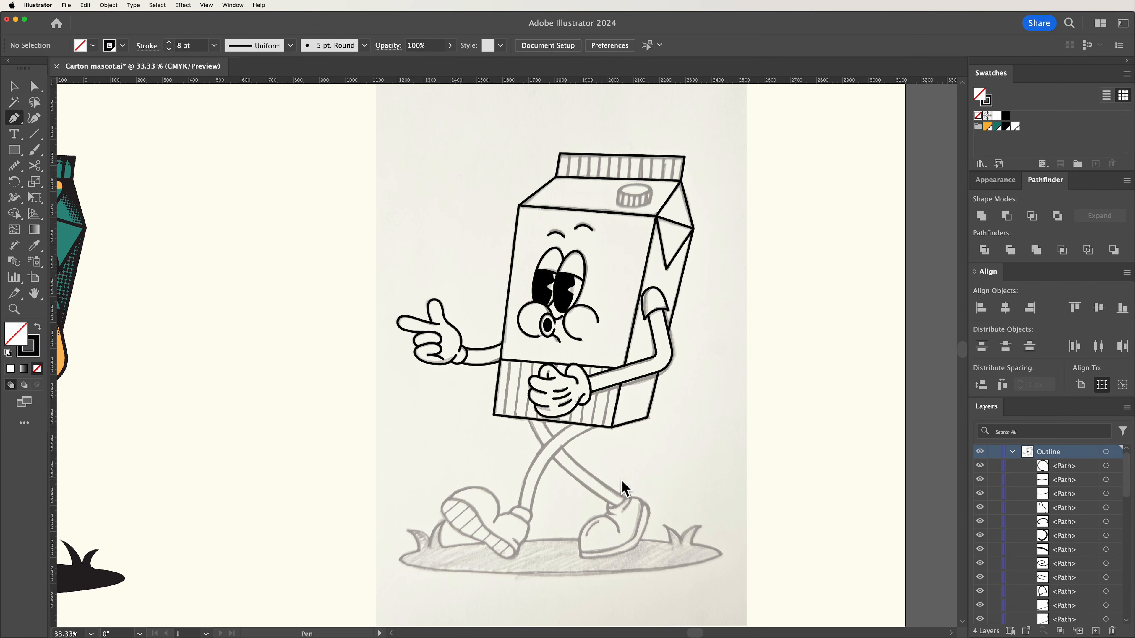
# - Draw the planted shoe's ankle opening as a closed oval with the Pen tool and adjust its curves to the sketch
pyautogui.press('z')
pyautogui.moveTo(596, 512)
pyautogui.mouseDown()
pyautogui.moveTo(805, 586)
pyautogui.moveTo(896, 414)
pyautogui.moveTo(448, 383)
pyautogui.moveTo(430, 398)
pyautogui.mouseUp()
pyautogui.press('space')
pyautogui.press('p')
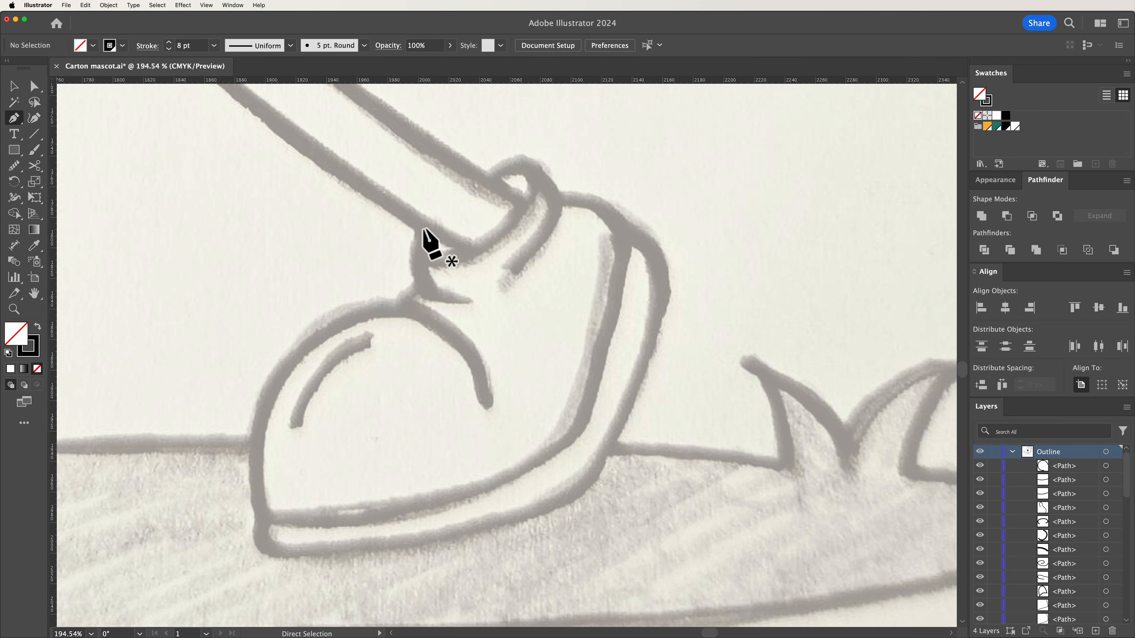
pyautogui.click(427, 217)
pyautogui.moveTo(451, 260); pyautogui.dragTo(490, 257)
pyautogui.moveTo(534, 196)
pyautogui.mouseDown()
pyautogui.moveTo(537, 185)
pyautogui.moveTo(496, 167)
pyautogui.mouseUp()
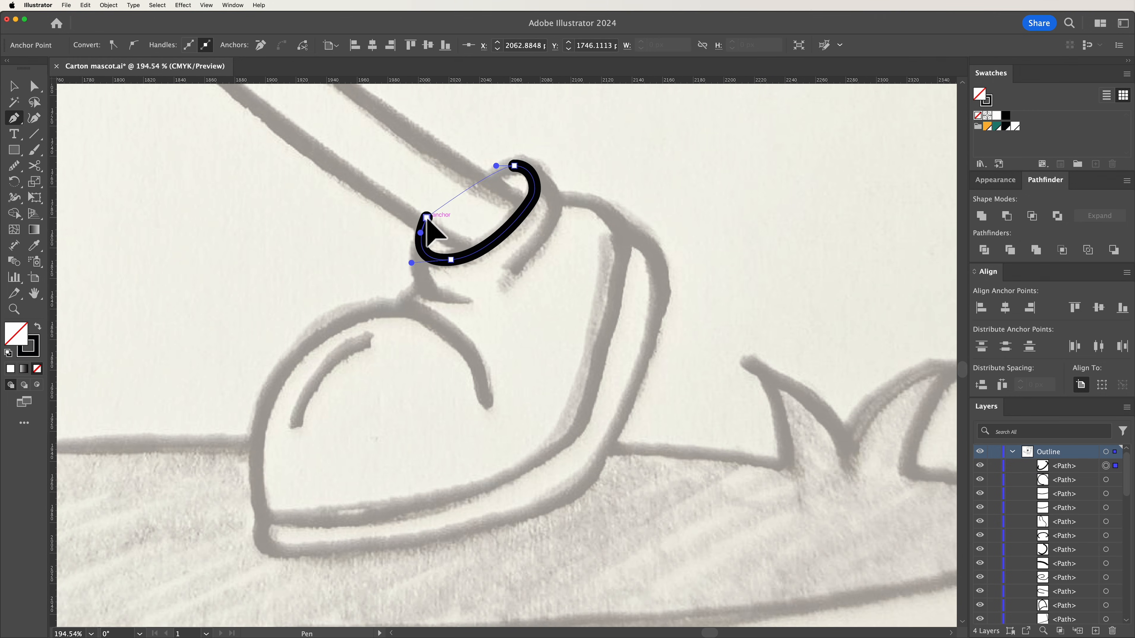
pyautogui.moveTo(427, 217); pyautogui.dragTo(415, 229)
pyautogui.press('a')
pyautogui.moveTo(533, 196)
pyautogui.mouseDown()
pyautogui.moveTo(557, 193)
pyautogui.moveTo(516, 171)
pyautogui.mouseUp()
pyautogui.click(451, 259)
# - Draw the two curved sides of the planted shoe's ankle cuff, running down from the ankle opening
pyautogui.press('p')
pyautogui.click(517, 266)
pyautogui.press('a')
pyautogui.press('p')
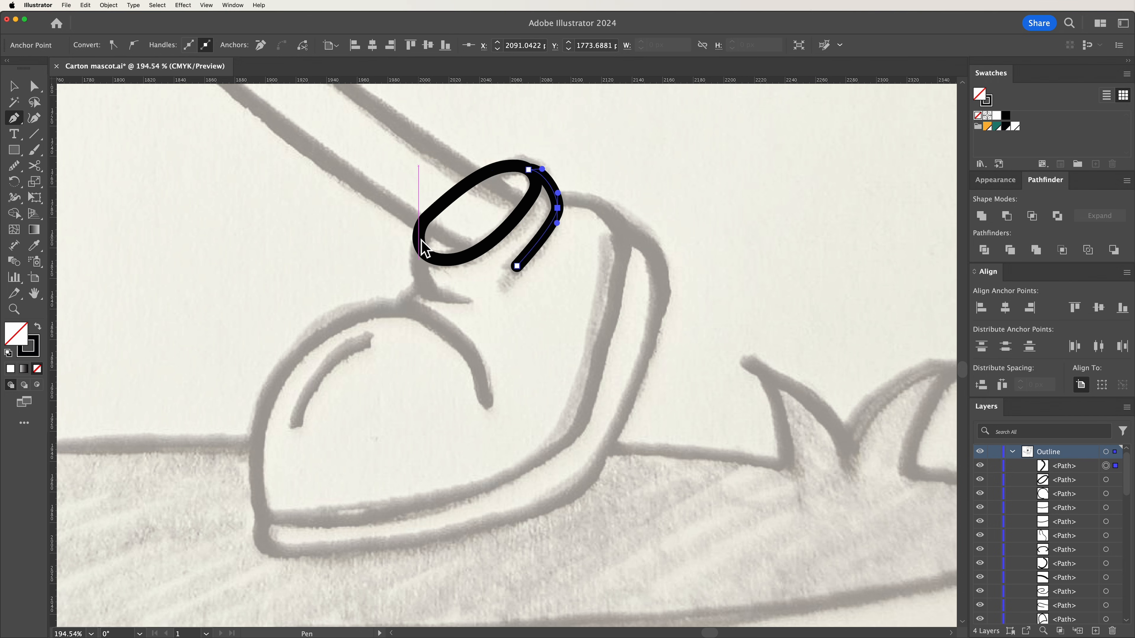
pyautogui.click(418, 237)
pyautogui.moveTo(437, 295); pyautogui.dragTo(473, 329)
# - Trace the planted shoe's upper from the toe cap's inner curve around the toe, along the sole line and up the heel to the cuff
pyautogui.click(487, 402)
pyautogui.moveTo(400, 309); pyautogui.dragTo(329, 310)
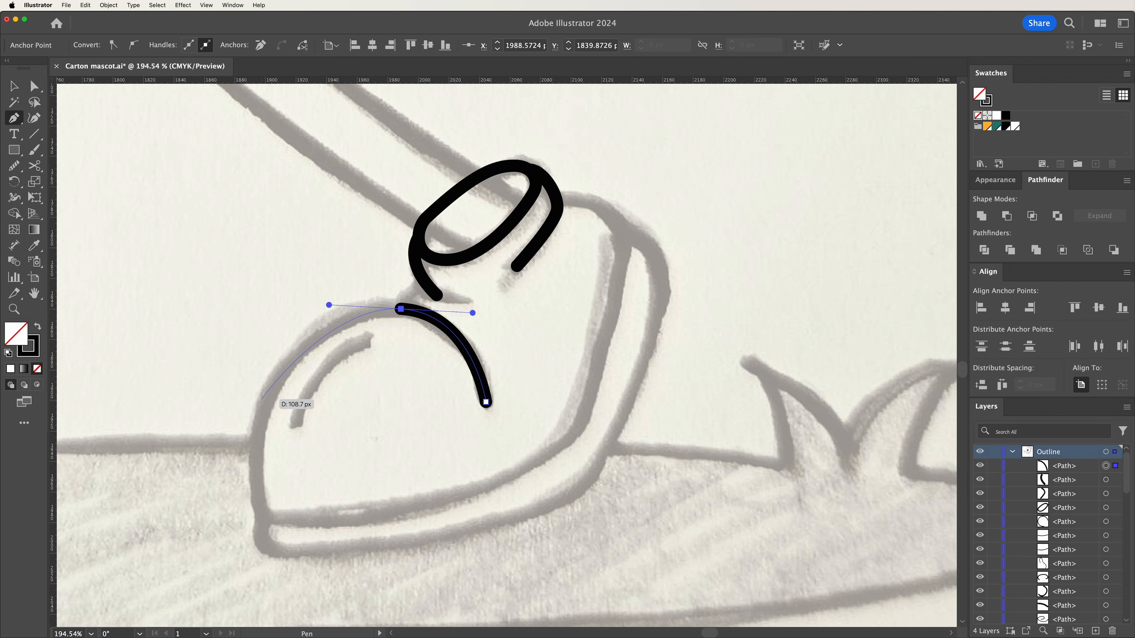
pyautogui.moveTo(261, 416); pyautogui.dragTo(245, 474)
pyautogui.moveTo(264, 514); pyautogui.dragTo(393, 514)
pyautogui.moveTo(567, 437); pyautogui.dragTo(590, 406)
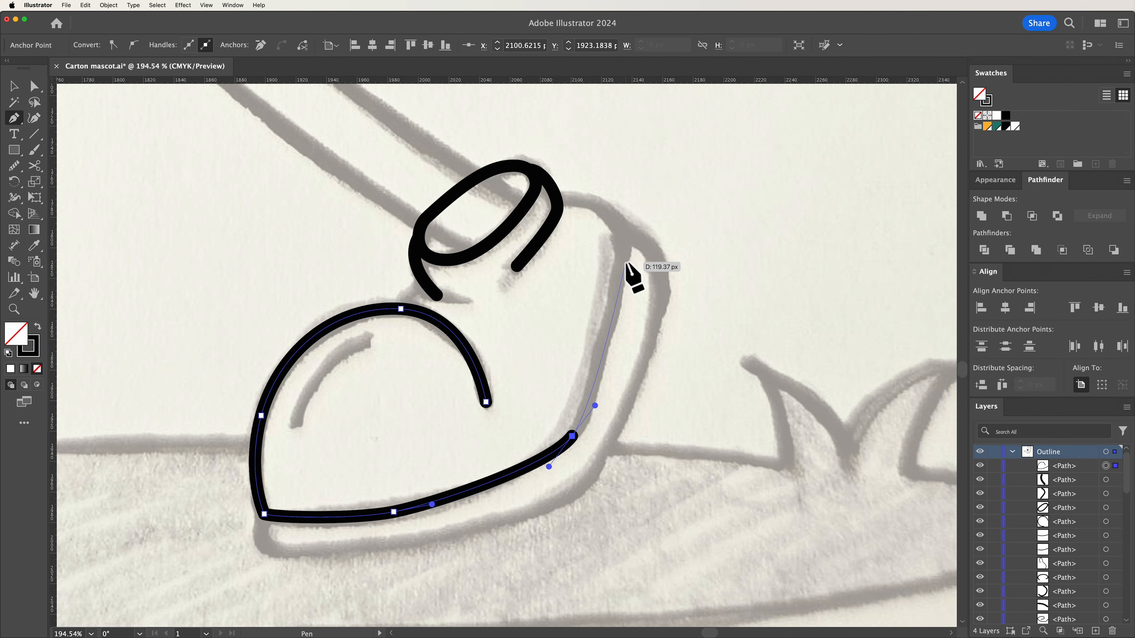
pyautogui.moveTo(625, 253); pyautogui.dragTo(626, 233)
pyautogui.moveTo(556, 201); pyautogui.dragTo(501, 206)
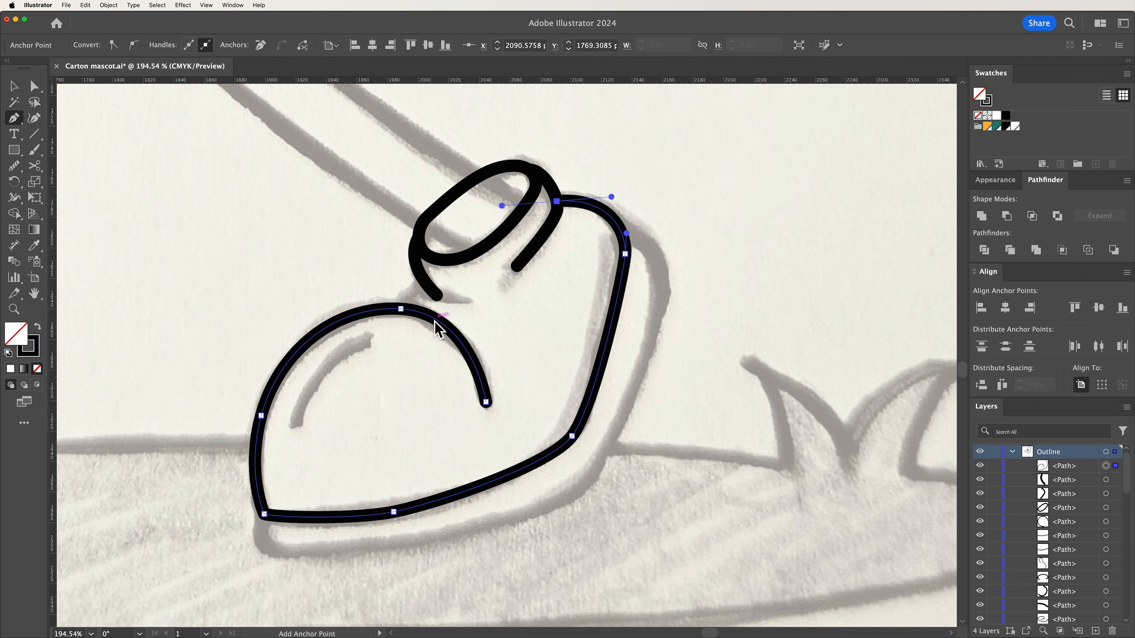
pyautogui.press('Escape')
# - Draw the short curve linking the planted shoe's cuff to the top of its toe cap
pyautogui.click(425, 282)
pyautogui.moveTo(401, 309); pyautogui.dragTo(405, 330)
pyautogui.press('Escape')
# - Trace the planted shoe's sole edge from the back of the heel down and around to the front of the toe
pyautogui.click(619, 228)
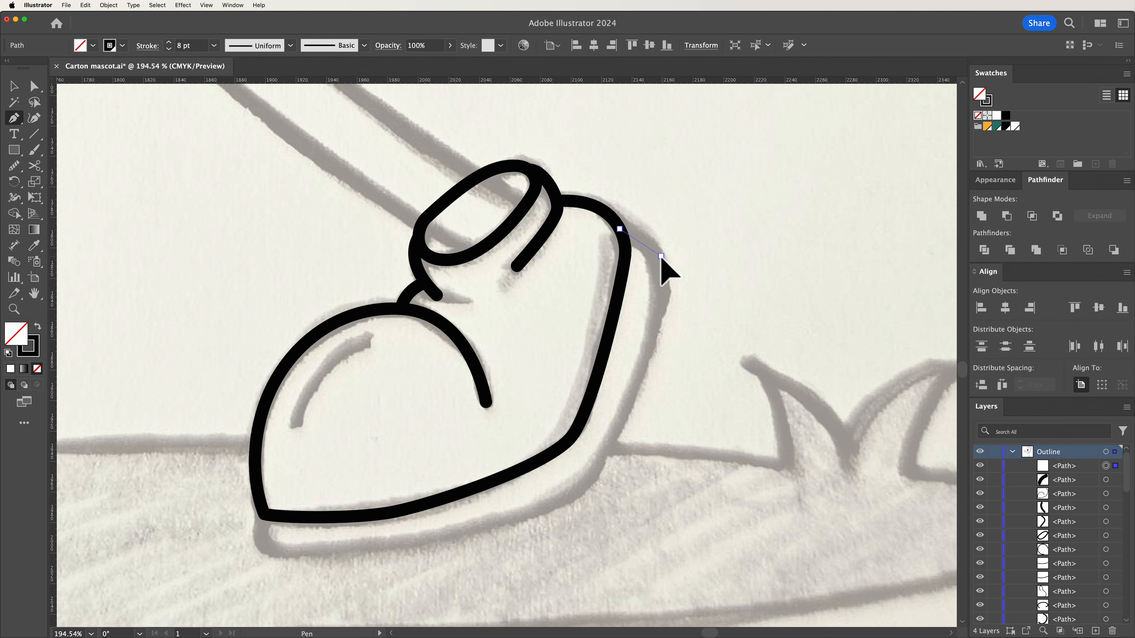
pyautogui.moveTo(662, 256); pyautogui.dragTo(667, 276)
pyautogui.moveTo(630, 406); pyautogui.dragTo(617, 440)
pyautogui.moveTo(577, 491); pyautogui.dragTo(538, 513)
pyautogui.moveTo(396, 545); pyautogui.dragTo(353, 551)
pyautogui.moveTo(268, 553); pyautogui.dragTo(257, 553)
pyautogui.moveTo(263, 514); pyautogui.dragTo(280, 504)
pyautogui.press('v')
pyautogui.click(388, 423)
# - Adjust the planted shoe's front cuff curve where it meets the ankle opening
pyautogui.moveTo(310, 276); pyautogui.dragTo(420, 365)
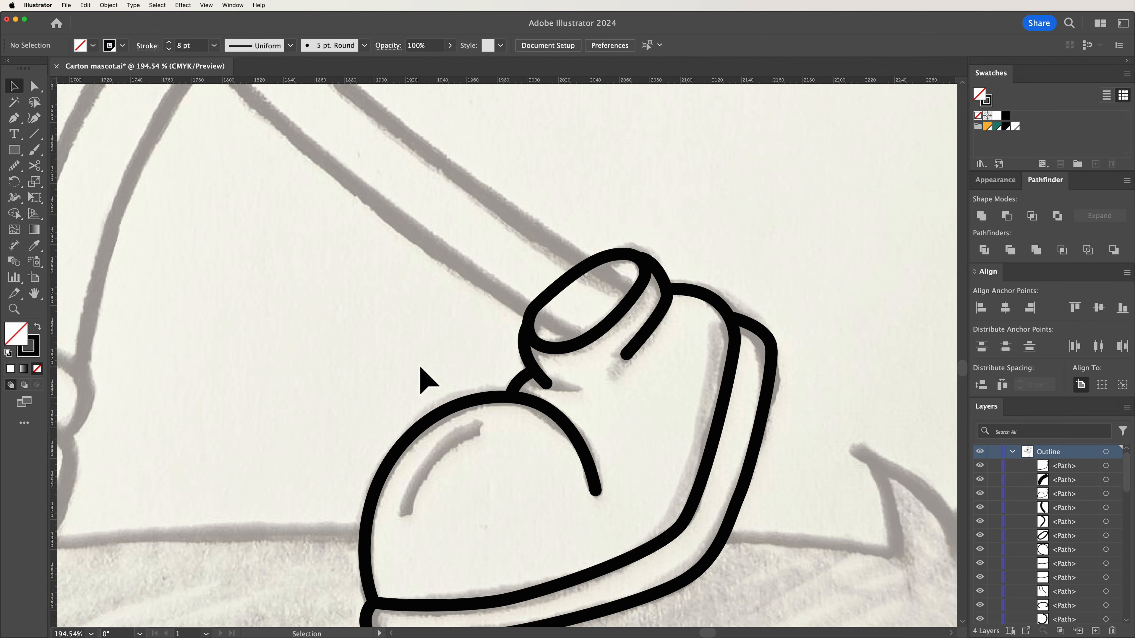
pyautogui.press('a')
pyautogui.moveTo(529, 322); pyautogui.dragTo(531, 331)
pyautogui.click(577, 367)
# - Trace the raised shoe's back and upper edge as one curve from the heel to the toe cap and refine its handles
pyautogui.hscroll(-10, 648, 299)
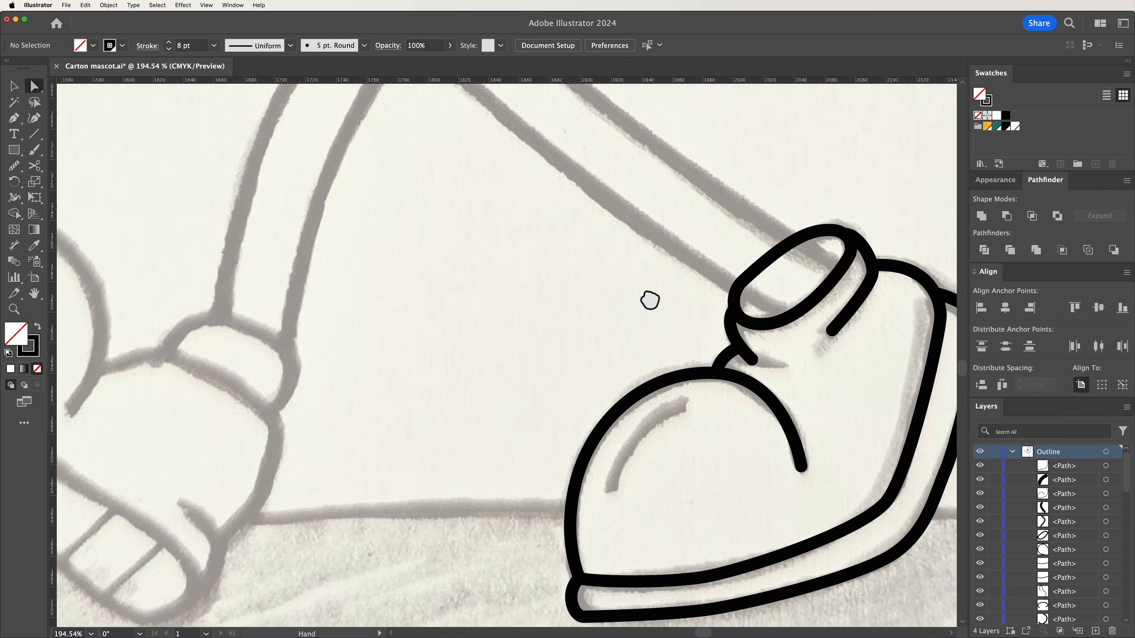
pyautogui.press('p')
pyautogui.click(557, 525)
pyautogui.moveTo(612, 416); pyautogui.dragTo(615, 368)
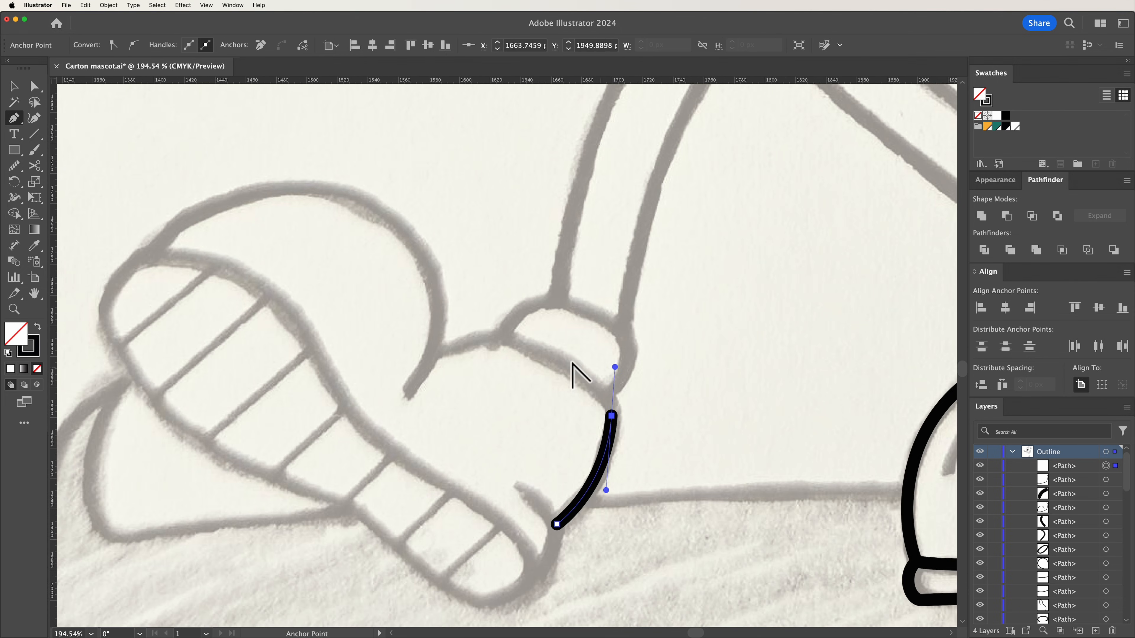
pyautogui.moveTo(498, 338); pyautogui.dragTo(415, 367)
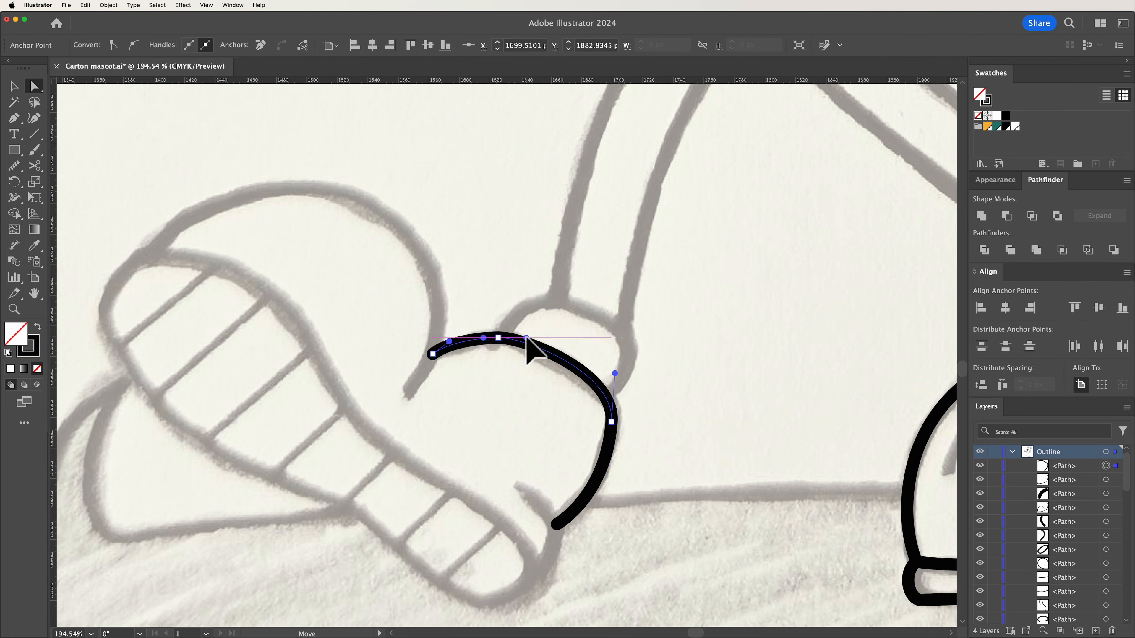
pyautogui.press('v')
# - Draw the raised shoe's large toe cap curve from its inner end over to the sole's tip and smooth it
pyautogui.hscroll(-5, 599, 476)
pyautogui.scroll(3, 599, 476)
pyautogui.press('p')
pyautogui.moveTo(519, 449)
pyautogui.mouseDown()
pyautogui.moveTo(532, 314)
pyautogui.moveTo(476, 215)
pyautogui.mouseUp()
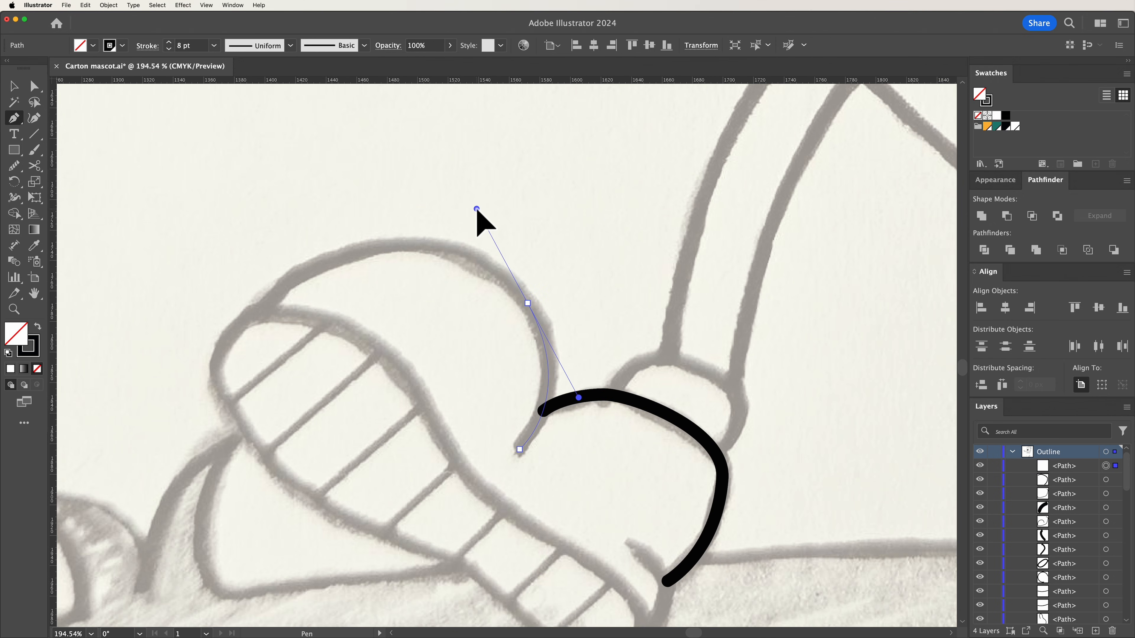
pyautogui.moveTo(309, 268); pyautogui.dragTo(249, 316)
pyautogui.click(248, 316)
pyautogui.press('a')
pyautogui.moveTo(338, 251); pyautogui.dragTo(344, 249)
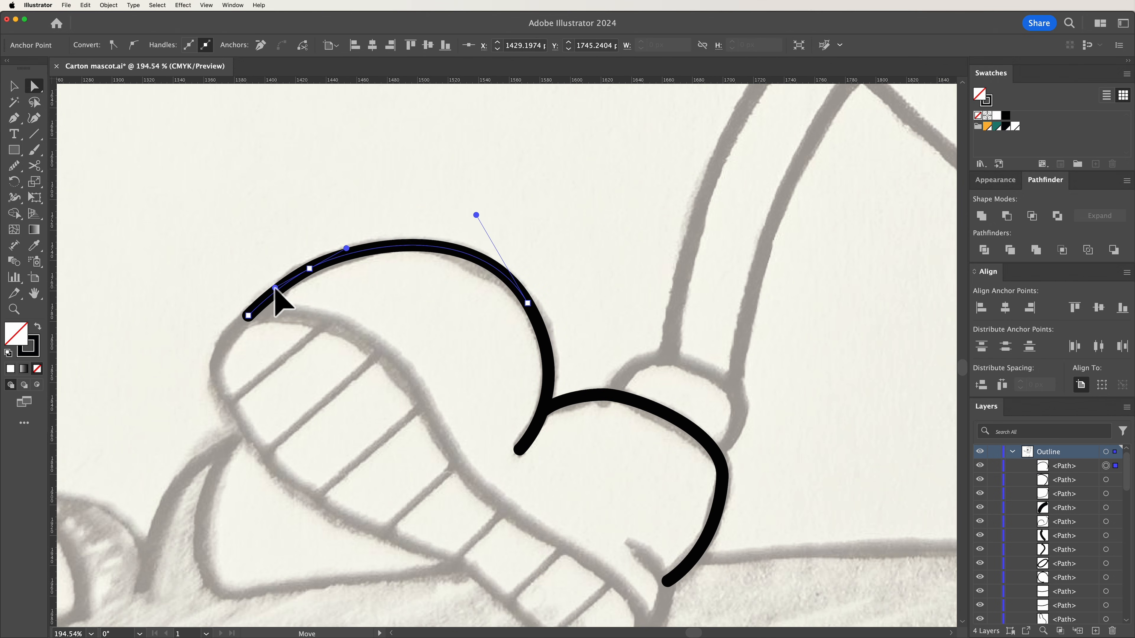
pyautogui.click(331, 295)
# - Draw the short curved crease at the raised shoe's heel, ending beside the sole
pyautogui.moveTo(378, 374); pyautogui.dragTo(387, 253)
pyautogui.press('p')
pyautogui.click(642, 424)
pyautogui.moveTo(677, 468); pyautogui.dragTo(678, 495)
pyautogui.click(654, 515)
pyautogui.press('v')
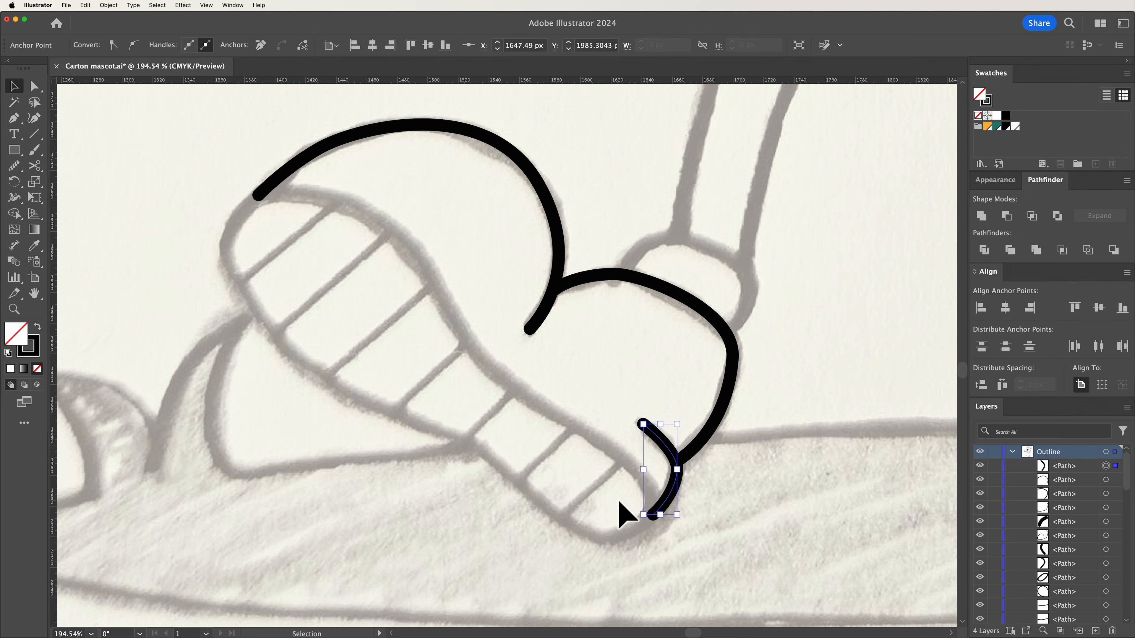
pyautogui.click(619, 503)
# - Trace the raised shoe's visible sole as a closed curved outline with the Pen tool
pyautogui.moveTo(541, 425); pyautogui.dragTo(591, 436)
pyautogui.press('p')
pyautogui.moveTo(459, 255); pyautogui.dragTo(442, 239)
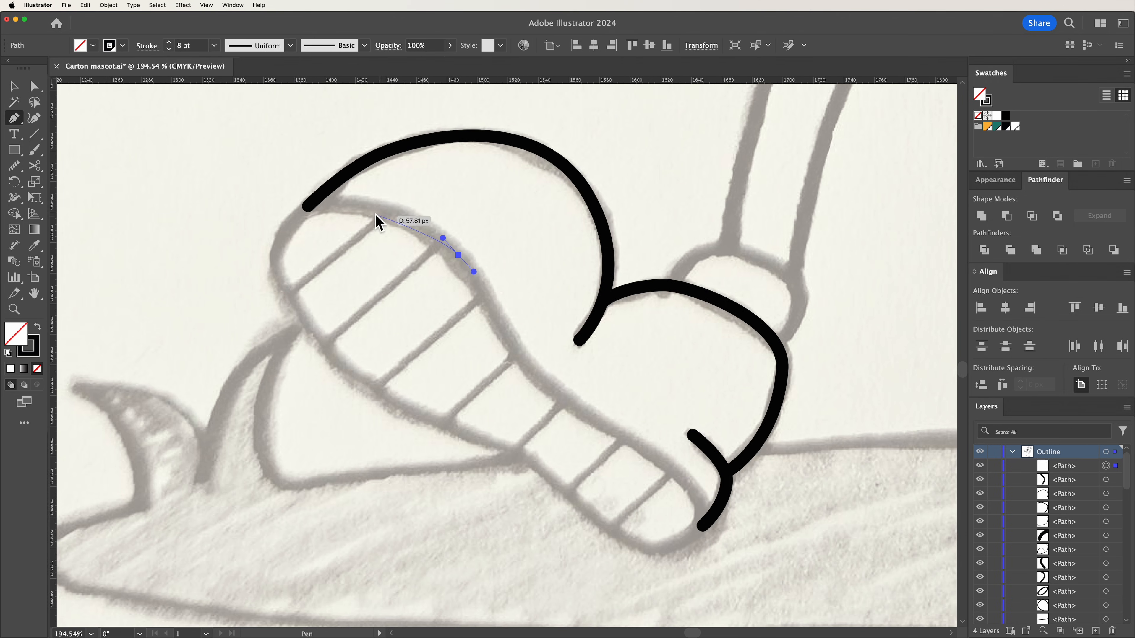
pyautogui.moveTo(344, 203); pyautogui.dragTo(304, 203)
pyautogui.moveTo(273, 263); pyautogui.dragTo(274, 294)
pyautogui.moveTo(366, 389); pyautogui.dragTo(397, 401)
pyautogui.moveTo(511, 450); pyautogui.dragTo(532, 463)
pyautogui.moveTo(625, 544); pyautogui.dragTo(712, 523)
pyautogui.moveTo(673, 468); pyautogui.dragTo(642, 443)
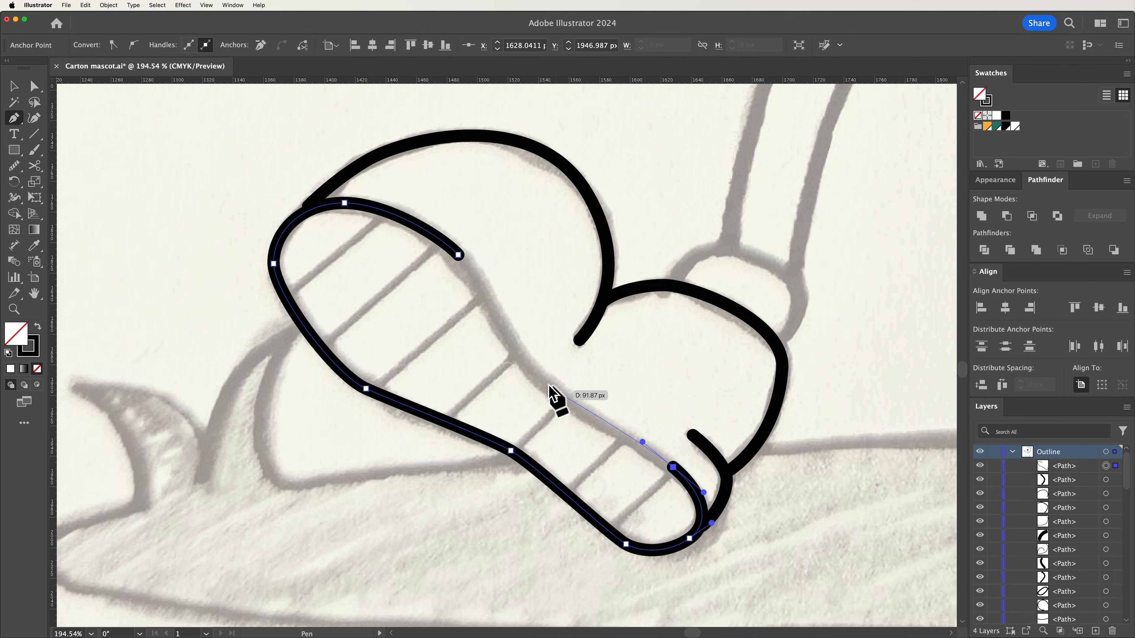
pyautogui.moveTo(531, 374); pyautogui.dragTo(513, 351)
pyautogui.moveTo(459, 255); pyautogui.dragTo(439, 231)
# - Adjust the handles on the lower edge of the raised shoe's sole to follow the sketch more smoothly
pyautogui.press('a')
pyautogui.click(365, 388)
pyautogui.moveTo(397, 402); pyautogui.dragTo(401, 409)
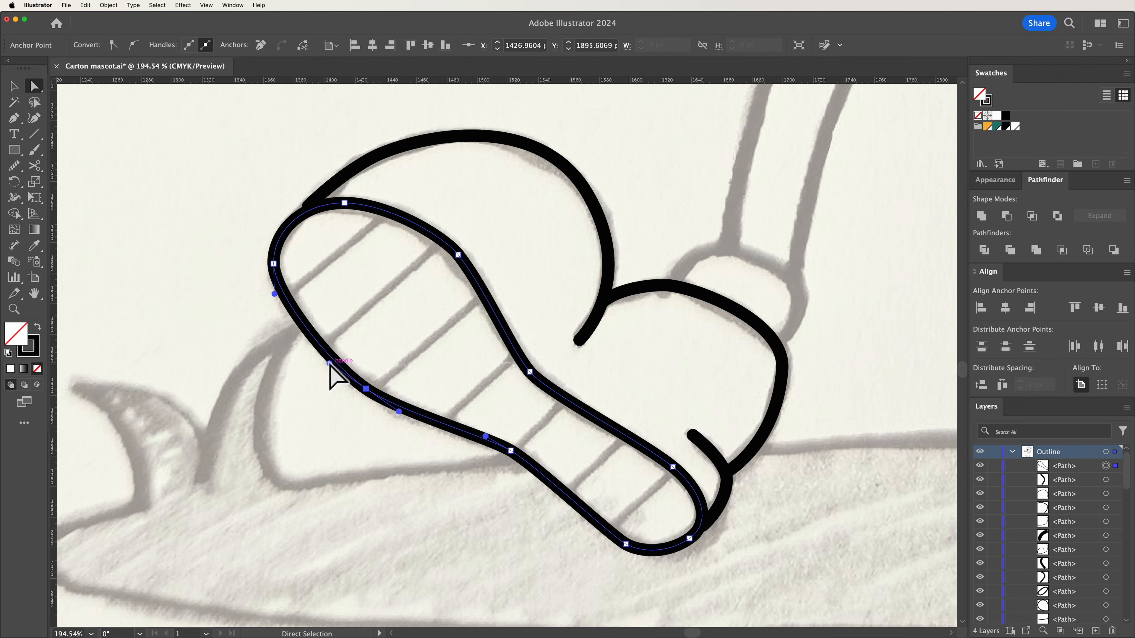
pyautogui.click(330, 364)
pyautogui.moveTo(351, 232); pyautogui.dragTo(400, 259)
# - Switch to Outline view and adjust the raised shoe's path ends so they meet the adjoining outlines
pyautogui.press('super+y')
pyautogui.moveTo(377, 341); pyautogui.dragTo(384, 370)
pyautogui.click(511, 391)
pyautogui.press('super+minus')
pyautogui.press('super+minus')
pyautogui.press('super+minus')
pyautogui.press('super+minus')
pyautogui.press('super+minus')
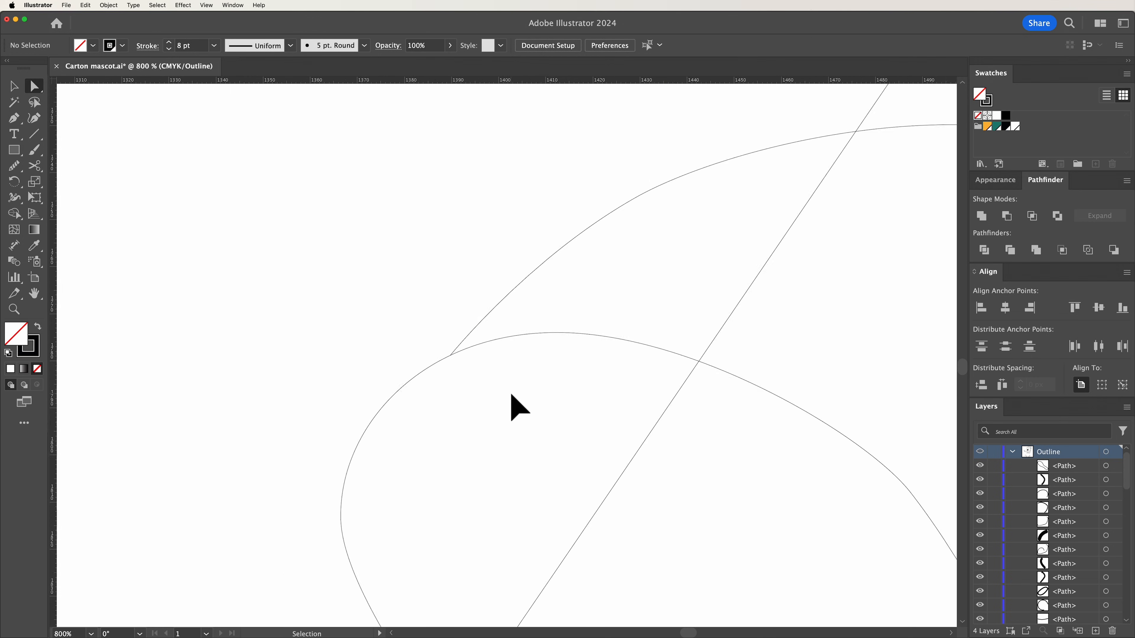
pyautogui.moveTo(512, 391); pyautogui.dragTo(197, 286)
pyautogui.press('super+plus')
pyautogui.press('super+plus')
pyautogui.press('super+plus')
pyautogui.moveTo(330, 299); pyautogui.dragTo(325, 290)
pyautogui.moveTo(512, 231); pyautogui.dragTo(508, 224)
pyautogui.click(648, 581)
# - Join the raised shoe's back curve to the heel crease and the crease's lower end to the sole outline, and return to Preview view
pyautogui.moveTo(648, 581); pyautogui.dragTo(314, 85)
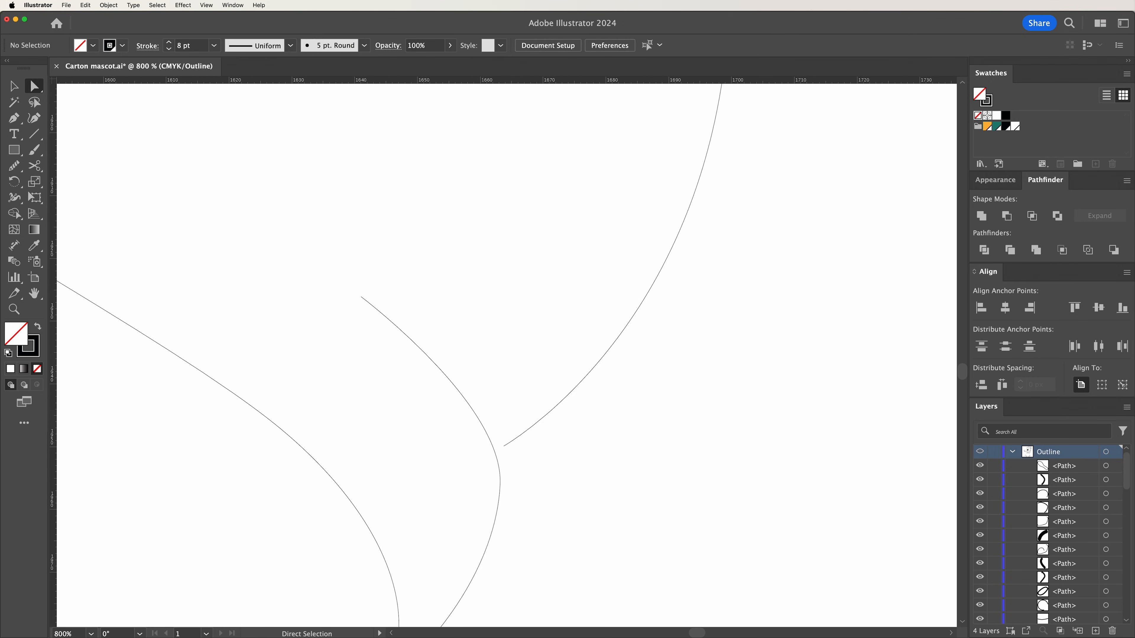
pyautogui.moveTo(506, 446); pyautogui.dragTo(495, 456)
pyautogui.moveTo(706, 329); pyautogui.dragTo(707, 334)
pyautogui.click(518, 550)
pyautogui.moveTo(517, 550); pyautogui.dragTo(543, 400)
pyautogui.moveTo(428, 519); pyautogui.dragTo(467, 485)
pyautogui.click(458, 370)
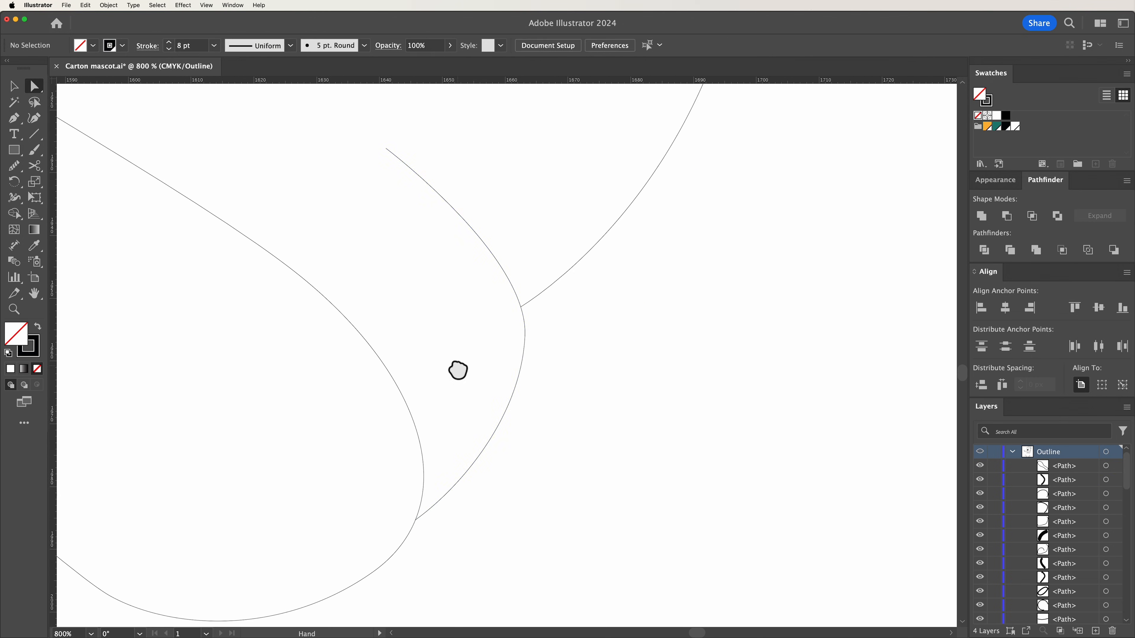
pyautogui.moveTo(474, 259); pyautogui.dragTo(523, 603)
pyautogui.press('super+y')
# - Draw the raised shoe's ankle cuff as a curve above the shoe's upper edge and refine its top handles
pyautogui.press('super+minus')
pyautogui.press('super+minus')
pyautogui.moveTo(603, 223); pyautogui.dragTo(531, 453)
pyautogui.press('p')
pyautogui.click(354, 346)
pyautogui.moveTo(419, 271); pyautogui.dragTo(443, 263)
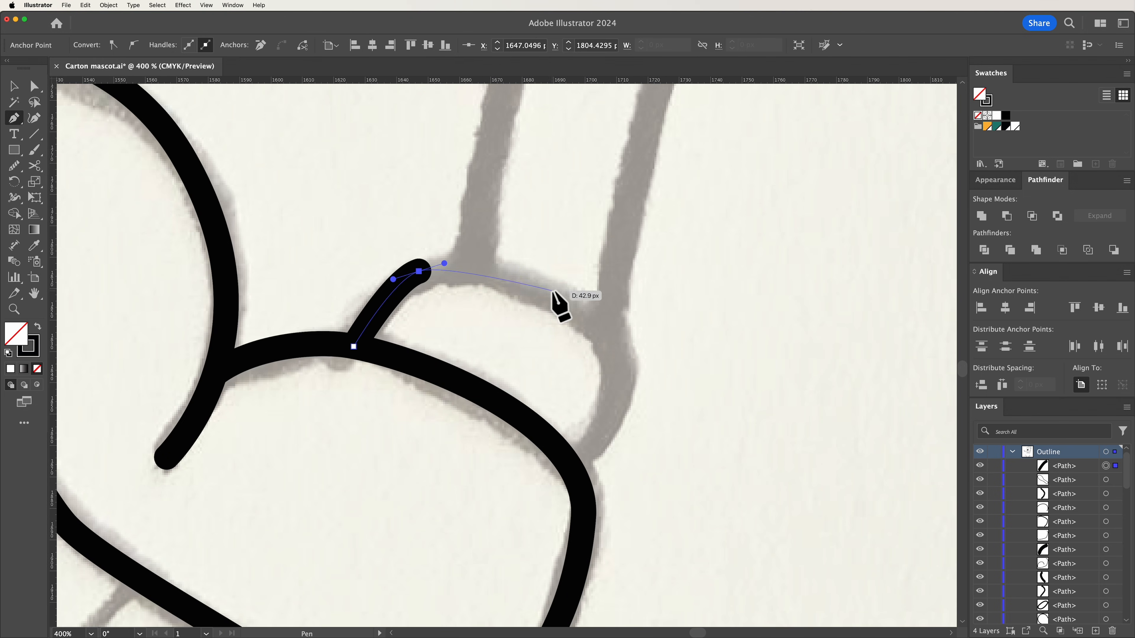
pyautogui.moveTo(554, 294); pyautogui.dragTo(589, 315)
pyautogui.moveTo(574, 472); pyautogui.dragTo(478, 590)
pyautogui.press('a')
pyautogui.click(418, 271)
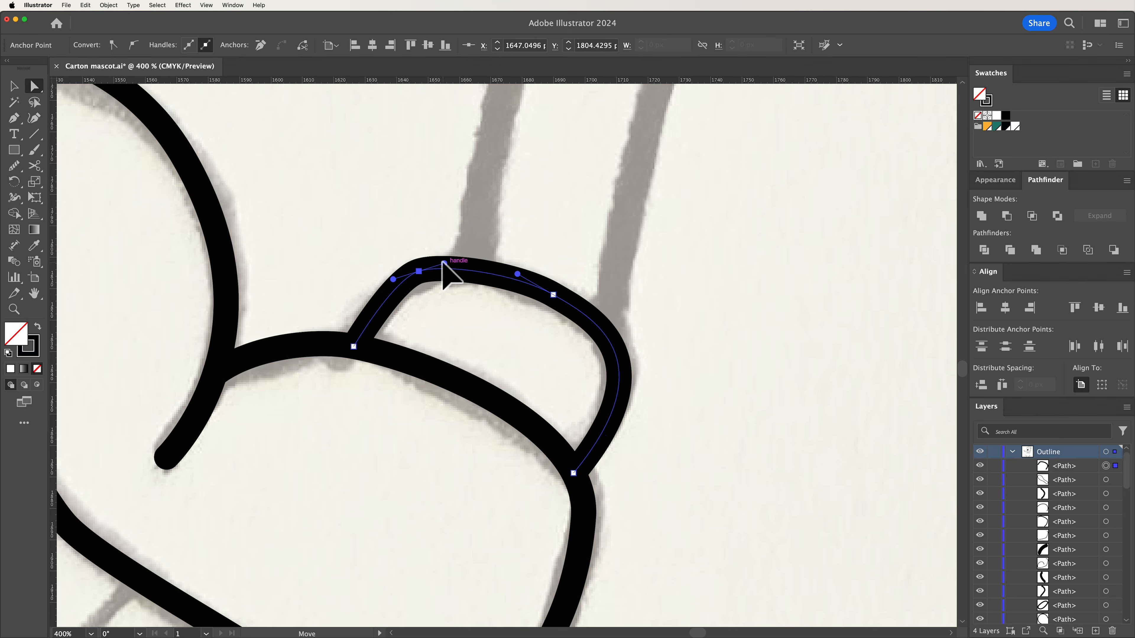
pyautogui.moveTo(442, 263); pyautogui.dragTo(451, 263)
pyautogui.click(714, 331)
# - Draw the raised leg's curved centre line with the Pen tool from the carton's lower edge to the raised shoe's cuff
pyautogui.press('super+minus')
pyautogui.press('super+minus')
pyautogui.press('super+minus')
pyautogui.press('super+minus')
pyautogui.press('super+minus')
pyautogui.press('p')
pyautogui.click(534, 229)
pyautogui.moveTo(390, 419); pyautogui.dragTo(369, 579)
# - Set the raised leg line's stroke weight to 60 pt
pyautogui.press('v')
pyautogui.click(186, 49)
pyautogui.press('BackSpace')
pyautogui.write('60')
pyautogui.press('Return')
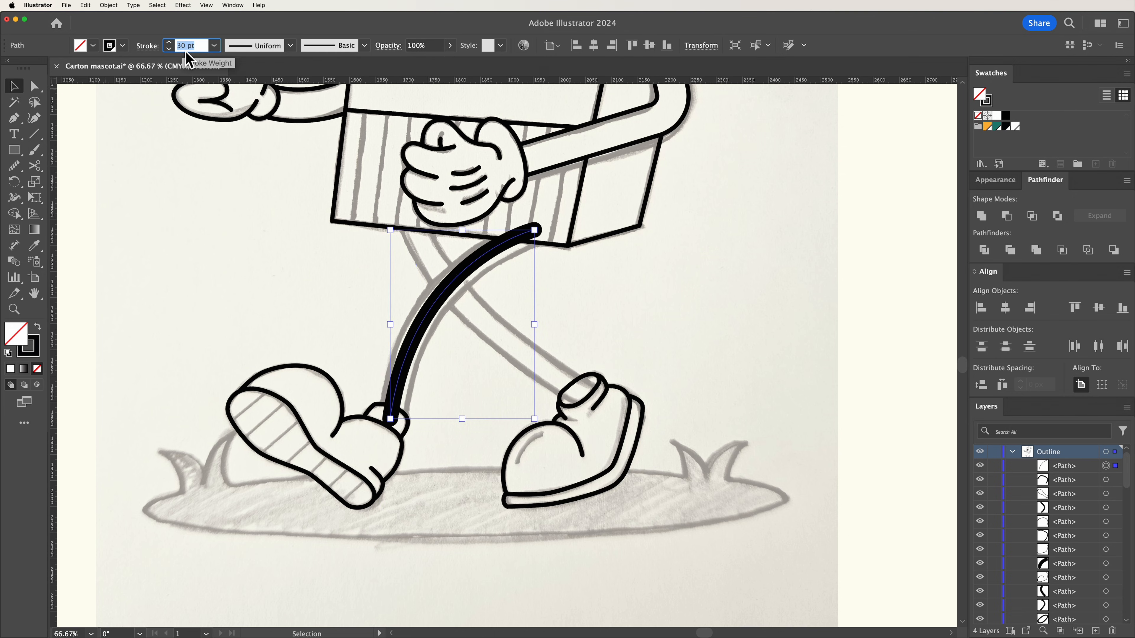
# - Expand the thick raised leg line into a shape and apply the existing 8 pt outline style to it with the Eyedropper
pyautogui.click(108, 5)
pyautogui.click(163, 182)
pyautogui.press('Return')
pyautogui.press('i')
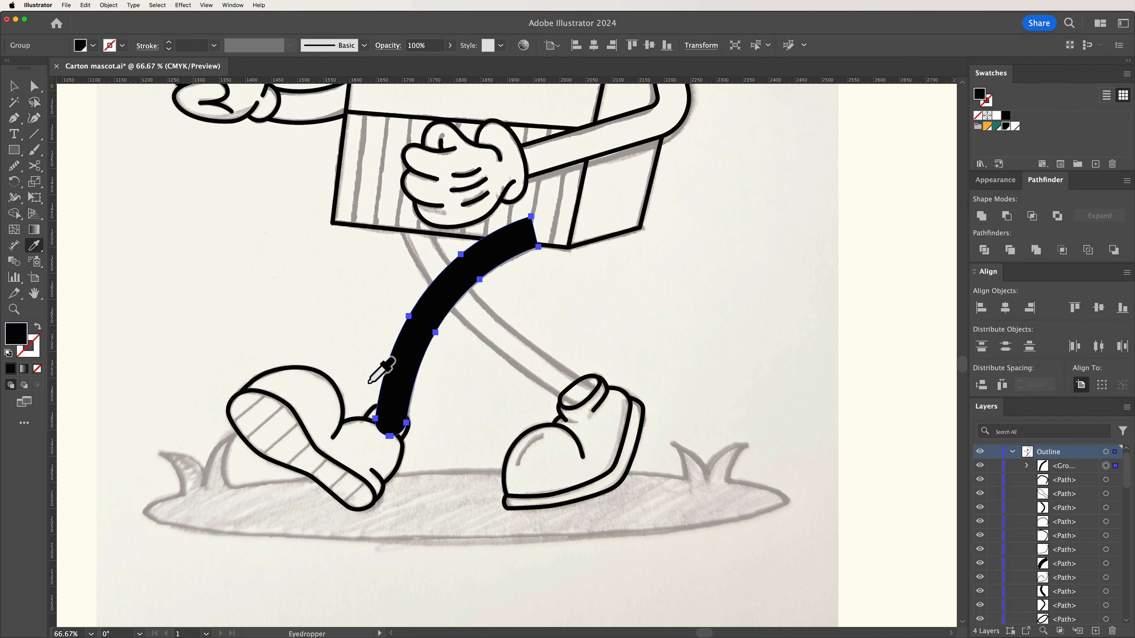
pyautogui.click(376, 407)
pyautogui.press('v')
pyautogui.click(477, 368)
# - Draw the other leg's curved centre line from the carton's lower edge down into the planted shoe's ankle opening
pyautogui.moveTo(477, 368); pyautogui.dragTo(426, 367)
pyautogui.press('p')
pyautogui.click(356, 210)
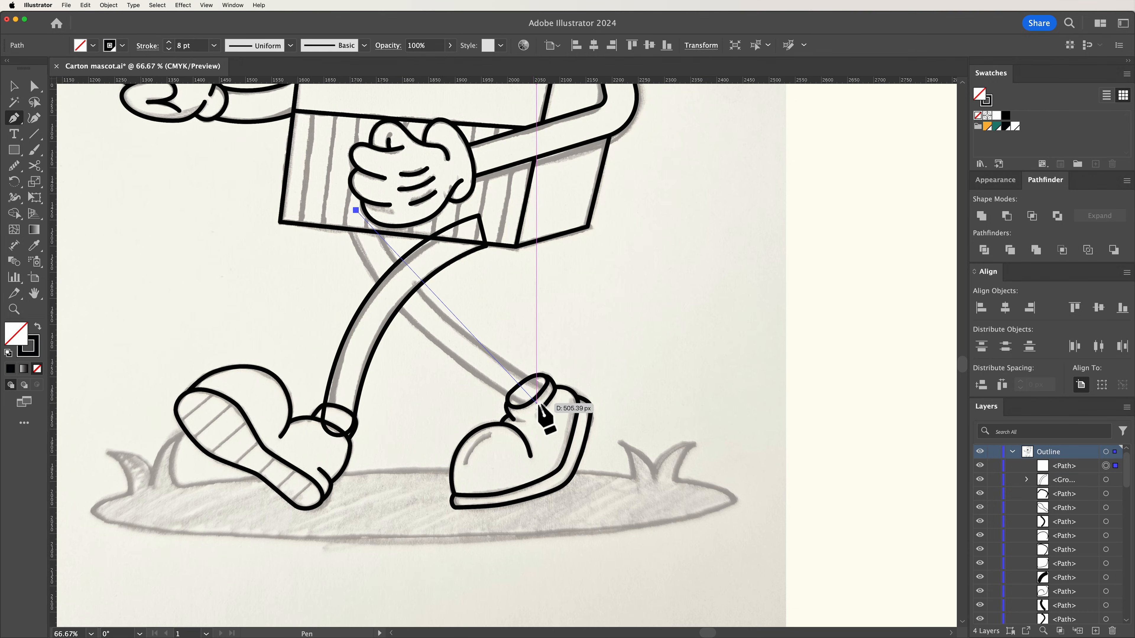
pyautogui.moveTo(551, 404)
pyautogui.mouseDown()
pyautogui.moveTo(578, 405)
pyautogui.moveTo(726, 499)
pyautogui.mouseUp()
pyautogui.scroll(1, 639, 491)
# - Set the planted leg line's stroke weight to 60 pt
pyautogui.press('v')
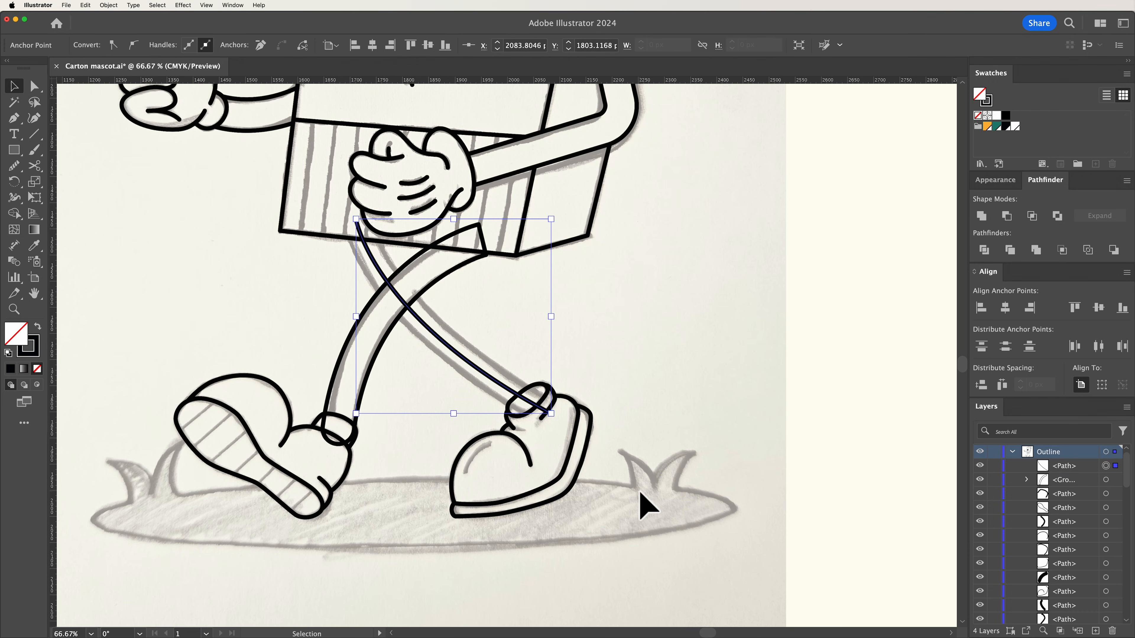
pyautogui.click(201, 151)
pyautogui.click(482, 371)
pyautogui.doubleClick(180, 48)
pyautogui.write('60')
pyautogui.press('Return')
# - Expand the thick planted leg line into a shape and apply the existing 8 pt outline style to it with the Eyedropper
pyautogui.click(108, 5)
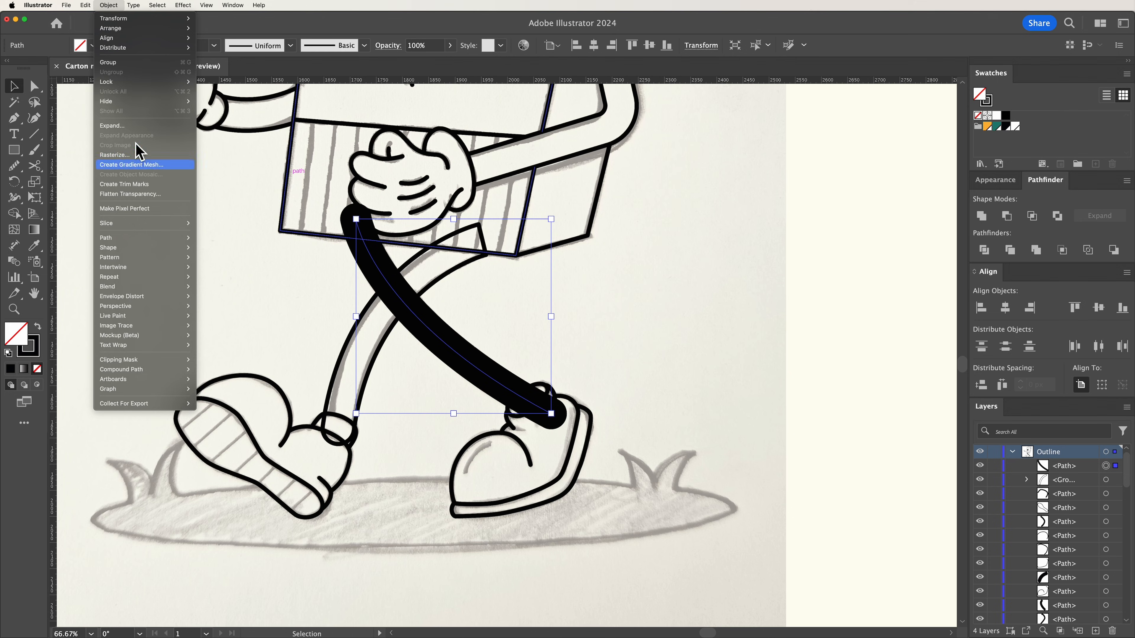
pyautogui.click(134, 154)
pyautogui.press('Return')
pyautogui.press('i')
pyautogui.click(385, 342)
pyautogui.press('v')
pyautogui.click(459, 457)
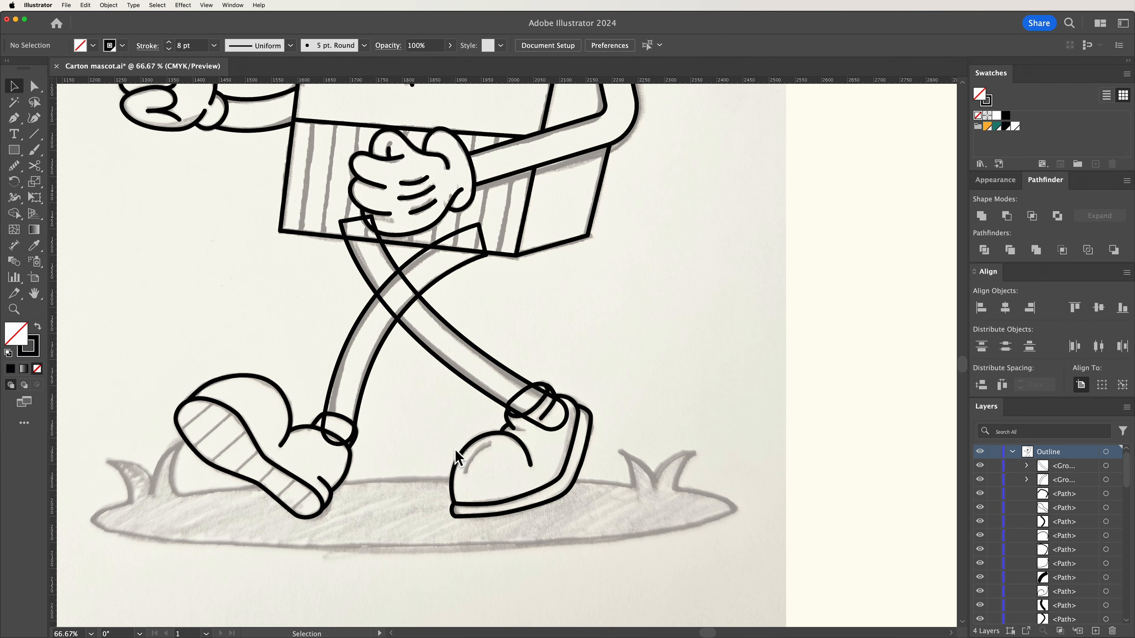
# - Cut the planted shoe's ankle ellipse where the leg crosses it and delete the arc lying across the leg
pyautogui.press('super+equal')
pyautogui.press('super+equal')
pyautogui.press('super+equal')
pyautogui.press('super+equal')
pyautogui.moveTo(504, 550); pyautogui.dragTo(472, 378)
pyautogui.click(453, 335)
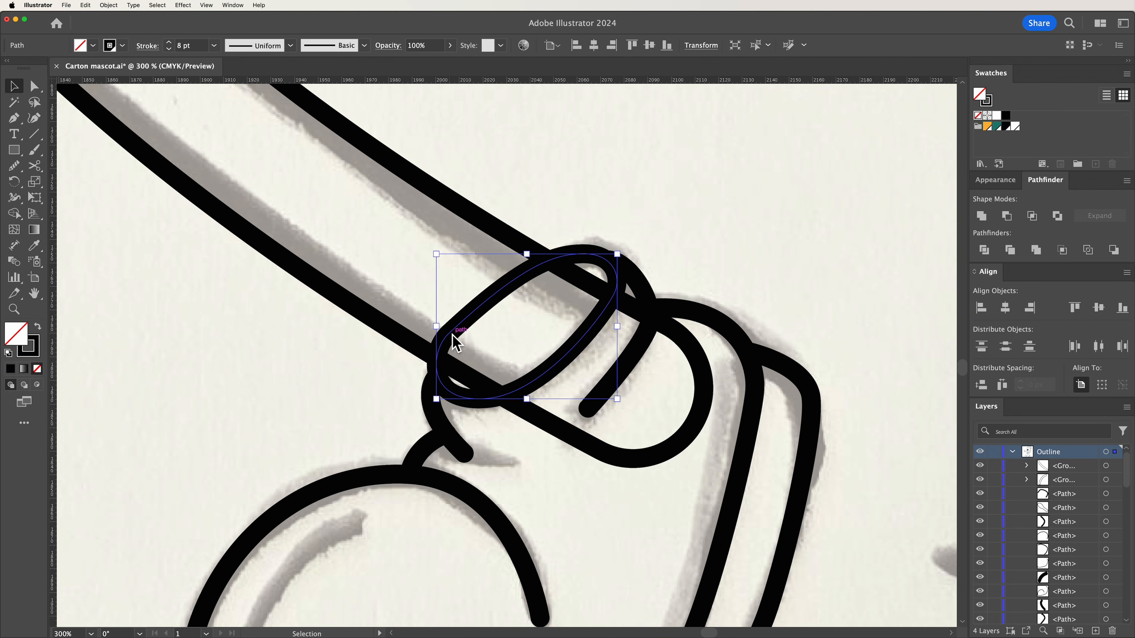
pyautogui.press('c')
pyautogui.click(437, 357)
pyautogui.click(549, 261)
pyautogui.press('Delete')
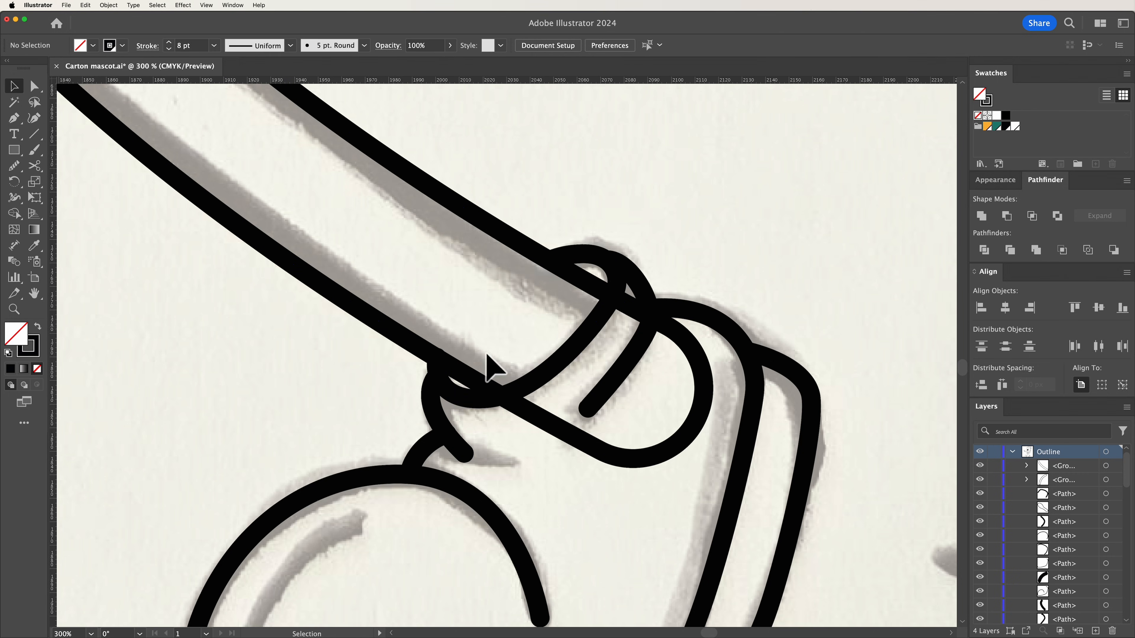
# - Cut the planted leg's outline at the ankle opening and remove the rounded end that extends into the shoe
pyautogui.click(501, 396)
pyautogui.press('super+minus')
pyautogui.press('super+minus')
pyautogui.press('super+minus')
pyautogui.press('super+minus')
pyautogui.press('super+minus')
pyautogui.press('super+minus')
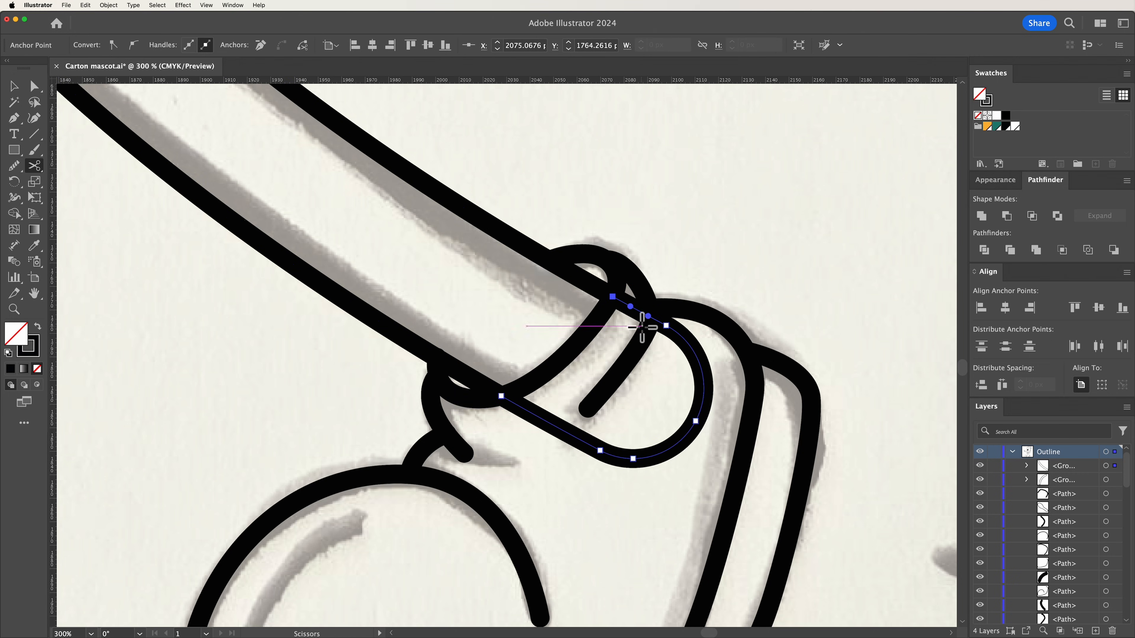
pyautogui.press('v')
pyautogui.press('shift+super+a')
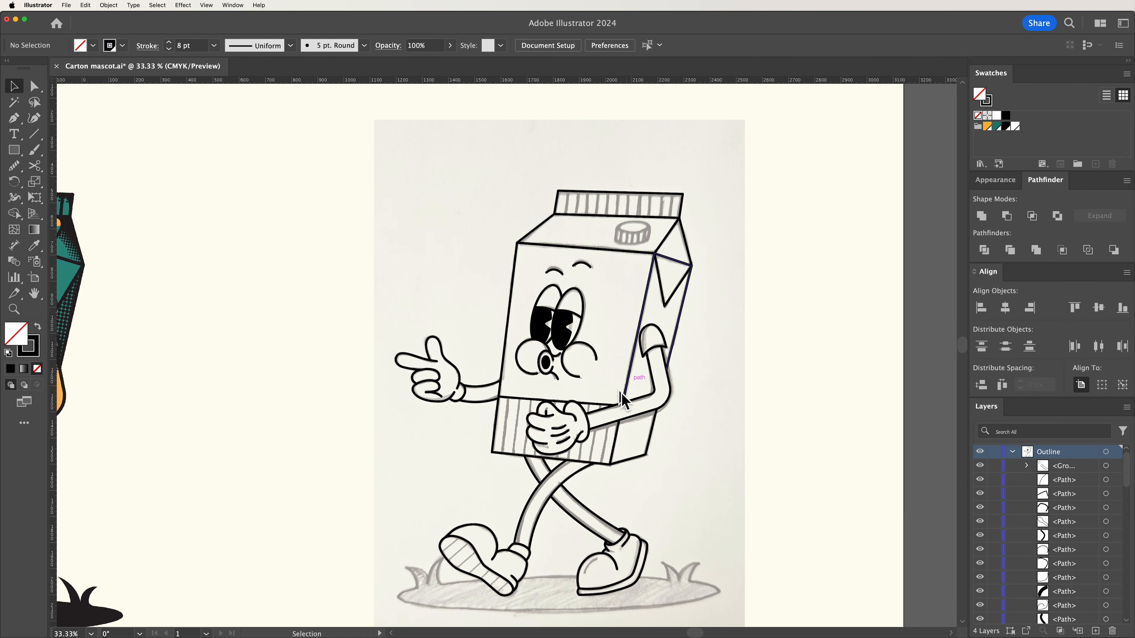
# - Draw a straight 8 pt line over the leftmost sketched stripe of the carton's top flap, from its upper to its lower edge
pyautogui.press('super+plus')
pyautogui.press('super+plus')
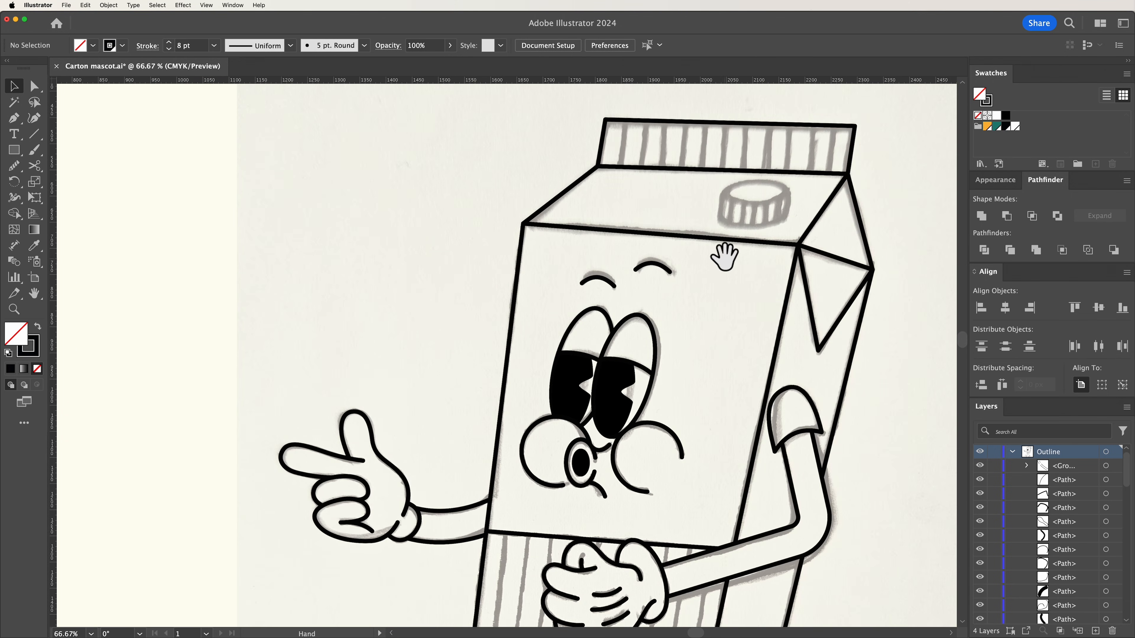
pyautogui.moveTo(723, 258); pyautogui.dragTo(589, 395)
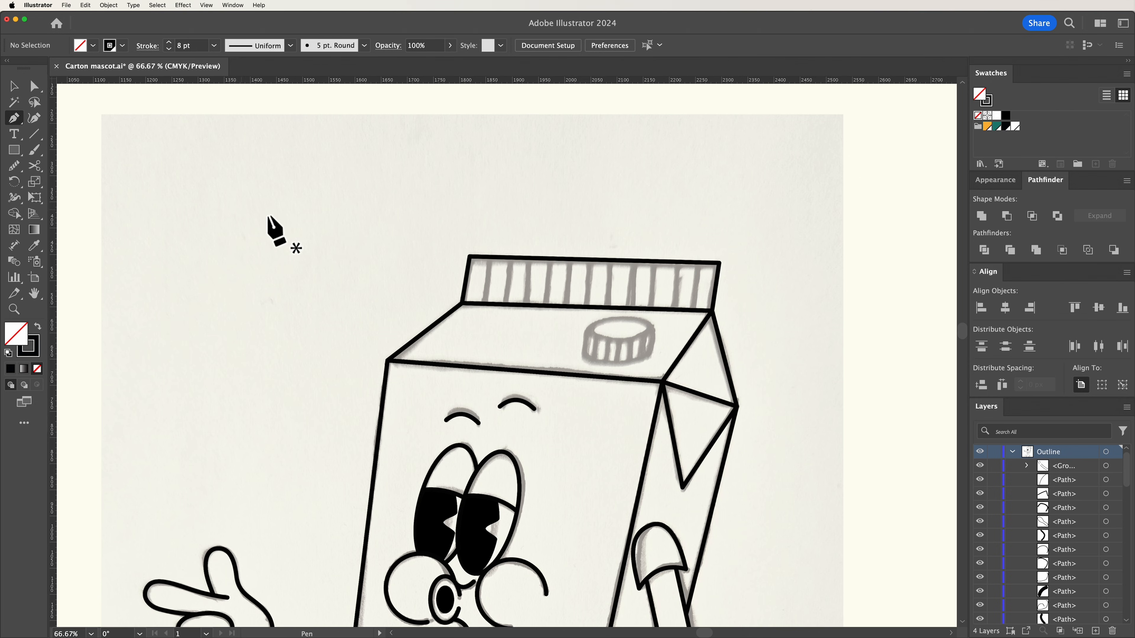
pyautogui.click(488, 257)
pyautogui.click(483, 304)
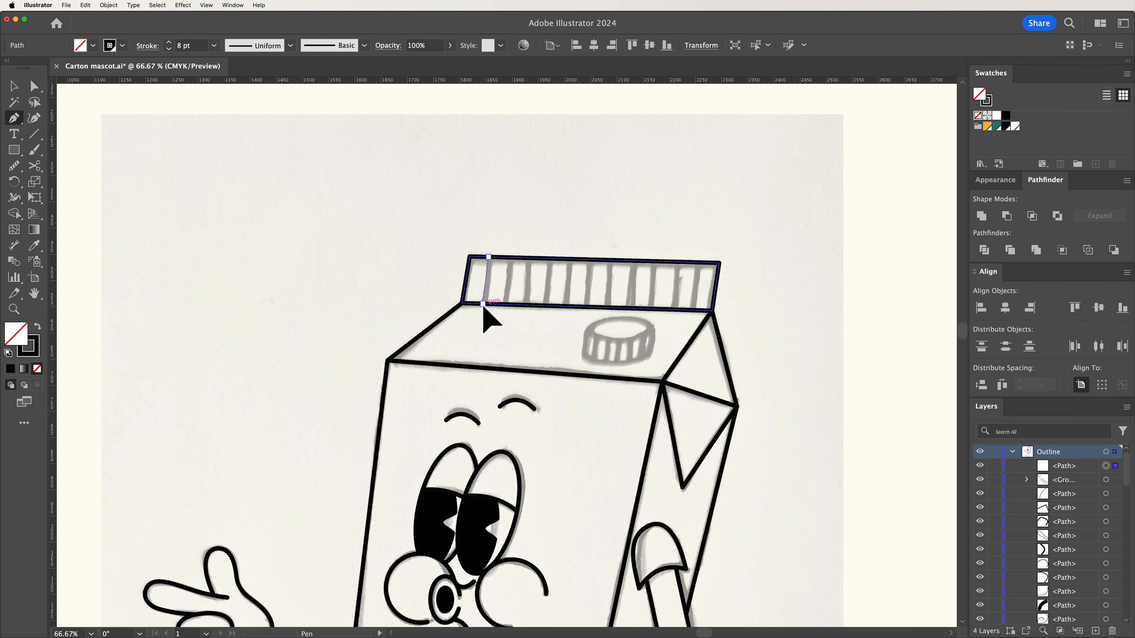
pyautogui.press('v')
pyautogui.click(531, 209)
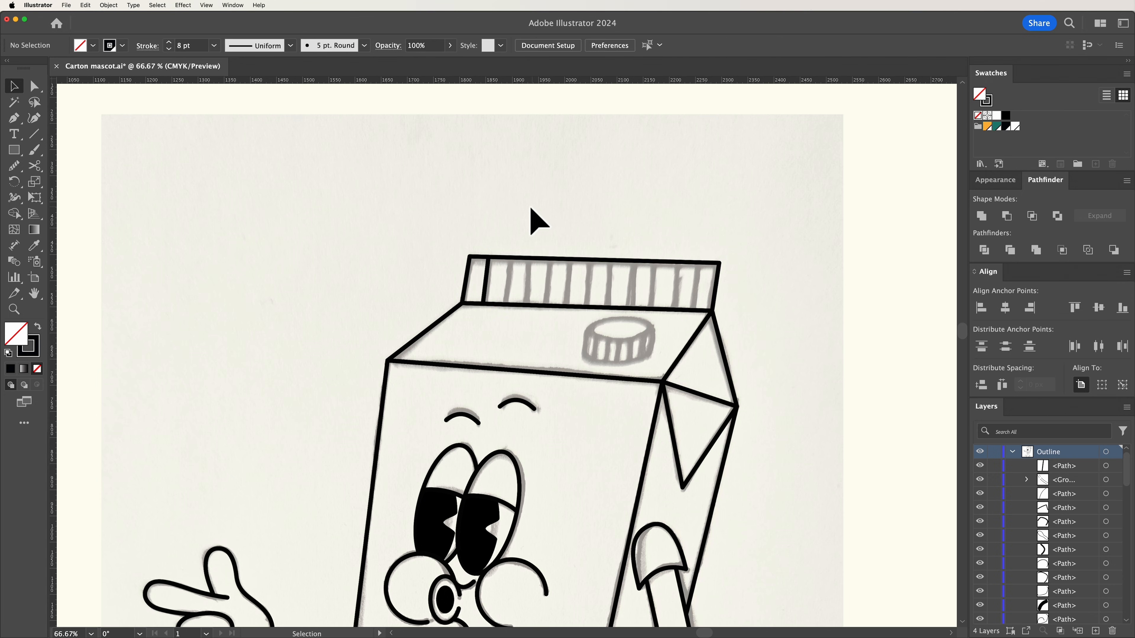
# - Draw a matching straight line over the rightmost sketched stripe of the carton's top flap
pyautogui.click(696, 262)
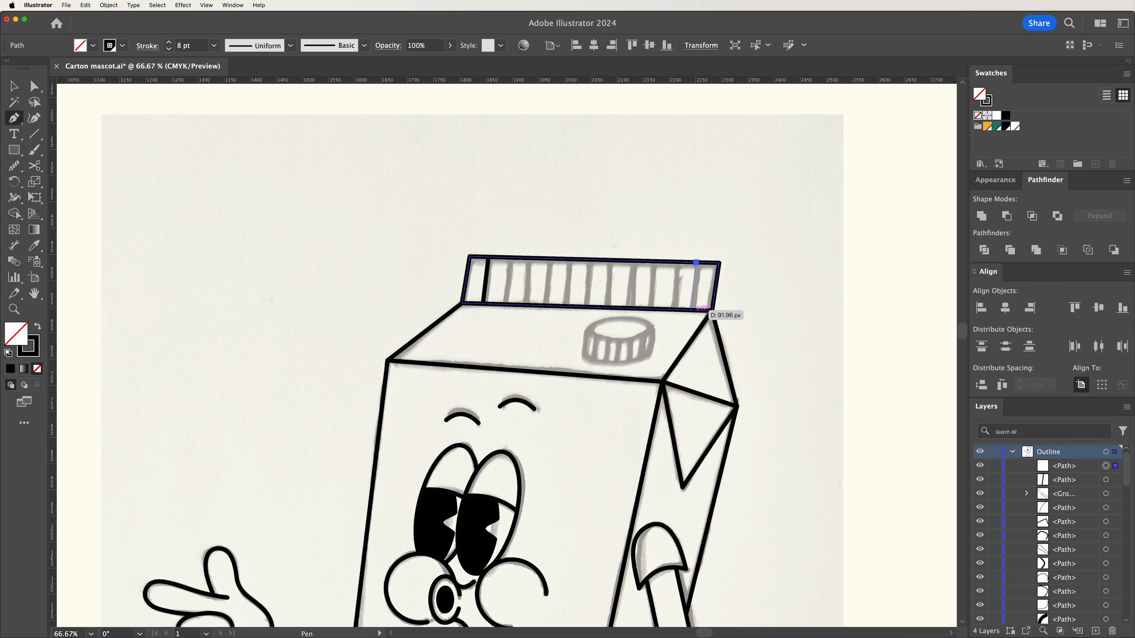
pyautogui.click(691, 309)
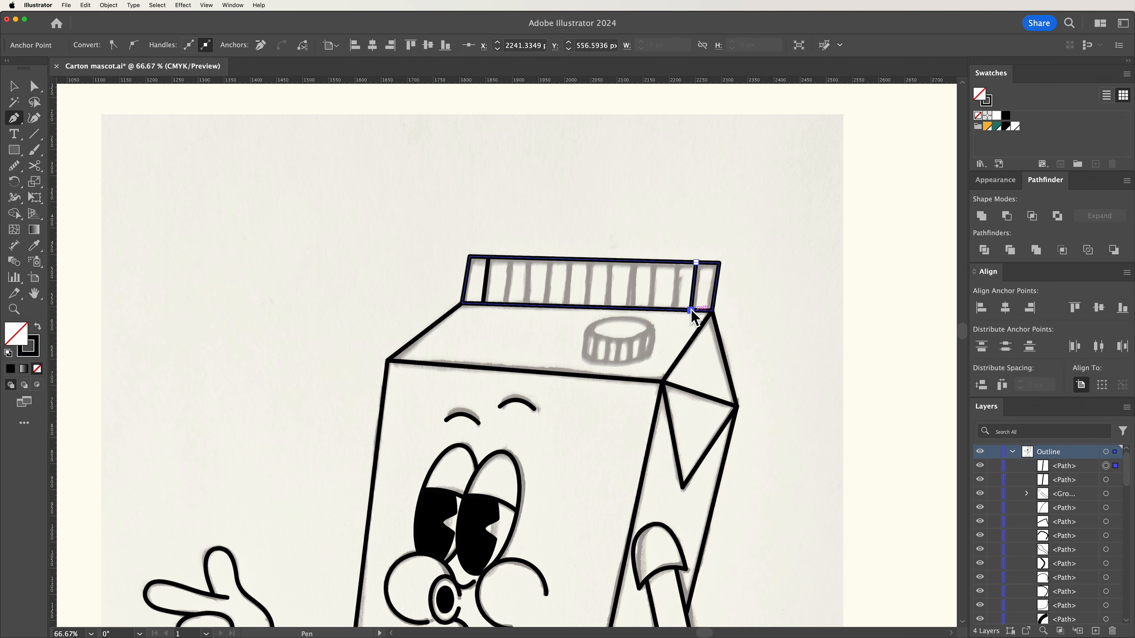
pyautogui.press('v')
pyautogui.click(791, 279)
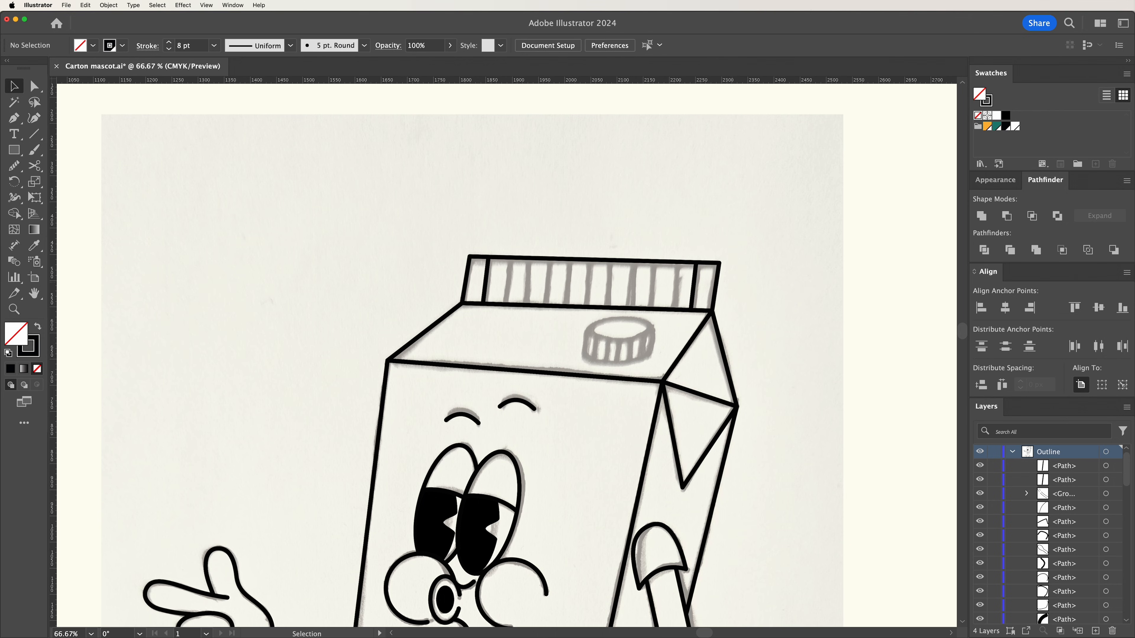
# - Select both top flap lines and set the blend spacing to Specified Steps with 8 steps
pyautogui.click(699, 293)
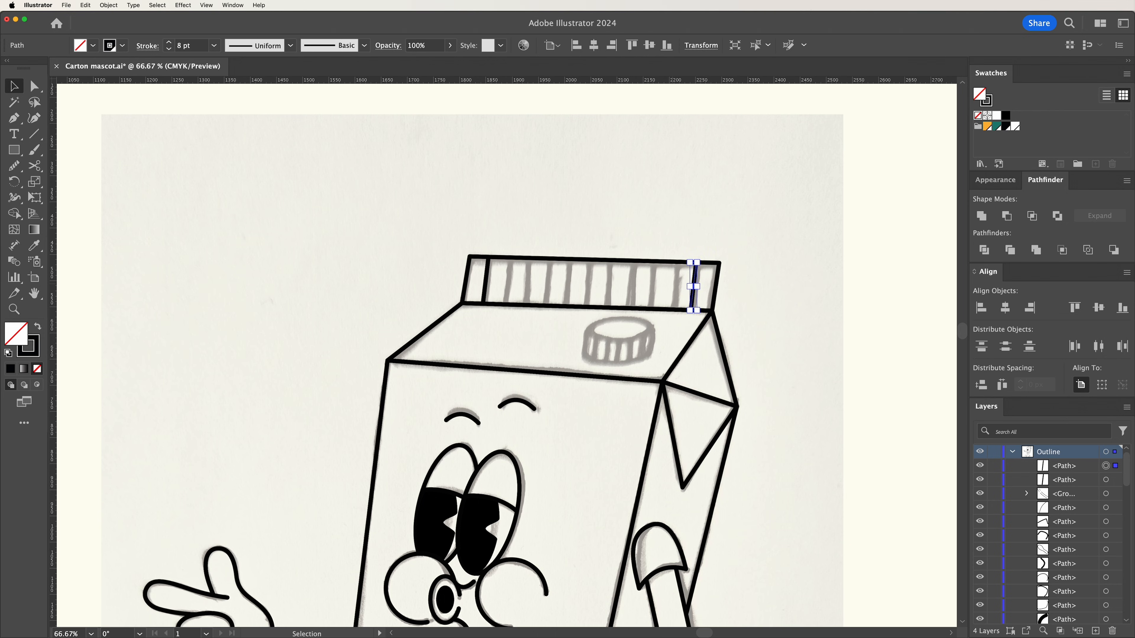
pyautogui.keyDown('shift'); pyautogui.click(494, 289); pyautogui.keyUp('shift')
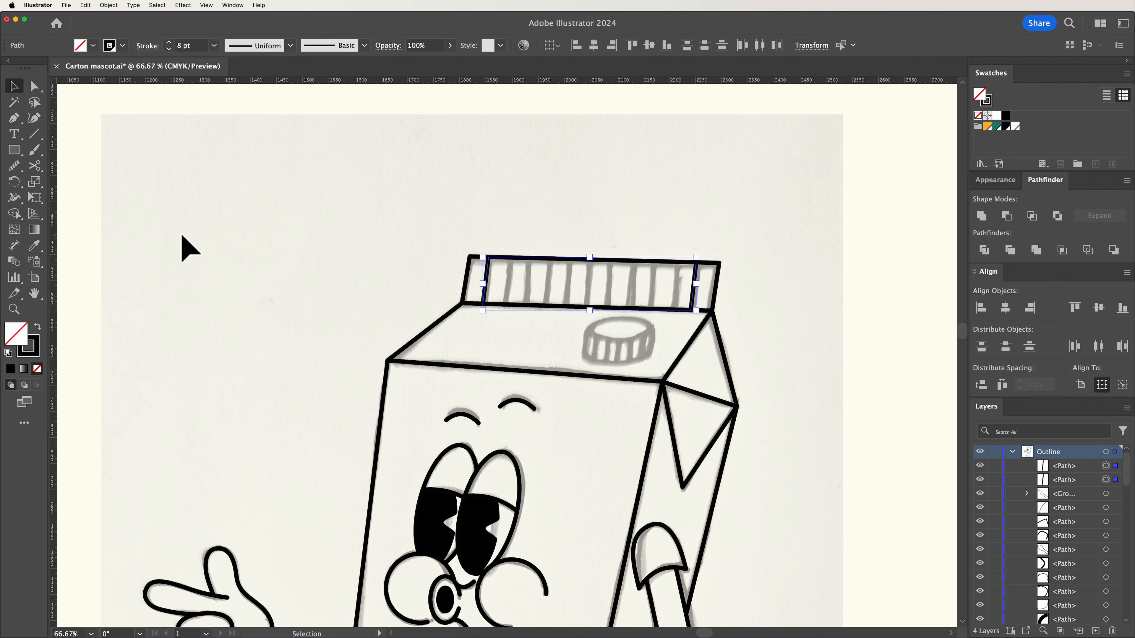
pyautogui.click(21, 265)
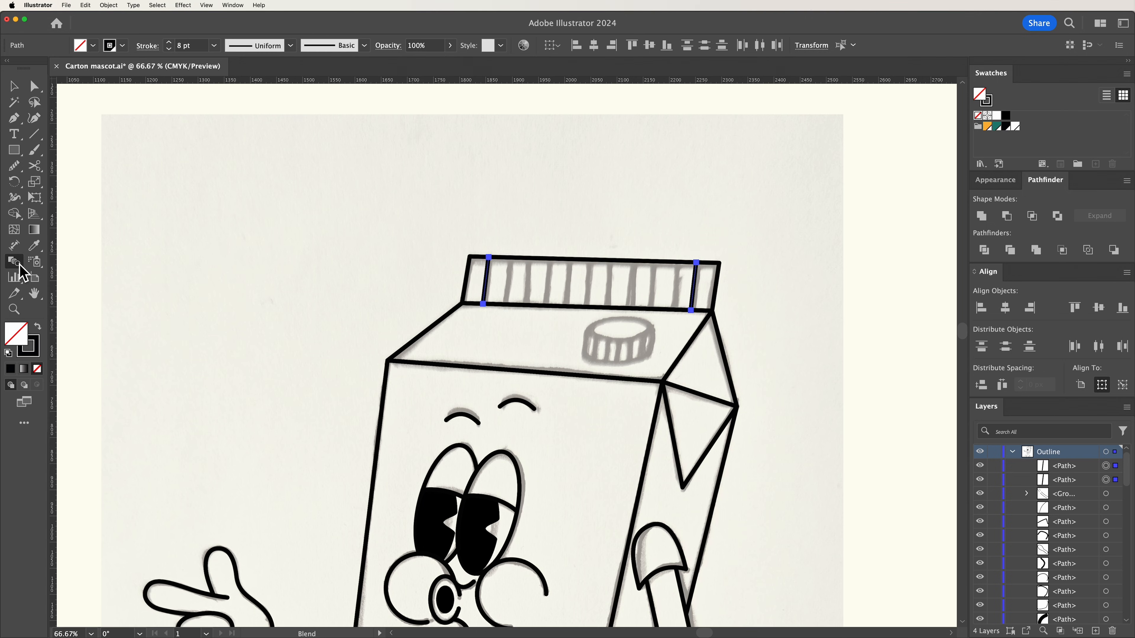
pyautogui.doubleClick(20, 265)
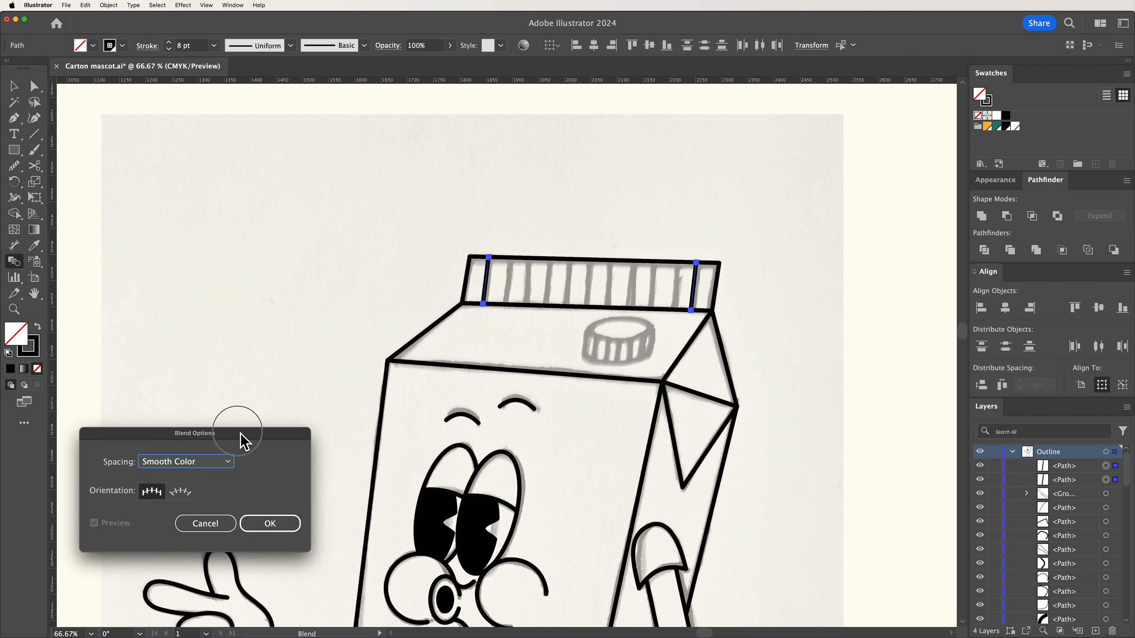
pyautogui.moveTo(241, 436); pyautogui.dragTo(315, 212)
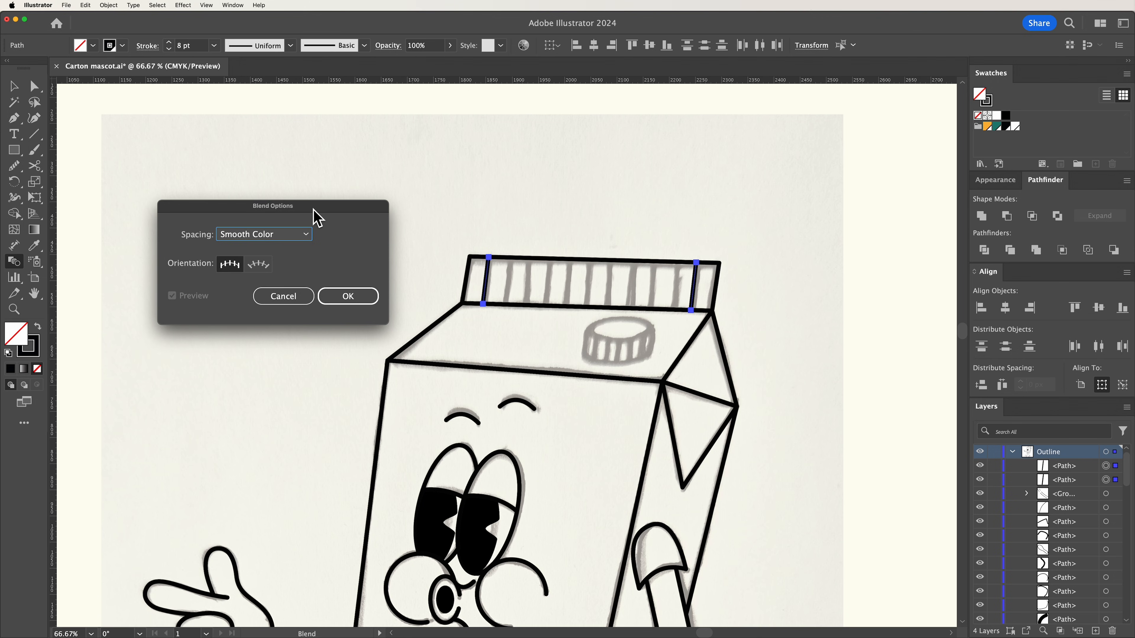
pyautogui.click(305, 235)
pyautogui.click(259, 263)
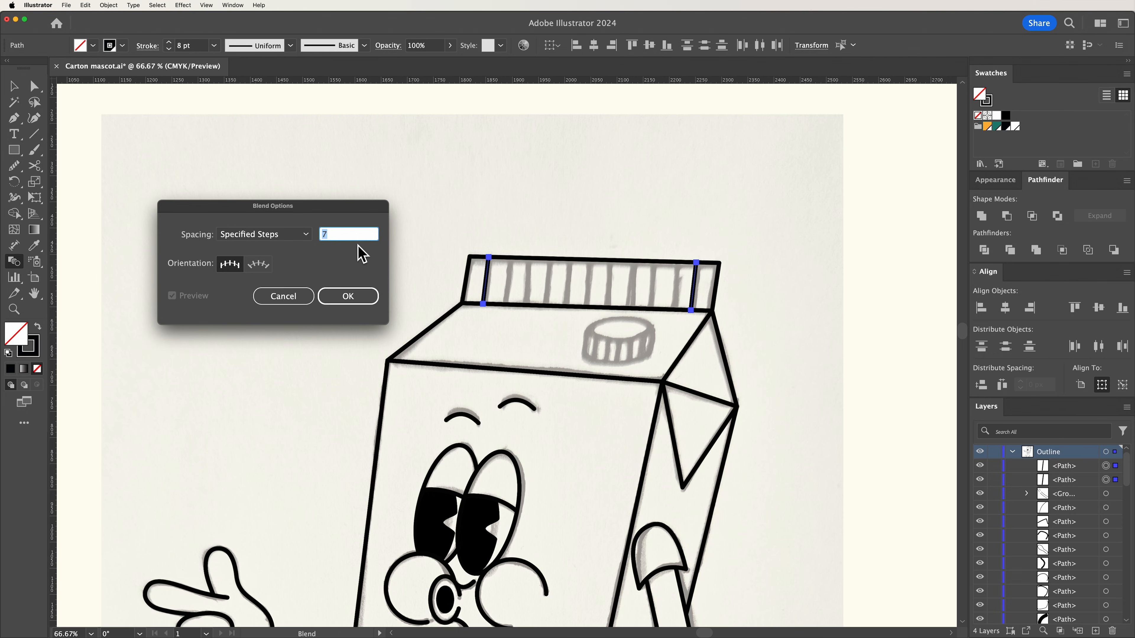
pyautogui.click(351, 303)
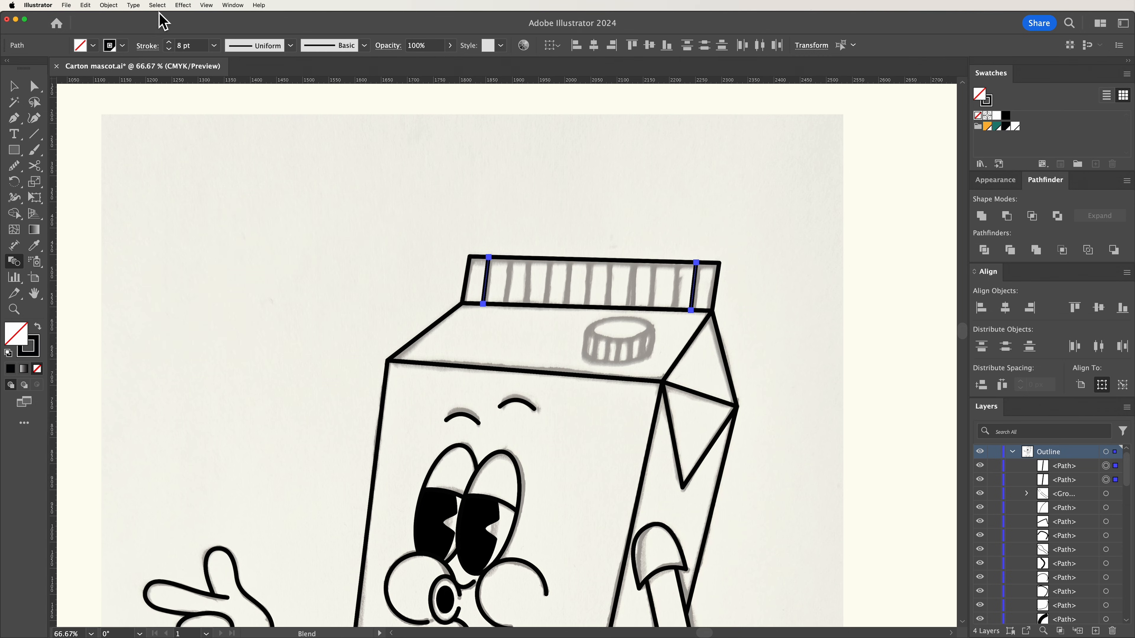
# - Make a blend between the two top flap lines to fill the flap with evenly spaced stripes
pyautogui.click(109, 5)
pyautogui.moveTo(134, 287)
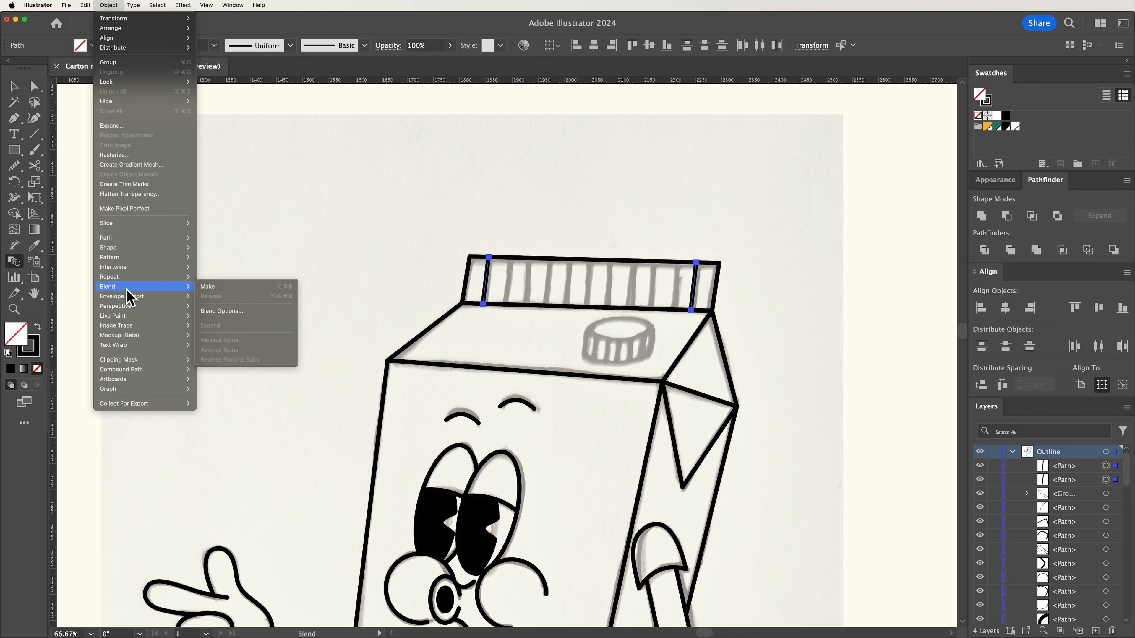
pyautogui.click(220, 289)
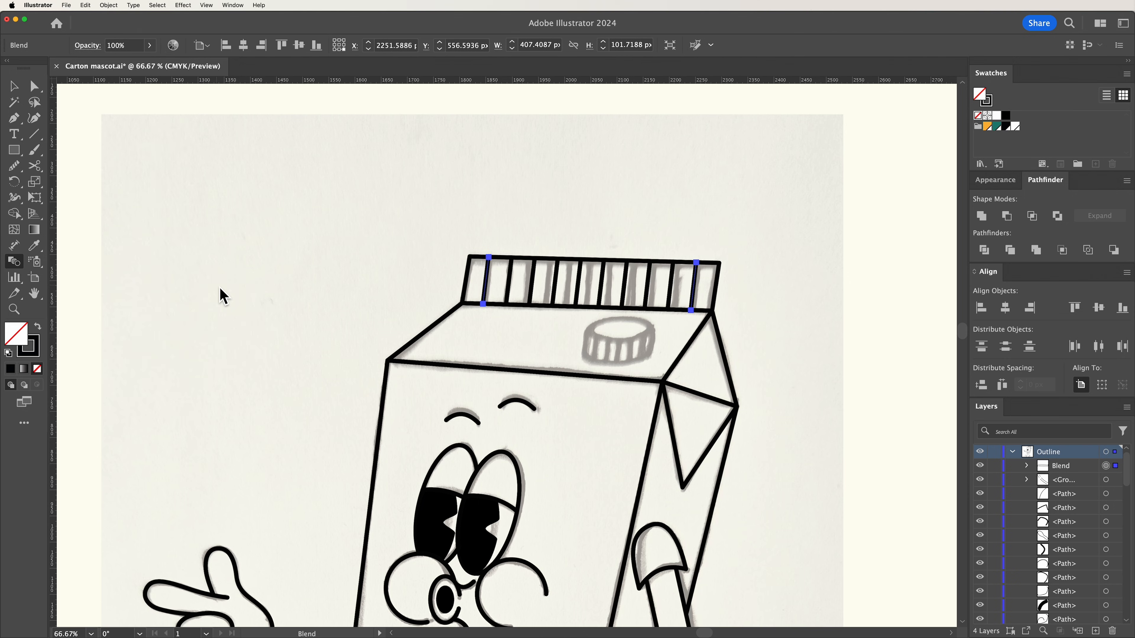
pyautogui.click(15, 87)
pyautogui.click(585, 207)
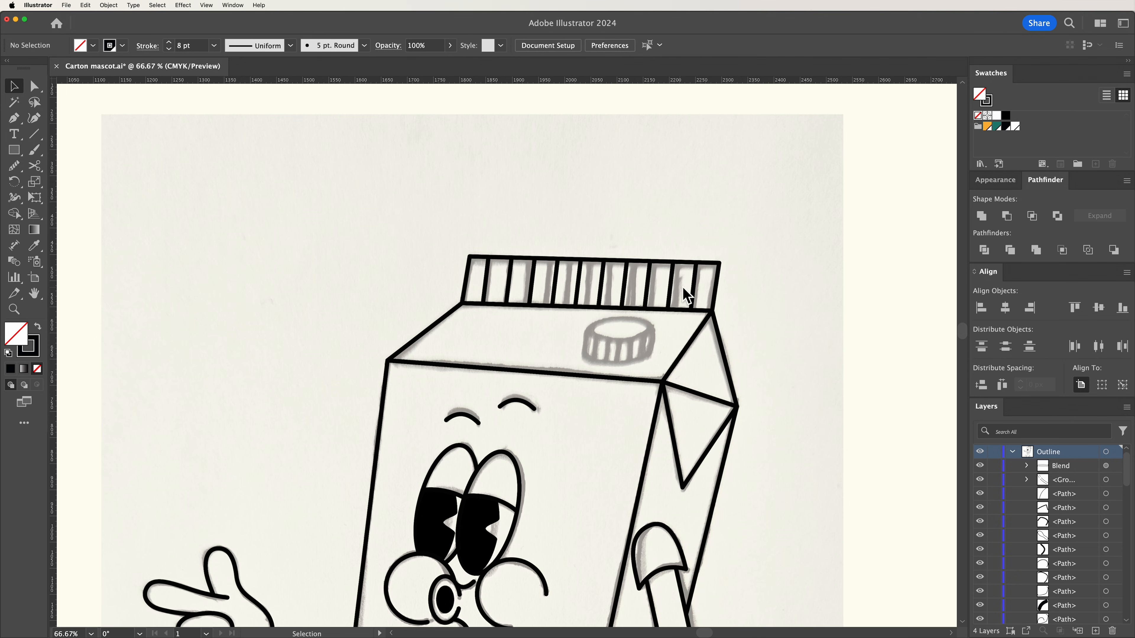
# - Expand the top flap blend with Object, Fill and Stroke enabled, and ungroup the resulting lines
pyautogui.click(559, 290)
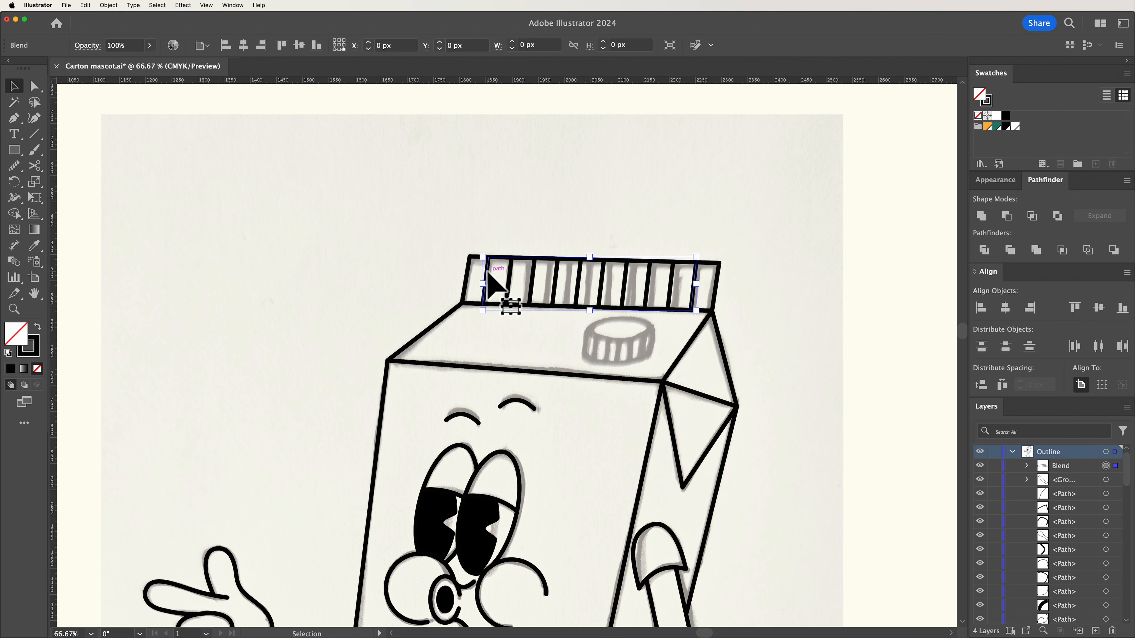
pyautogui.click(109, 6)
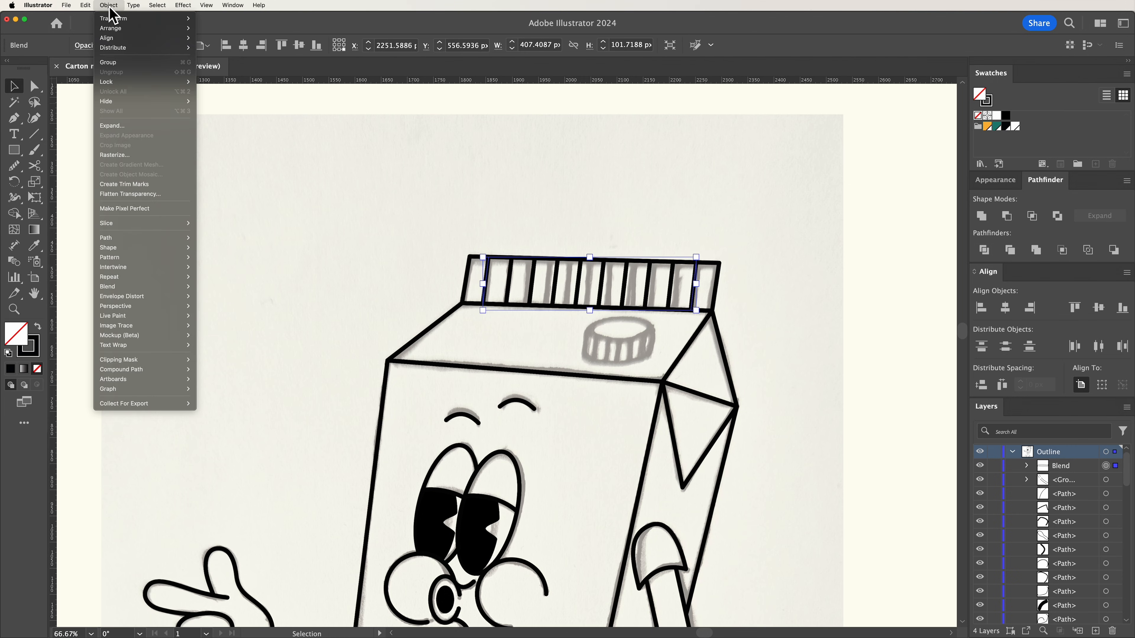
pyautogui.click(136, 126)
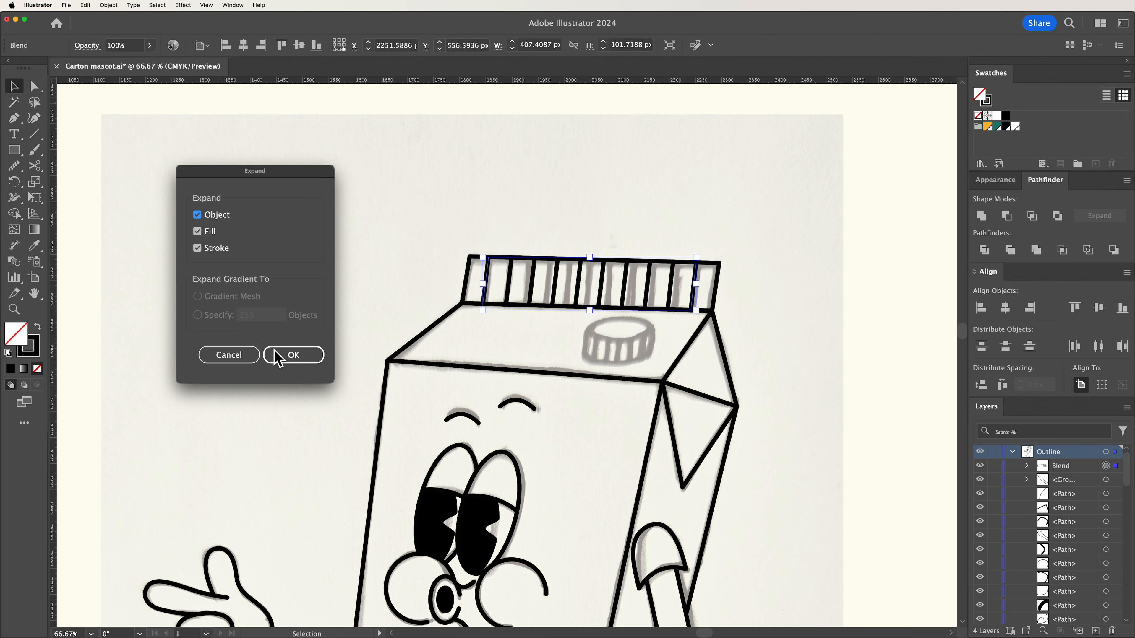
pyautogui.click(278, 356)
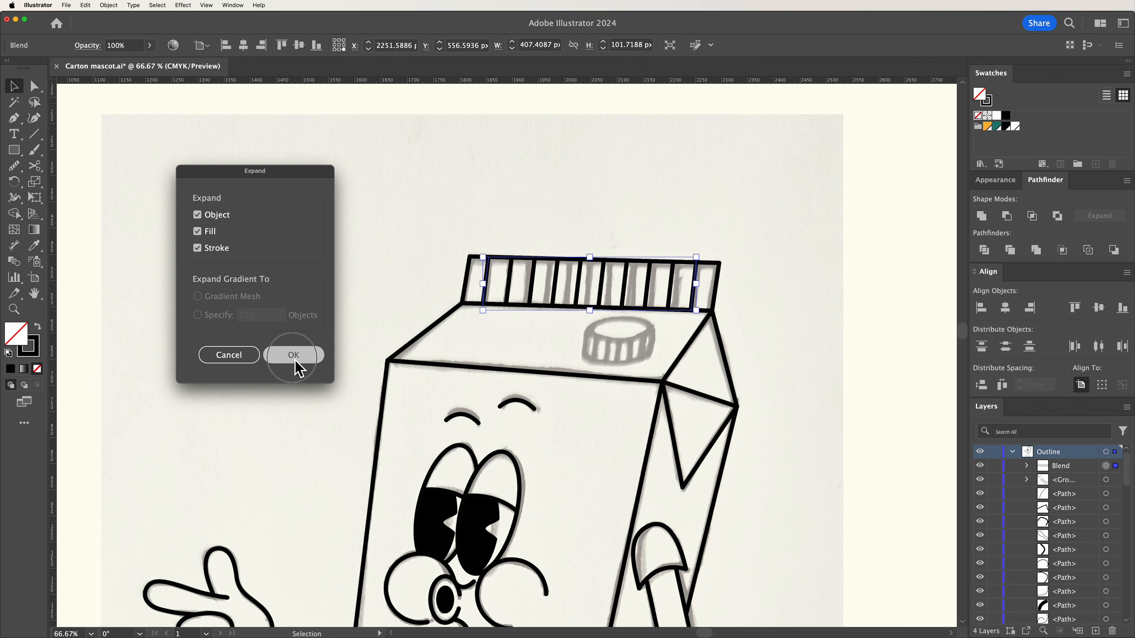
pyautogui.rightClick(489, 288)
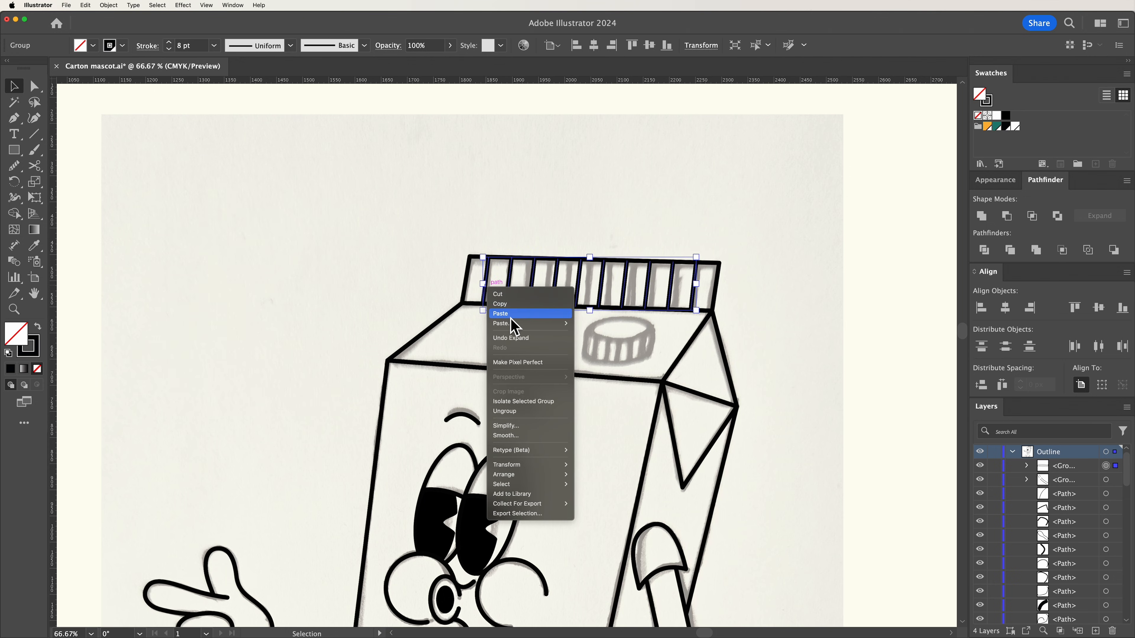
pyautogui.click(520, 411)
pyautogui.click(430, 275)
# - Select several top flap stripes one at a time to check that each is an independent path
pyautogui.click(511, 282)
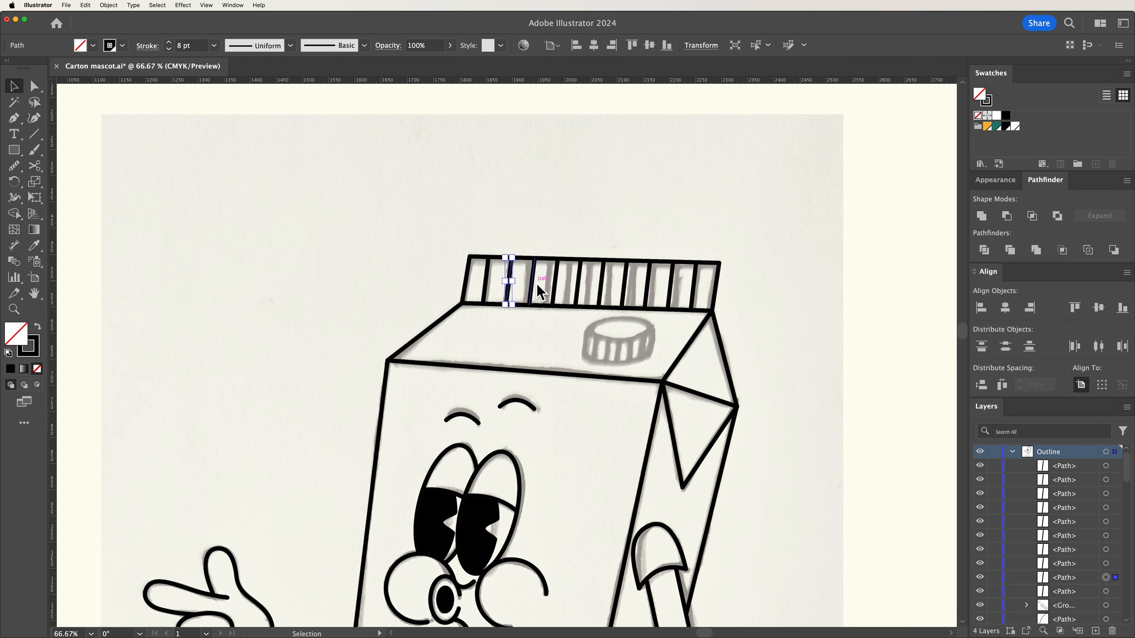
pyautogui.click(532, 282)
pyautogui.click(551, 281)
pyautogui.click(555, 282)
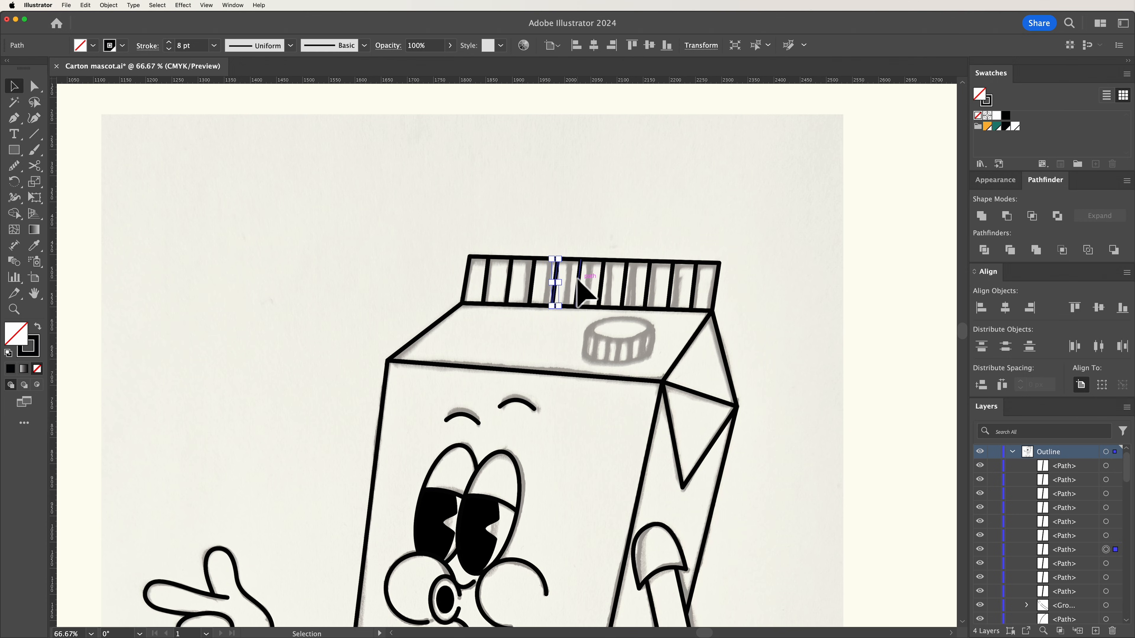
pyautogui.click(603, 281)
pyautogui.click(607, 235)
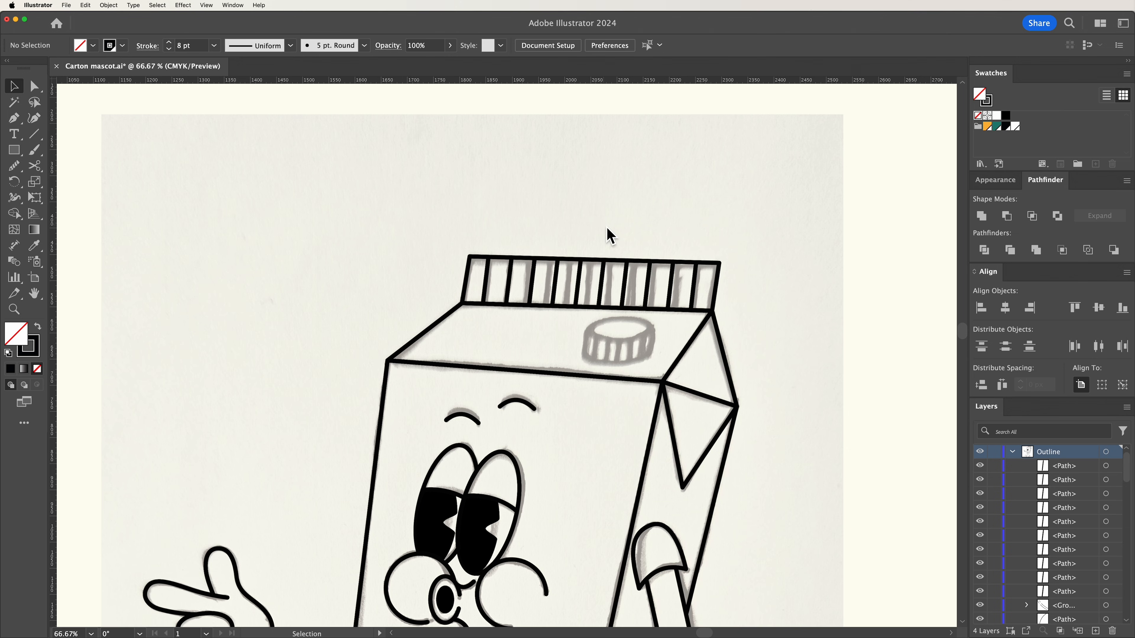
# - Draw straight lines over the first and last sketched stripes of the carton front's lower panel, spanning its upper and lower edges
pyautogui.click(303, 248)
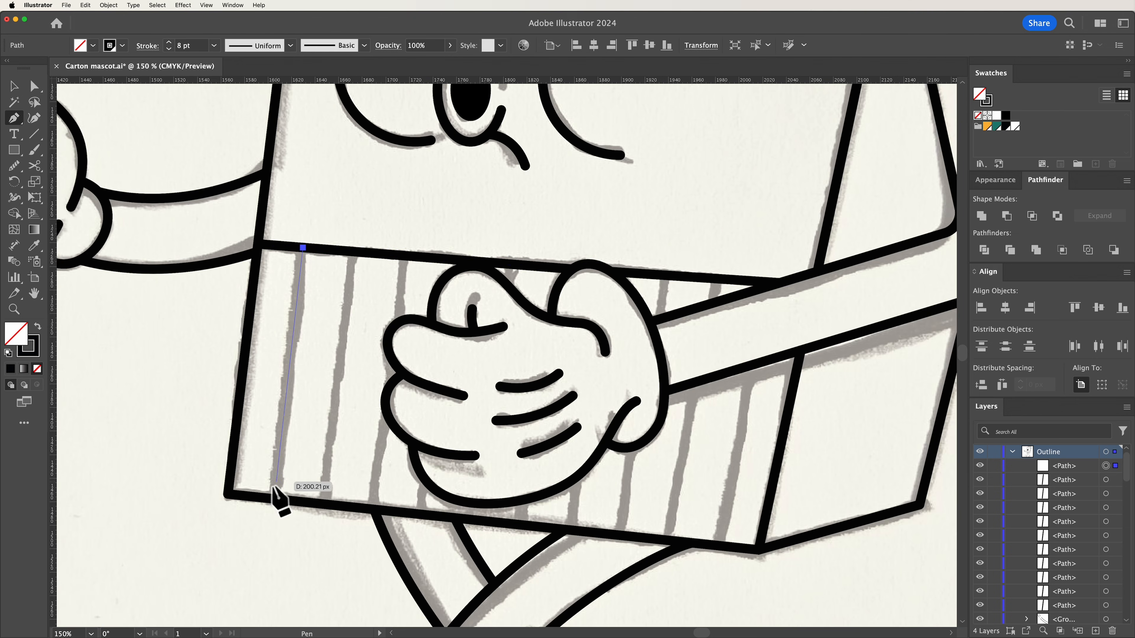
pyautogui.click(271, 498)
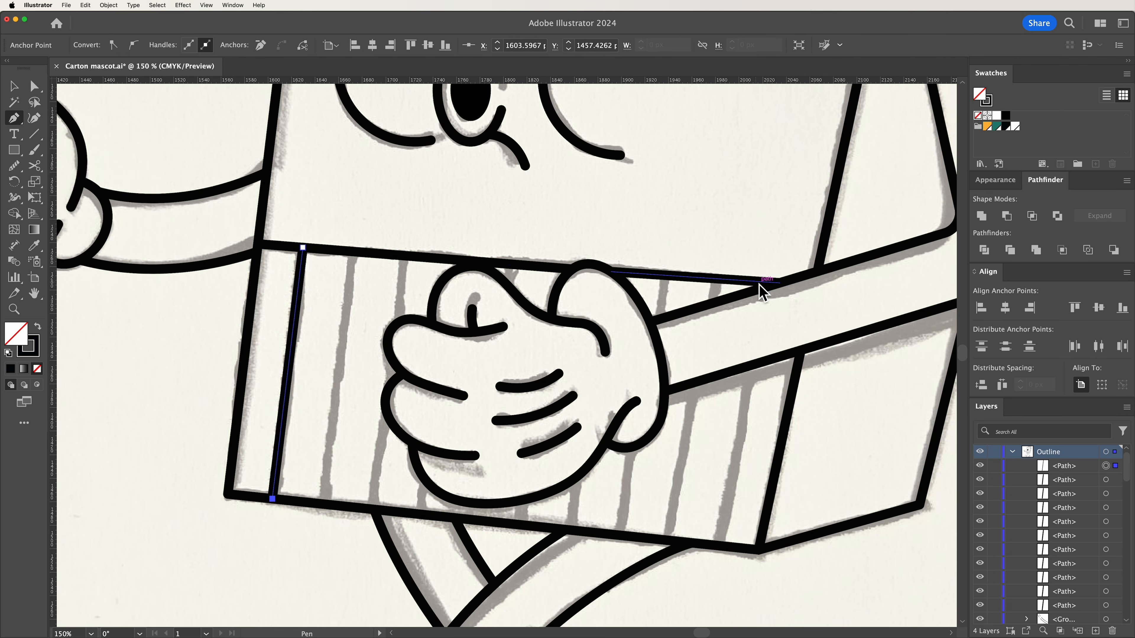
pyautogui.click(759, 282)
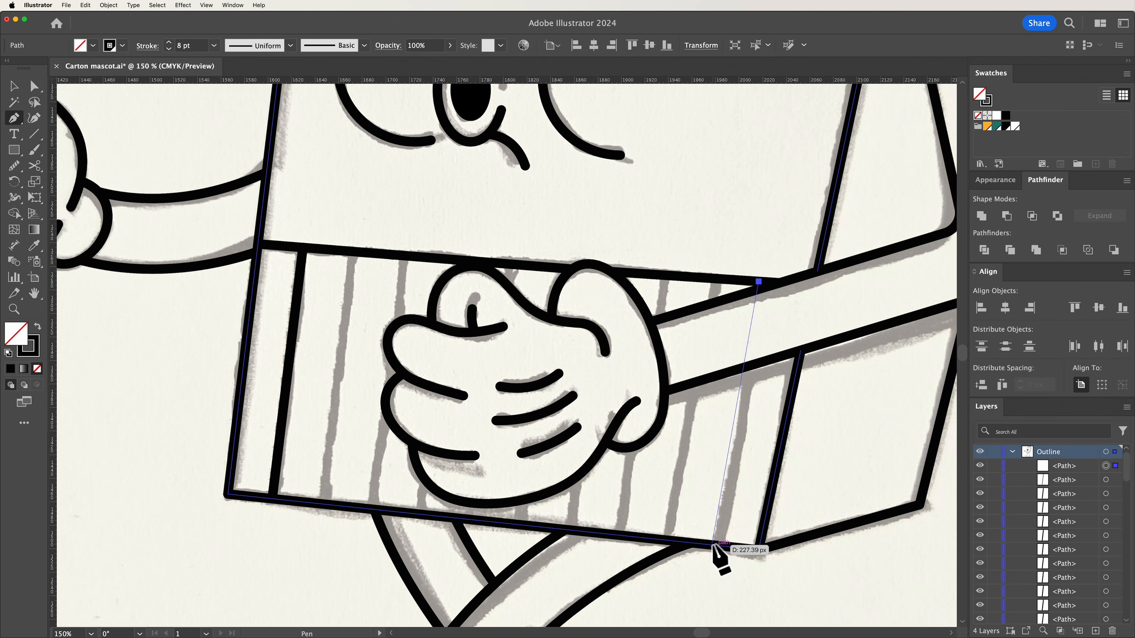
pyautogui.click(715, 548)
pyautogui.press('v')
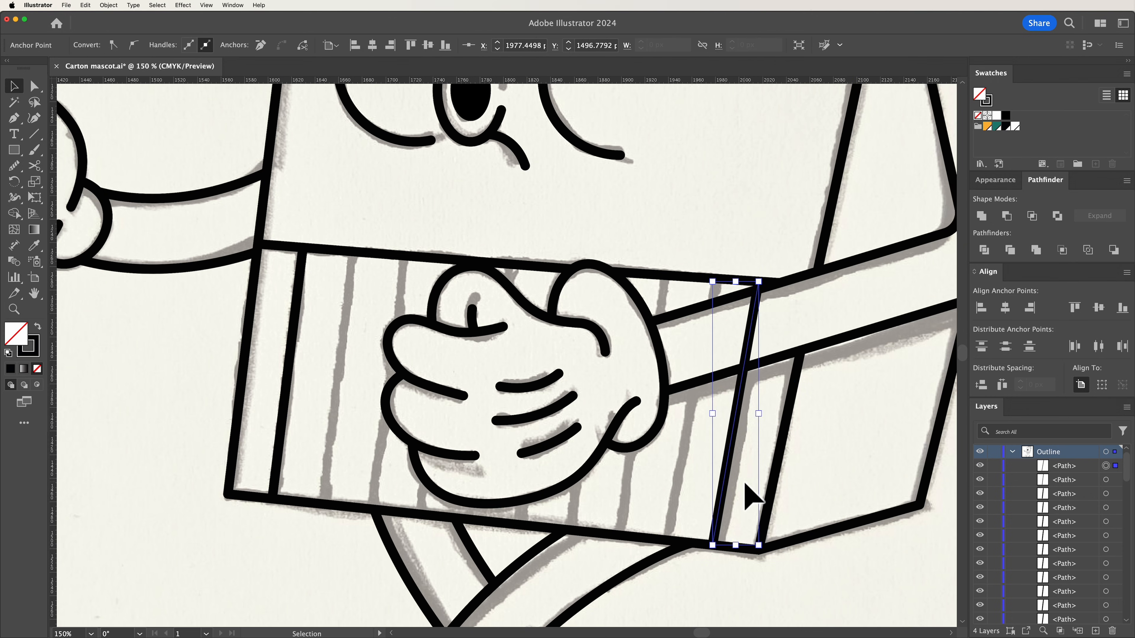
# - Make a blend between the first and last stripe lines of the carton front's lower panel
pyautogui.keyDown('shift'); pyautogui.click(277, 417); pyautogui.keyUp('shift')
pyautogui.click(108, 5)
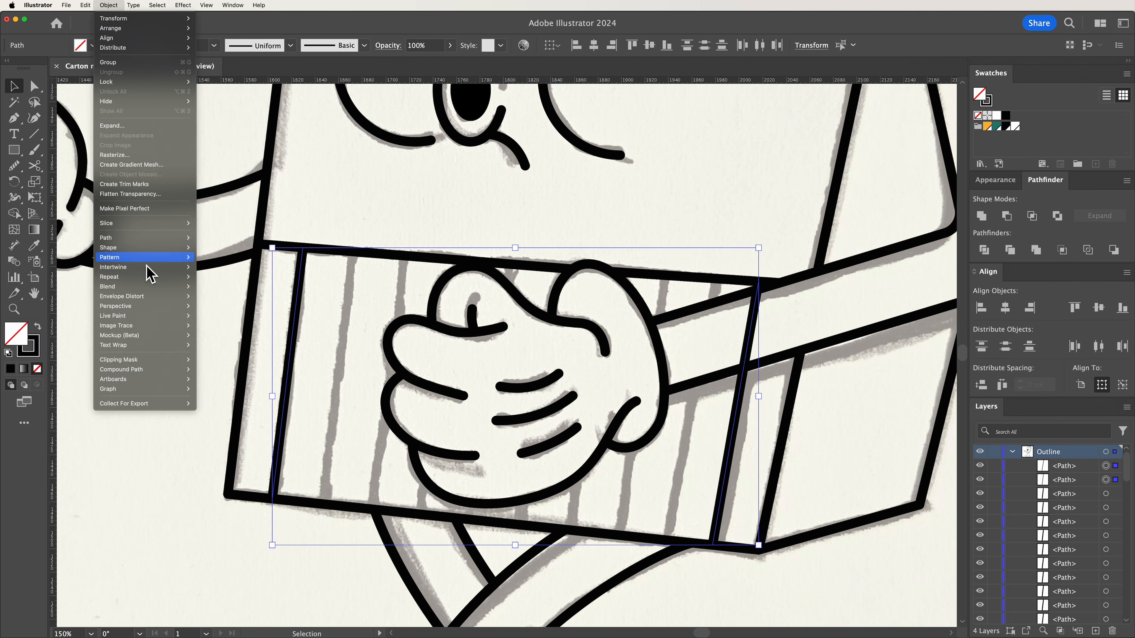
pyautogui.moveTo(147, 287)
pyautogui.click(213, 288)
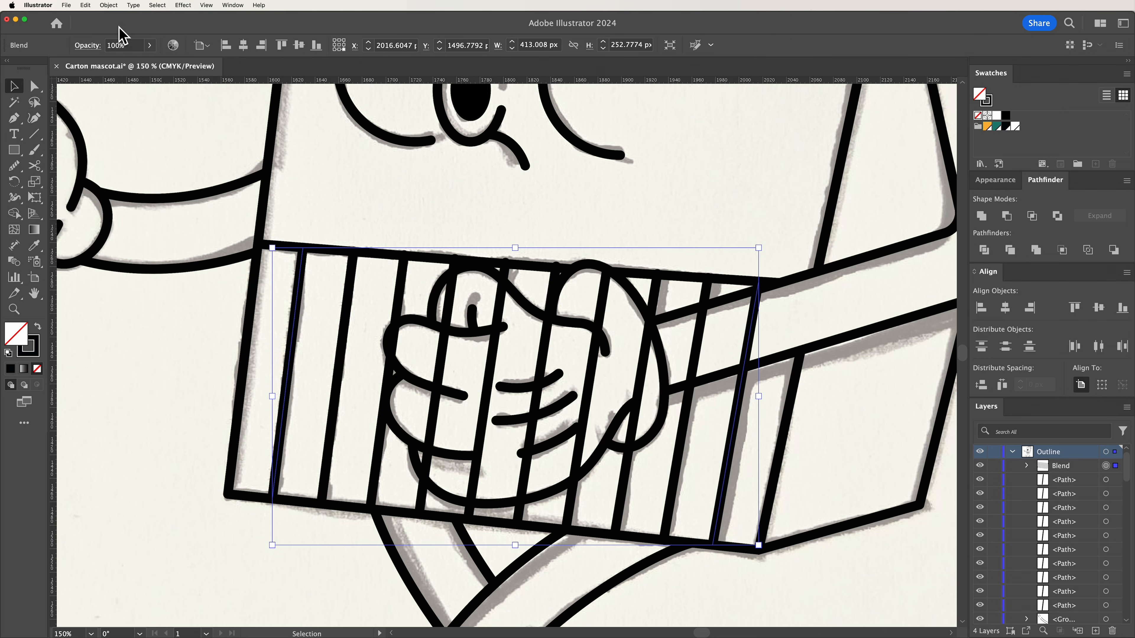
# - Expand the lower panel blend with Object, Fill and Stroke enabled, ungroup the resulting stripes and deselect them
pyautogui.click(108, 5)
pyautogui.click(133, 134)
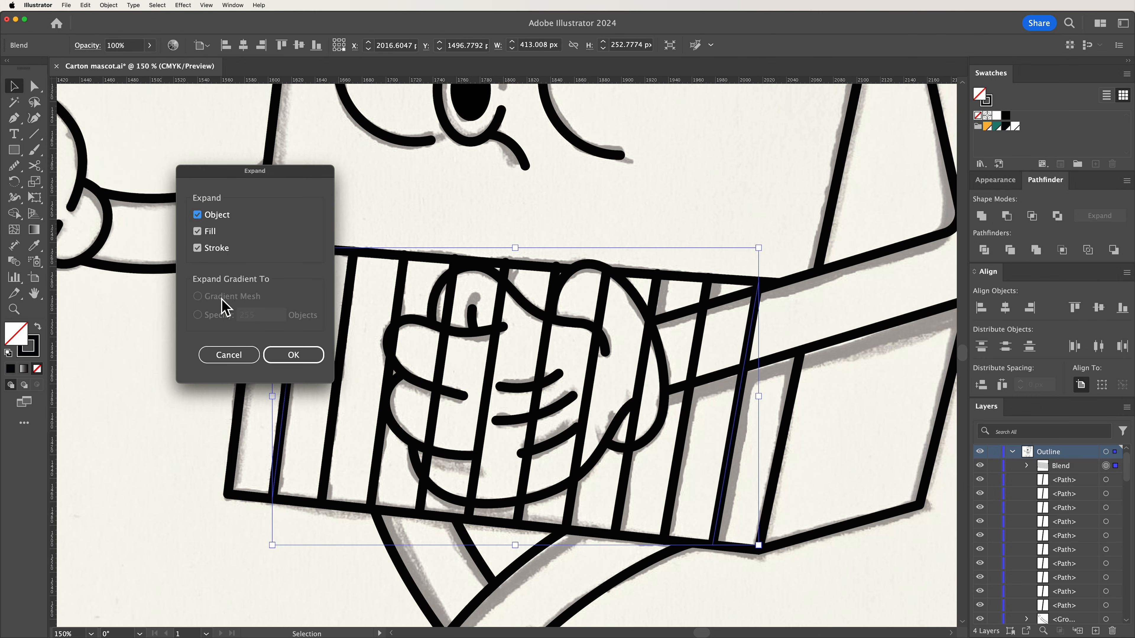
pyautogui.click(294, 356)
pyautogui.rightClick(398, 298)
pyautogui.click(422, 452)
pyautogui.press('super+shift+a')
# - In Outline view, cut the lower panel's third stripe where it crosses the fist's curled finger and delete the segment inside the finger
pyautogui.press('z')
pyautogui.moveTo(396, 270); pyautogui.dragTo(552, 324)
pyautogui.press('super+y')
pyautogui.press('a')
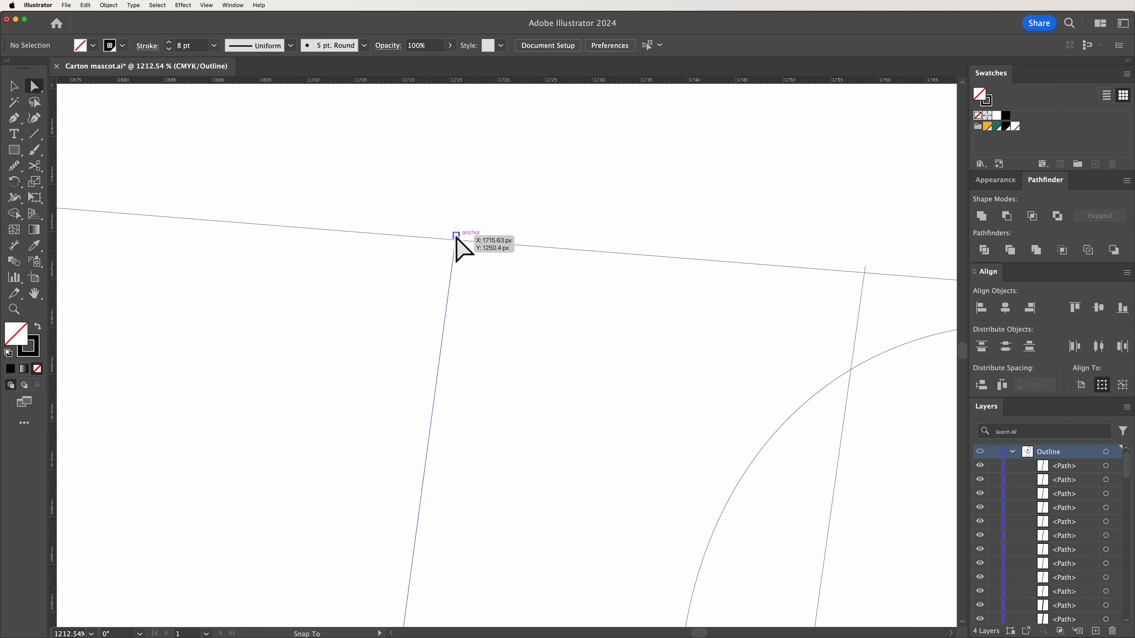
pyautogui.click(456, 235)
pyautogui.scroll(-10, 430, 337)
pyautogui.press('c')
pyautogui.click(388, 552)
pyautogui.press('a')
pyautogui.click(396, 485)
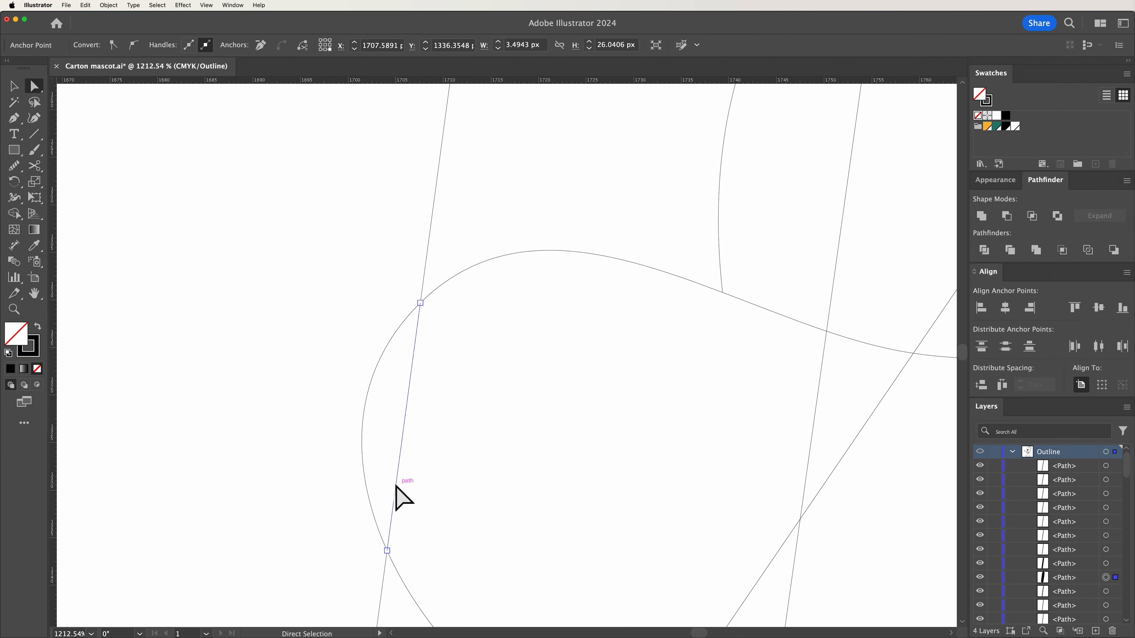
pyautogui.press('Delete')
# - Cut the fourth stripe at the fist's upper and lower outlines with the Scissors tool and delete the section behind the hand
pyautogui.press('super+minus')
pyautogui.press('super+minus')
pyautogui.press('super+minus')
pyautogui.press('super+minus')
pyautogui.scroll(-5, 583, 464)
pyautogui.click(503, 497)
pyautogui.scroll(8, 548, 449)
pyautogui.press('c')
pyautogui.click(557, 256)
pyautogui.scroll(-8, 562, 288)
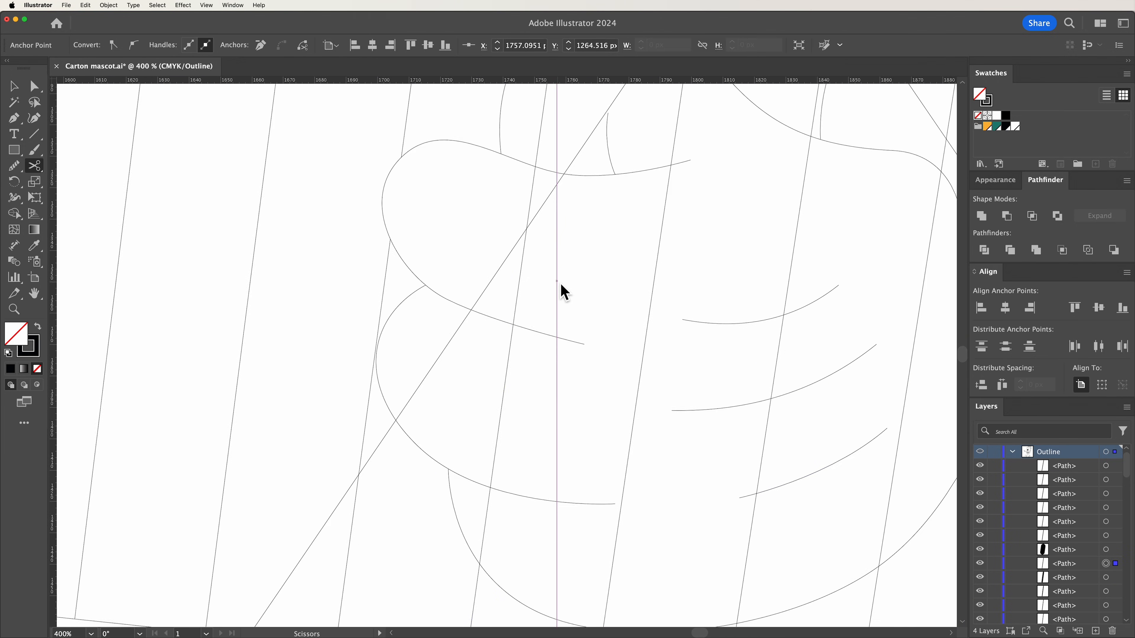
pyautogui.click(478, 472)
pyautogui.press('v')
pyautogui.click(496, 376)
pyautogui.press('Delete')
# - Cut the fifth stripe at the fist's lower and upper outlines and delete the section behind the hand
pyautogui.moveTo(602, 464); pyautogui.dragTo(501, 439)
pyautogui.click(512, 458)
pyautogui.press('c')
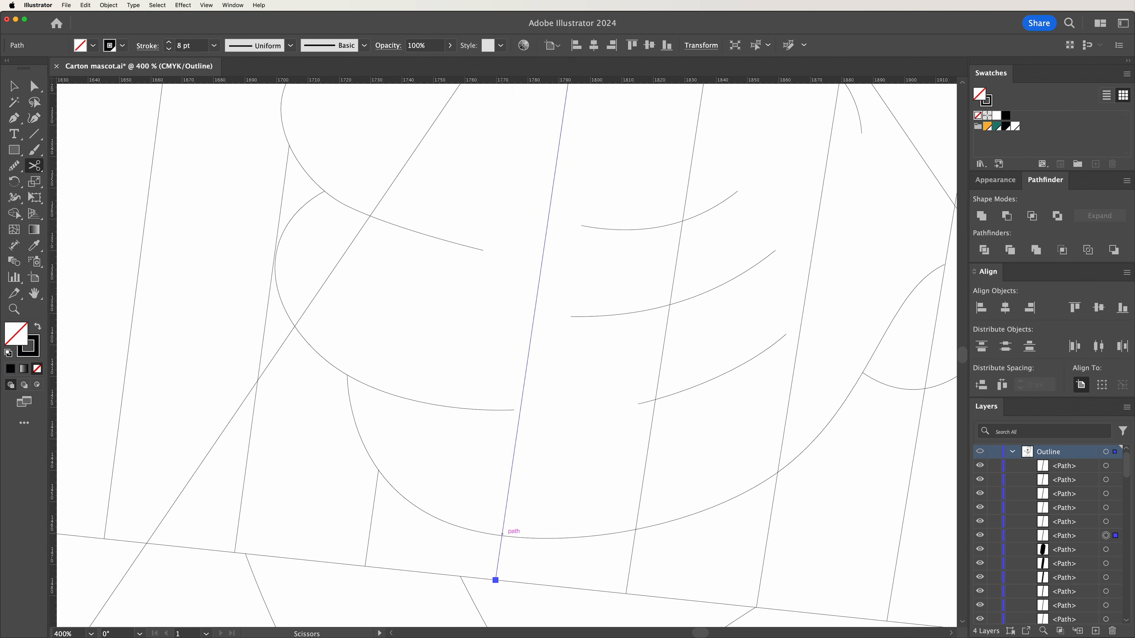
pyautogui.click(501, 534)
pyautogui.scroll(8, 514, 491)
pyautogui.click(589, 214)
pyautogui.press('v')
pyautogui.press('Delete')
# - Cut the sixth stripe where it meets the fist's upper outline, using the Scissors tool
pyautogui.click(671, 330)
pyautogui.press('c')
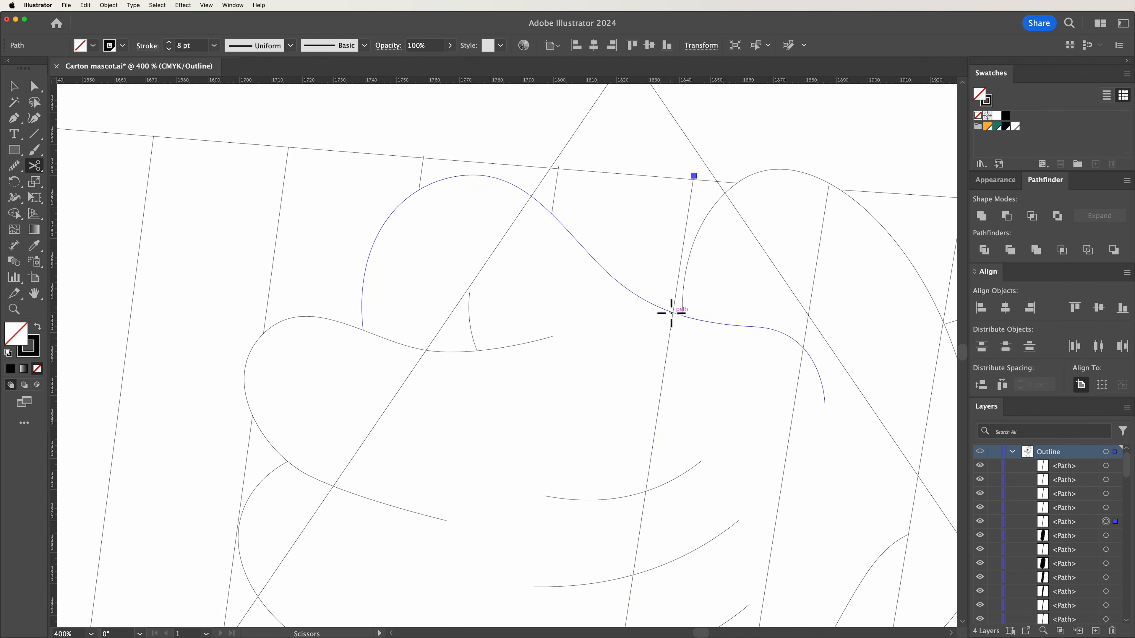
# - Cut the lower-band stripe where it crosses the gloved hand's upper and lower outlines, and delete the segment inside the hand
pyautogui.click(673, 313)
pyautogui.scroll(-8, 628, 430)
pyautogui.click(639, 527)
pyautogui.press('v')
pyautogui.click(647, 487)
pyautogui.press('Delete')
# - Cut the next stripe to the right at both edges of the hand and delete the part overlapping it
pyautogui.click(575, 483)
pyautogui.press('c')
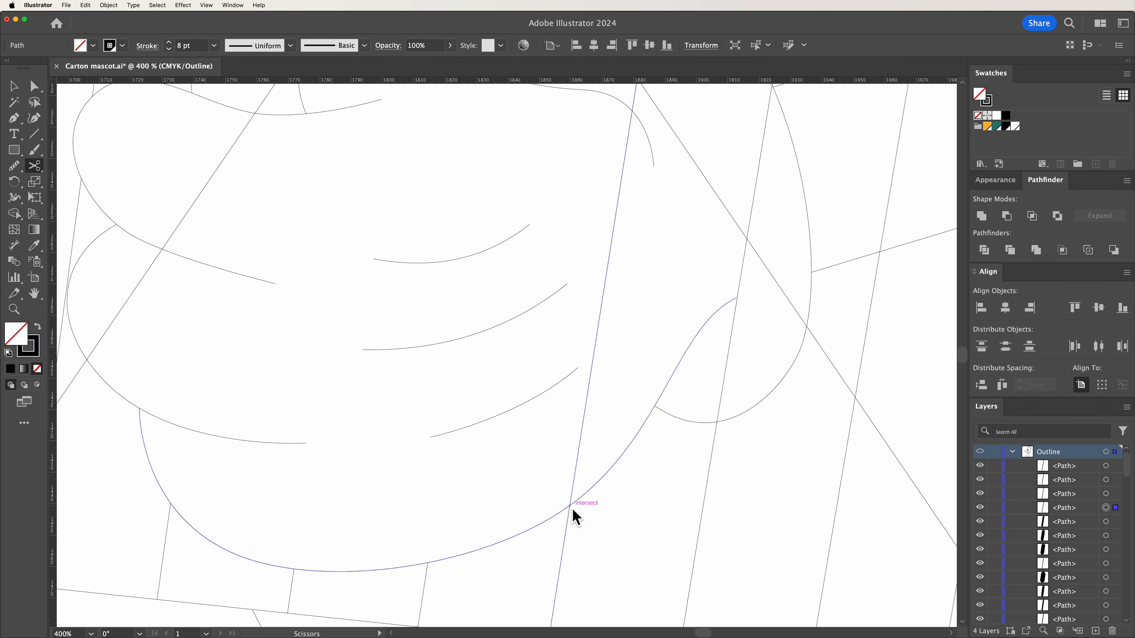
pyautogui.click(571, 506)
pyautogui.scroll(8, 577, 492)
pyautogui.click(657, 198)
pyautogui.press('v')
pyautogui.click(608, 505)
pyautogui.press('Delete')
# - Cut the stripe crossing the glove cuff exactly at the cuff's upper and lower outline intersections, and delete the piece inside
pyautogui.click(505, 369)
pyautogui.press('c')
pyautogui.scroll(3, 514, 357)
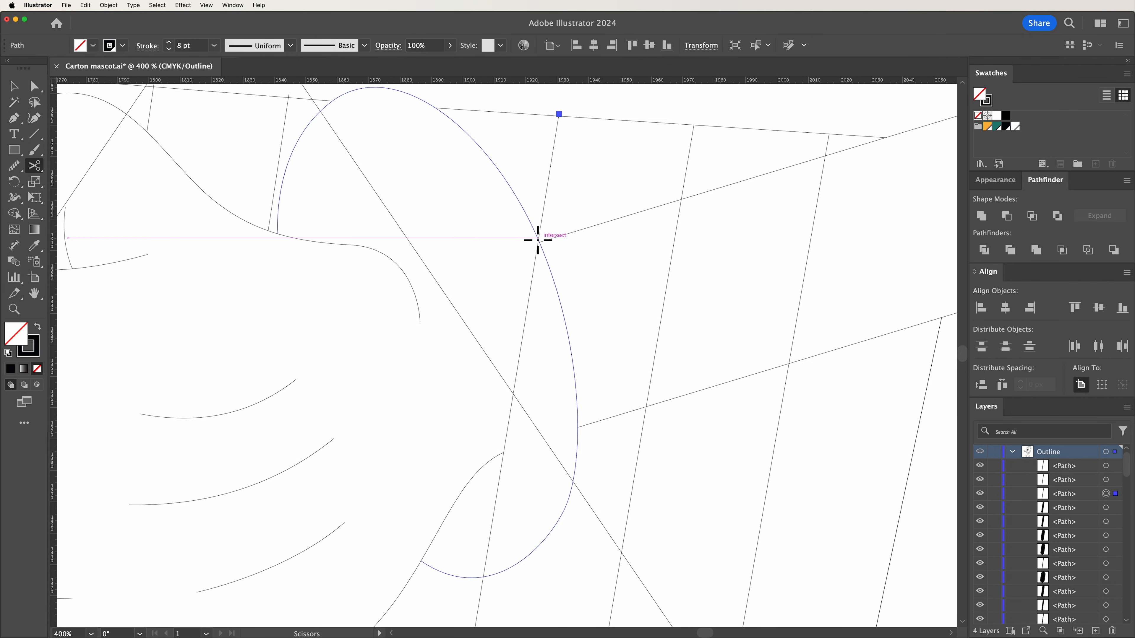
pyautogui.click(538, 239)
pyautogui.scroll(-5, 561, 321)
pyautogui.press('super+z')
pyautogui.scroll(5, 558, 308)
pyautogui.moveTo(525, 234); pyautogui.dragTo(456, 261)
pyautogui.click(619, 260)
pyautogui.press('v')
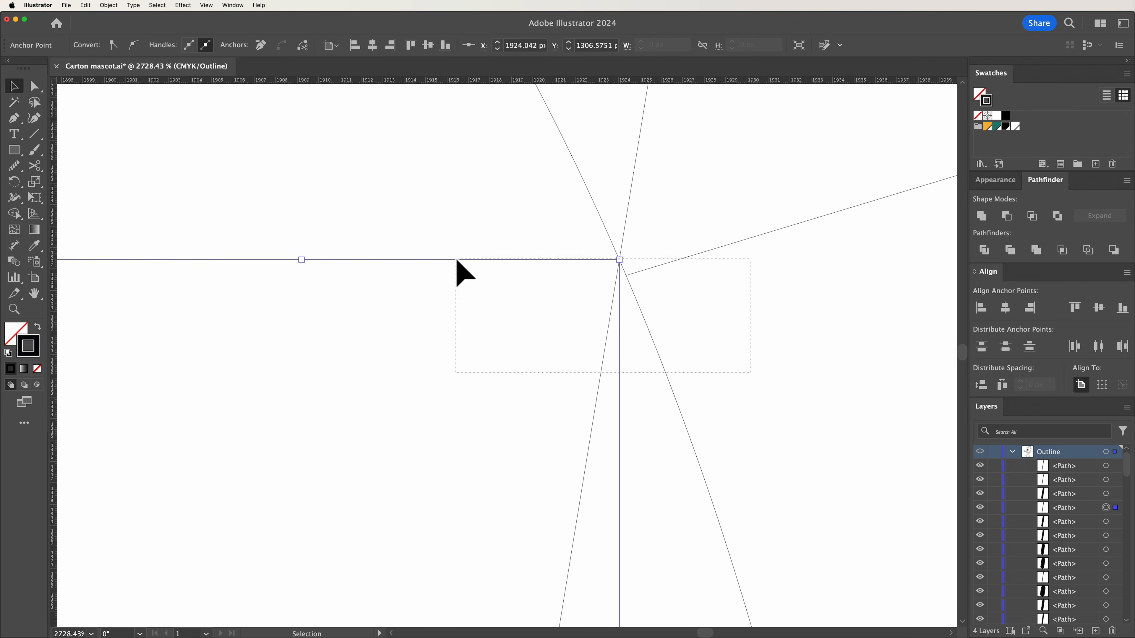
pyautogui.scroll(-8, 540, 268)
pyautogui.scroll(3, 538, 429)
pyautogui.click(501, 426)
pyautogui.press('c')
pyautogui.click(512, 357)
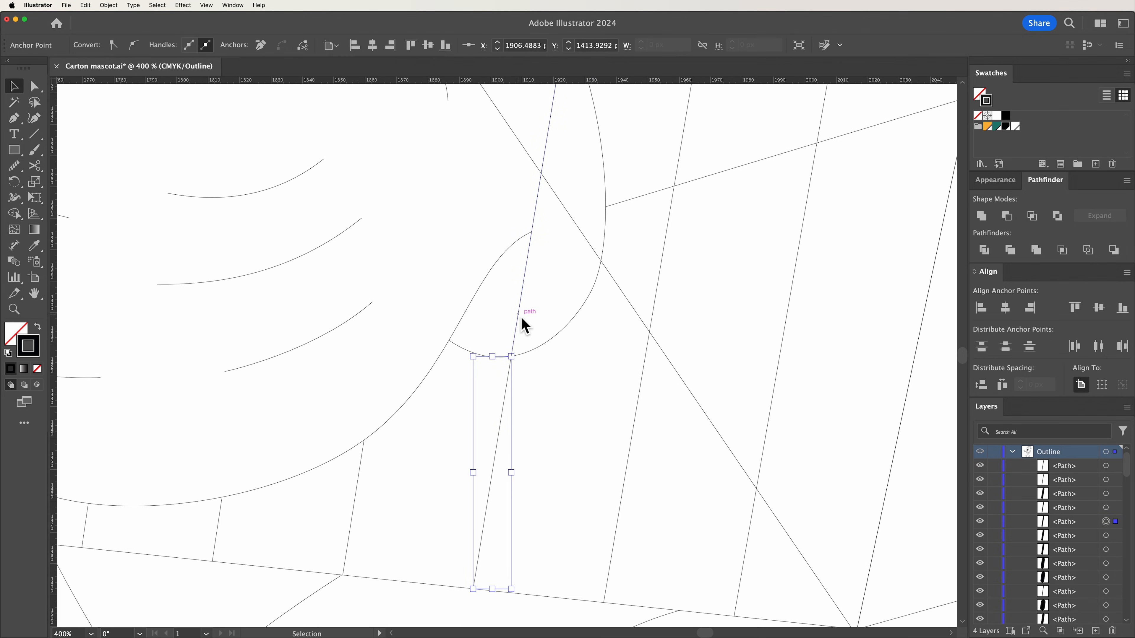
pyautogui.press('Delete')
# - Cut the first stripe beyond the cuff at both arm lines and delete the segment between them
pyautogui.scroll(2, 581, 357)
pyautogui.click(626, 224)
pyautogui.scroll(6, 648, 268)
pyautogui.click(663, 287)
pyautogui.press('Delete')
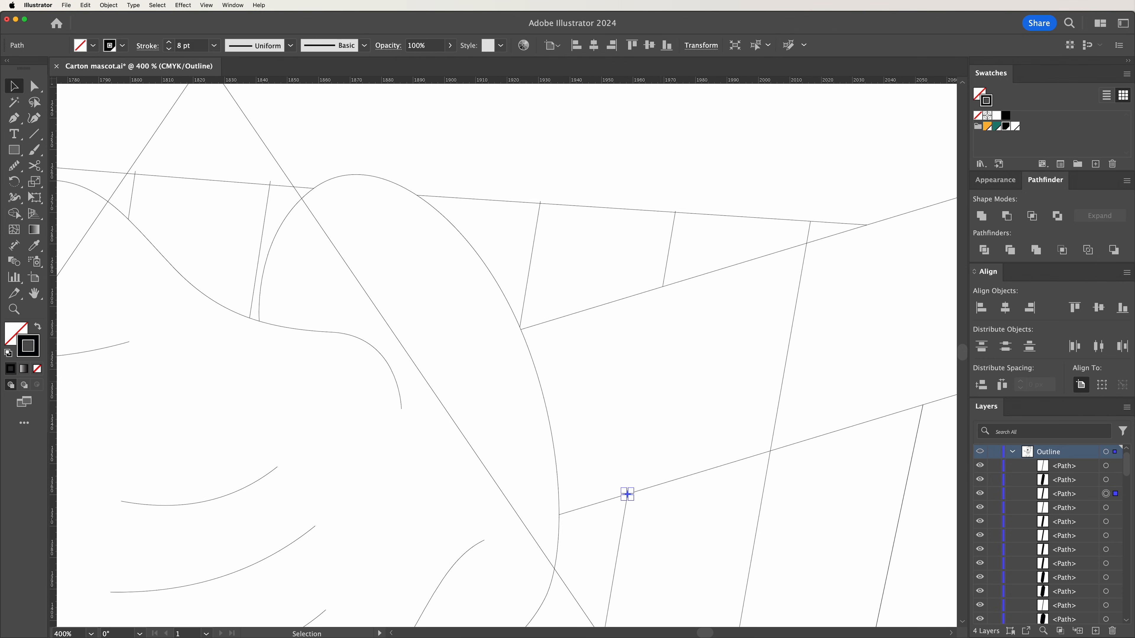
# - Remove the section of the last stripe crossing the arm by cutting it at the arm's two edges
pyautogui.hscroll(3, 626, 494)
pyautogui.click(702, 451)
pyautogui.click(738, 243)
pyautogui.press('v')
pyautogui.click(713, 337)
pyautogui.scroll(10, 553, 281)
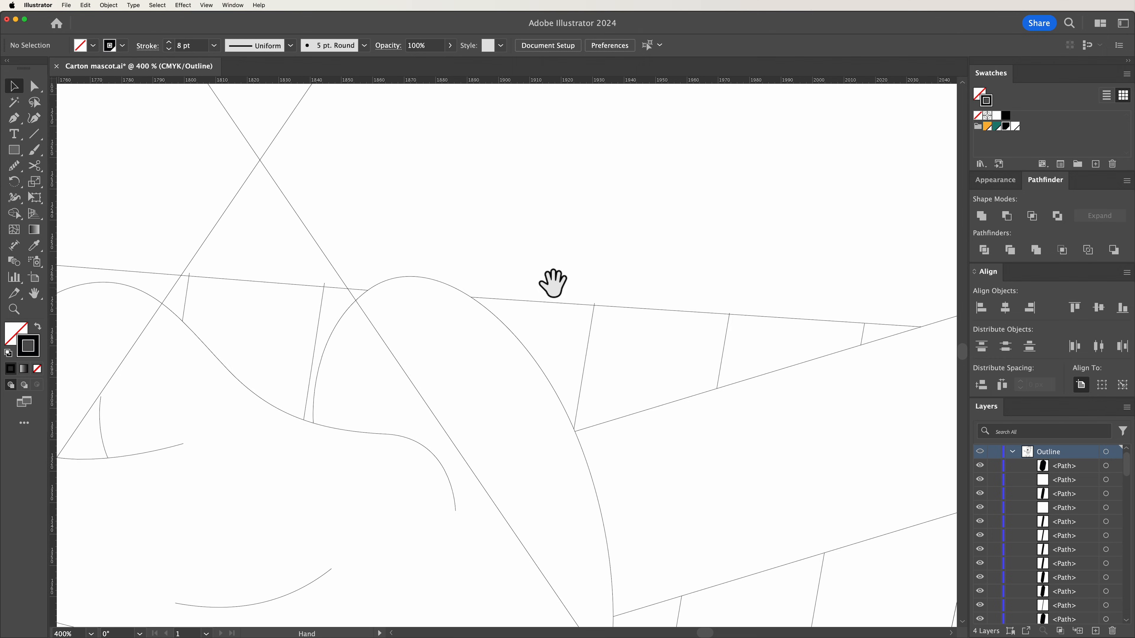
# - Adjust the stripe ends overshooting the lower band's top line so they meet that line
pyautogui.press('a')
pyautogui.click(654, 325)
pyautogui.press('Delete')
pyautogui.moveTo(562, 275); pyautogui.dragTo(532, 338)
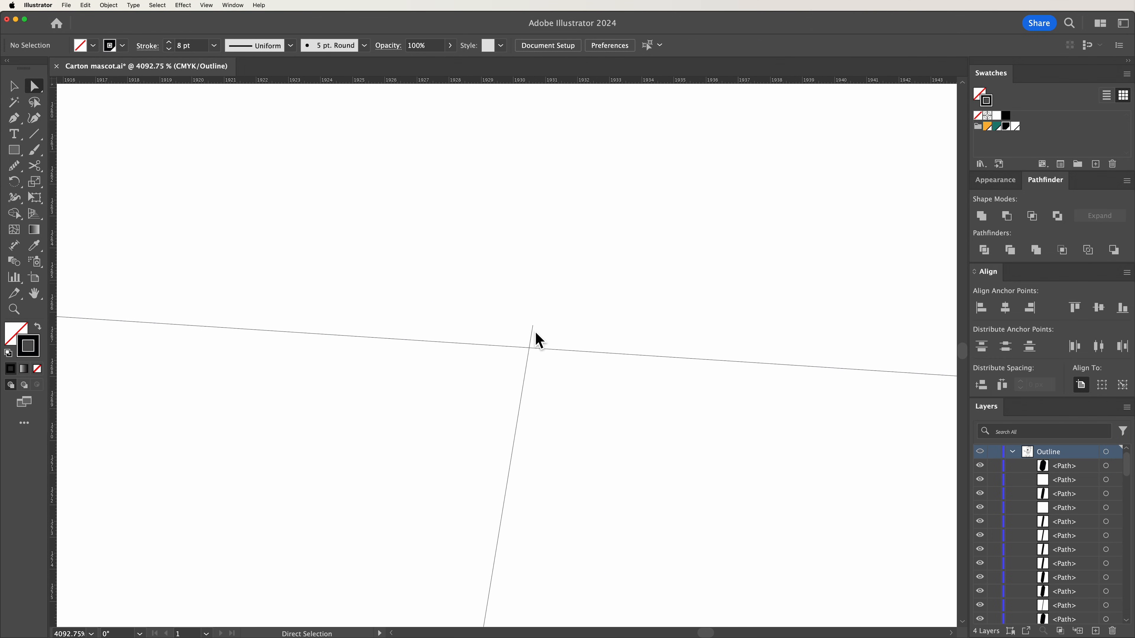
pyautogui.click(532, 337)
pyautogui.press('Delete')
pyautogui.moveTo(347, 332); pyautogui.dragTo(553, 299)
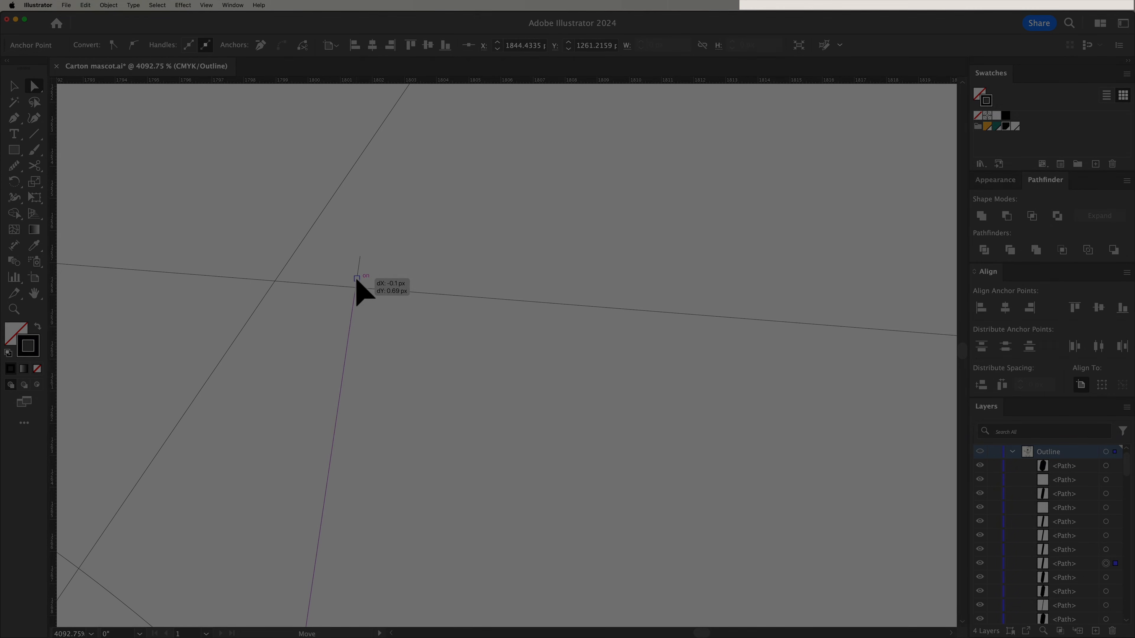
pyautogui.moveTo(357, 288); pyautogui.dragTo(649, 309)
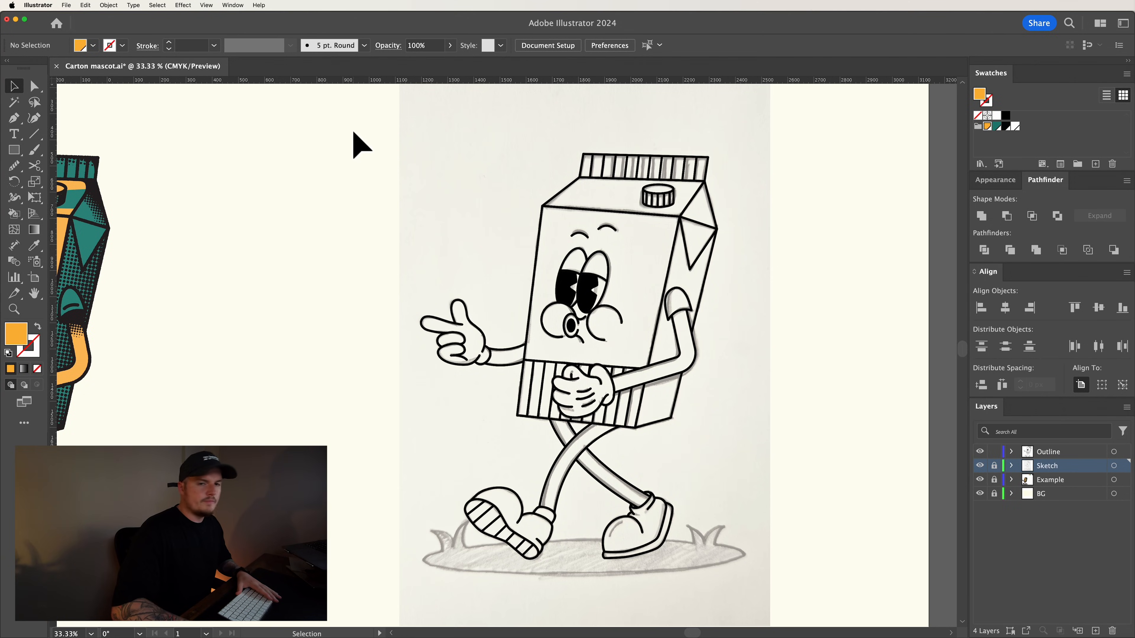
# - Create a new layer named Fill and place it directly below the Outline layer
pyautogui.moveTo(355, 140); pyautogui.dragTo(774, 566)
pyautogui.click(805, 470)
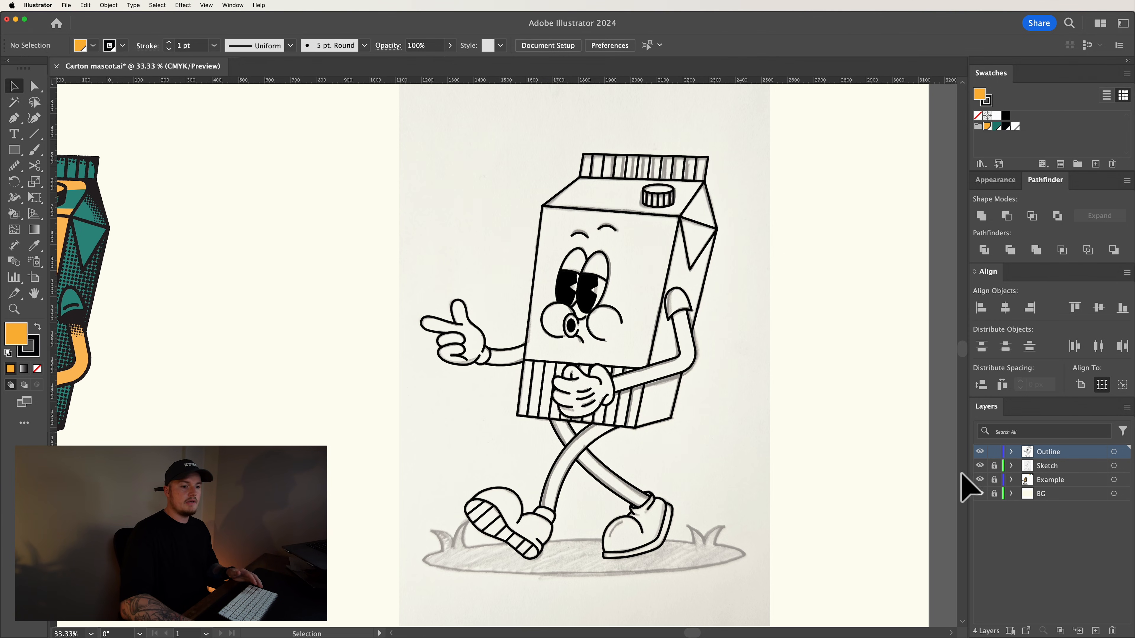
pyautogui.click(1096, 630)
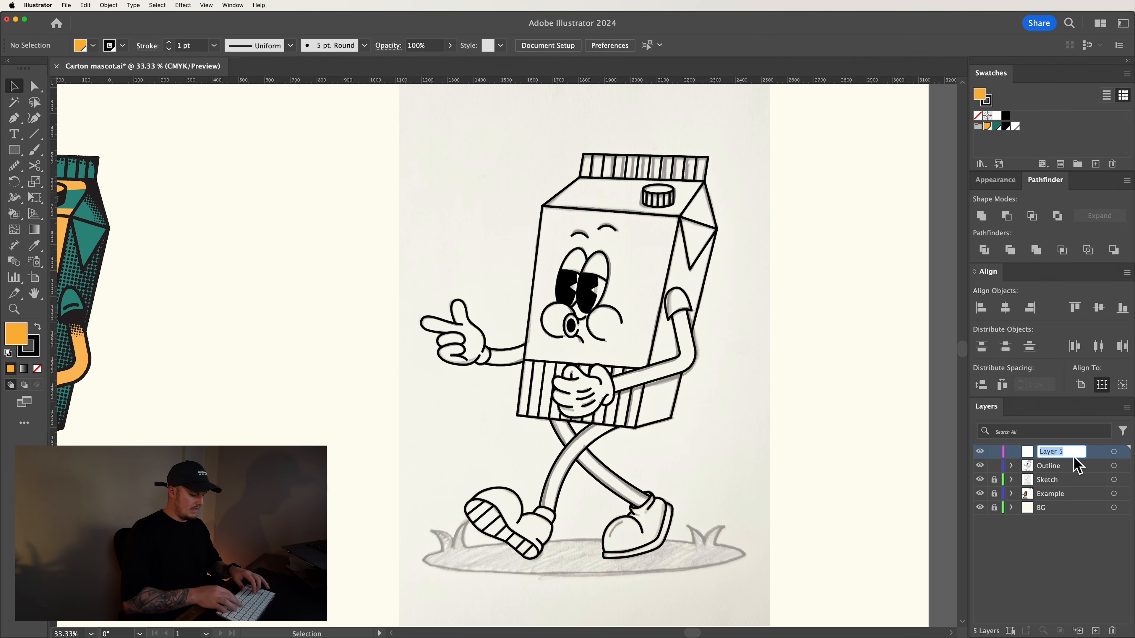
pyautogui.write('Fill')
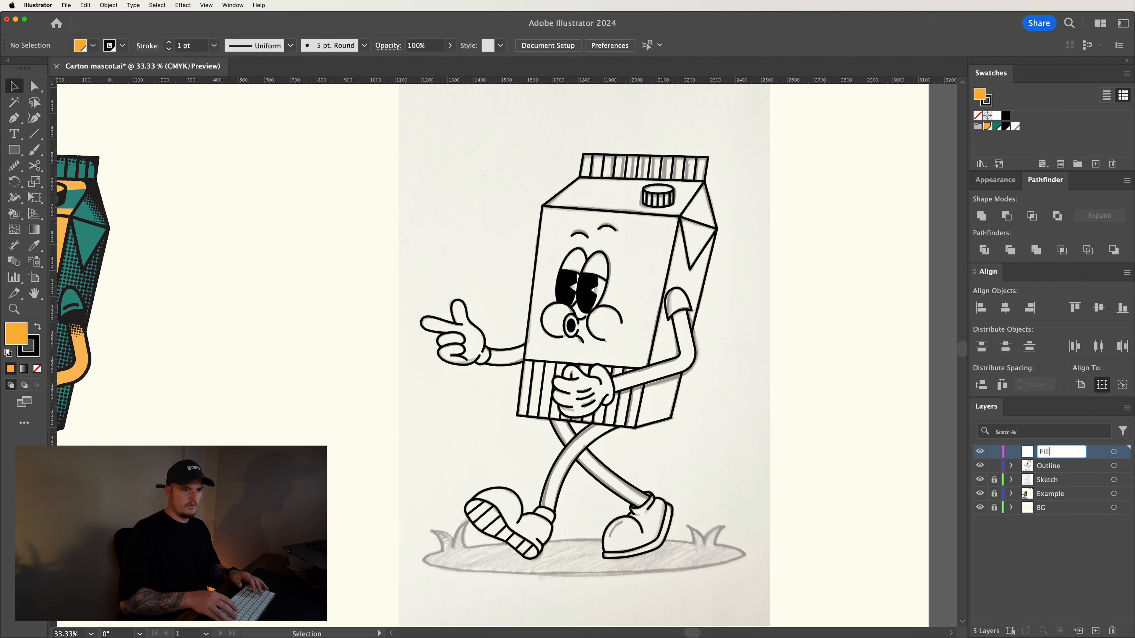
pyautogui.press('Return')
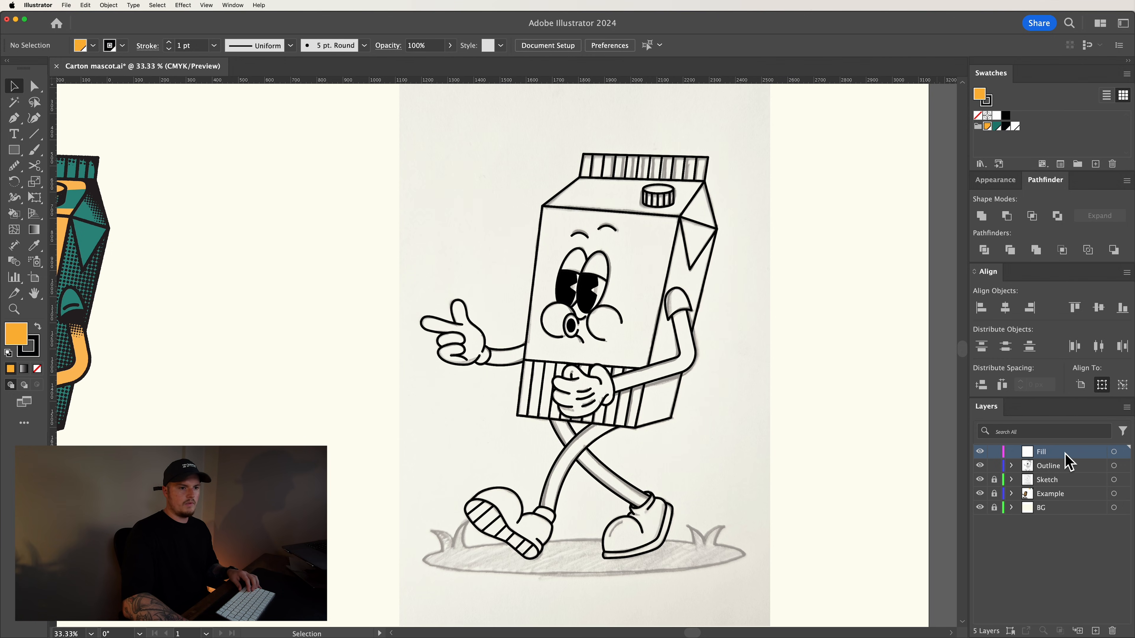
pyautogui.moveTo(1065, 452); pyautogui.dragTo(1061, 468)
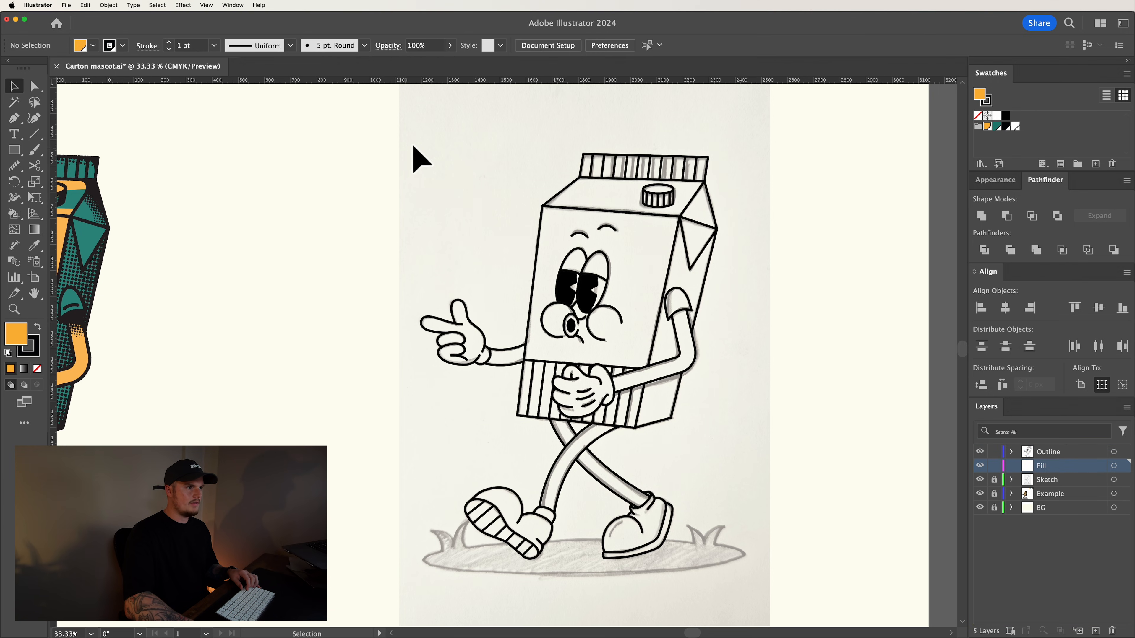
# - Copy all of the mascot's outline artwork from the Outline layer
pyautogui.moveTo(406, 141); pyautogui.dragTo(736, 481)
pyautogui.moveTo(827, 577); pyautogui.dragTo(826, 576)
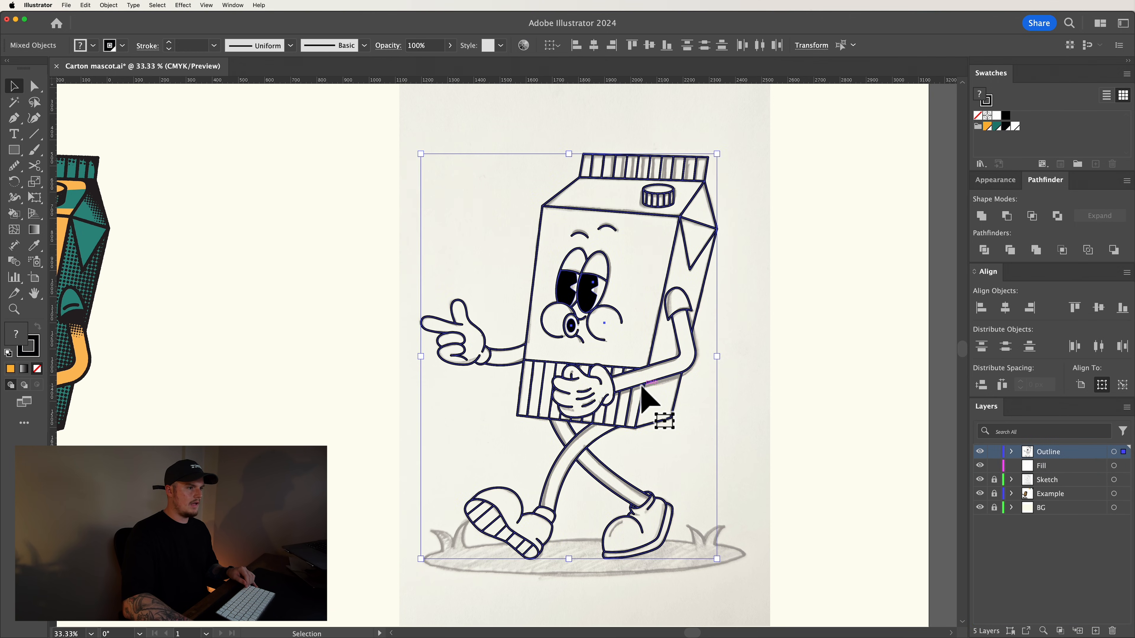
pyautogui.rightClick(649, 395)
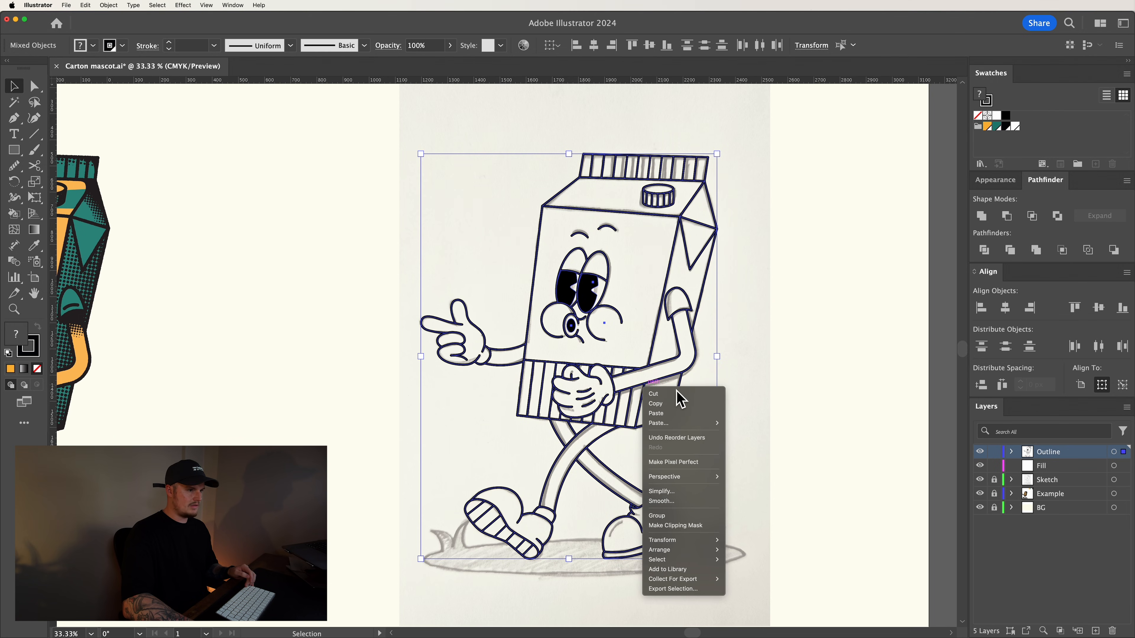
pyautogui.click(686, 404)
pyautogui.click(782, 430)
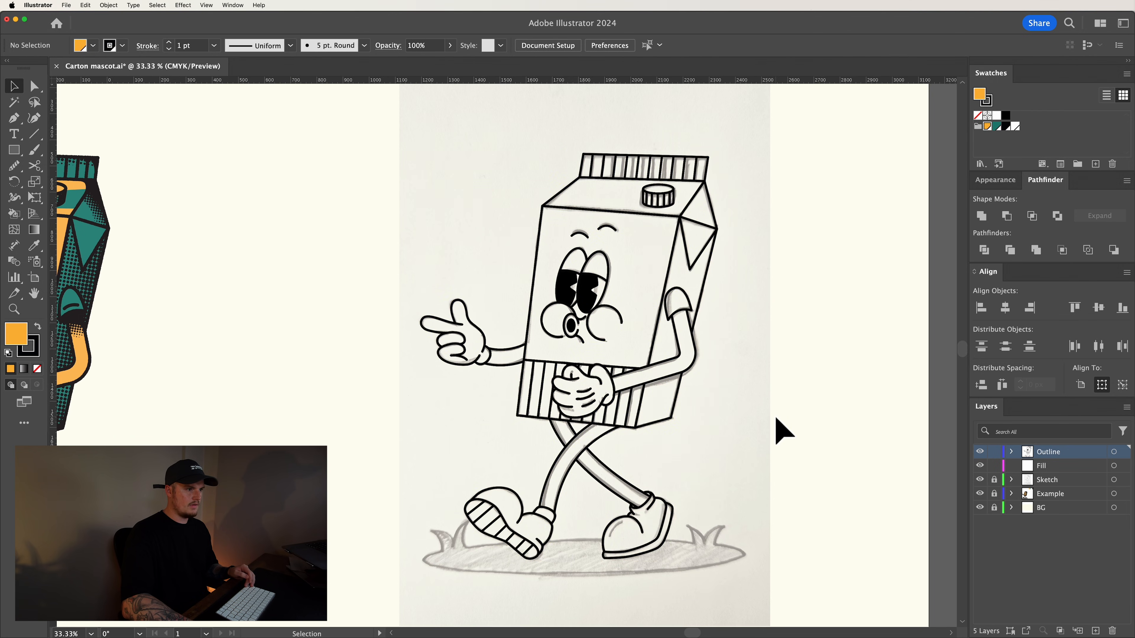
# - Paste the copied outlines in place on the Fill layer and check the duplicate by toggling layer visibility
pyautogui.click(1063, 469)
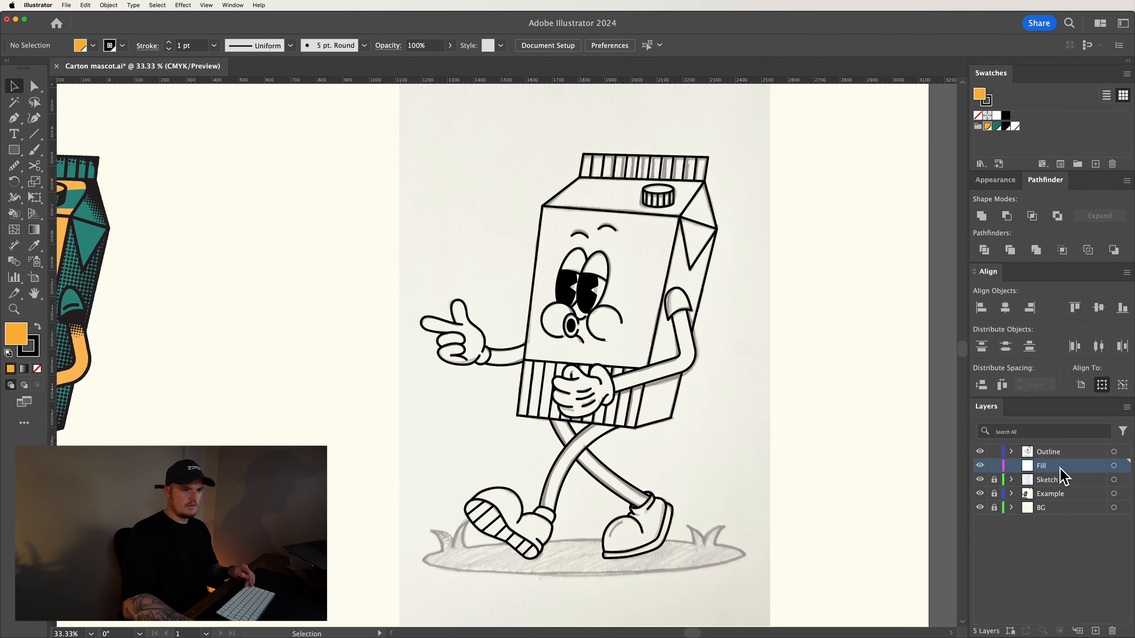
pyautogui.rightClick(680, 356)
pyautogui.moveTo(719, 388)
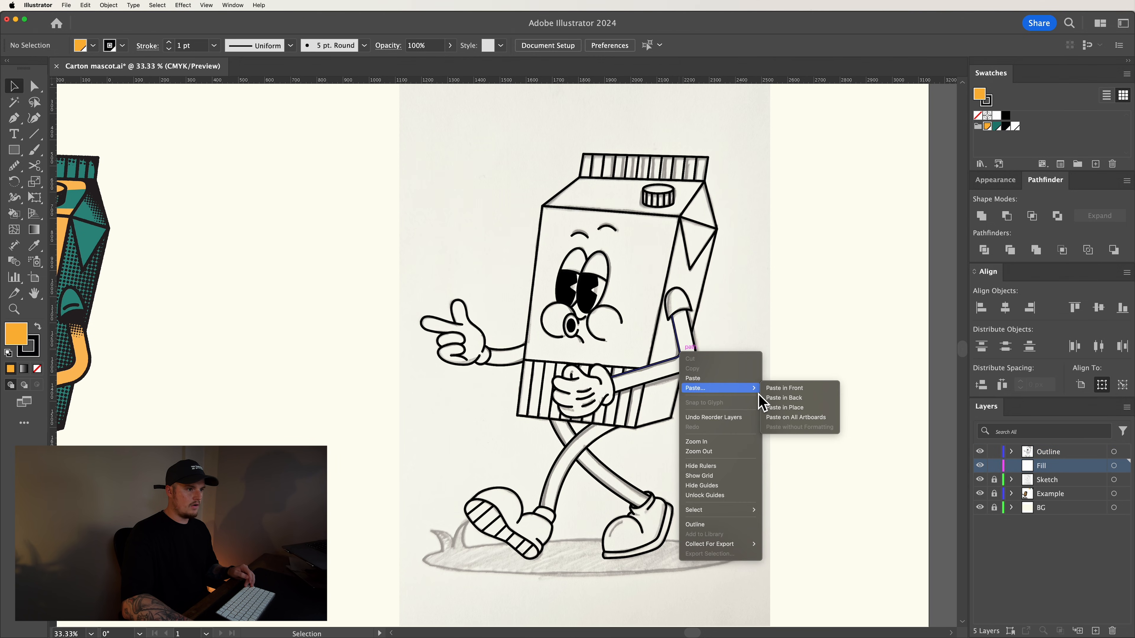
pyautogui.click(814, 407)
pyautogui.click(796, 418)
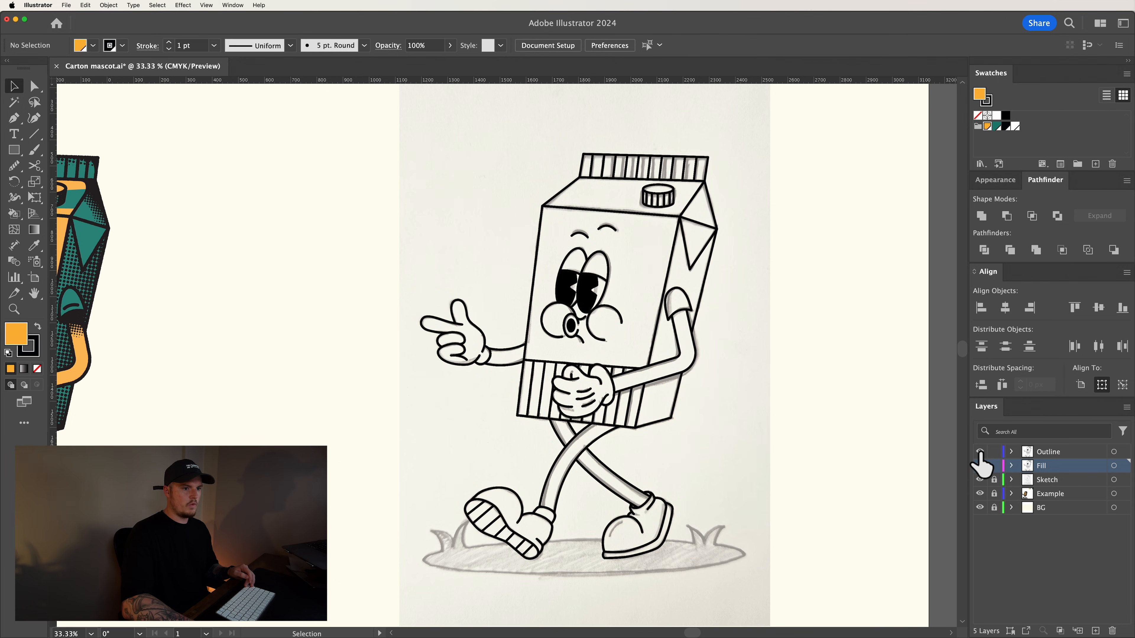
pyautogui.click(980, 466)
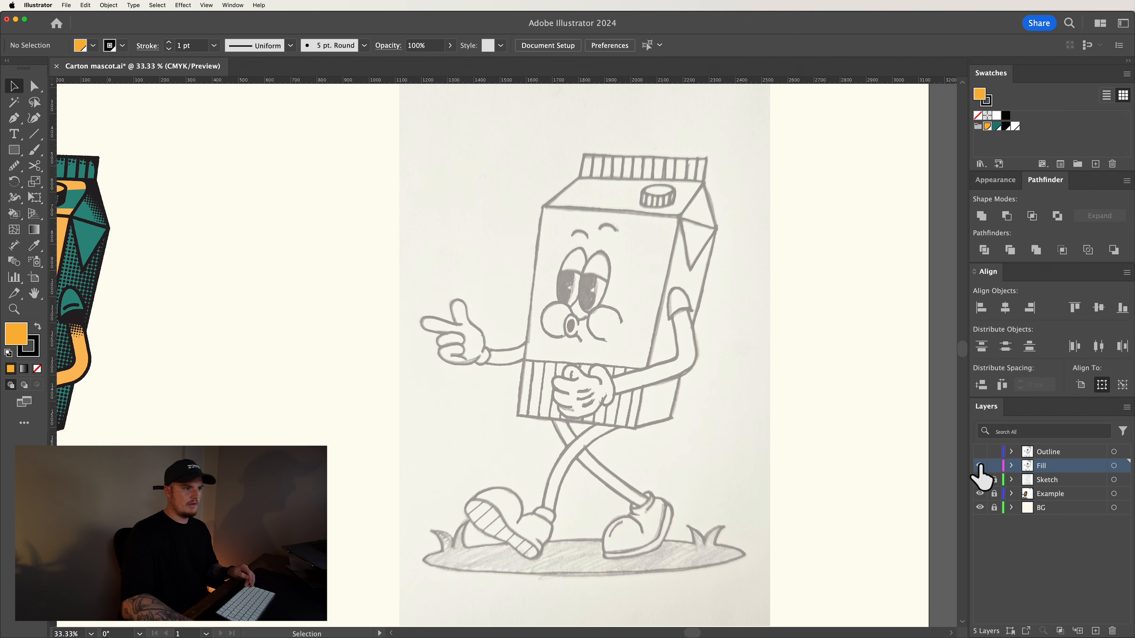
pyautogui.click(979, 466)
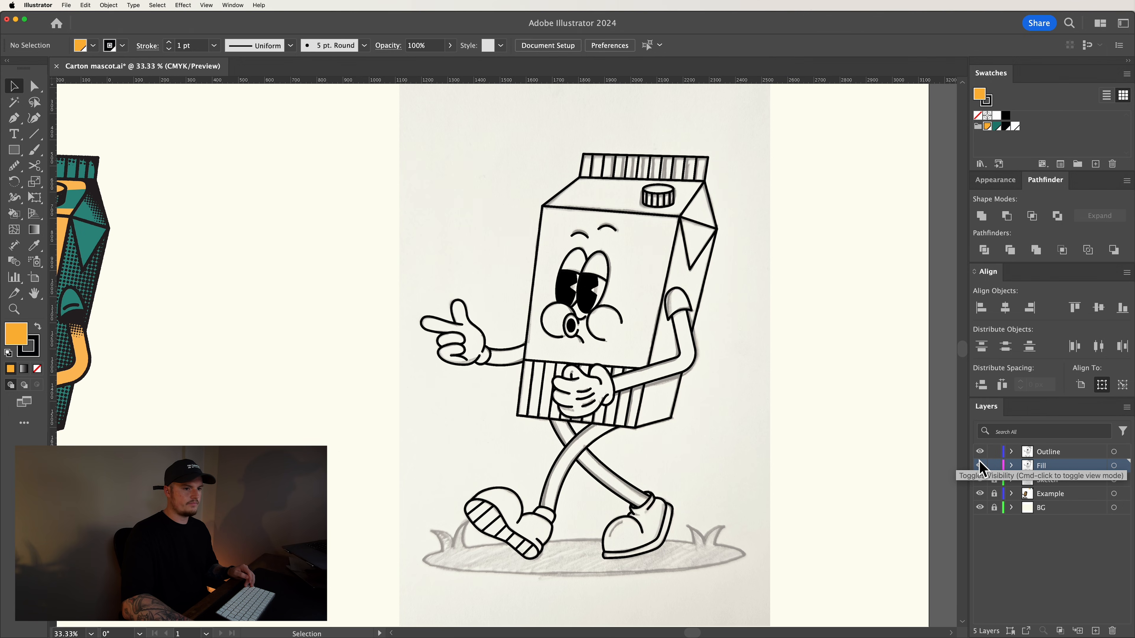
# - Lock the Outline layer and select all the artwork on the Fill layer
pyautogui.click(1058, 466)
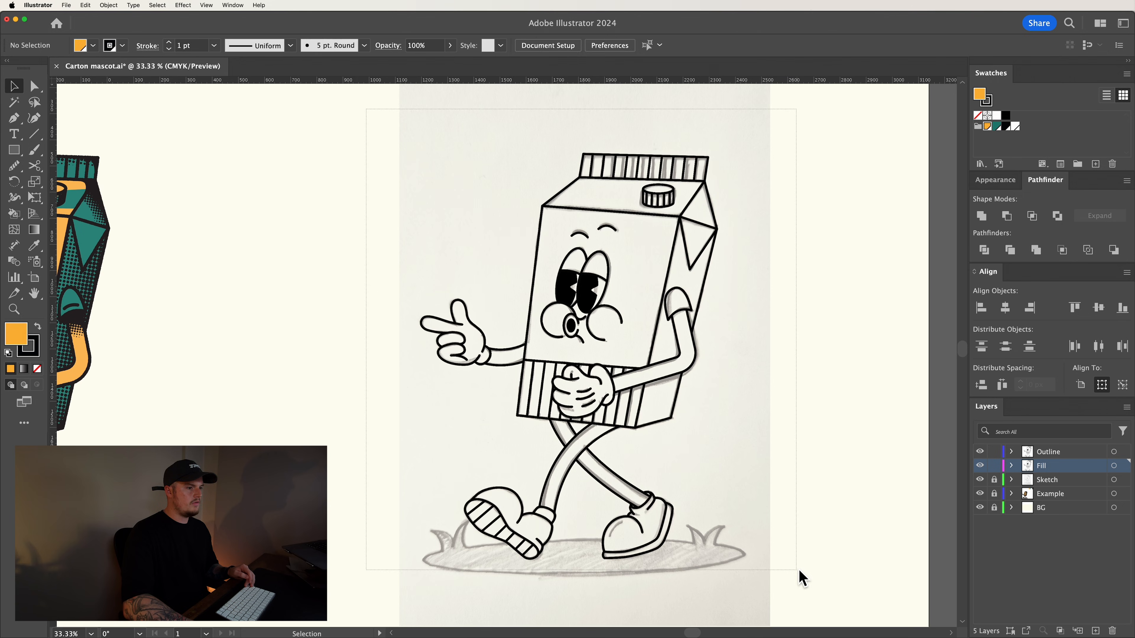
pyautogui.press('super+a')
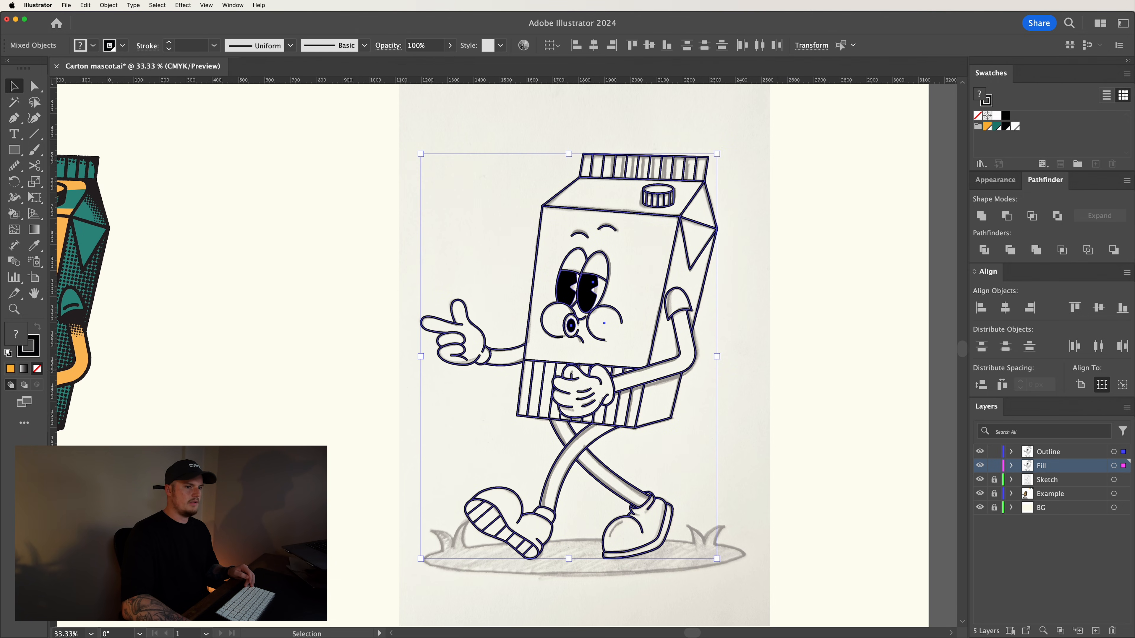
pyautogui.click(827, 393)
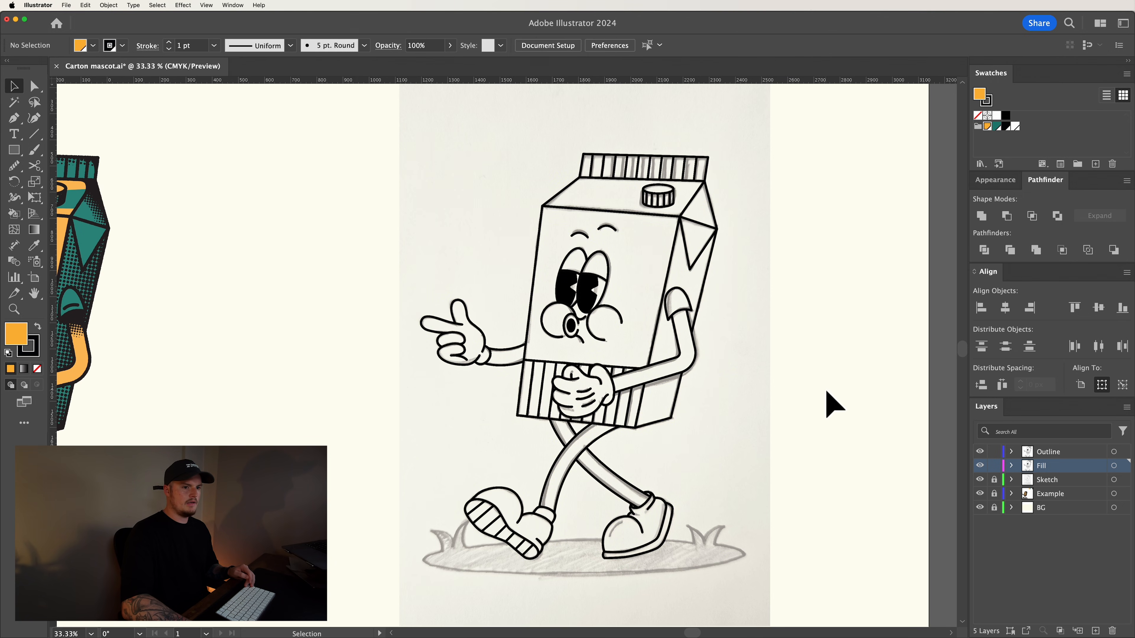
pyautogui.click(995, 452)
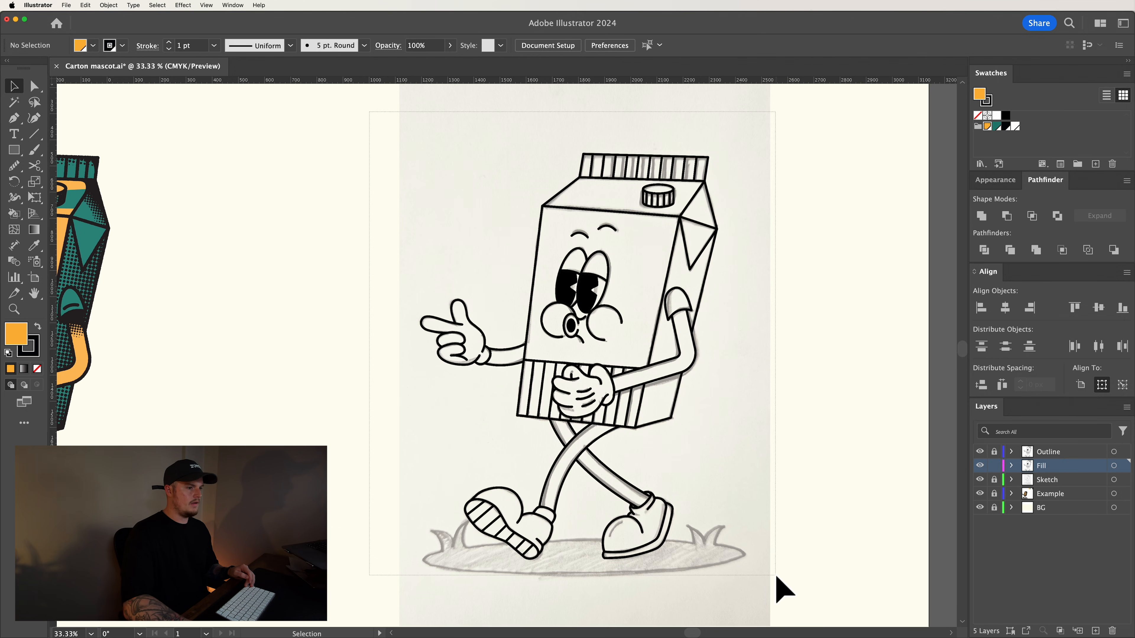
pyautogui.press('super+a')
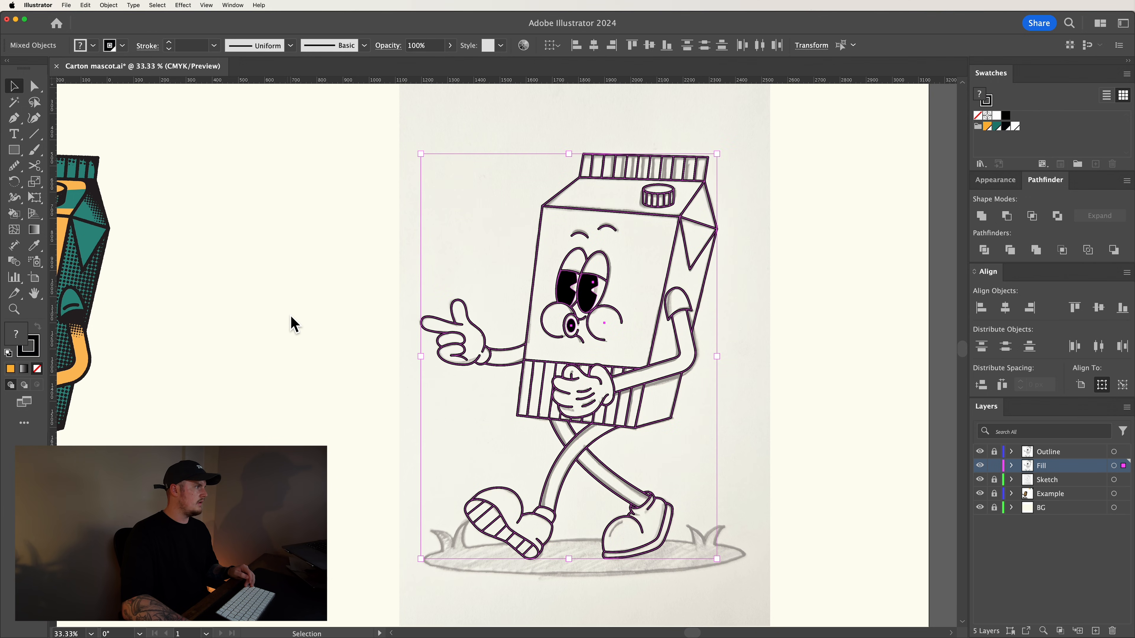
# - Activate the Live Paint Bucket and cycle its fill through the orange, teal, black and white swatches
pyautogui.moveTo(15, 215); pyautogui.dragTo(119, 237)
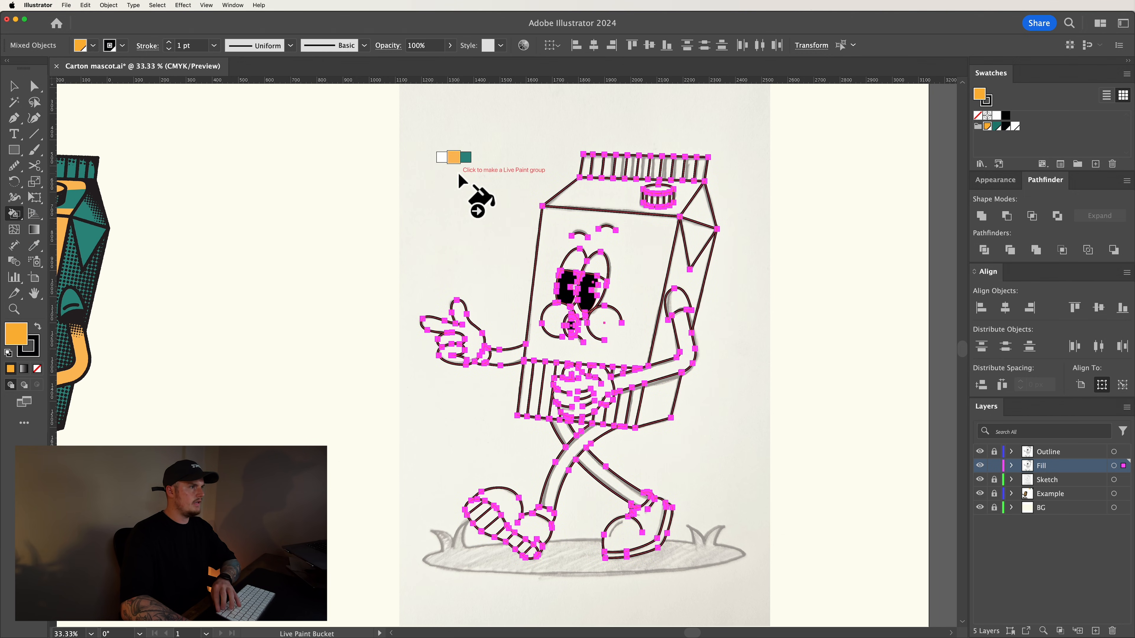
pyautogui.press('Right')
pyautogui.press('Right')
pyautogui.press('Left')
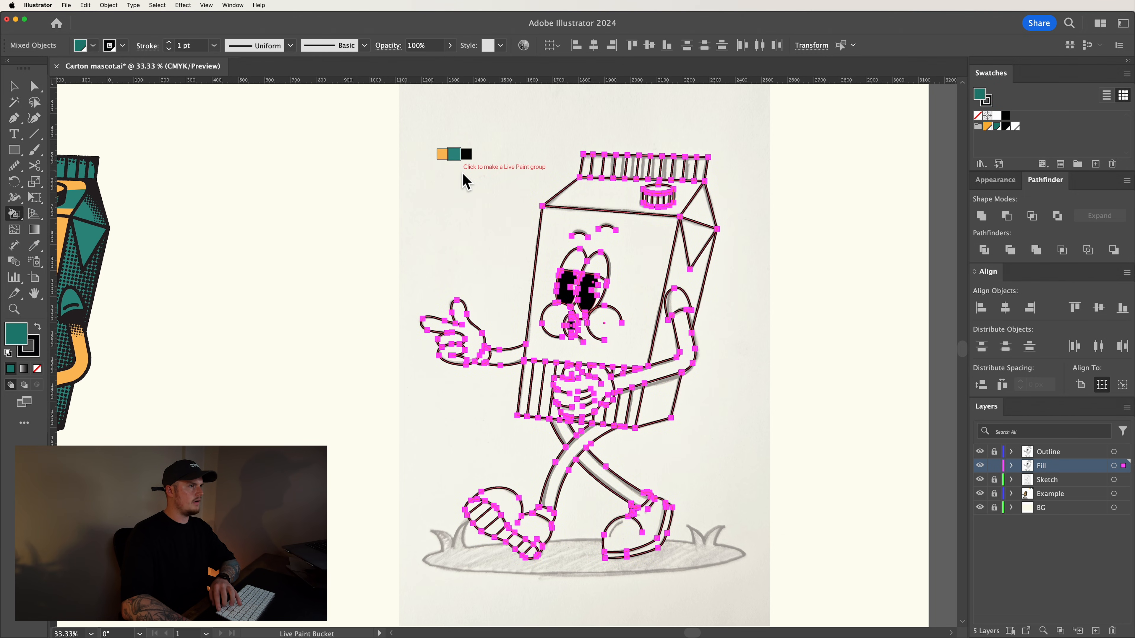
pyautogui.press('Left')
pyautogui.press('Left')
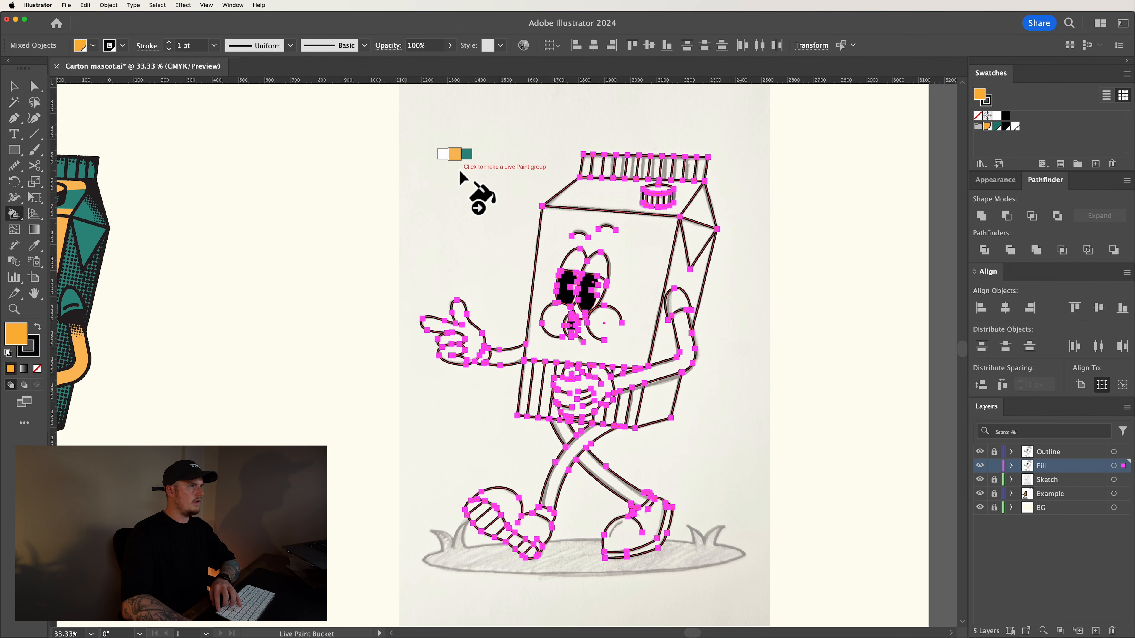
pyautogui.press('Right')
pyautogui.press('Right')
pyautogui.press('Left')
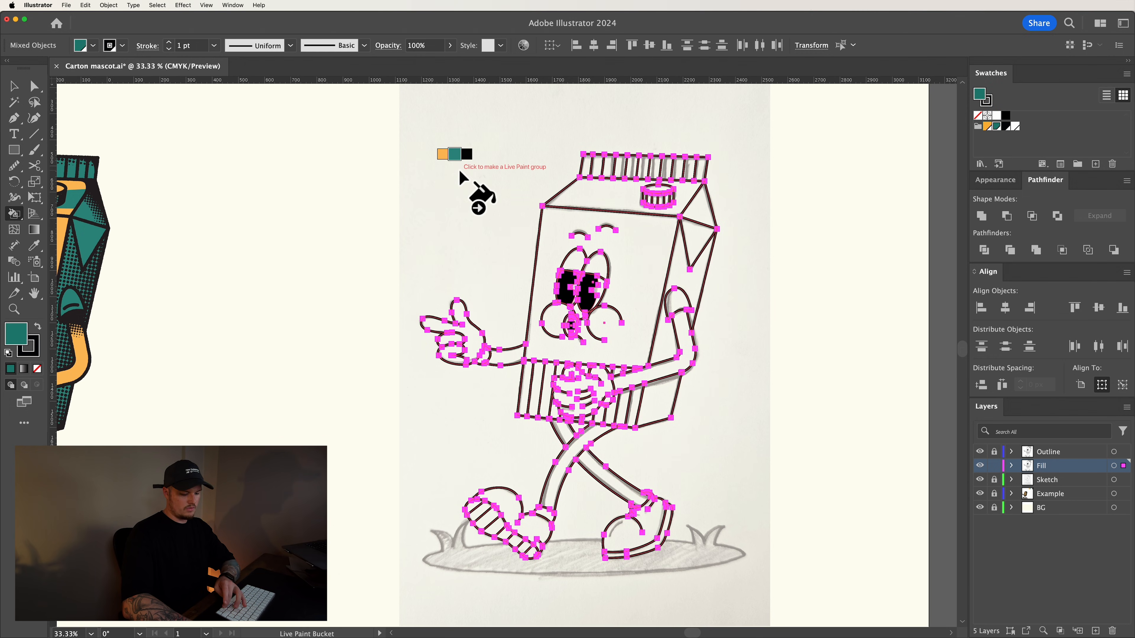
pyautogui.press('Left')
pyautogui.press('Right')
pyautogui.press('Right')
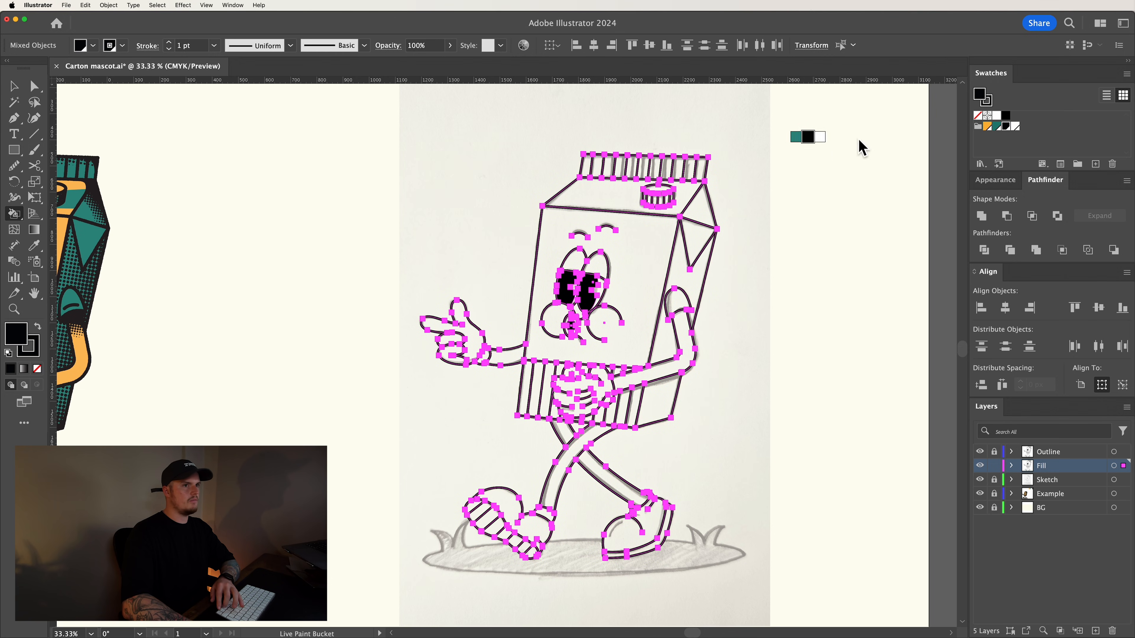
pyautogui.press('Right')
pyautogui.press('Right')
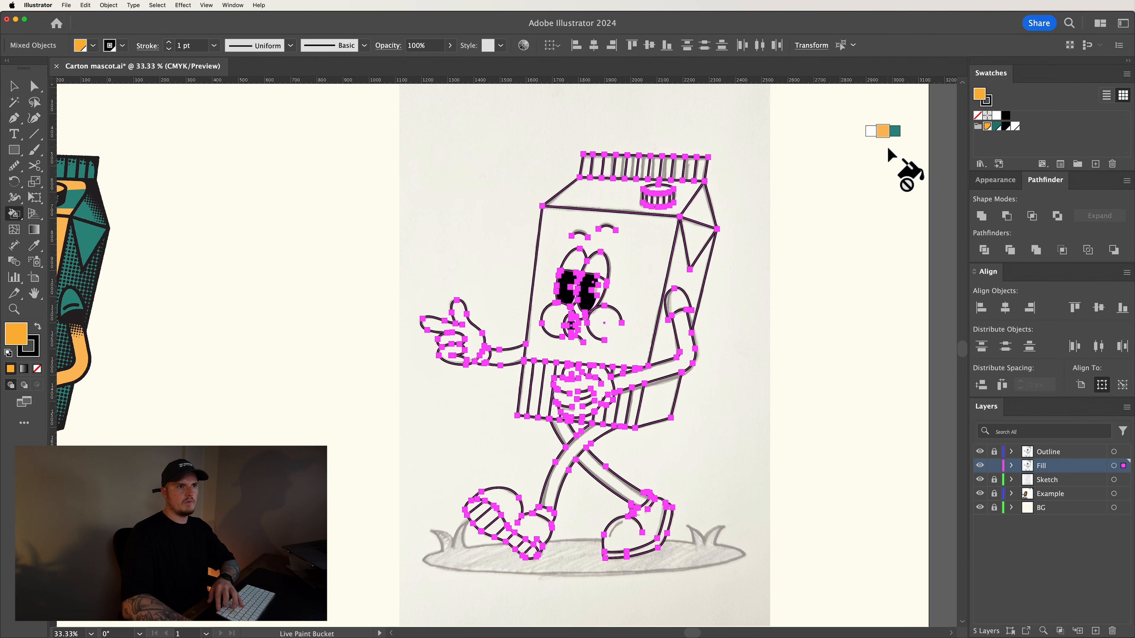
pyautogui.press('Right')
pyautogui.press('Right')
pyautogui.press('Right')
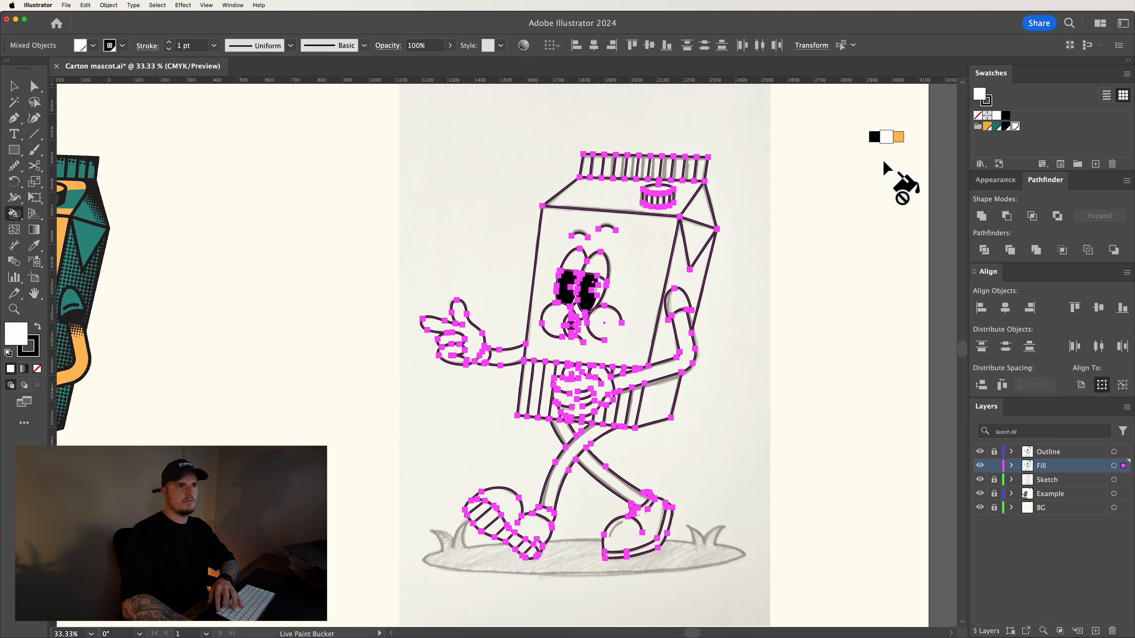
pyautogui.press('Right')
pyautogui.press('Right')
pyautogui.press('Right')
pyautogui.press('Right')
pyautogui.press('Right')
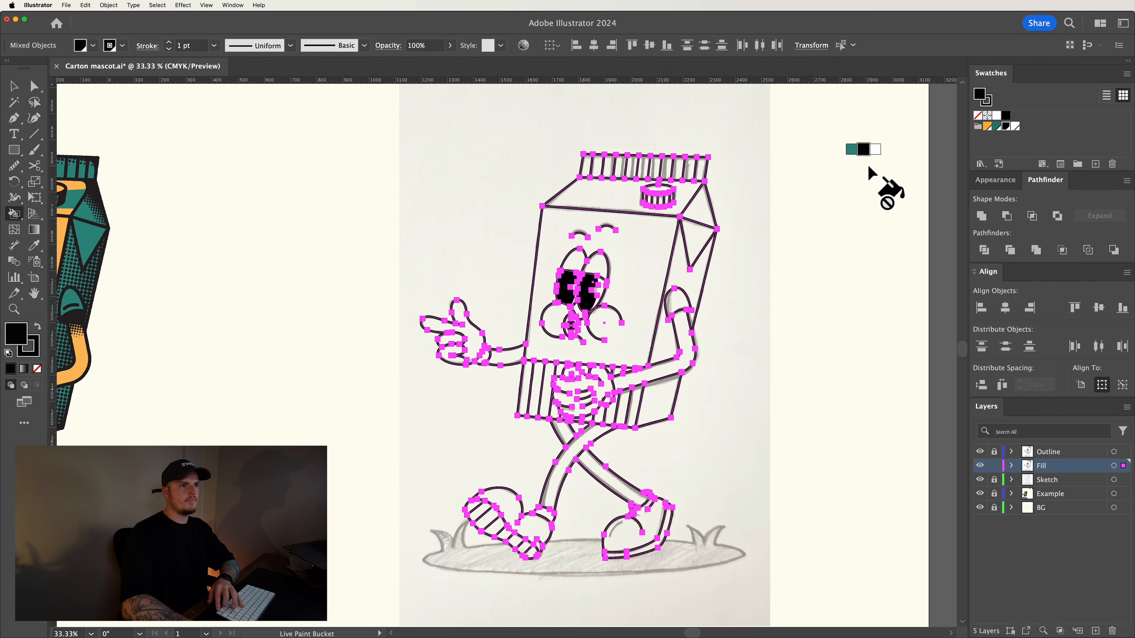
# - Make a Live Paint group from the selected artwork and fill the carton's front panel orange
pyautogui.hscroll(-5, 864, 171)
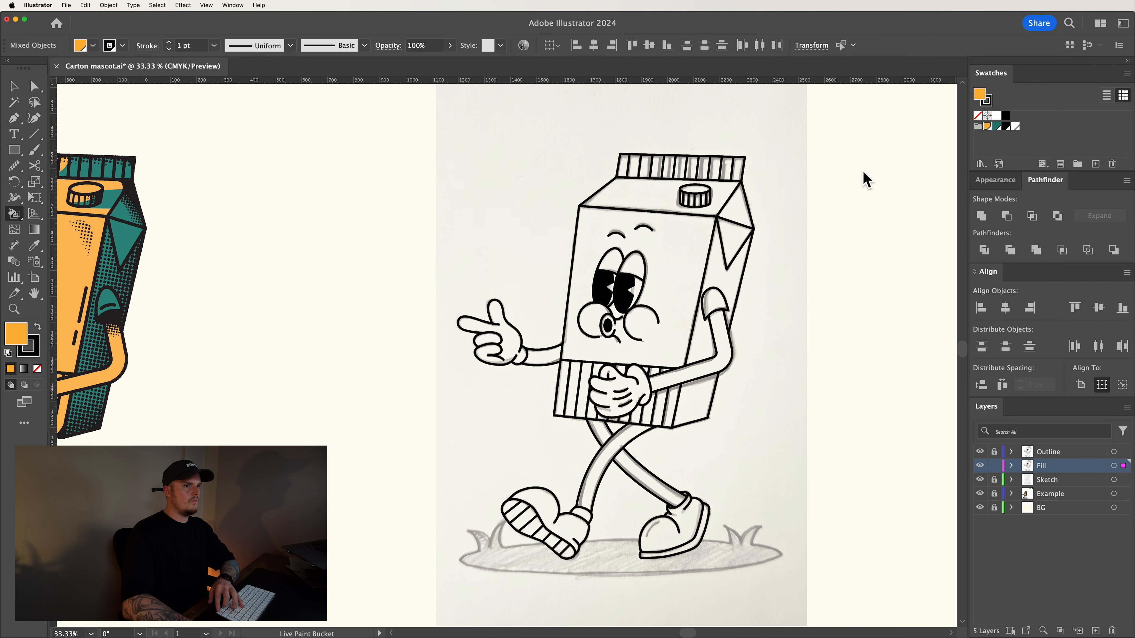
pyautogui.hscroll(-5, 863, 174)
pyautogui.scroll(-1, 864, 174)
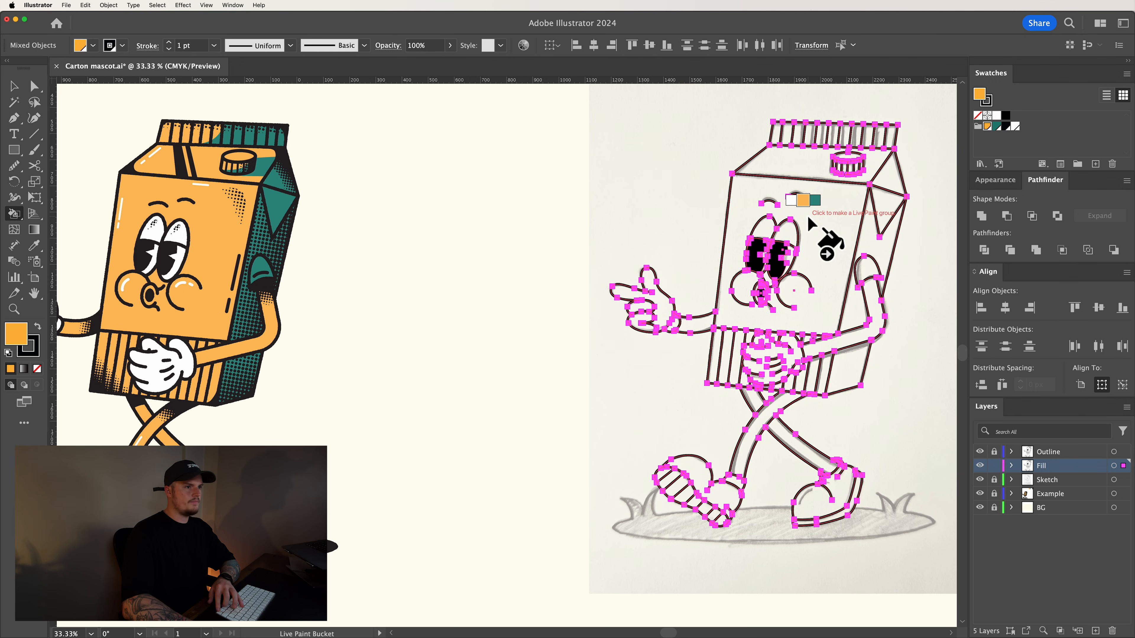
pyautogui.click(814, 228)
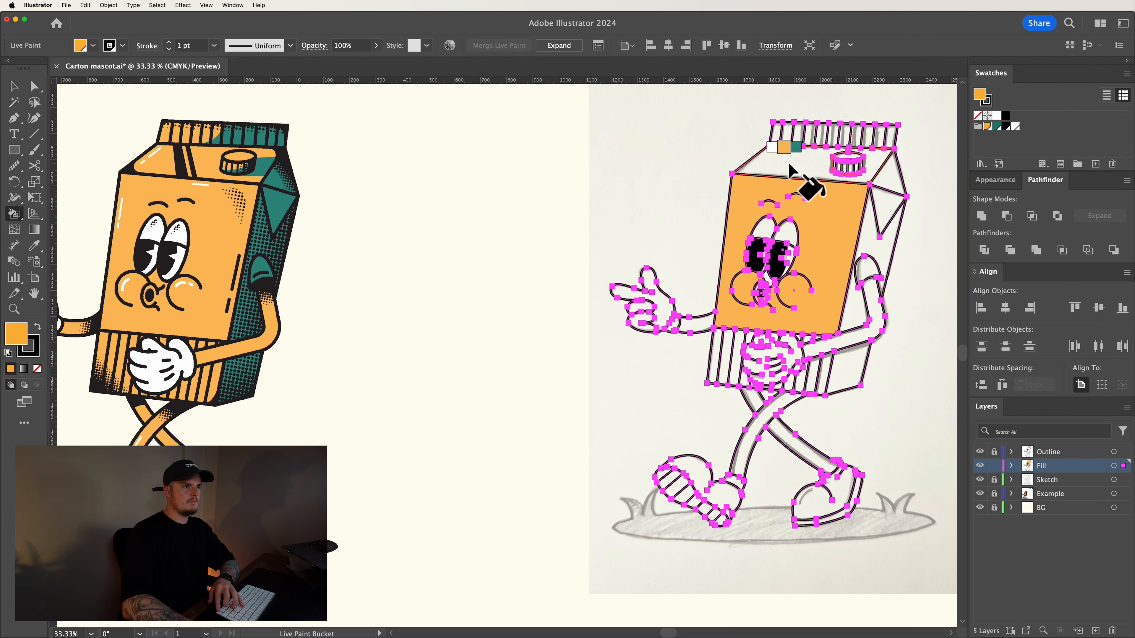
# - Fill the carton's roof panel, the ridges of its top seal and the cap area orange
pyautogui.click(778, 136)
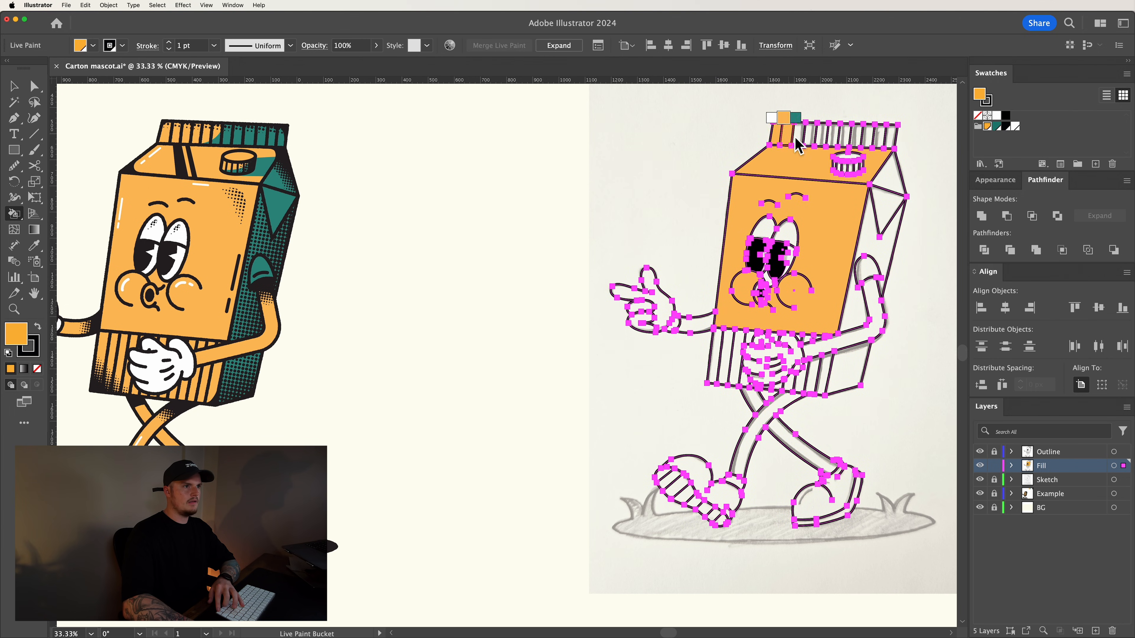
pyautogui.click(797, 136)
pyautogui.click(810, 136)
pyautogui.click(820, 137)
pyautogui.click(832, 136)
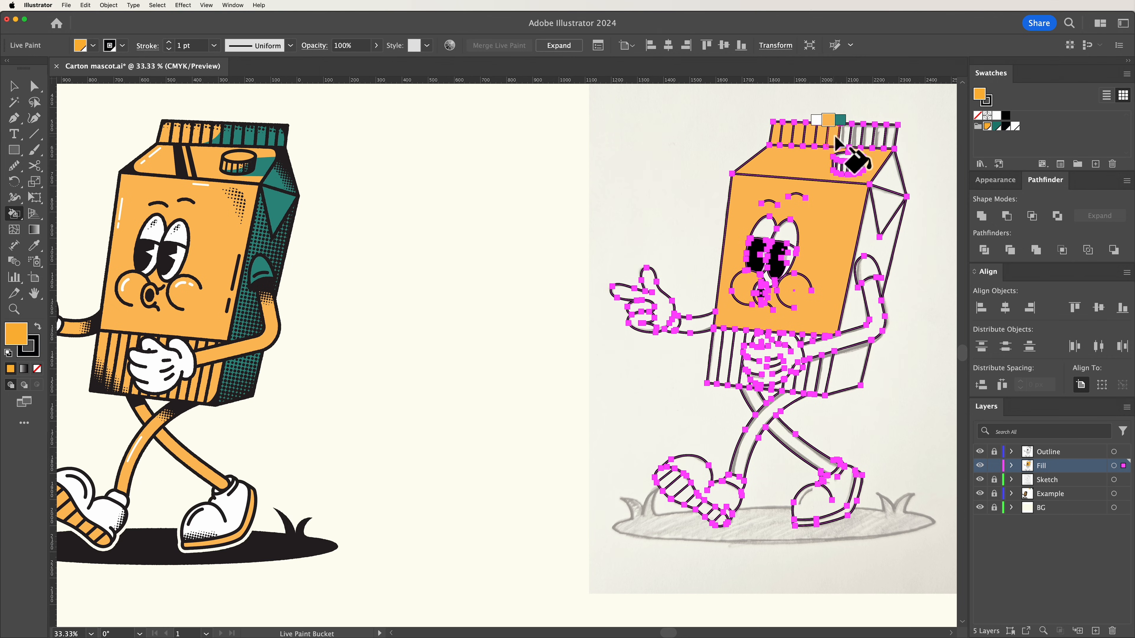
pyautogui.click(845, 136)
pyautogui.click(856, 136)
pyautogui.click(868, 136)
pyautogui.click(881, 137)
pyautogui.click(891, 136)
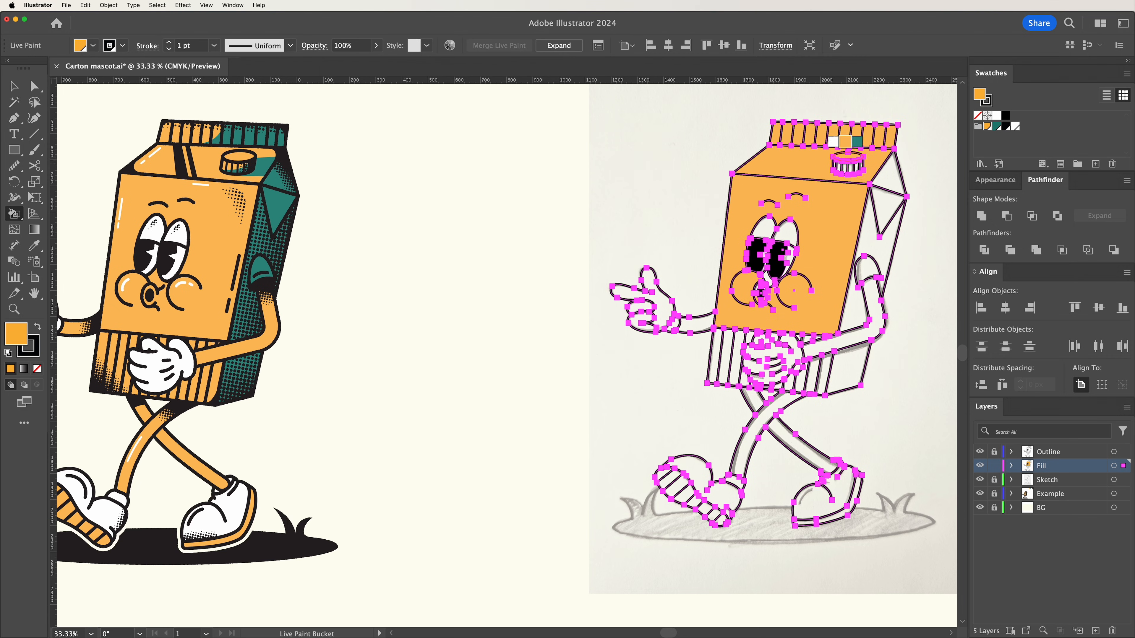
pyautogui.click(857, 170)
# - Fill all the stripes along the carton's base, including the small gaps around the hand, orange
pyautogui.click(715, 357)
pyautogui.click(726, 358)
pyautogui.click(735, 363)
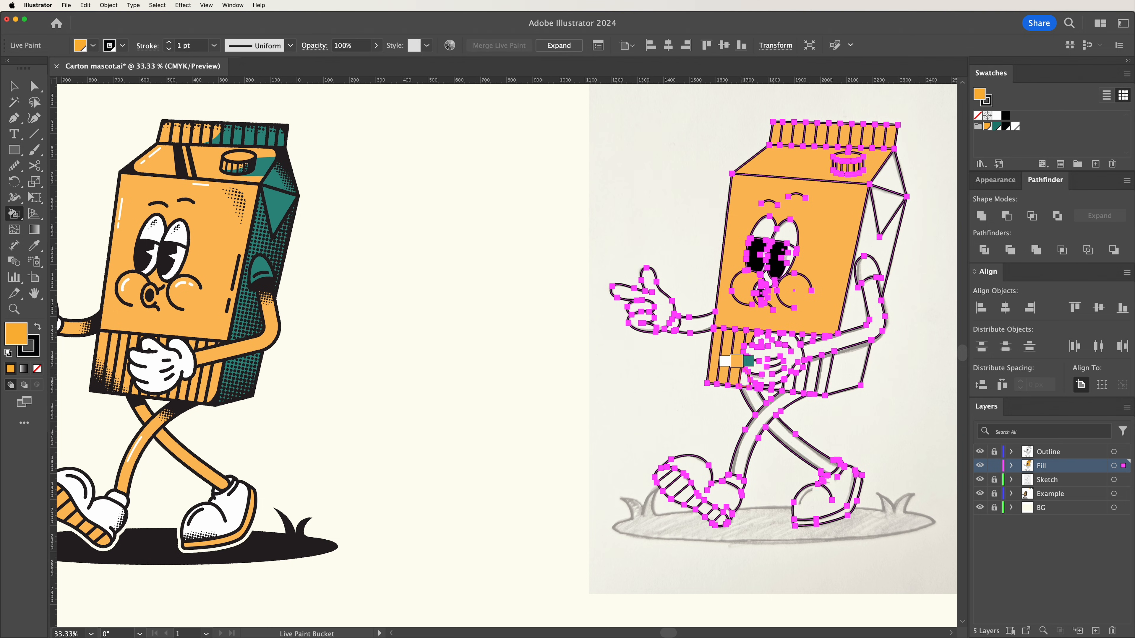
pyautogui.scroll(5, 742, 379)
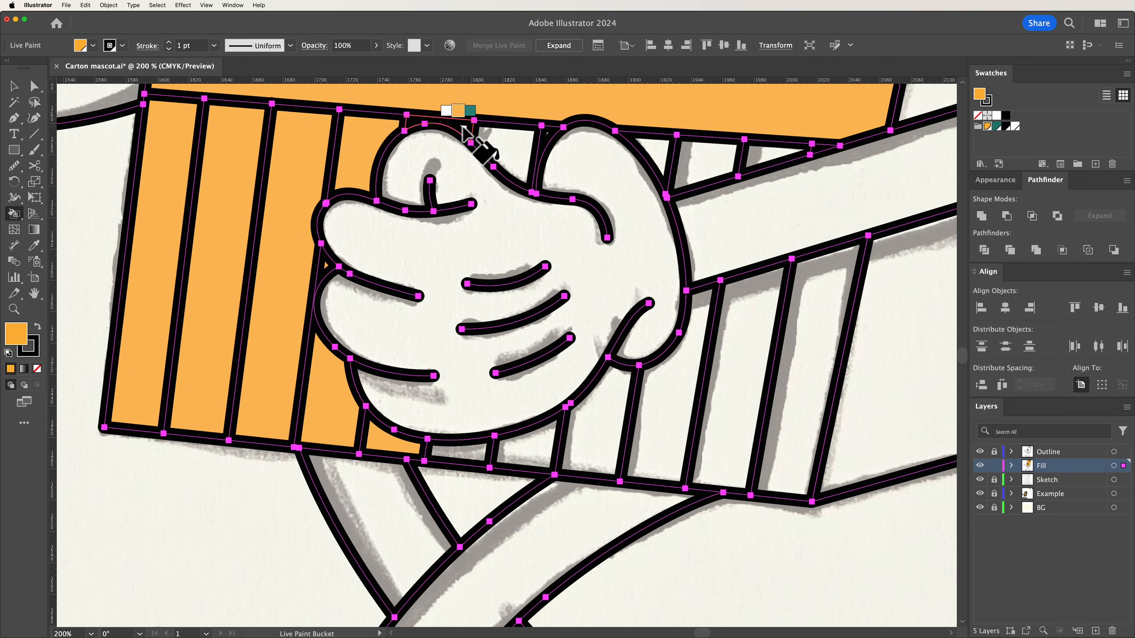
pyautogui.moveTo(463, 127); pyautogui.dragTo(761, 160)
pyautogui.moveTo(824, 342)
pyautogui.mouseDown()
pyautogui.moveTo(664, 363)
pyautogui.moveTo(588, 413)
pyautogui.mouseUp()
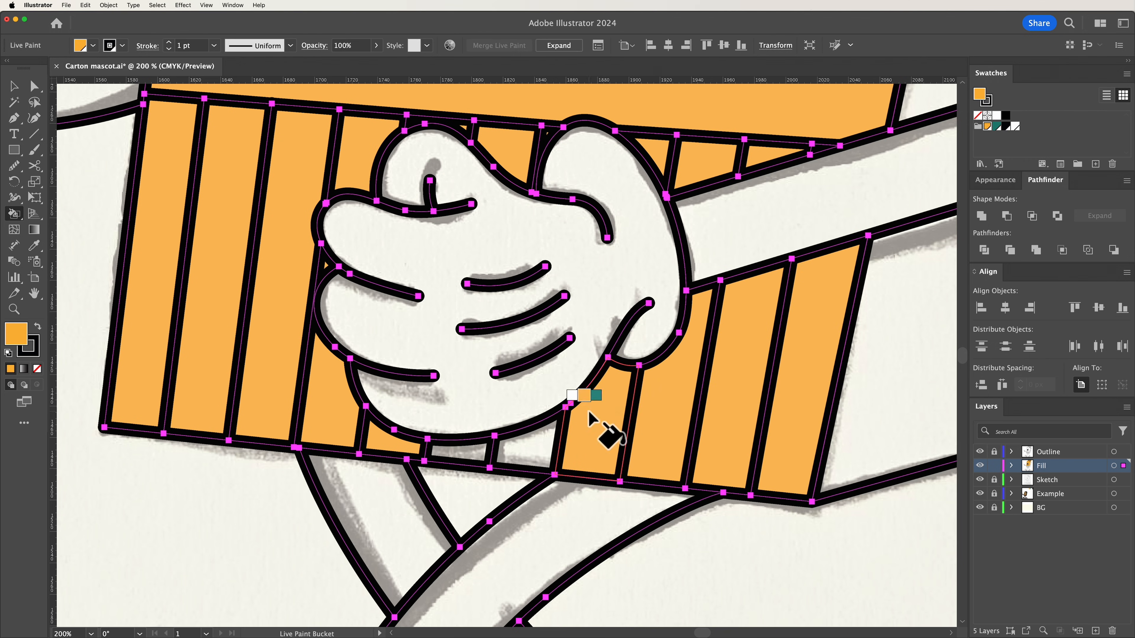
# - Fill the hand resting on the carton white and its adjoining arm orange
pyautogui.press('Left')
pyautogui.click(437, 349)
pyautogui.hscroll(3, 654, 230)
pyautogui.press('Up')
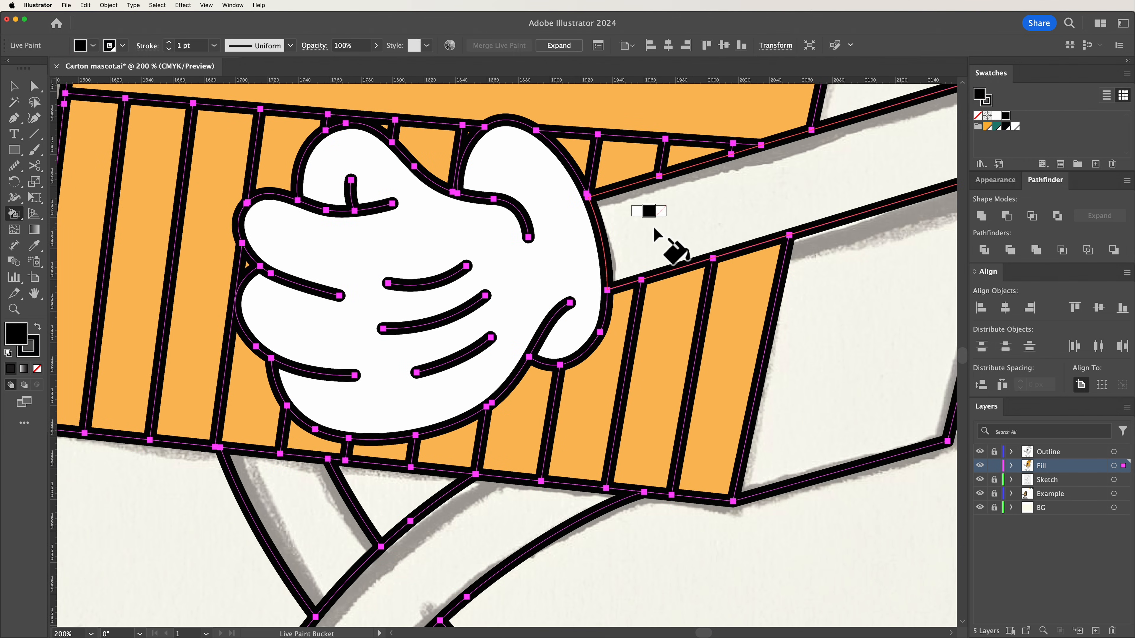
pyautogui.press('Left')
pyautogui.press('Down')
pyautogui.press('Left')
pyautogui.press('Left')
pyautogui.click(653, 230)
# - Fill the sections of both crossed legs orange
pyautogui.scroll(-5, 654, 229)
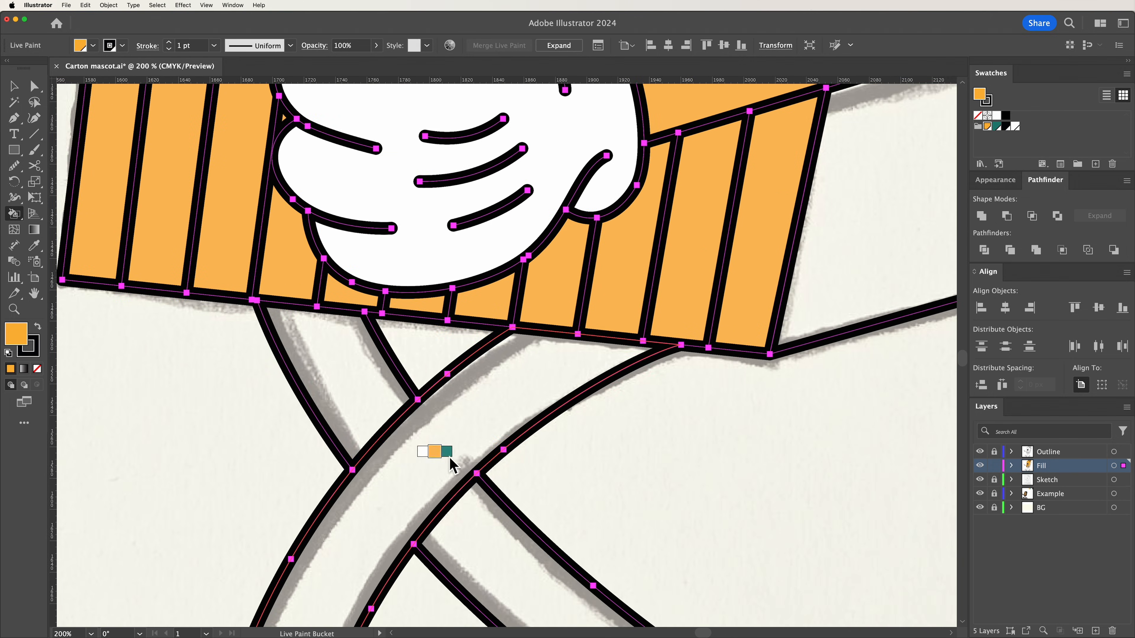
pyautogui.moveTo(450, 458); pyautogui.dragTo(344, 393)
pyautogui.moveTo(473, 508); pyautogui.dragTo(473, 425)
pyautogui.click(474, 487)
# - Fill the carton's side panels, folded side triangles and arm opening teal
pyautogui.moveTo(685, 414); pyautogui.dragTo(377, 635)
pyautogui.press('Right')
pyautogui.click(592, 380)
pyautogui.moveTo(710, 94); pyautogui.dragTo(559, 568)
pyautogui.click(514, 473)
pyautogui.click(567, 255)
pyautogui.click(660, 342)
pyautogui.moveTo(639, 268); pyautogui.dragTo(653, 588)
pyautogui.moveTo(644, 182); pyautogui.dragTo(642, 436)
pyautogui.click(671, 309)
# - Fill the whites of both eyes, including the pupil cut-outs, white
pyautogui.moveTo(193, 423); pyautogui.dragTo(574, 334)
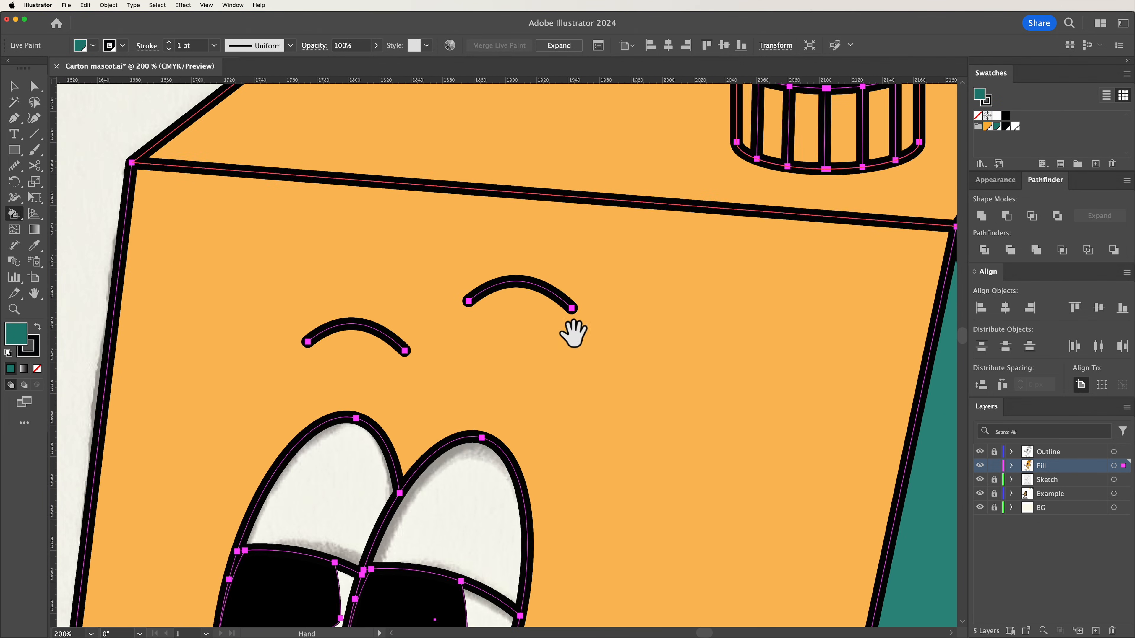
pyautogui.moveTo(418, 525); pyautogui.dragTo(516, 287)
pyautogui.press('Right')
pyautogui.press('Right')
pyautogui.click(520, 286)
pyautogui.click(438, 281)
pyautogui.click(420, 412)
pyautogui.click(577, 412)
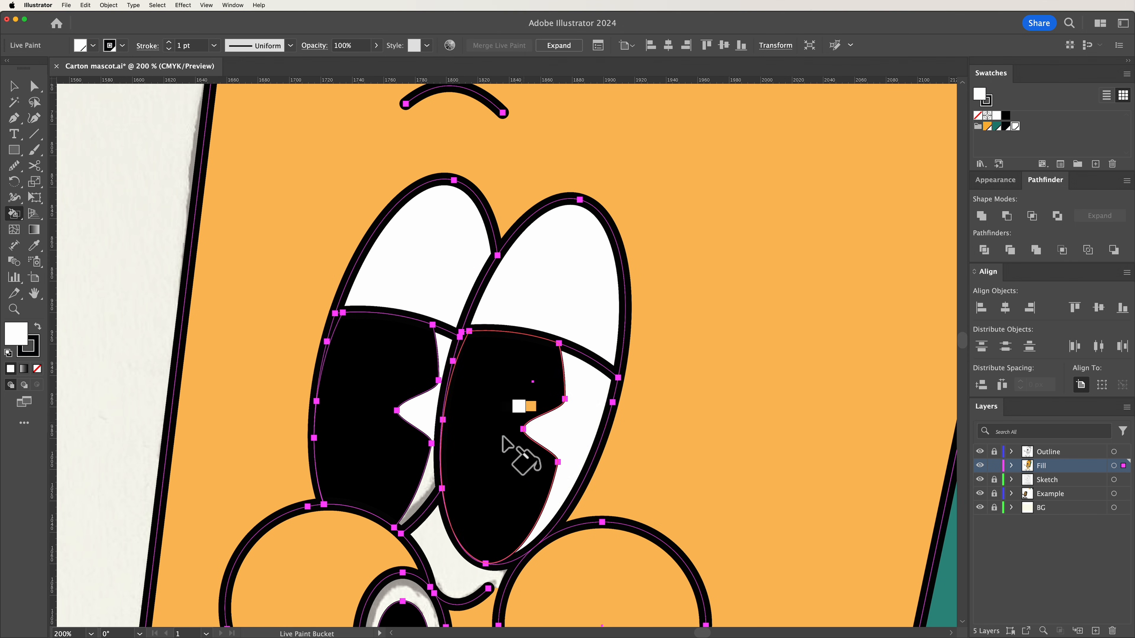
# - Fill the area below the eyes, the ring around the mouth and the extended arm orange
pyautogui.moveTo(505, 438); pyautogui.dragTo(506, 332)
pyautogui.press('Right')
pyautogui.click(435, 438)
pyautogui.click(424, 491)
pyautogui.moveTo(147, 429); pyautogui.dragTo(610, 433)
pyautogui.click(487, 398)
# - Fill the pointing hand, its cuff and curled fingers white
pyautogui.press('Left')
pyautogui.click(377, 389)
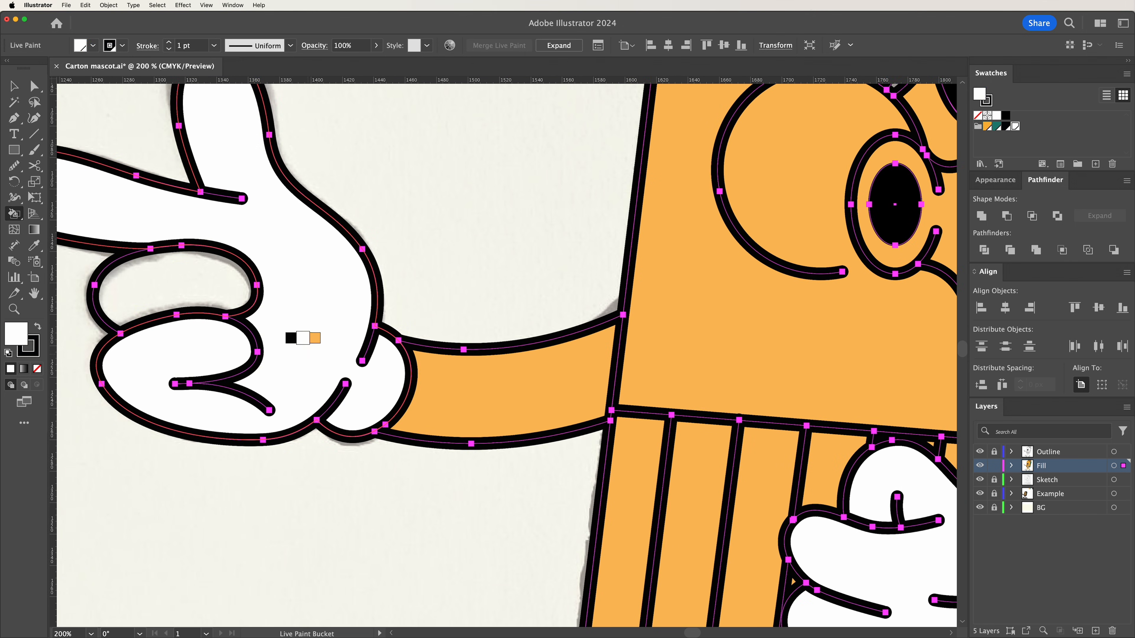
pyautogui.click(210, 284)
# - Fill the raised shoe's upper and ankle cuff white
pyautogui.moveTo(624, 515); pyautogui.dragTo(576, 134)
pyautogui.moveTo(603, 537); pyautogui.dragTo(594, 134)
pyautogui.moveTo(613, 536); pyautogui.dragTo(633, 241)
pyautogui.click(711, 263)
pyautogui.click(639, 317)
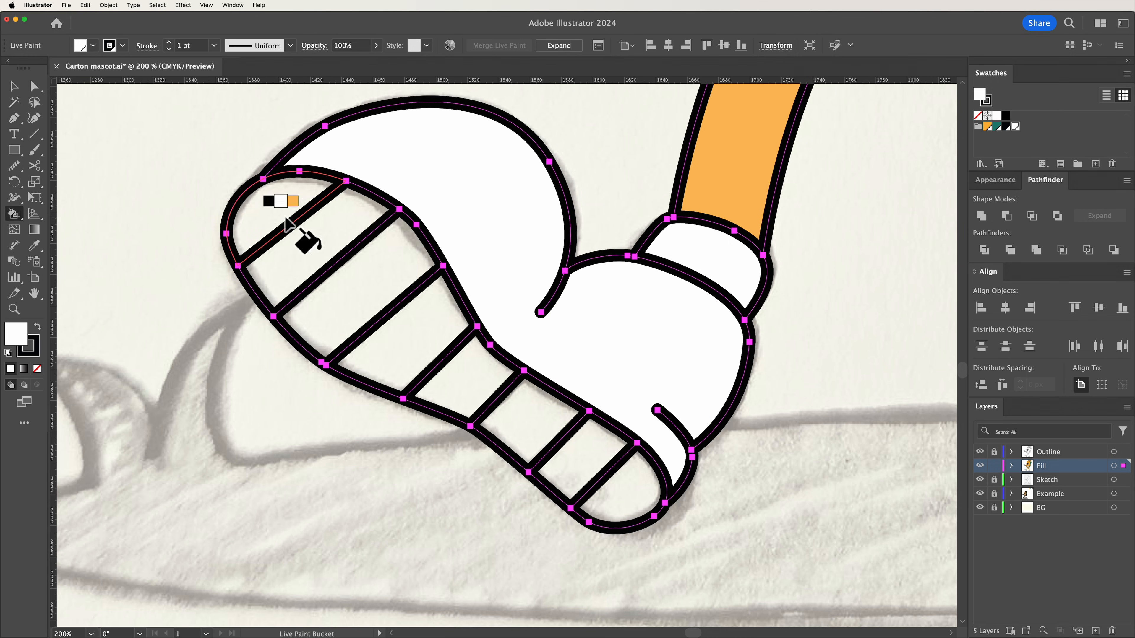
# - Fill every tread section on the raised shoe's sole orange
pyautogui.press('Right')
pyautogui.click(284, 217)
pyautogui.click(318, 252)
pyautogui.click(364, 293)
pyautogui.click(419, 343)
pyautogui.click(472, 380)
pyautogui.click(530, 421)
pyautogui.click(583, 462)
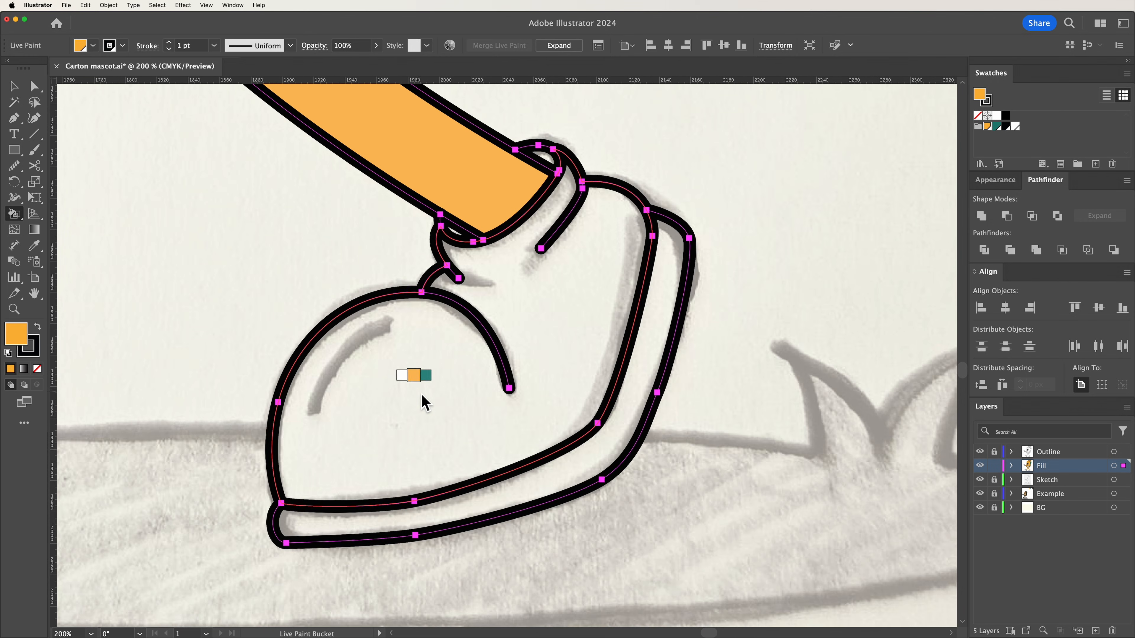
# - Fill the planted shoe's sole orange and its upper white, and leave the artwork deselected
pyautogui.click(428, 519)
pyautogui.press('Left')
pyautogui.click(420, 416)
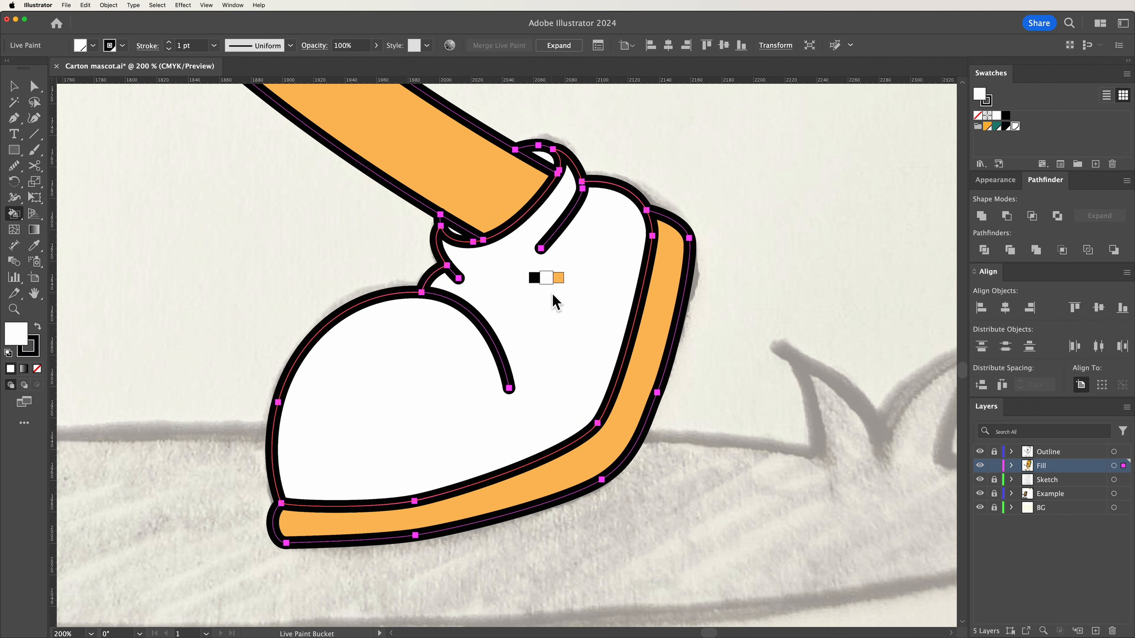
pyautogui.press('super+minus')
pyautogui.press('super+minus')
pyautogui.press('super+minus')
pyautogui.press('super+minus')
pyautogui.press('super+minus')
pyautogui.press('v')
pyautogui.click(381, 280)
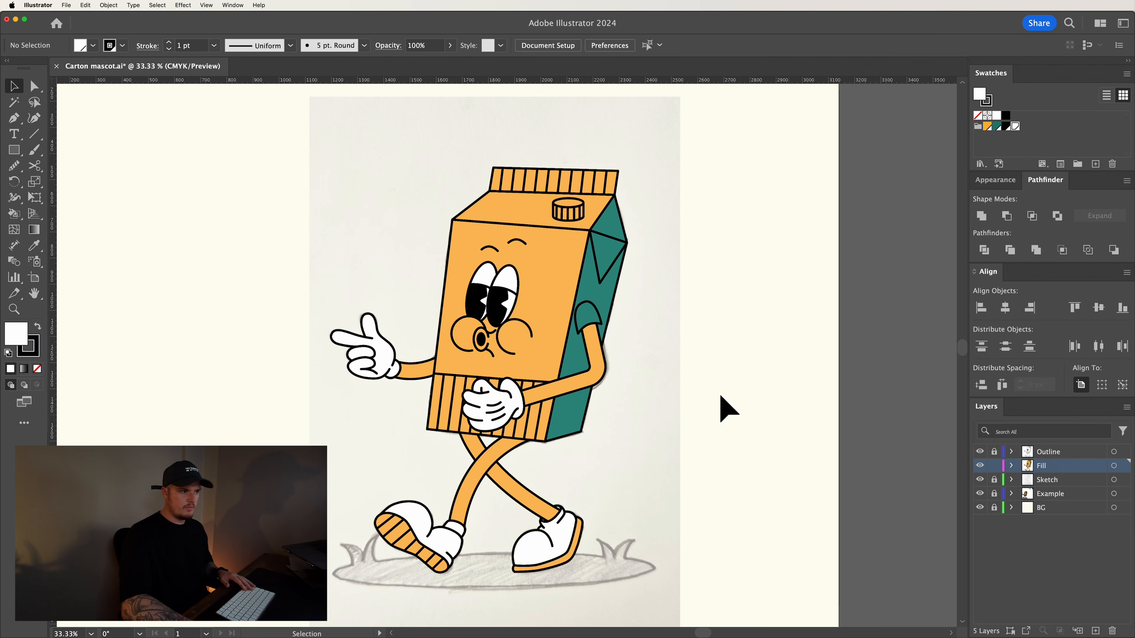
# - Set the stroke of the Live Paint artwork on the Fill layer to None
pyautogui.click(609, 373)
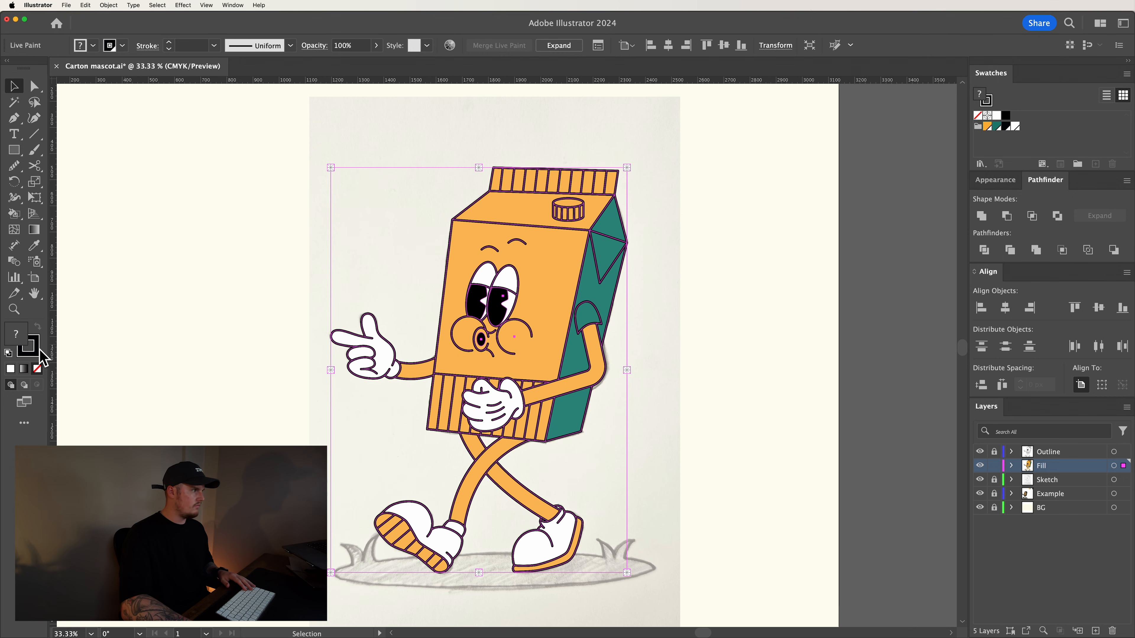
pyautogui.click(25, 349)
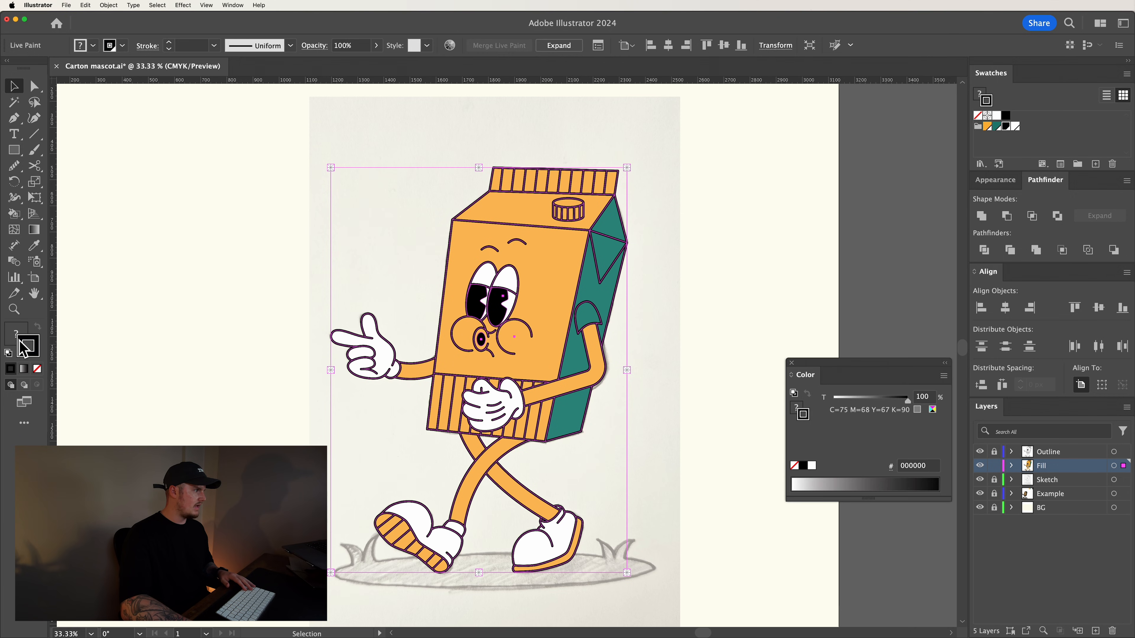
pyautogui.click(38, 369)
pyautogui.click(685, 316)
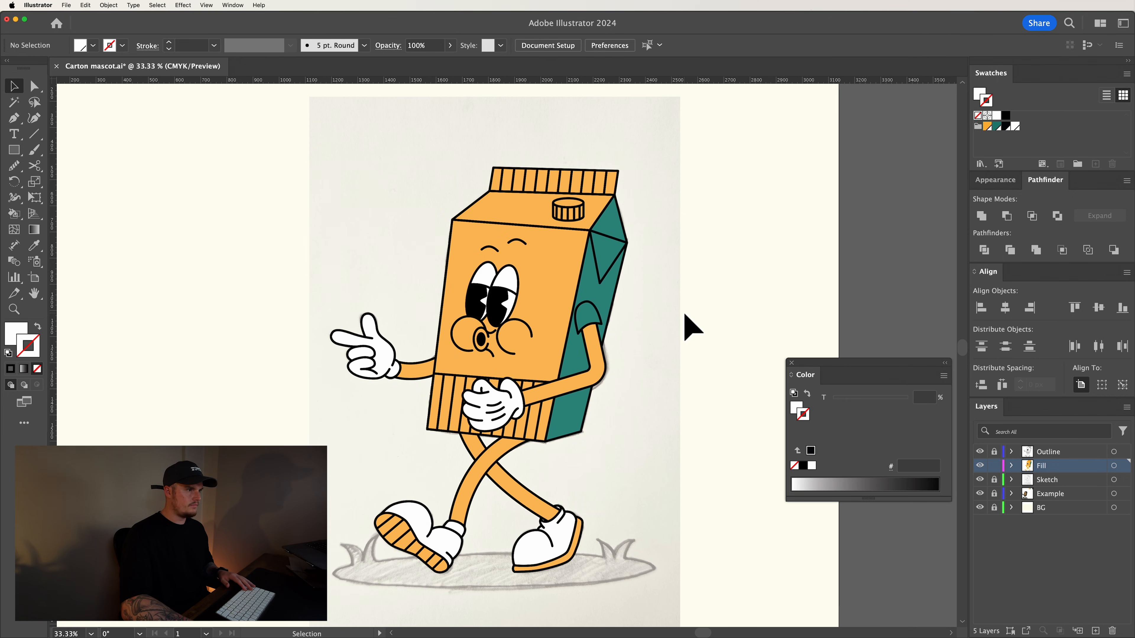
pyautogui.click(792, 363)
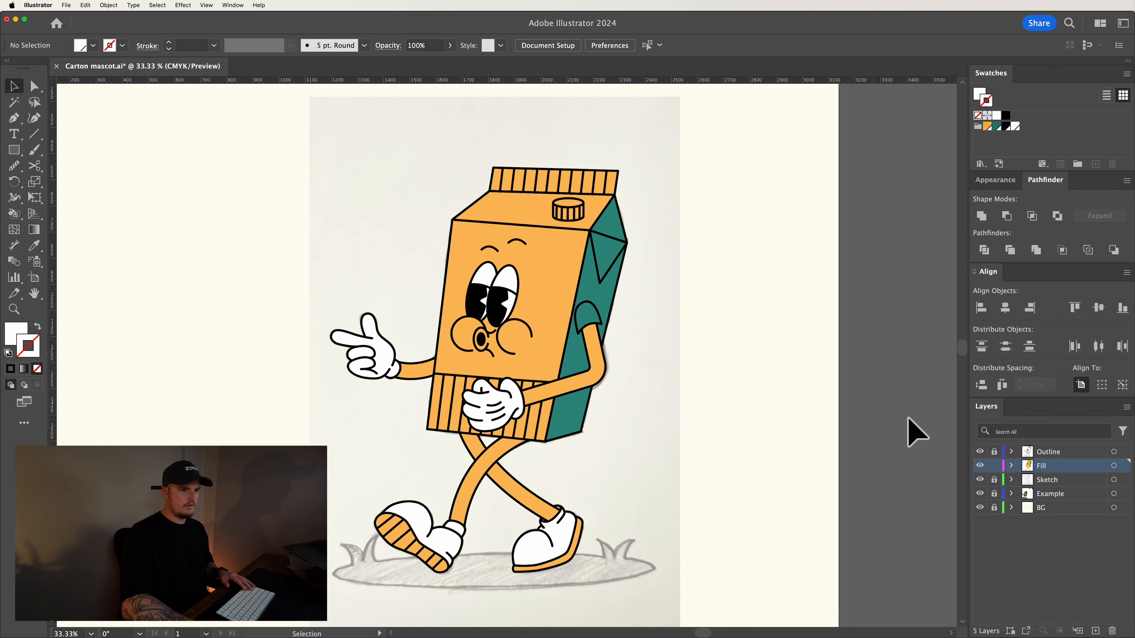
# - Toggle the Outline and Fill layers' visibility to compare the outlines with the colour fills
pyautogui.click(979, 451)
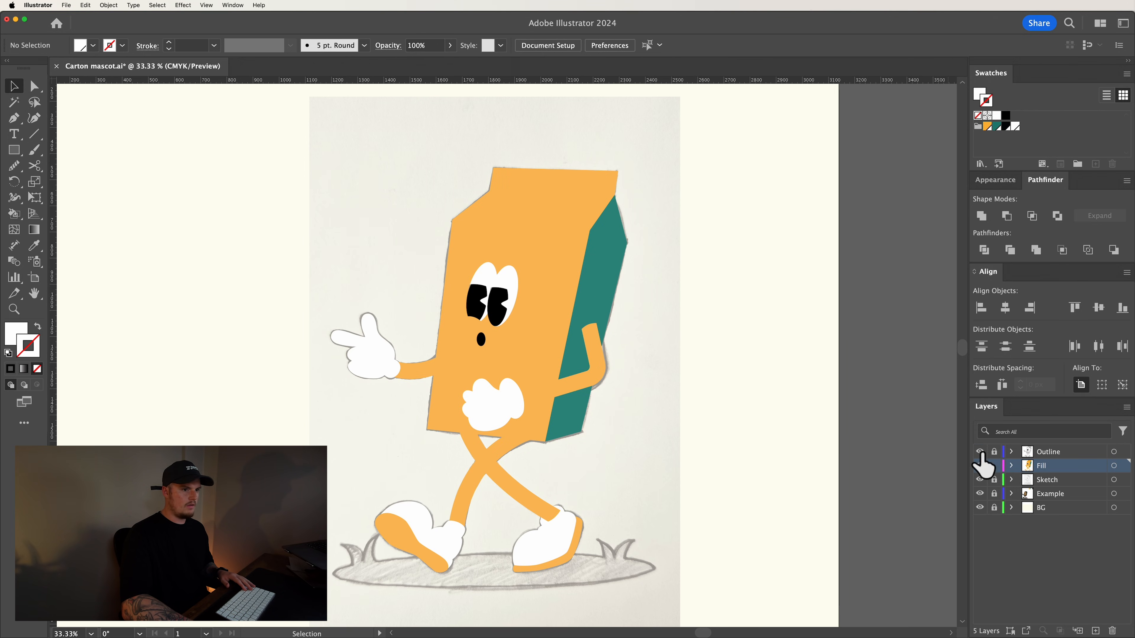
pyautogui.click(980, 452)
pyautogui.click(980, 451)
pyautogui.click(980, 452)
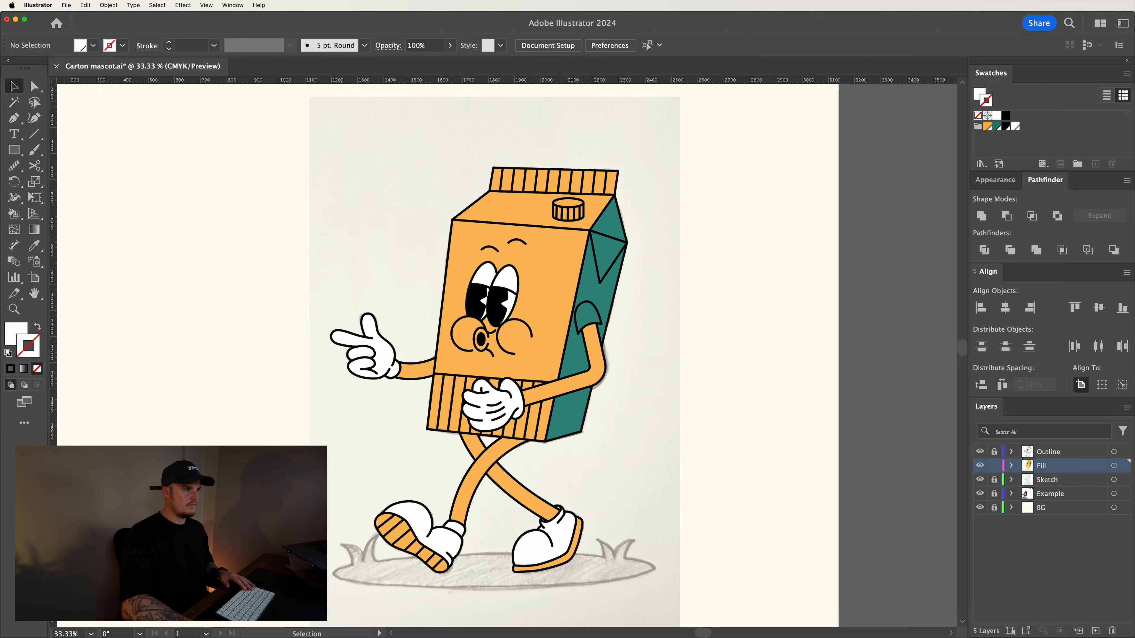
pyautogui.click(980, 466)
pyautogui.click(979, 465)
pyautogui.click(980, 465)
pyautogui.click(979, 465)
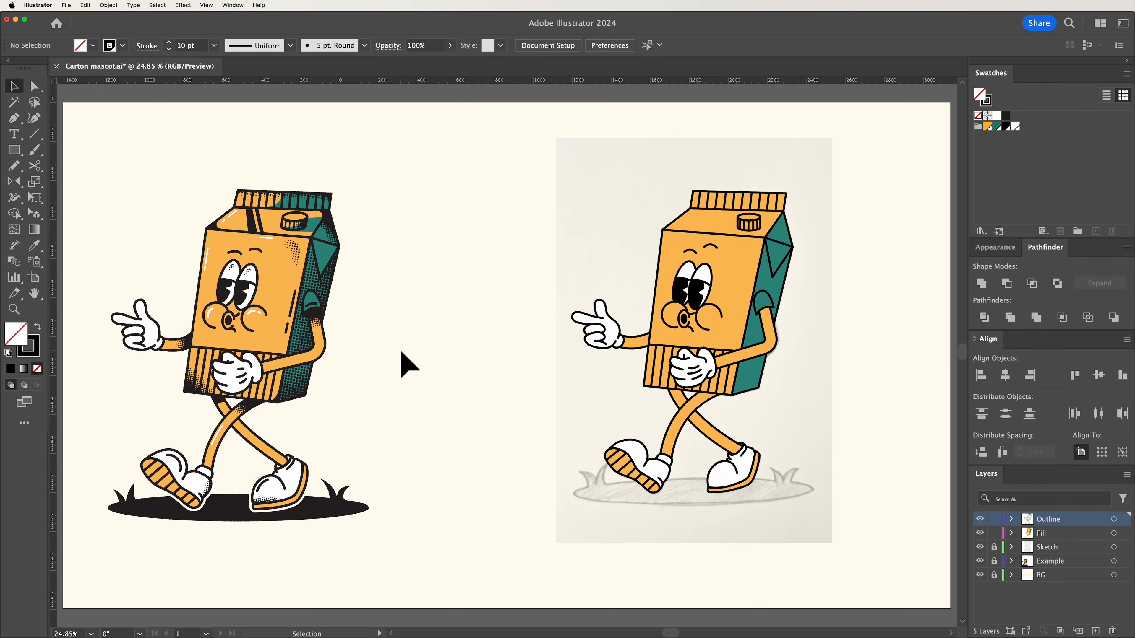
# - Expand the Live Paint artwork on the Fill layer and ungroup it into separate shapes
pyautogui.click(760, 291)
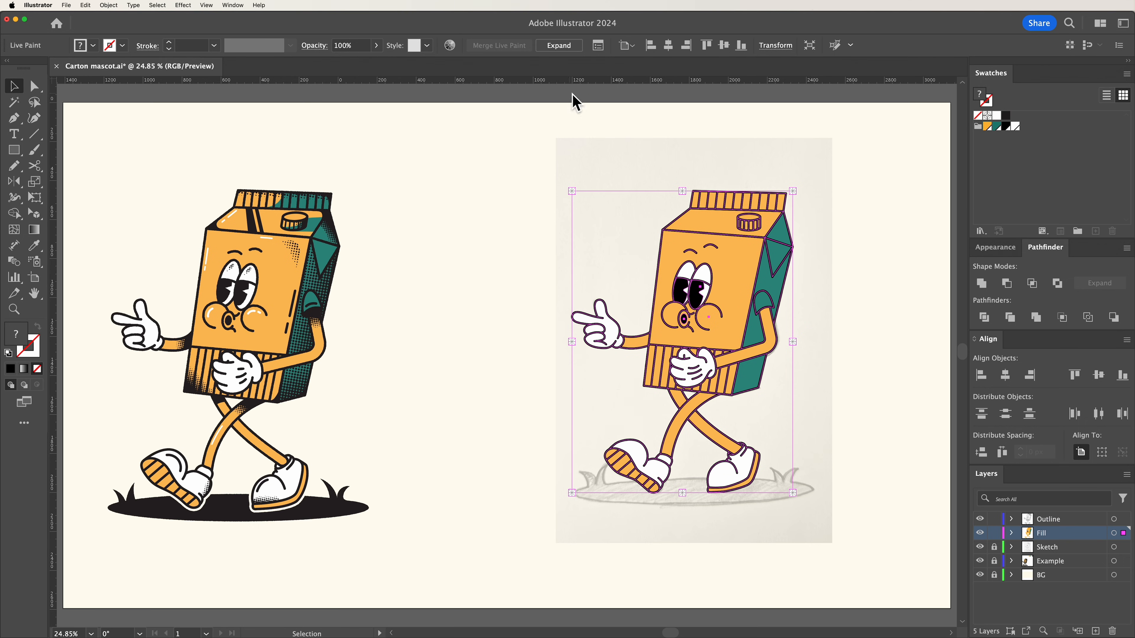
pyautogui.click(567, 50)
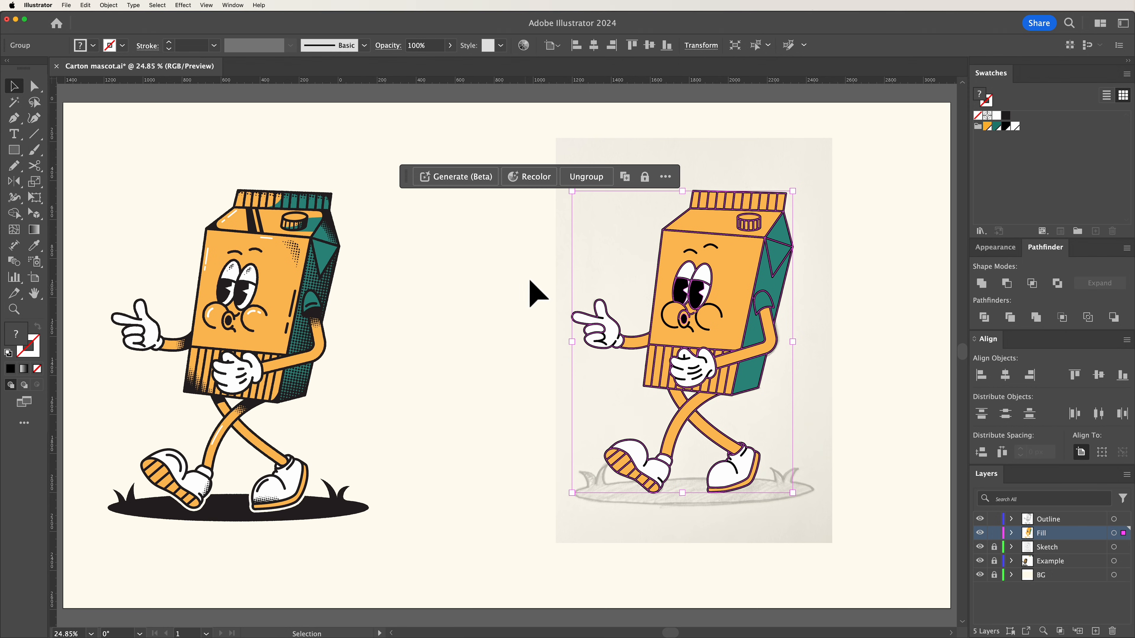
pyautogui.click(545, 273)
pyautogui.click(744, 282)
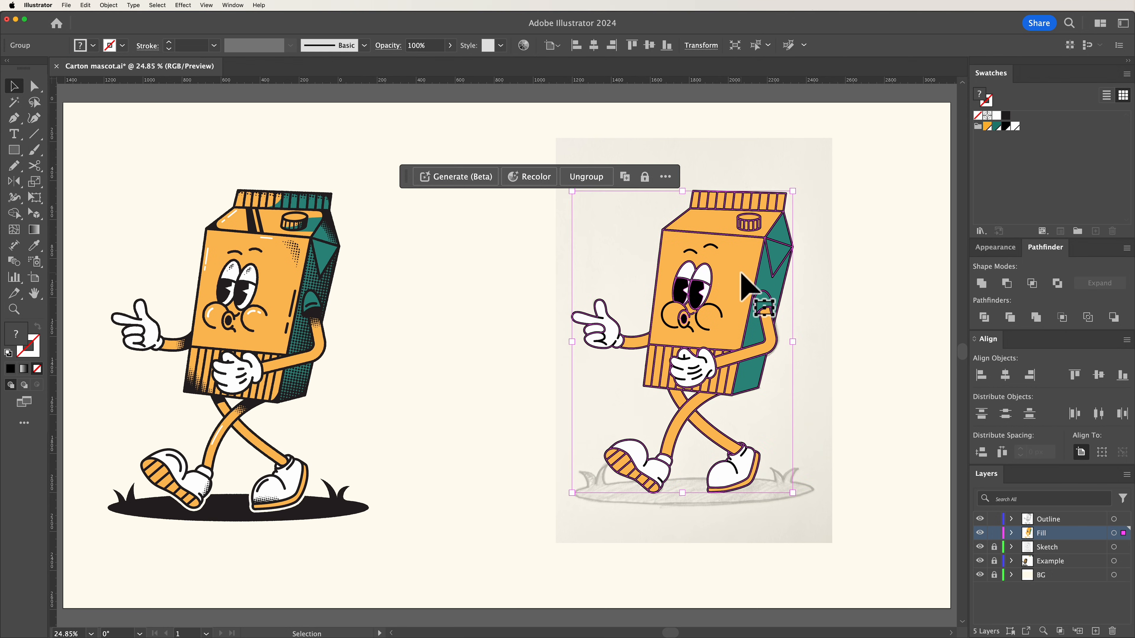
pyautogui.rightClick(737, 276)
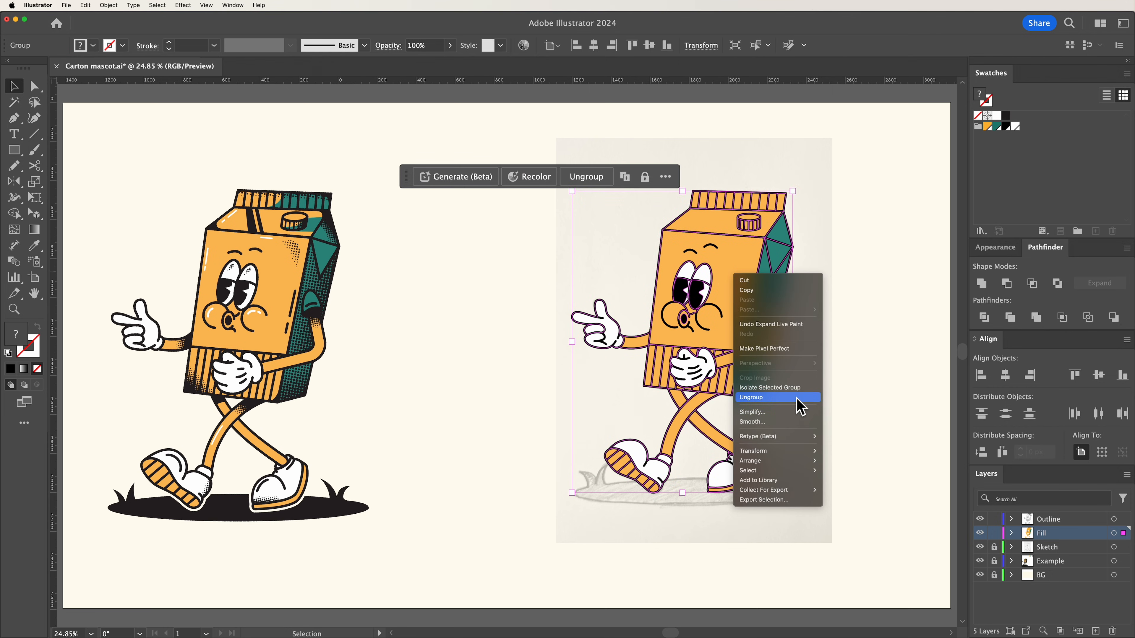
pyautogui.click(800, 406)
pyautogui.press('super+shift+a')
# - Try moving the orange front, orange roof and teal side fills out individually, undoing each move
pyautogui.moveTo(732, 276); pyautogui.dragTo(571, 265)
pyautogui.press('super+z')
pyautogui.moveTo(713, 222); pyautogui.dragTo(616, 181)
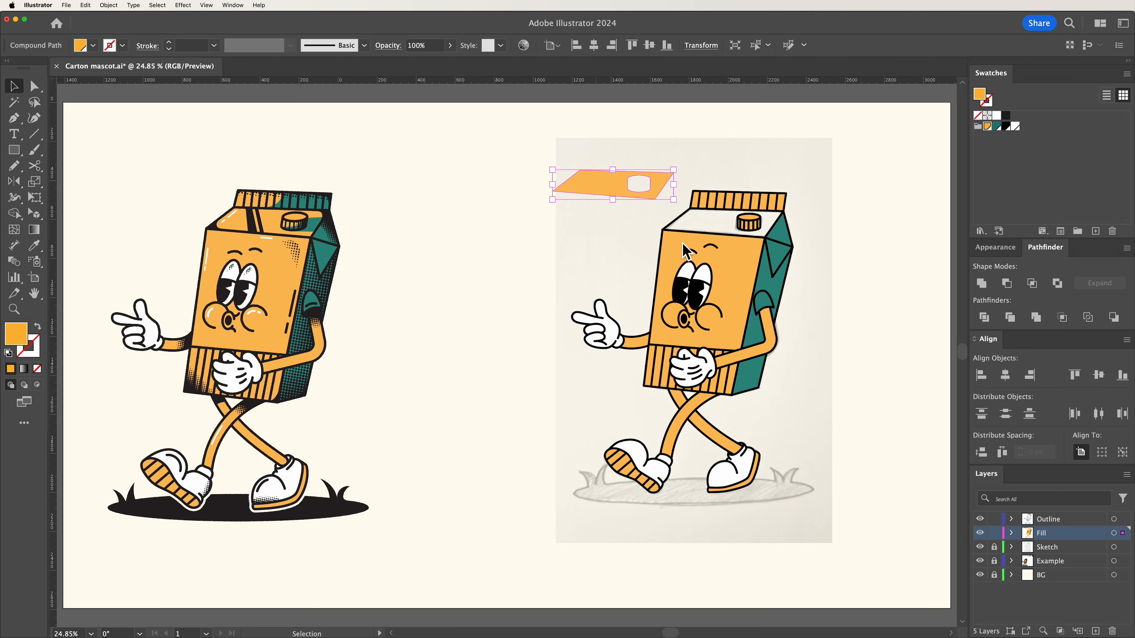
pyautogui.press('super+z')
pyautogui.moveTo(759, 276); pyautogui.dragTo(867, 297)
pyautogui.press('super+z')
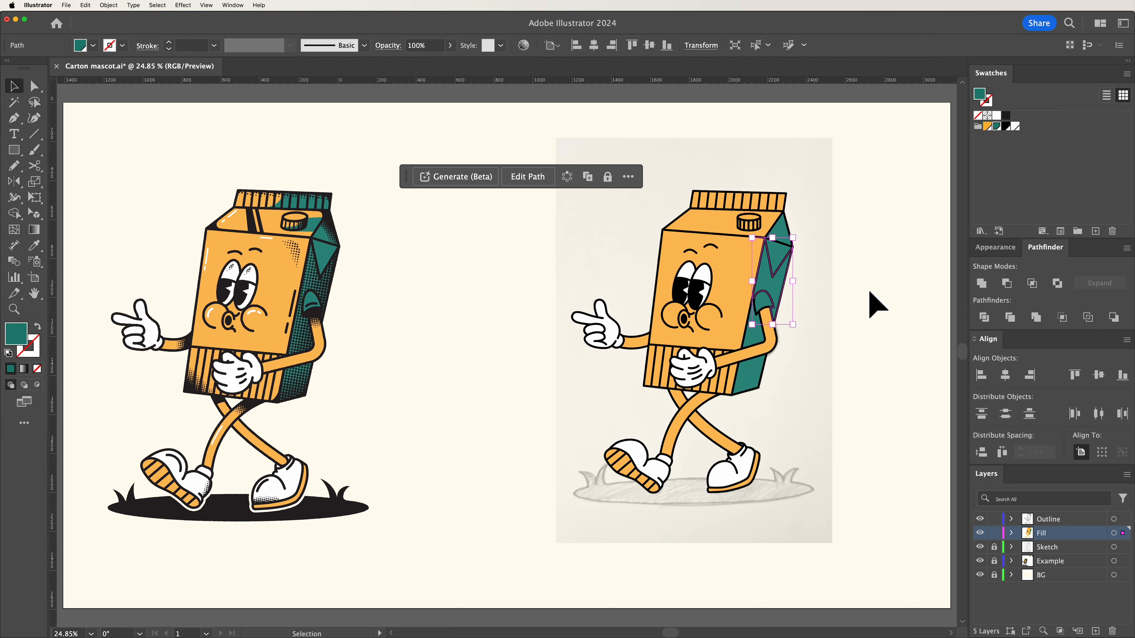
pyautogui.press('super+shift+a')
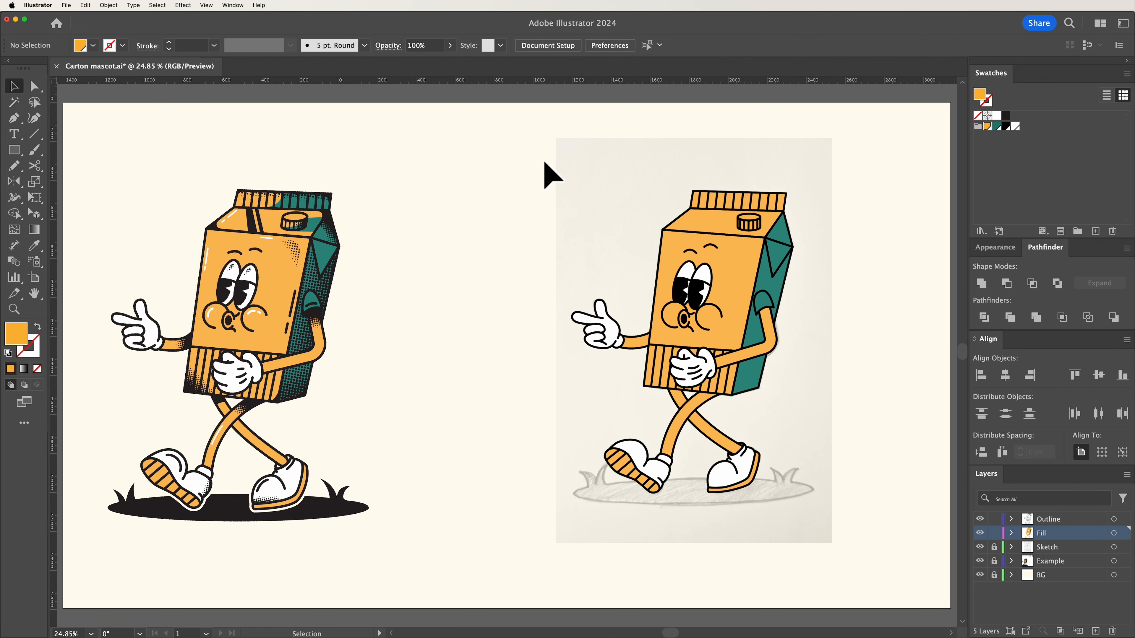
# - Select the whole mascot, clear the selection, and hide the Sketch layer
pyautogui.moveTo(552, 173); pyautogui.dragTo(852, 518)
pyautogui.click(862, 519)
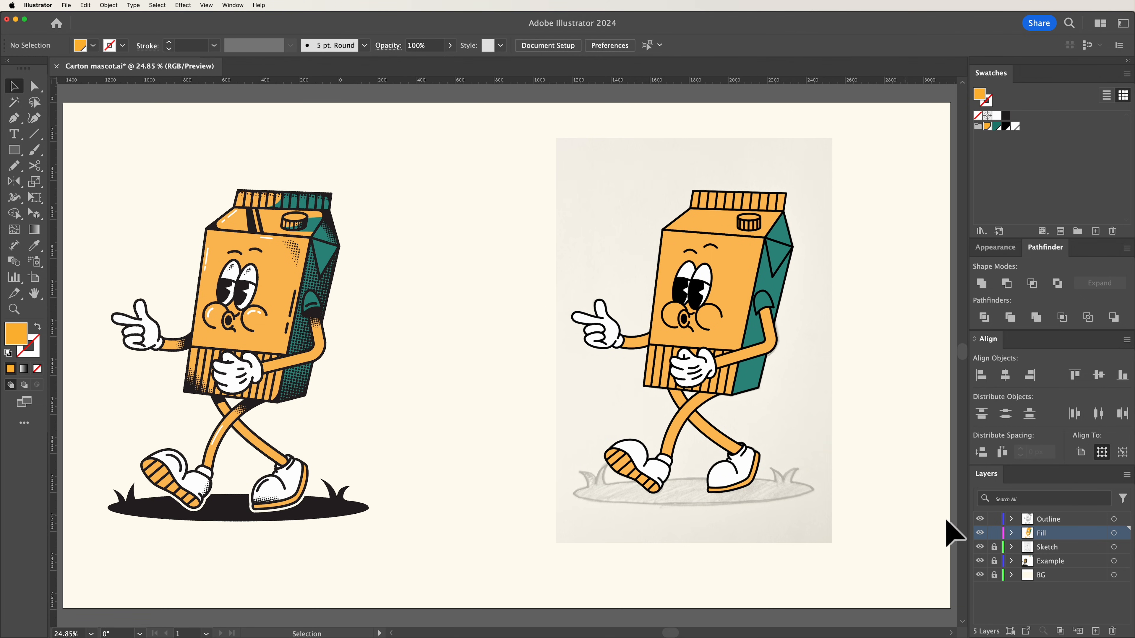
pyautogui.click(980, 547)
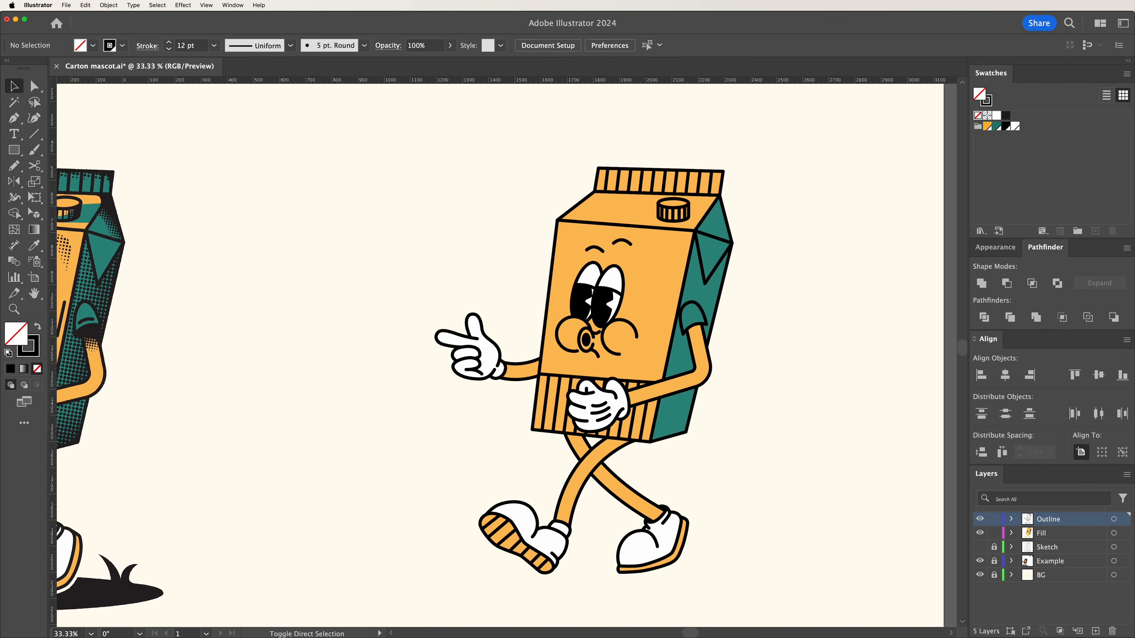
# - Expand the fill and stroke of all artwork on the Outline layer
pyautogui.click(558, 221)
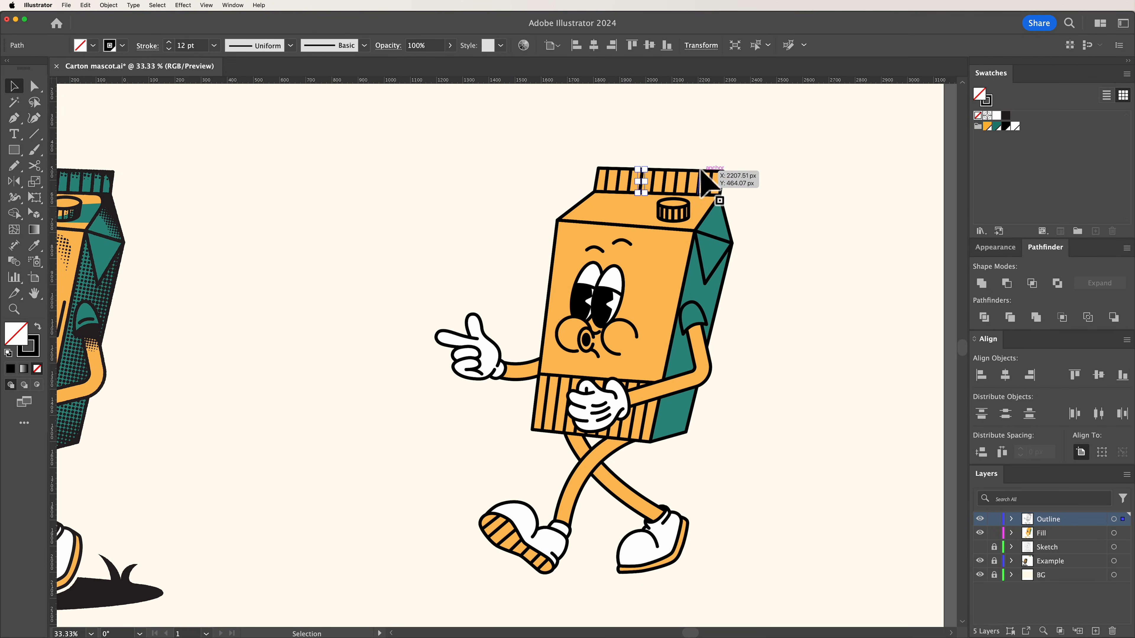
pyautogui.click(759, 187)
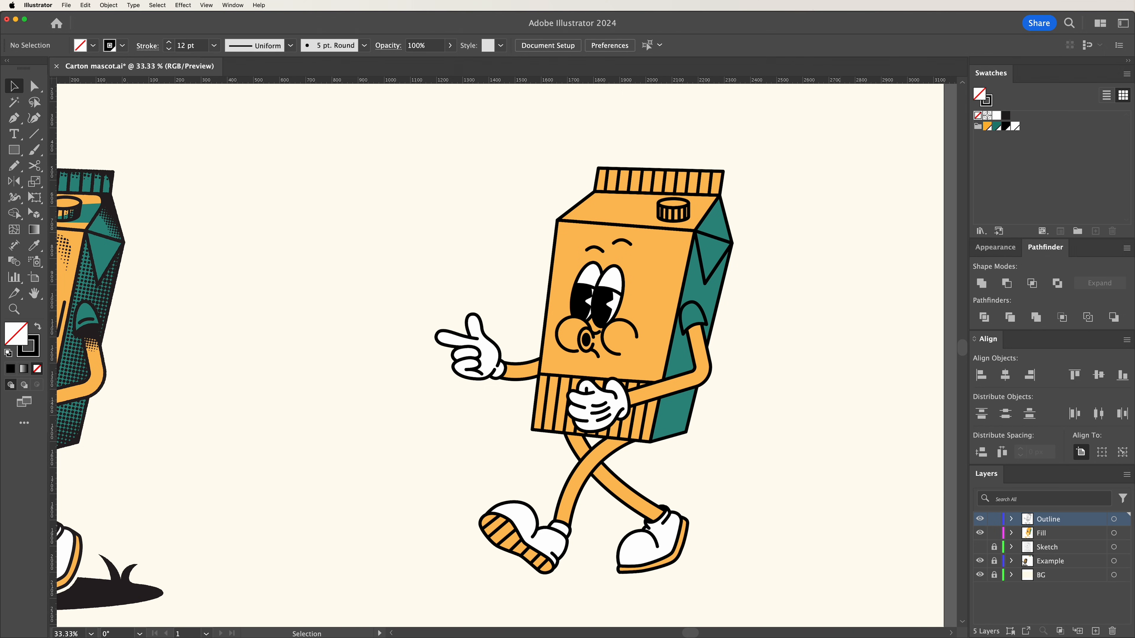
pyautogui.click(1114, 520)
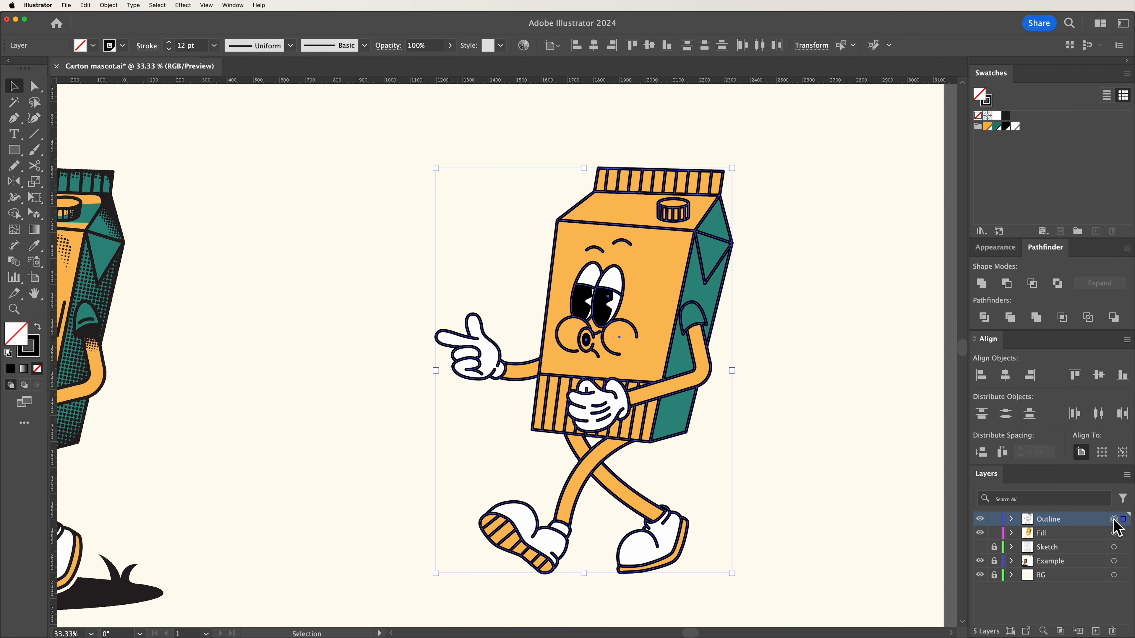
pyautogui.click(108, 6)
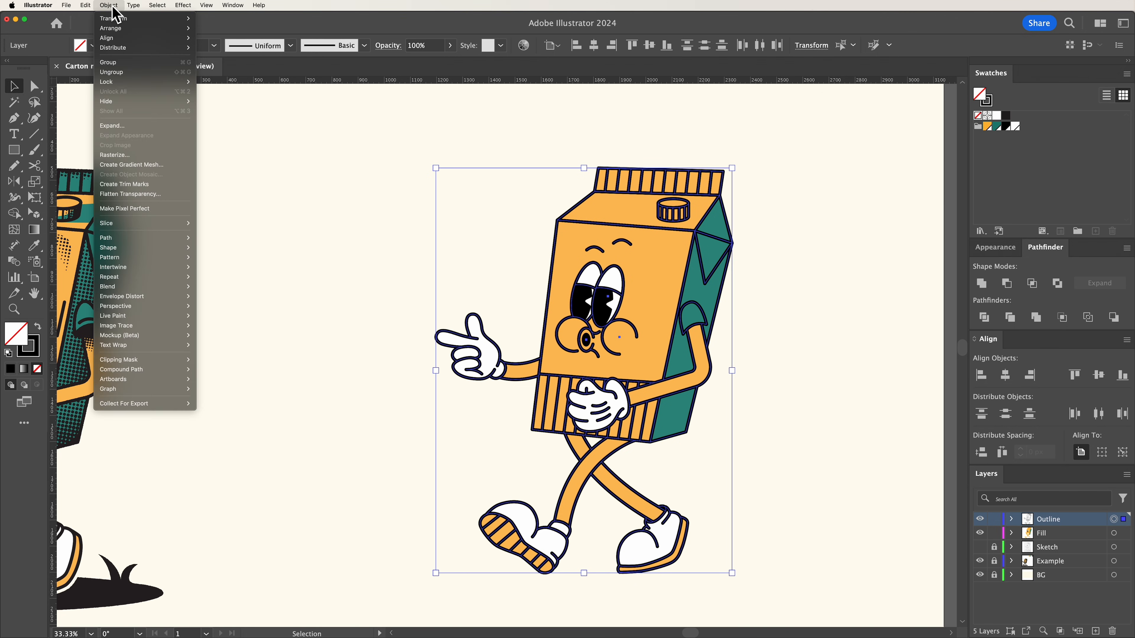
pyautogui.click(137, 127)
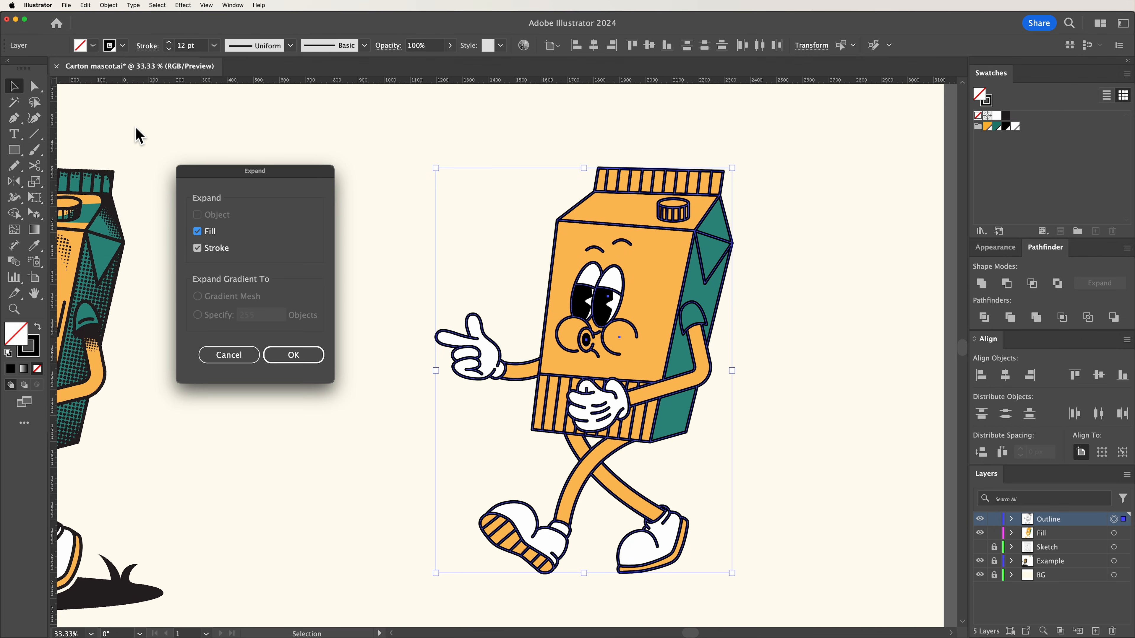
pyautogui.click(297, 360)
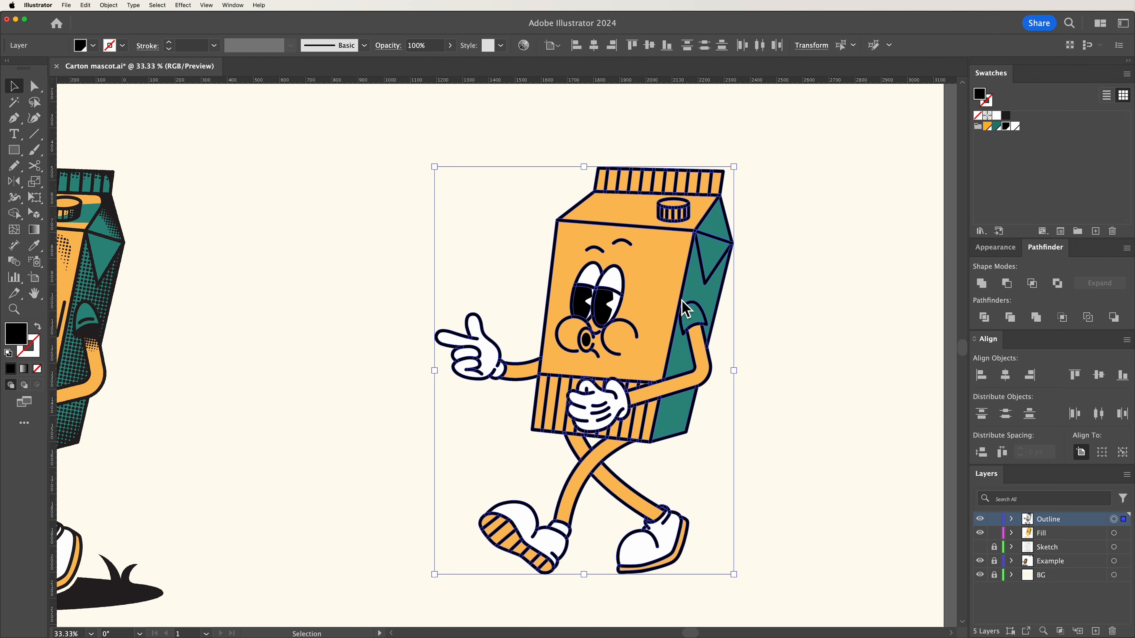
# - Unite the expanded outlines into one shape, then try moving them off the fills and undo the move
pyautogui.click(982, 284)
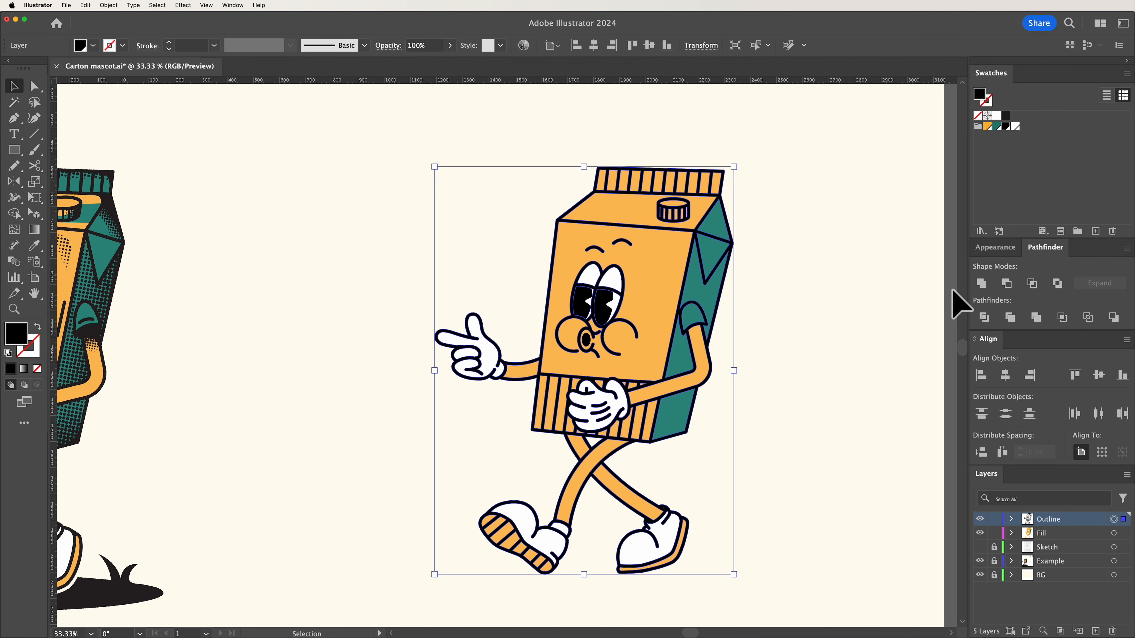
pyautogui.click(755, 307)
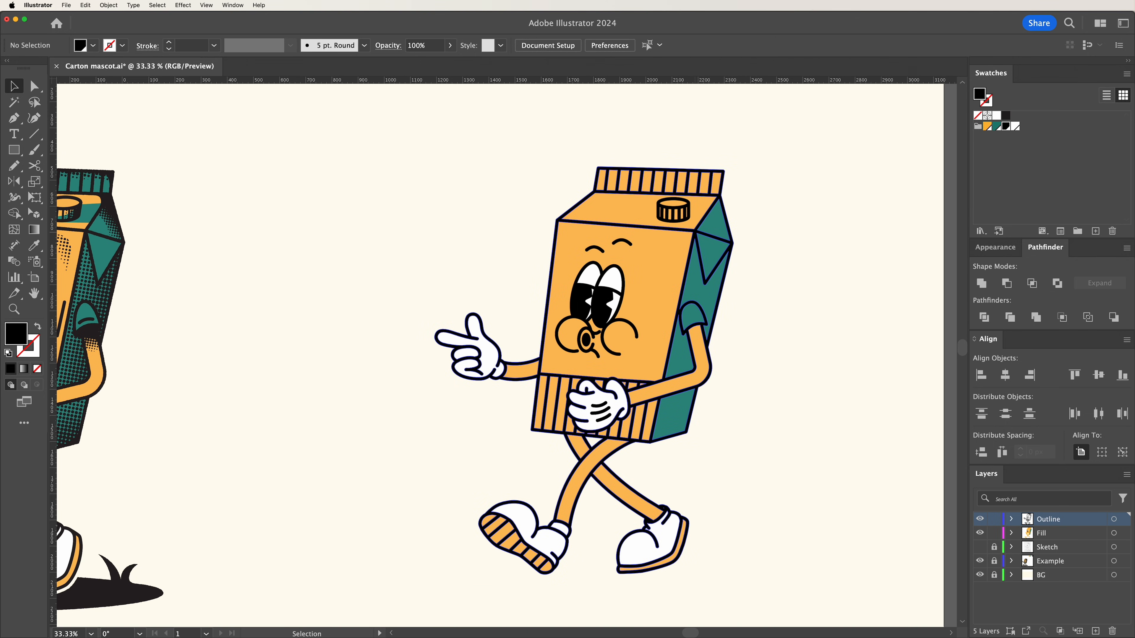
pyautogui.moveTo(678, 239); pyautogui.dragTo(472, 219)
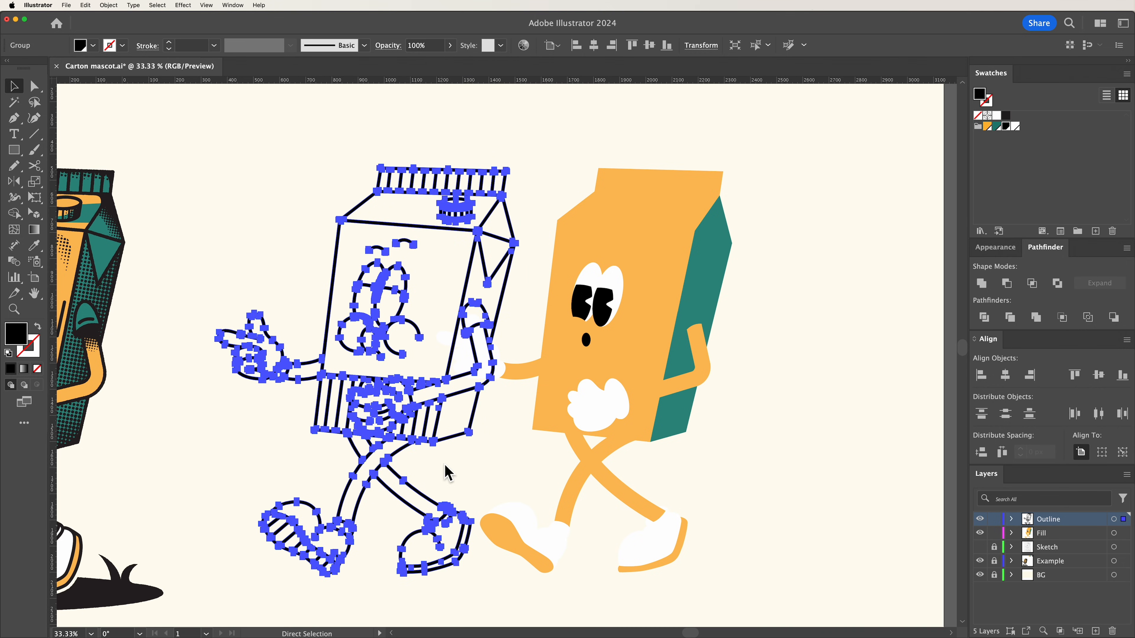
pyautogui.press('super+z')
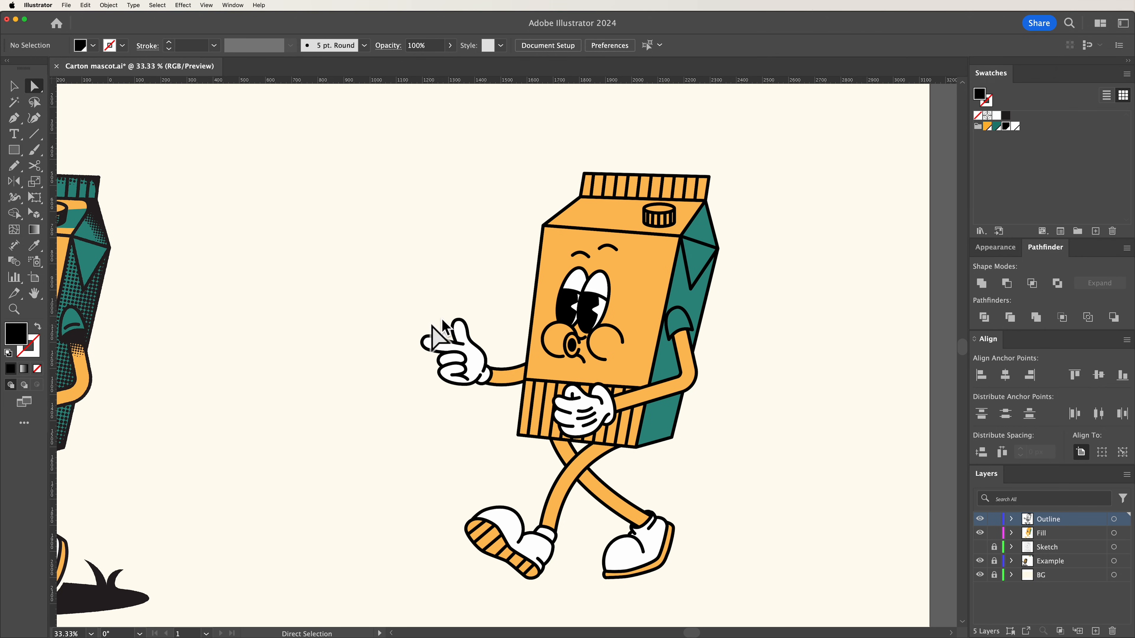
# - Round the inner outline corners where roof and front face meet on the left, using about 15.9 px on the front face
pyautogui.scroll(8, 458, 308)
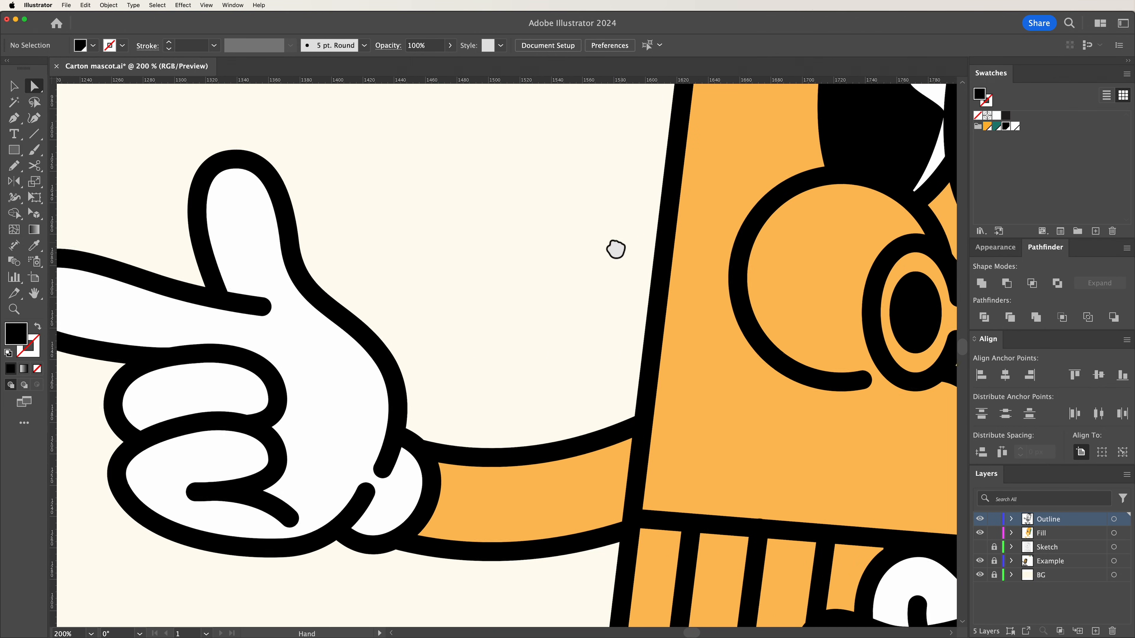
pyautogui.scroll(10, 616, 250)
pyautogui.hscroll(5, 615, 250)
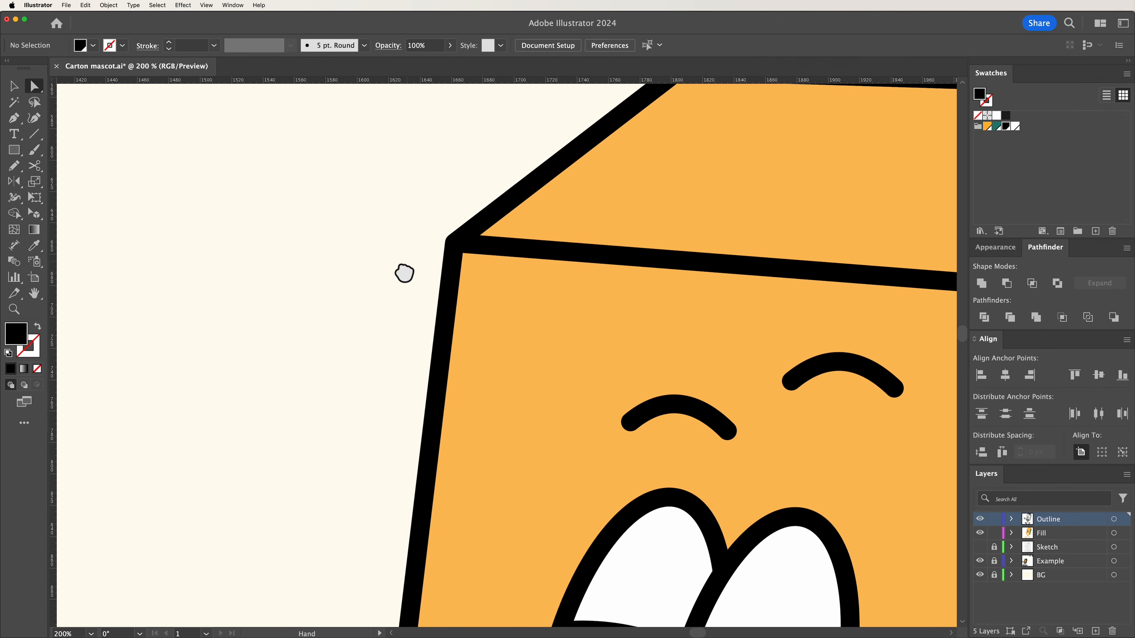
pyautogui.scroll(2, 404, 274)
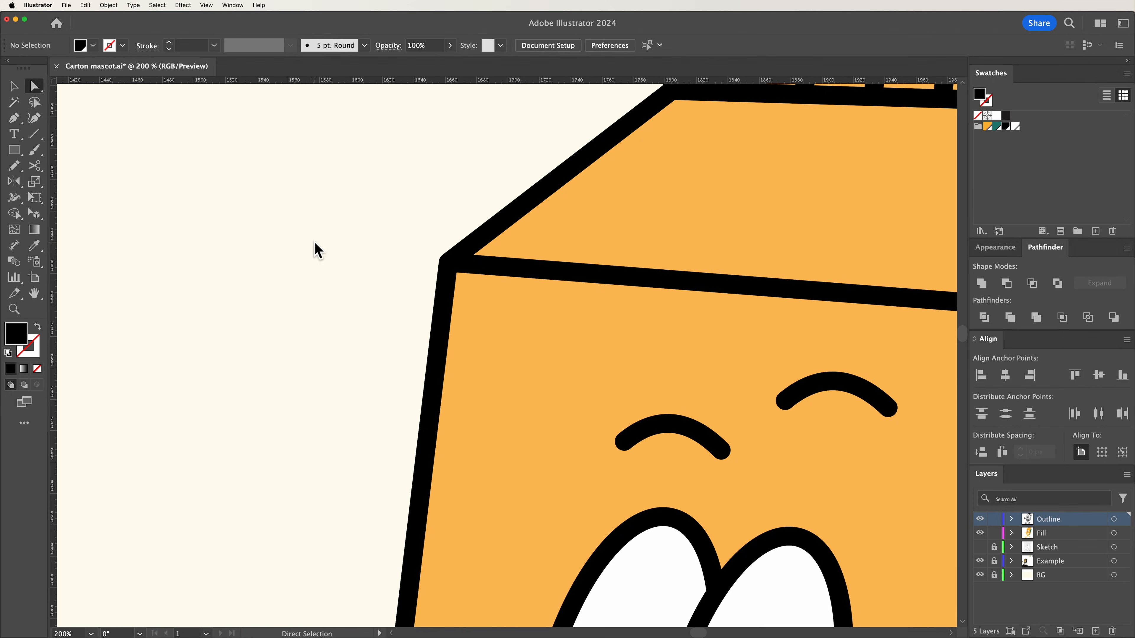
pyautogui.click(39, 93)
pyautogui.click(92, 92)
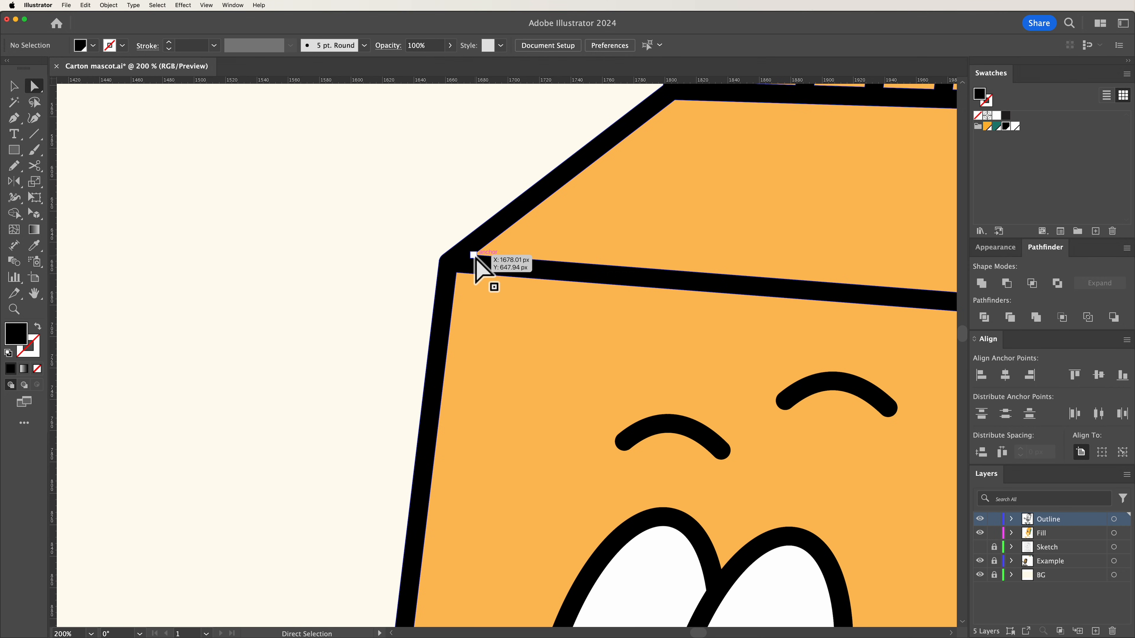
pyautogui.moveTo(474, 255); pyautogui.dragTo(477, 258)
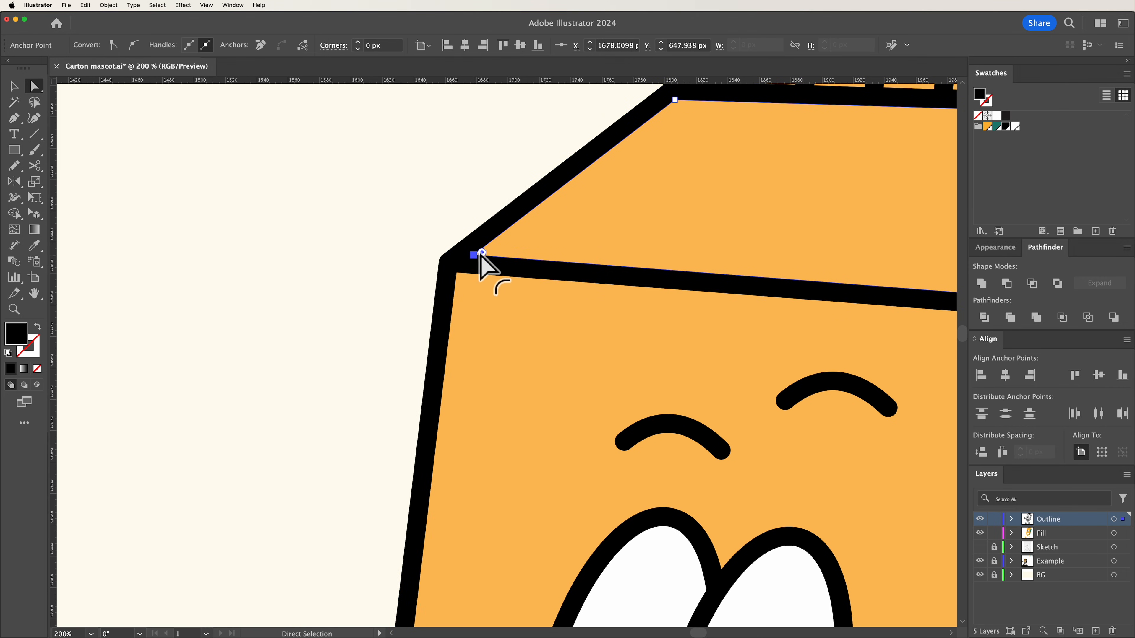
pyautogui.moveTo(483, 256)
pyautogui.mouseDown()
pyautogui.moveTo(811, 238)
pyautogui.moveTo(482, 241)
pyautogui.moveTo(509, 242)
pyautogui.moveTo(499, 247)
pyautogui.mouseUp()
pyautogui.click(457, 275)
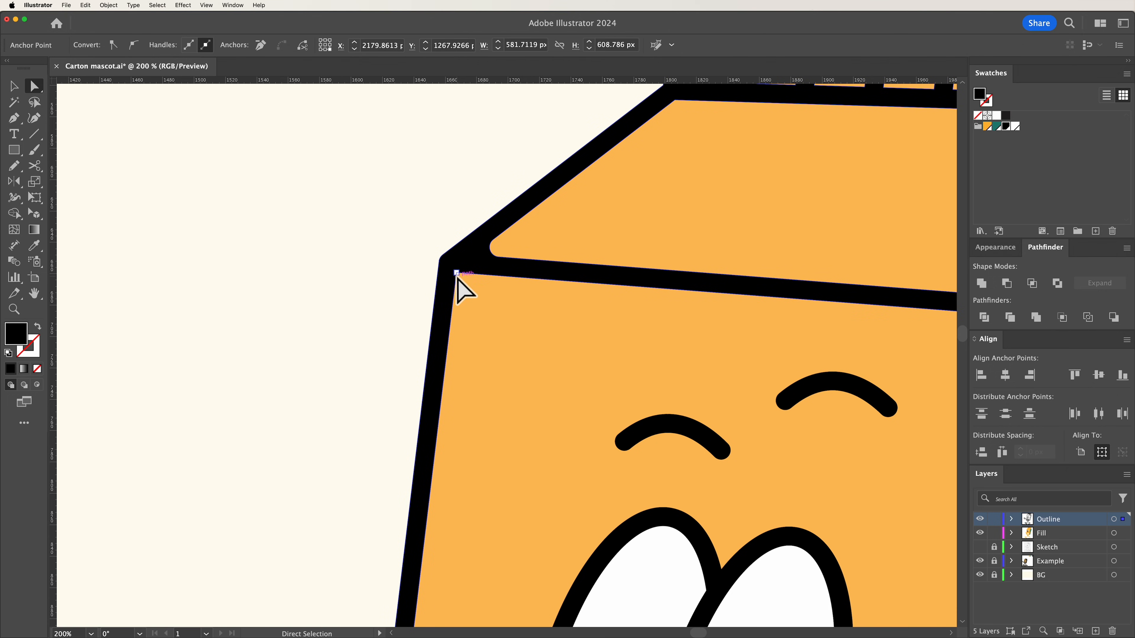
pyautogui.moveTo(470, 293); pyautogui.dragTo(486, 295)
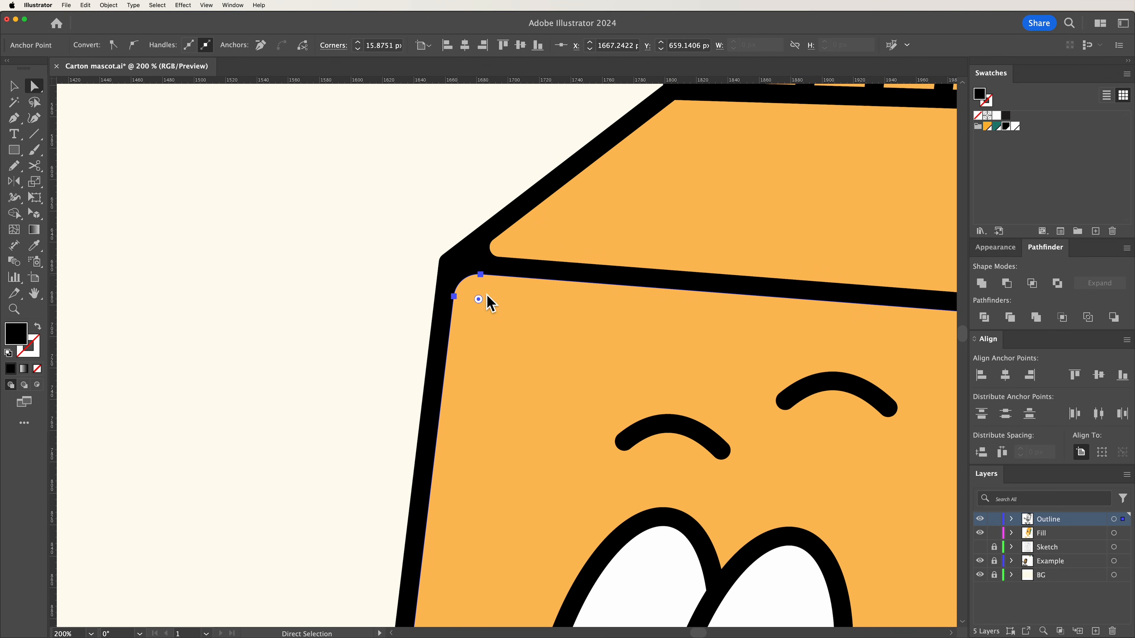
pyautogui.click(416, 241)
# - Round the roof's upper-left inner corner and the two left corners of the first segment in the carton's top seal
pyautogui.moveTo(711, 188); pyautogui.dragTo(508, 264)
pyautogui.click(476, 170)
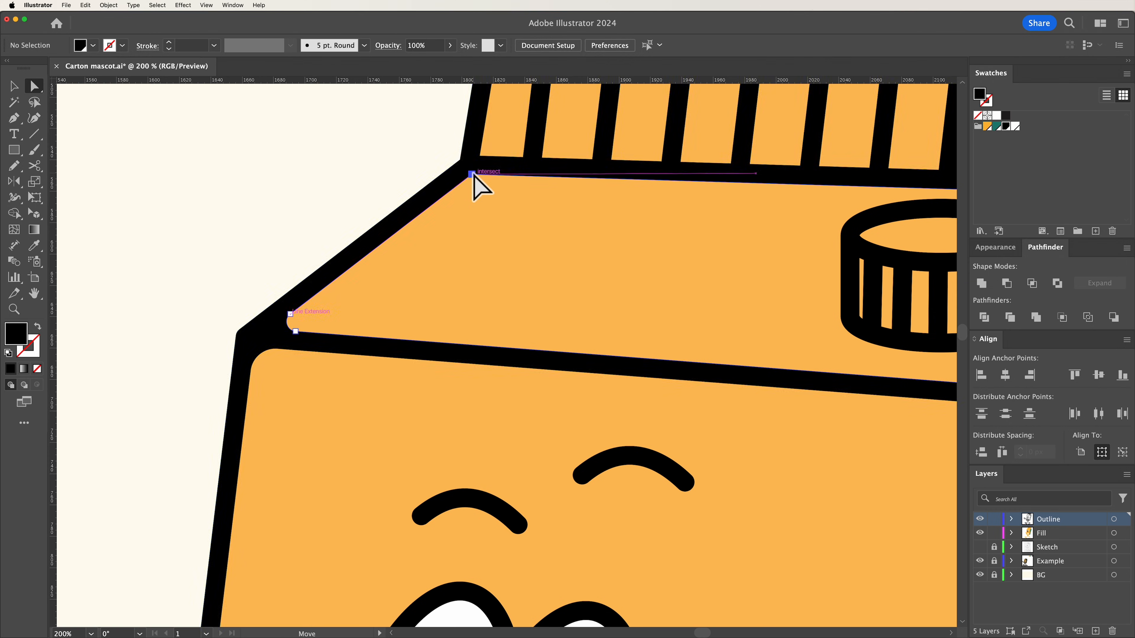
pyautogui.moveTo(481, 190); pyautogui.dragTo(512, 221)
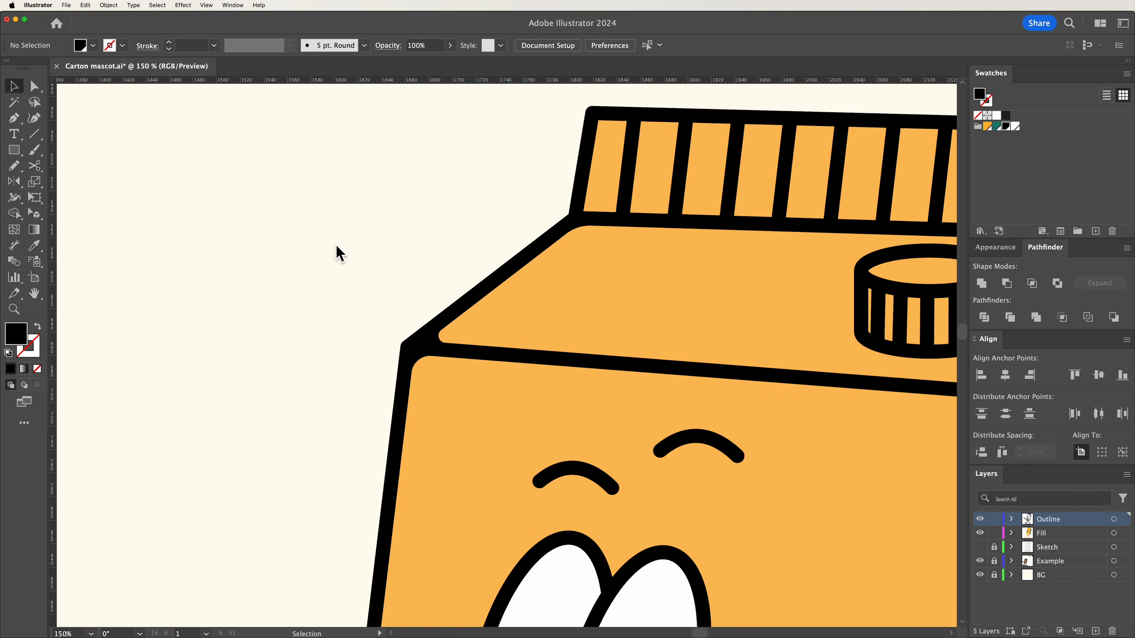
pyautogui.press('a')
pyautogui.click(584, 211)
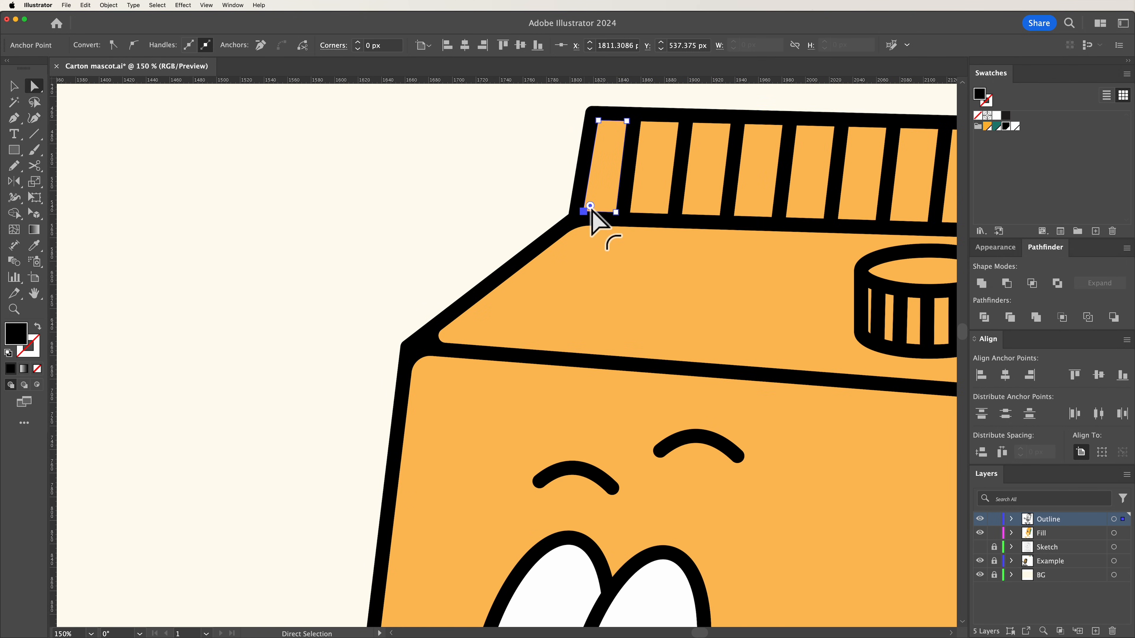
pyautogui.moveTo(588, 215); pyautogui.dragTo(603, 220)
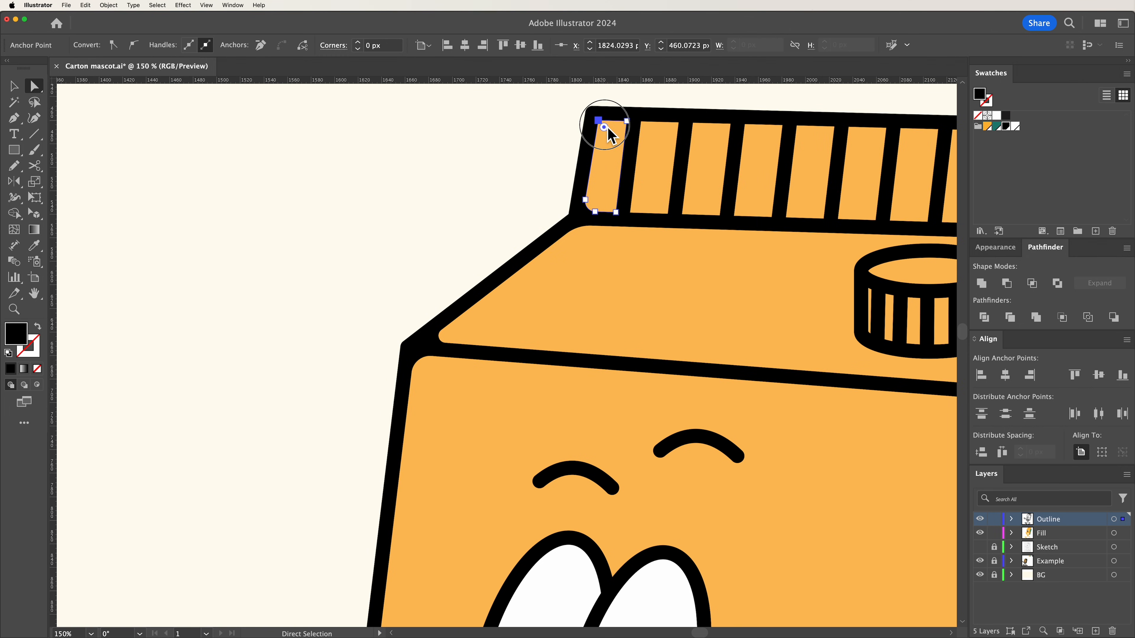
pyautogui.moveTo(607, 127); pyautogui.dragTo(612, 131)
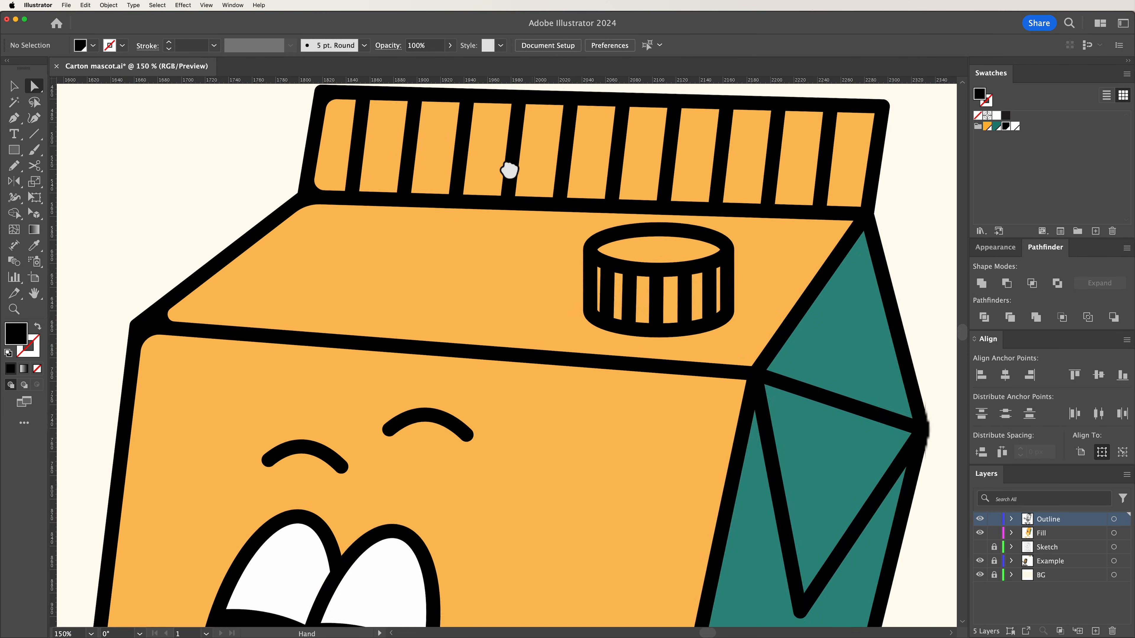
# - Round the two right corners of the last segment in the top seal, the lower one by about 9.7 px
pyautogui.click(675, 122)
pyautogui.moveTo(675, 131); pyautogui.dragTo(677, 135)
pyautogui.click(671, 215)
pyautogui.moveTo(665, 208); pyautogui.dragTo(662, 206)
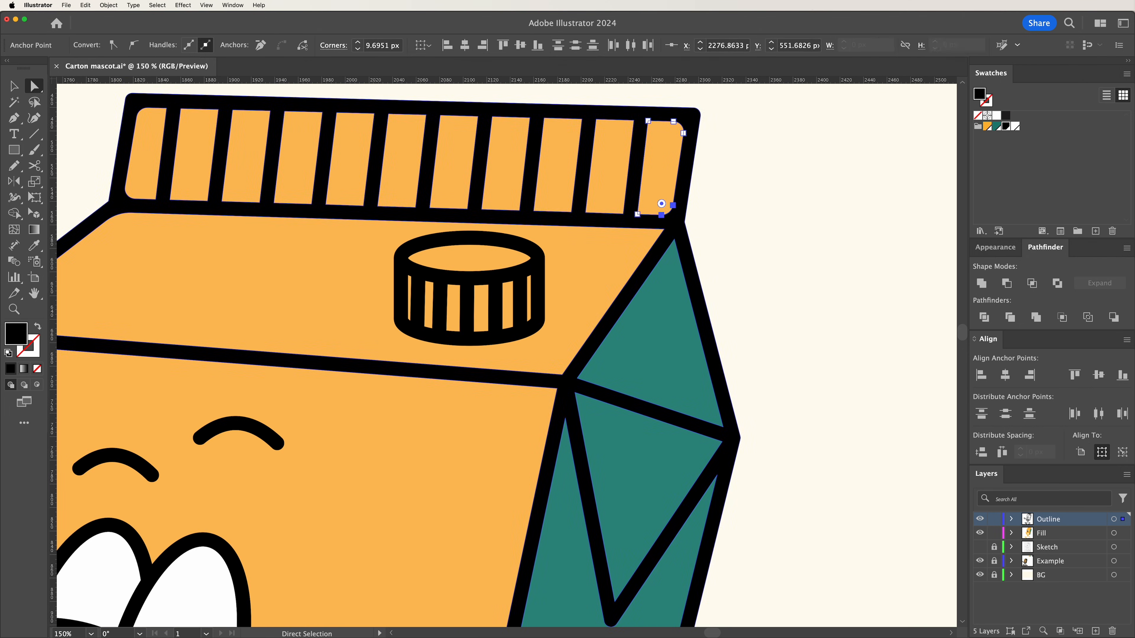
# - Round the top corner of the upper teal triangle and the two narrow upper corners of the large teal side panel
pyautogui.click(674, 240)
pyautogui.moveTo(673, 254); pyautogui.dragTo(671, 260)
pyautogui.click(773, 358)
pyautogui.moveTo(778, 375); pyautogui.dragTo(715, 204)
pyautogui.click(654, 305)
pyautogui.keyDown('shift'); pyautogui.click(503, 247); pyautogui.keyUp('shift')
pyautogui.moveTo(502, 257); pyautogui.dragTo(501, 263)
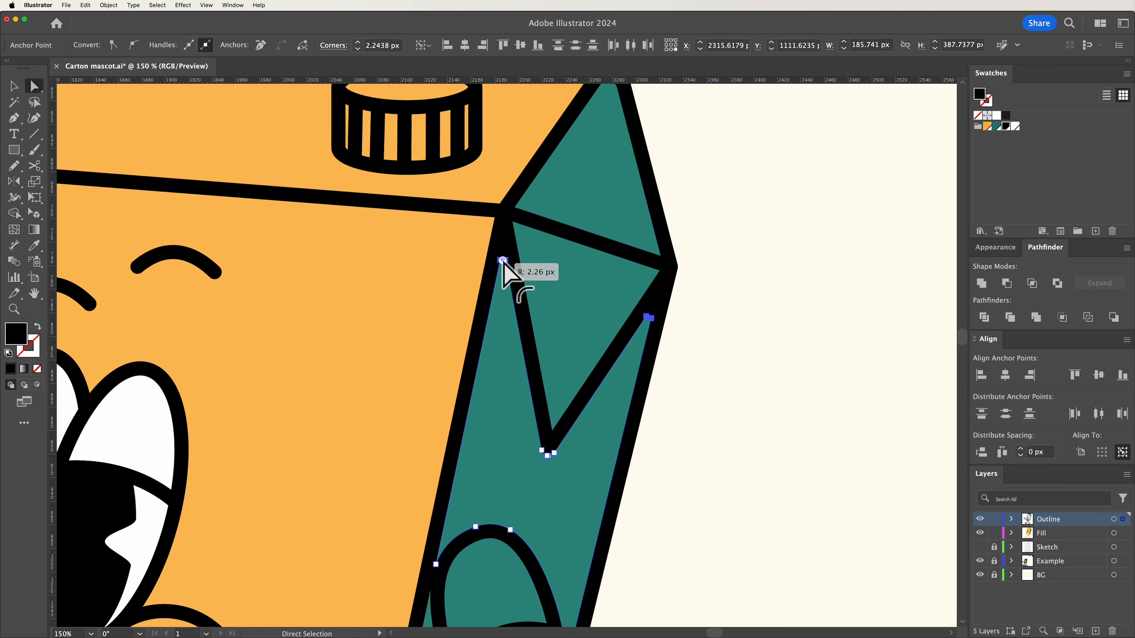
pyautogui.click(793, 265)
# - Round the two bottom corners of the carton's teal side panel
pyautogui.moveTo(662, 599); pyautogui.dragTo(669, 316)
pyautogui.click(661, 460)
pyautogui.keyDown('shift'); pyautogui.click(515, 499); pyautogui.keyUp('shift')
pyautogui.moveTo(521, 492); pyautogui.dragTo(536, 478)
pyautogui.moveTo(514, 492); pyautogui.dragTo(781, 418)
pyautogui.click(662, 454)
# - Round the left corners of the leftmost stripe in the carton's lower front band
pyautogui.click(357, 403)
pyautogui.keyDown('shift'); pyautogui.click(385, 167); pyautogui.keyUp('shift')
pyautogui.moveTo(391, 175); pyautogui.dragTo(397, 181)
pyautogui.moveTo(399, 89); pyautogui.dragTo(560, 347)
pyautogui.click(535, 429)
pyautogui.click(599, 415)
pyautogui.click(492, 465)
# - Round the remaining inner corners around the roof's right side, the upper teal triangle and the front face's upper-right corner
pyautogui.moveTo(715, 157); pyautogui.dragTo(558, 425)
pyautogui.moveTo(787, 130); pyautogui.dragTo(476, 262)
pyautogui.click(758, 192)
pyautogui.moveTo(751, 197); pyautogui.dragTo(726, 306)
pyautogui.click(779, 183)
pyautogui.click(849, 343)
pyautogui.moveTo(845, 338); pyautogui.dragTo(840, 332)
pyautogui.moveTo(680, 288); pyautogui.dragTo(672, 282)
pyautogui.click(877, 282)
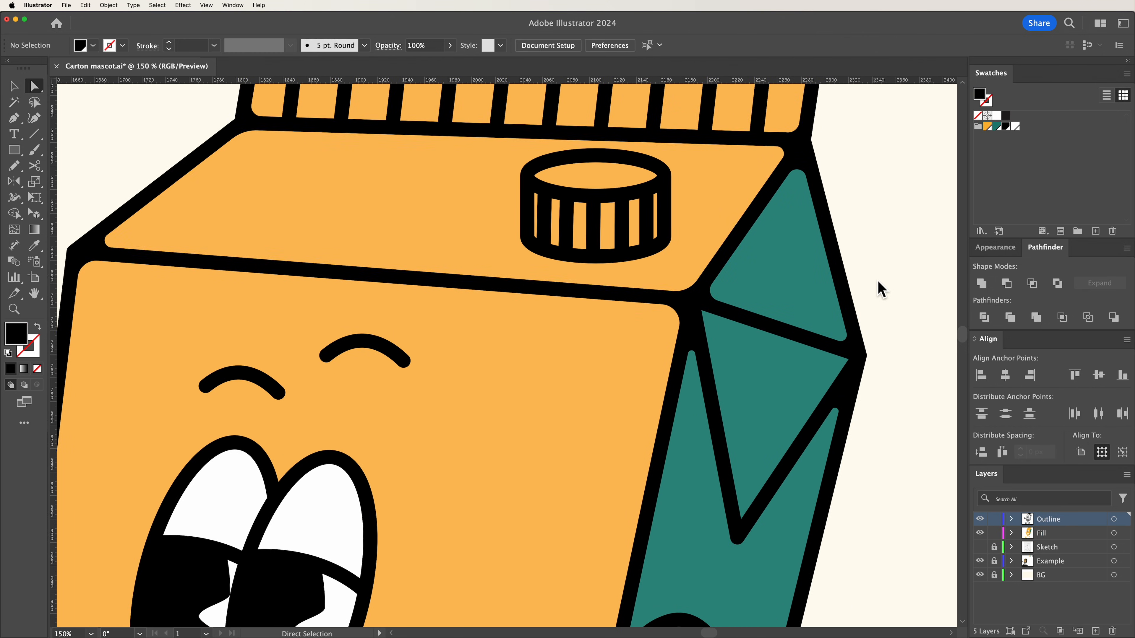
# - Add a layer named Halftone between the Outline and Fill layers, and lock the Outline layer
pyautogui.moveTo(804, 577); pyautogui.dragTo(824, 139)
pyautogui.scroll(-4, 697, 335)
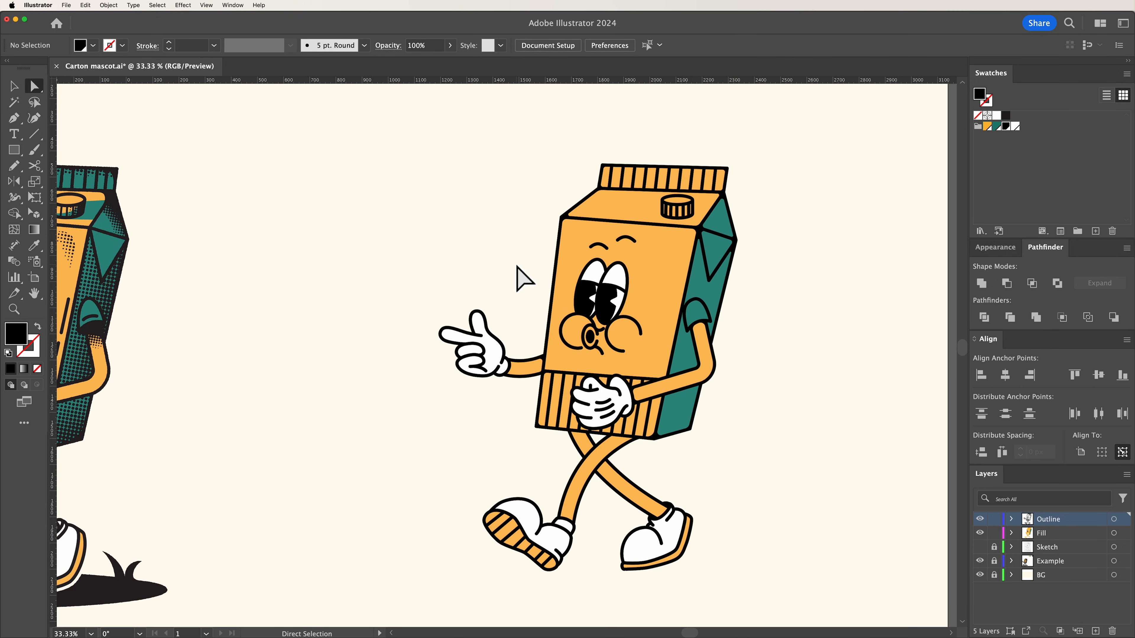
pyautogui.press('v')
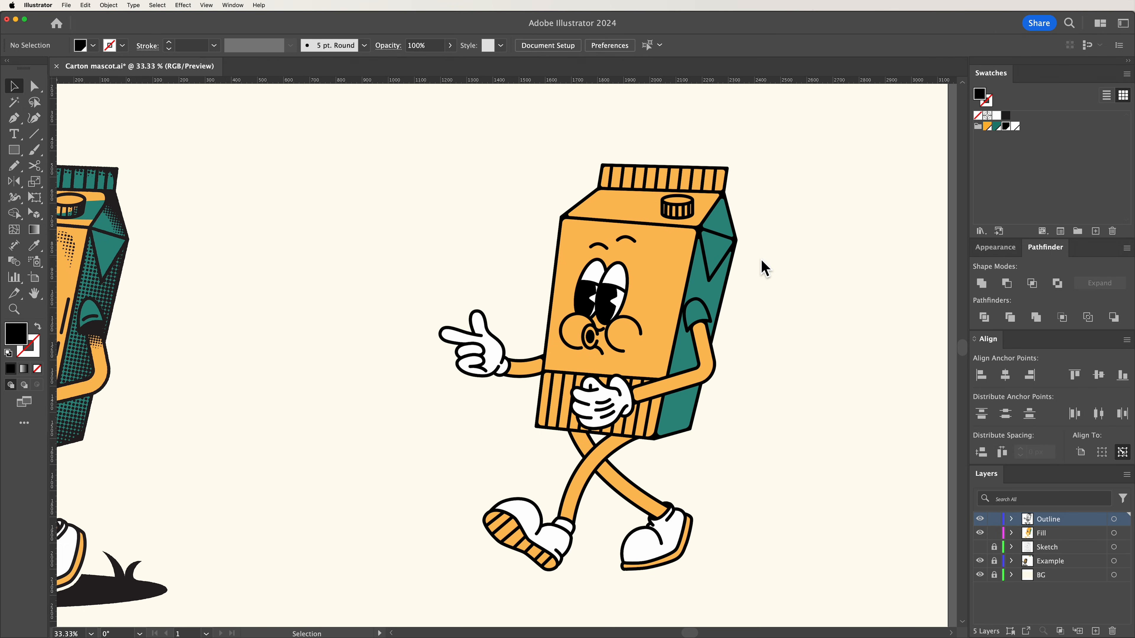
pyautogui.press('super+minus')
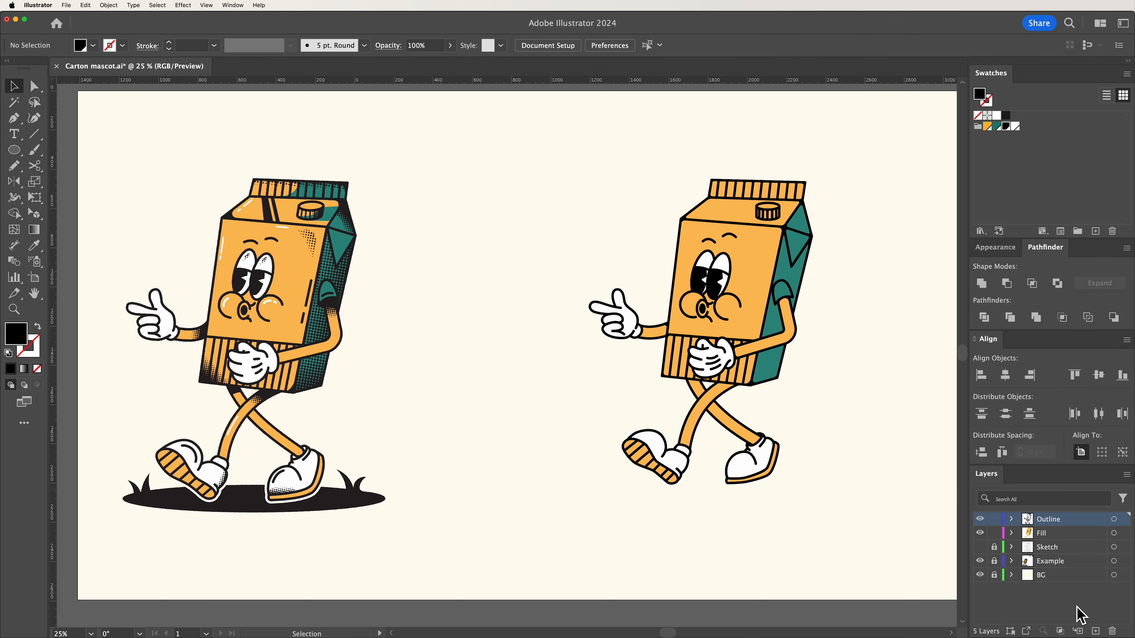
pyautogui.click(1095, 631)
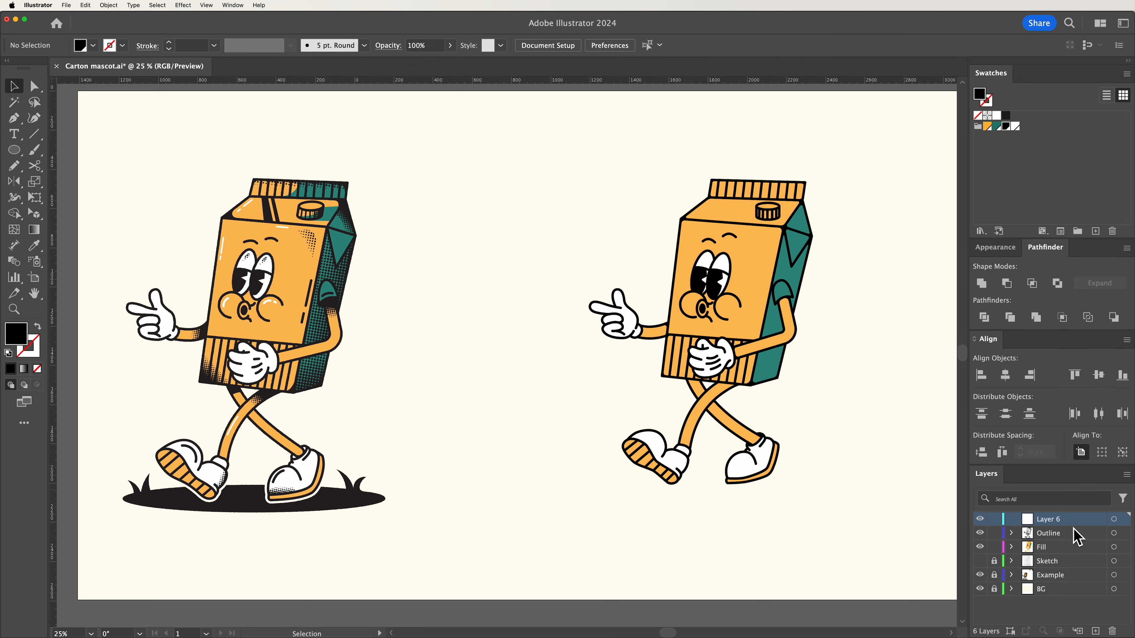
pyautogui.moveTo(1069, 520); pyautogui.dragTo(1066, 535)
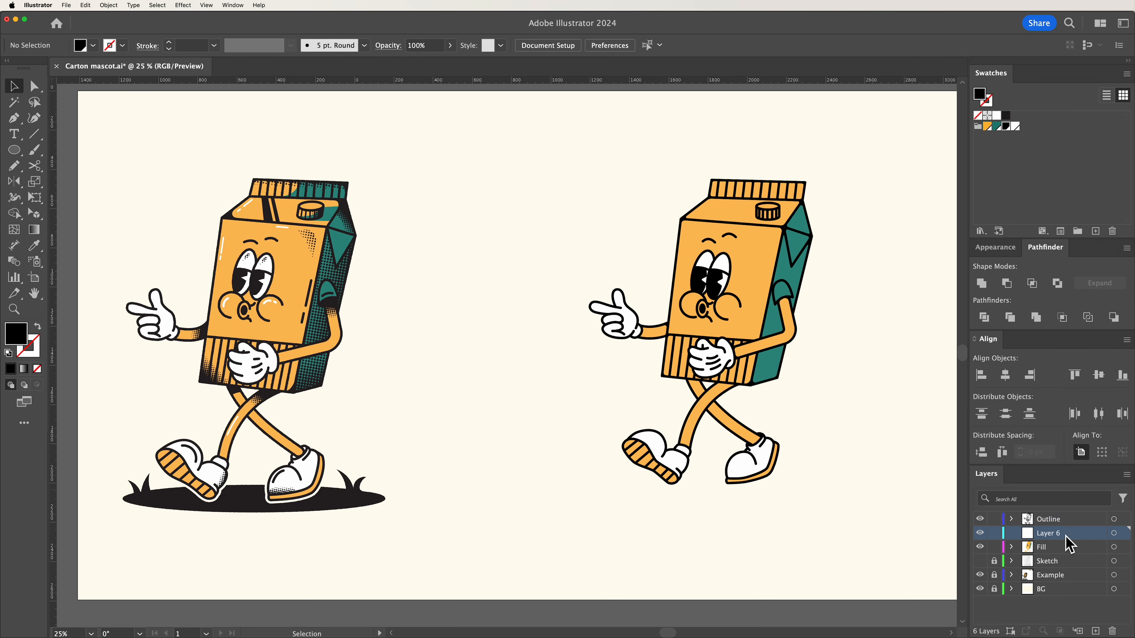
pyautogui.doubleClick(1050, 534)
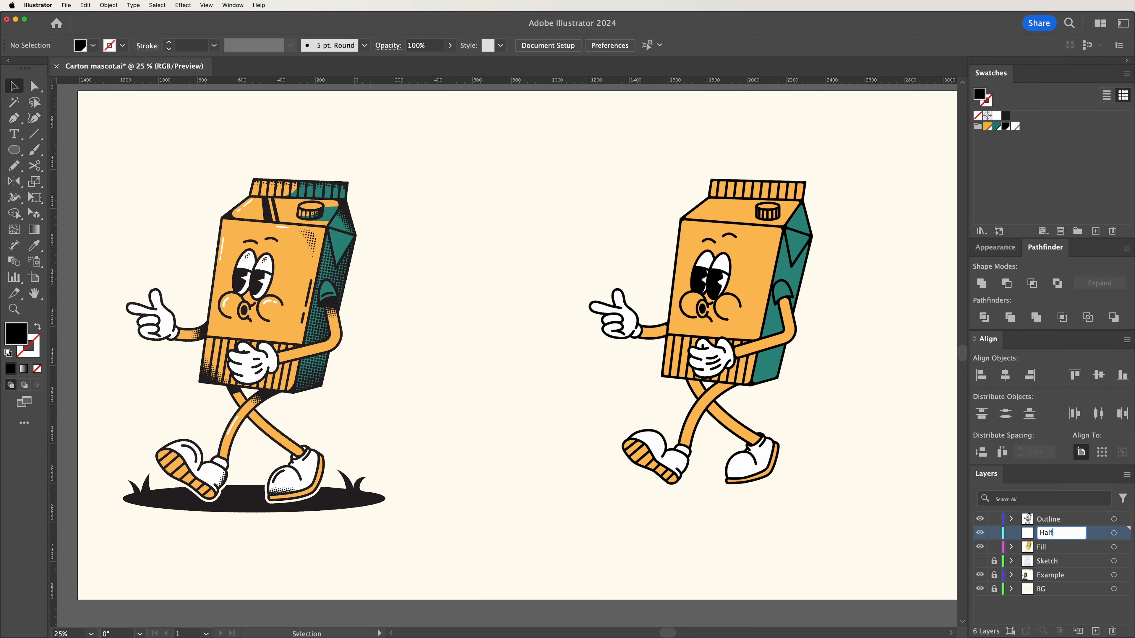
pyautogui.press('Return')
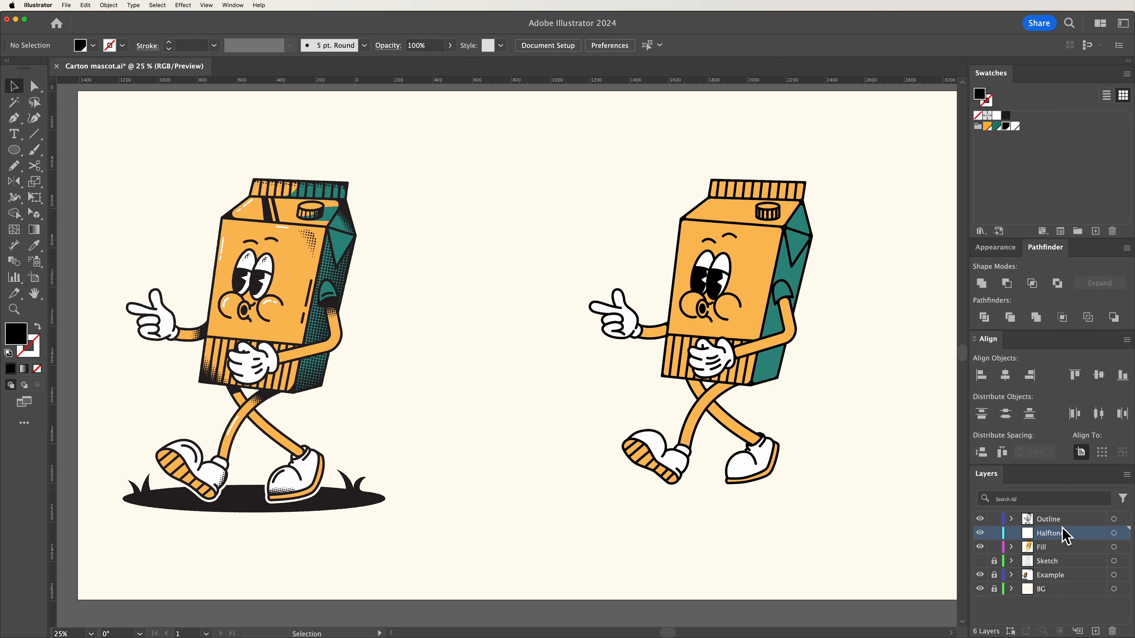
pyautogui.click(995, 520)
# - Set the document's raster effects resolution to Medium (150 ppi)
pyautogui.click(184, 5)
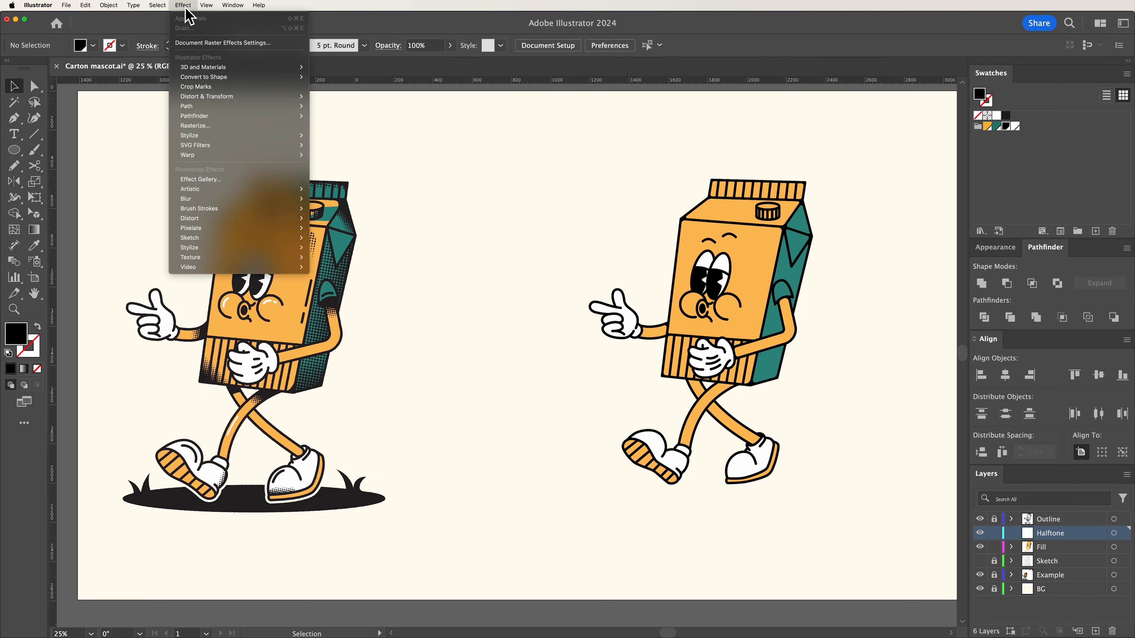
pyautogui.click(250, 43)
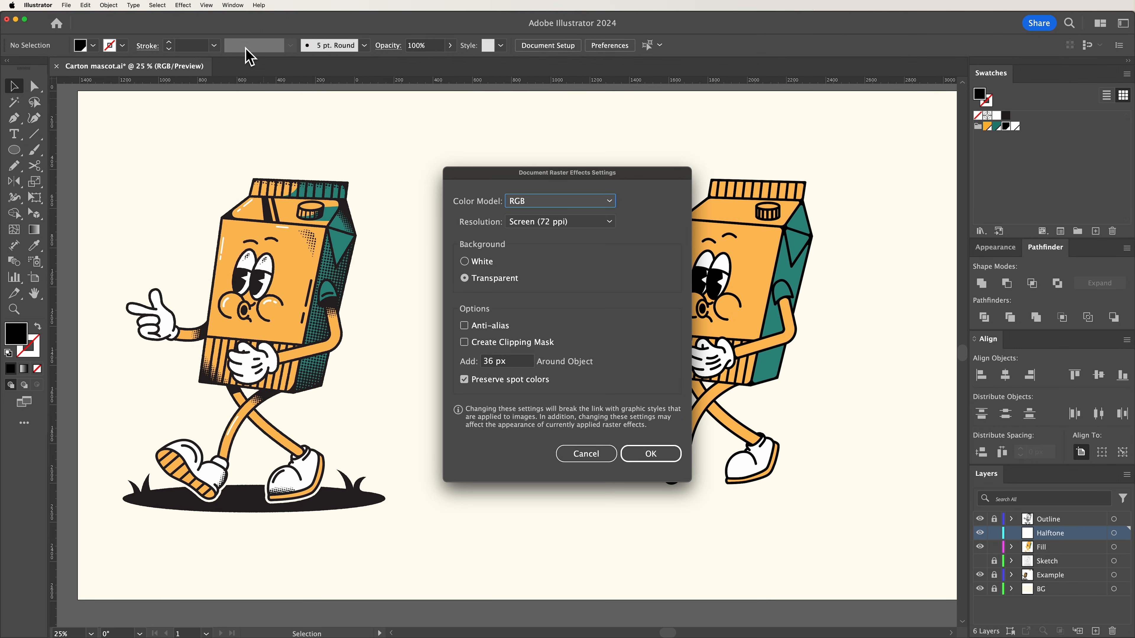
pyautogui.click(609, 222)
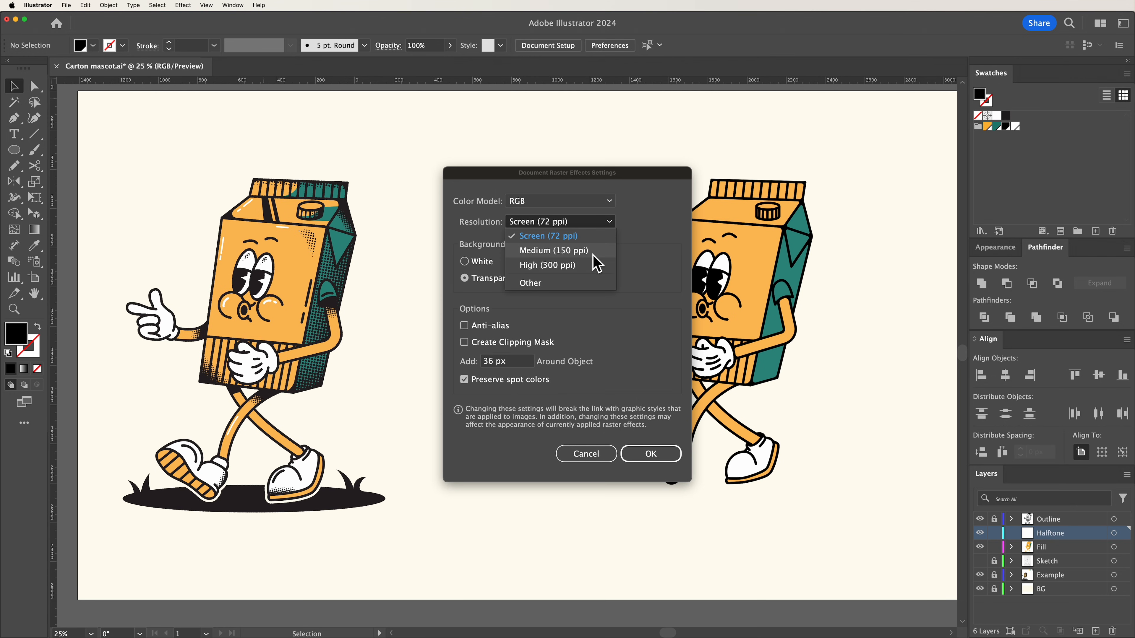
pyautogui.click(554, 251)
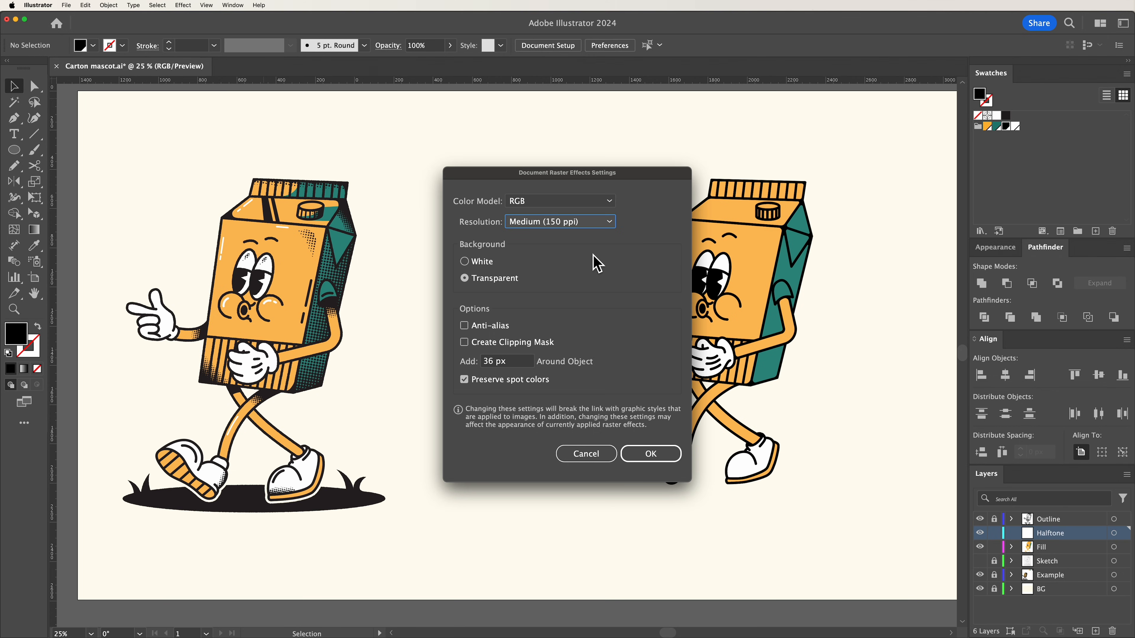
pyautogui.click(651, 455)
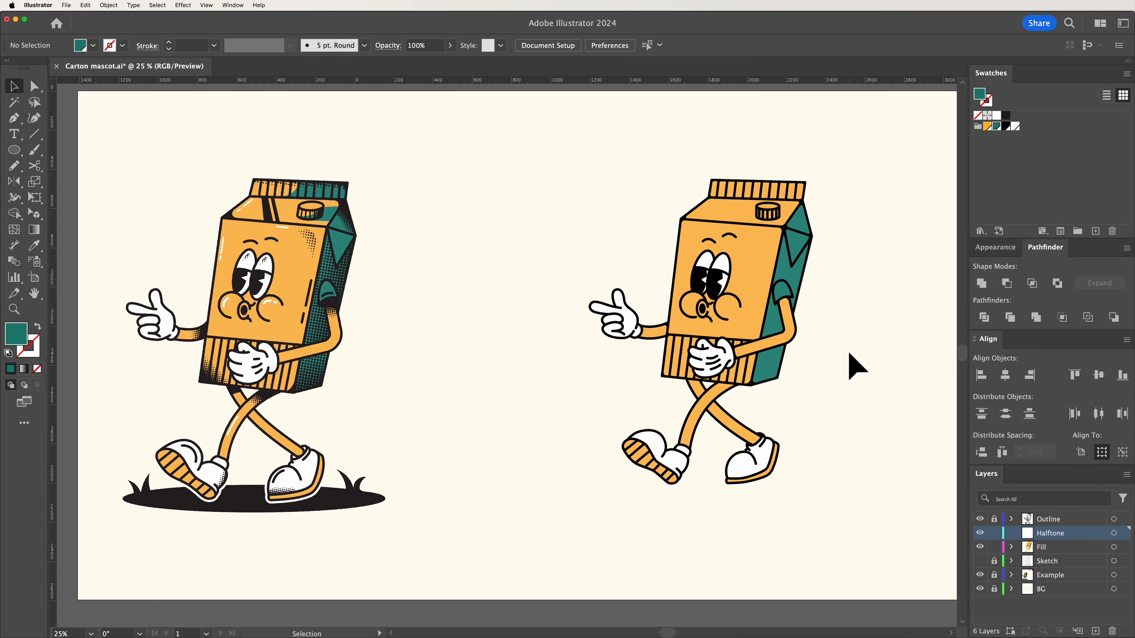
# - Copy all artwork on the Fill layer and paste it in place on the Halftone layer
pyautogui.click(1114, 546)
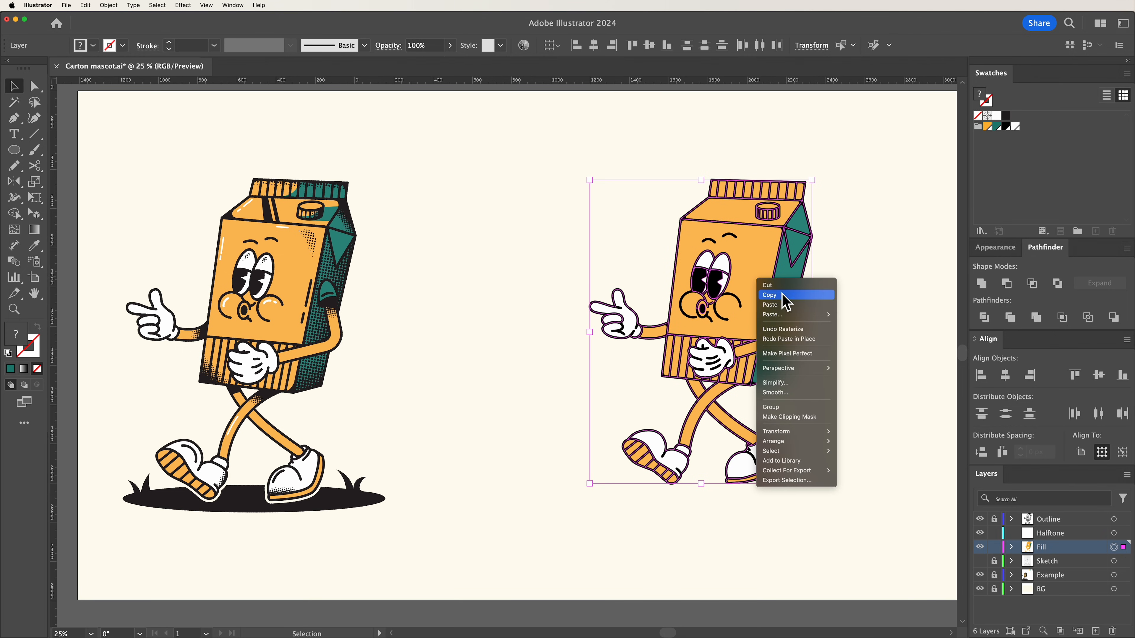
pyautogui.click(787, 297)
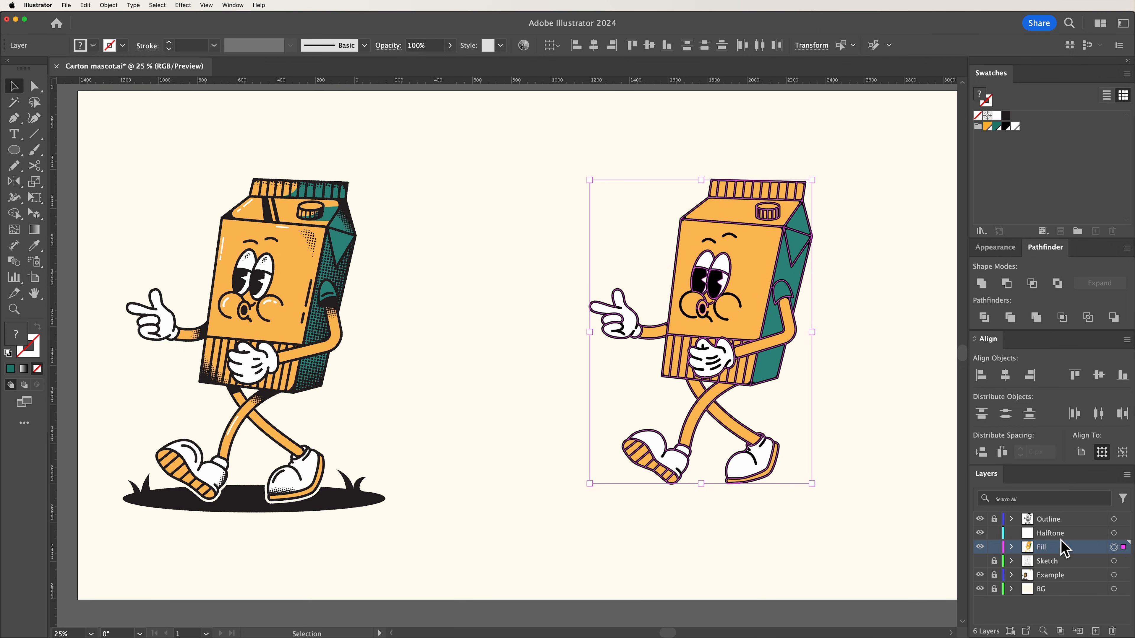
pyautogui.click(1071, 535)
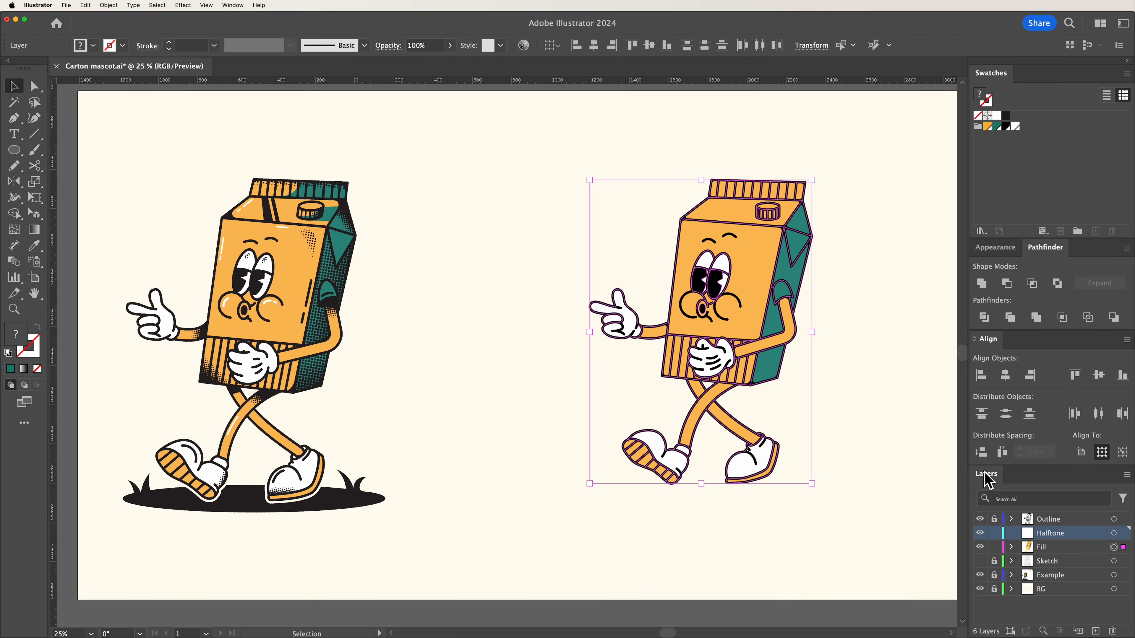
pyautogui.rightClick(761, 308)
pyautogui.moveTo(795, 333)
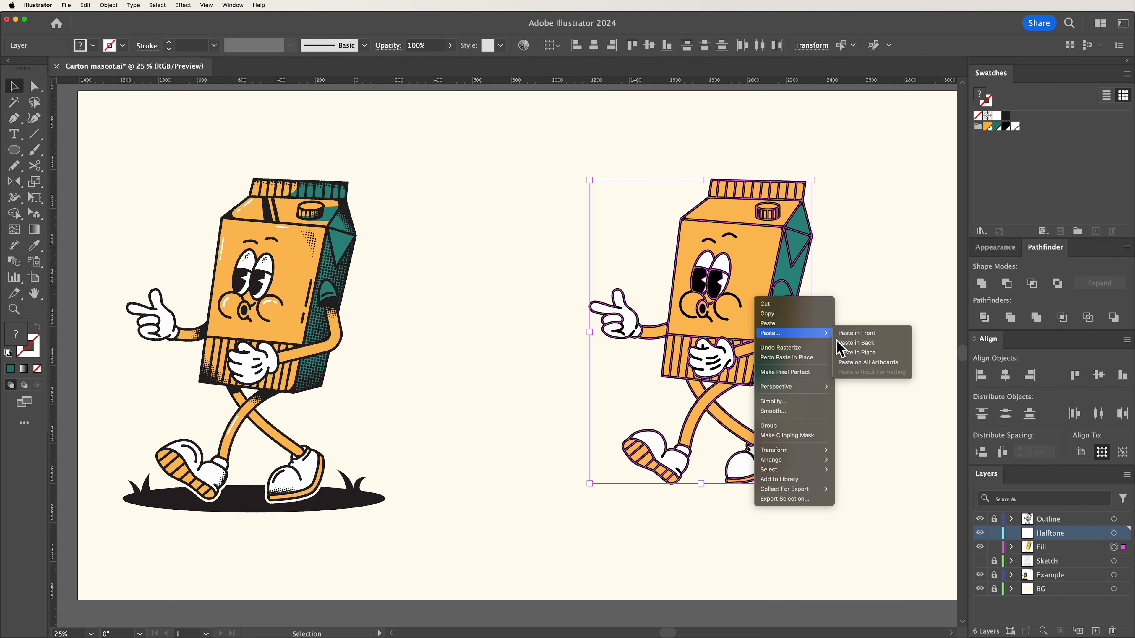
pyautogui.click(885, 353)
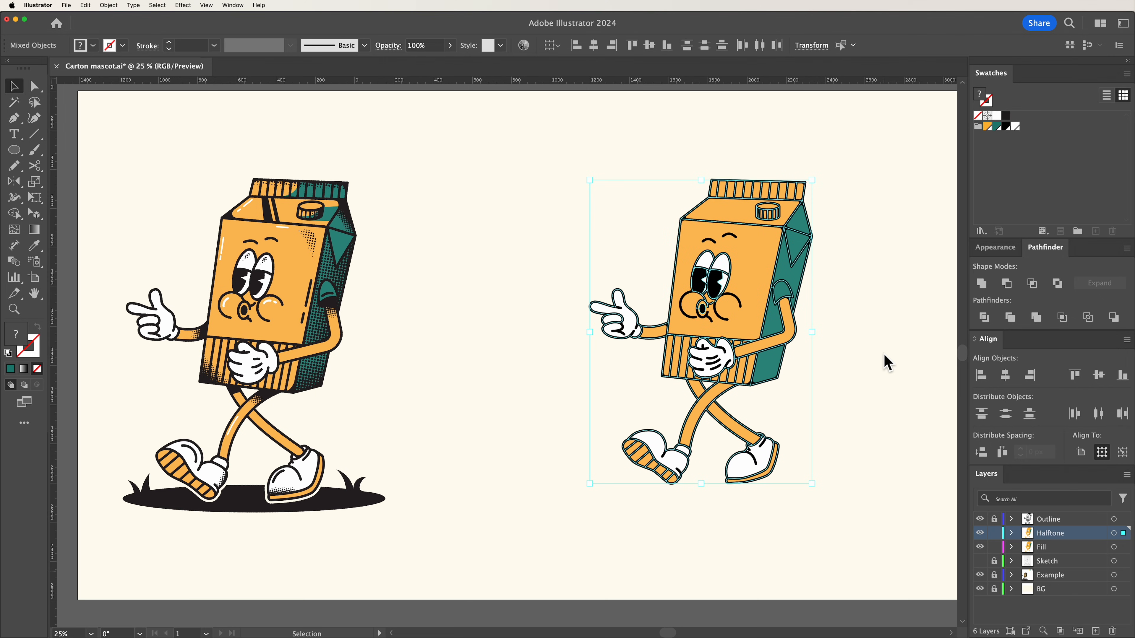
pyautogui.click(887, 362)
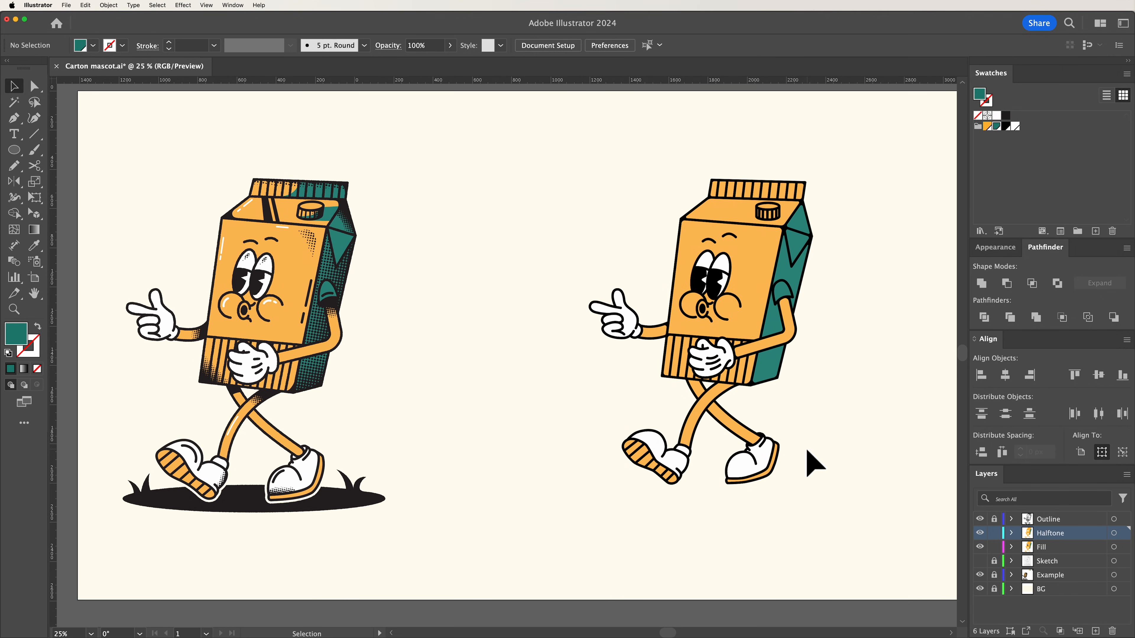
# - Lock the Fill layer and unite the teal pieces of the carton's upper side panel around the arm on the Halftone layer
pyautogui.click(994, 546)
pyautogui.click(779, 325)
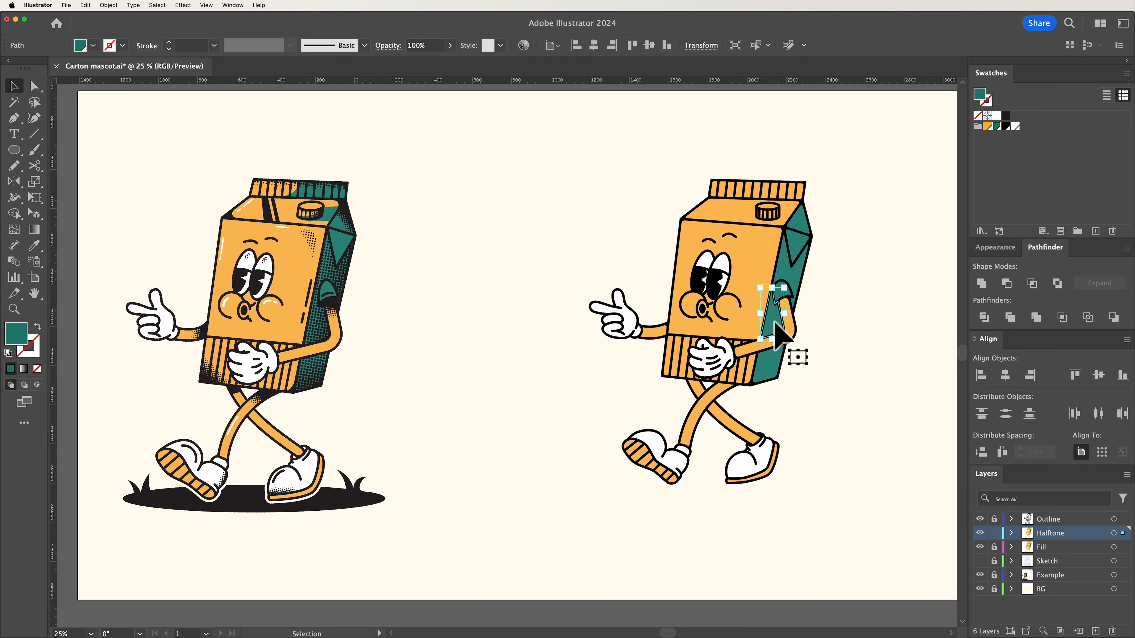
pyautogui.keyDown('shift'); pyautogui.click(794, 284); pyautogui.keyUp('shift')
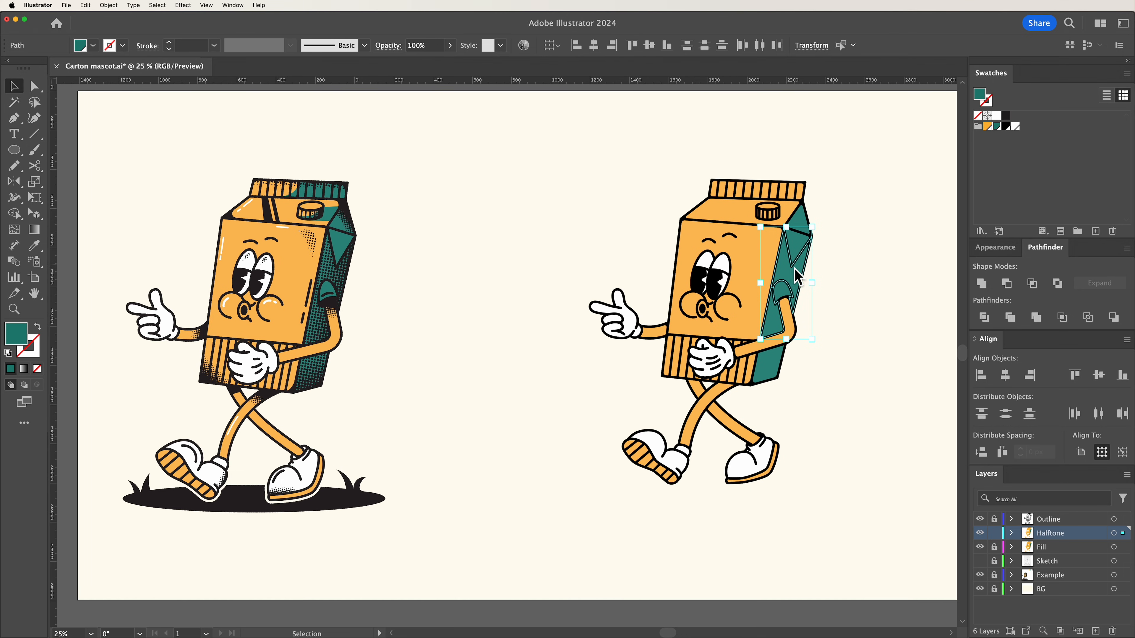
pyautogui.click(982, 283)
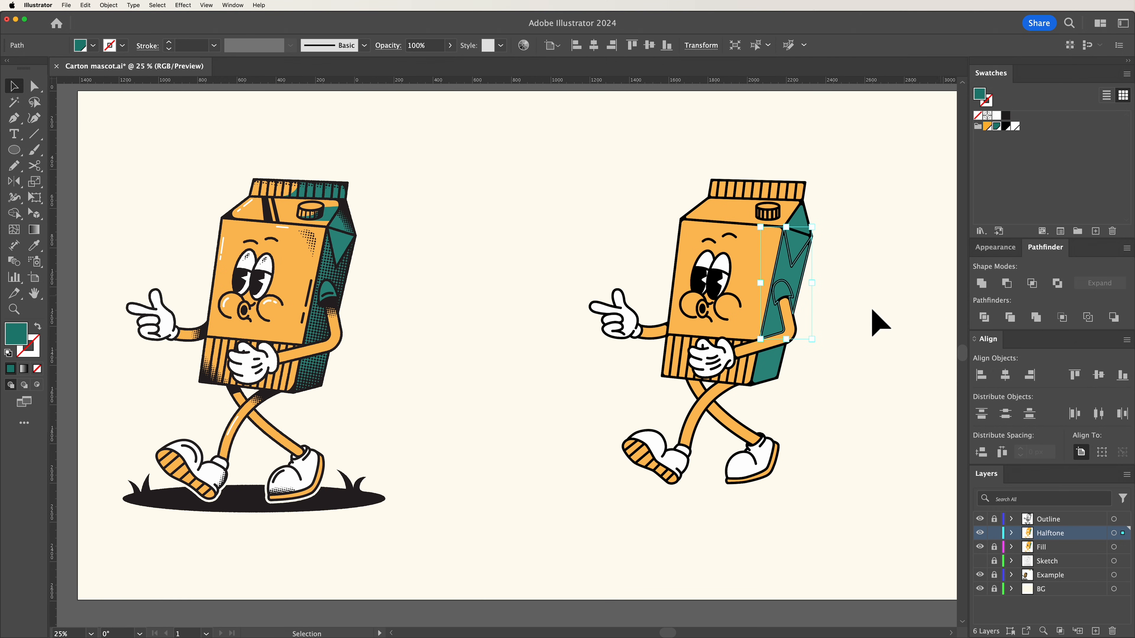
# - Pull the united teal side shape off the carton to check it, and undo the move
pyautogui.click(846, 322)
pyautogui.moveTo(785, 275); pyautogui.dragTo(873, 282)
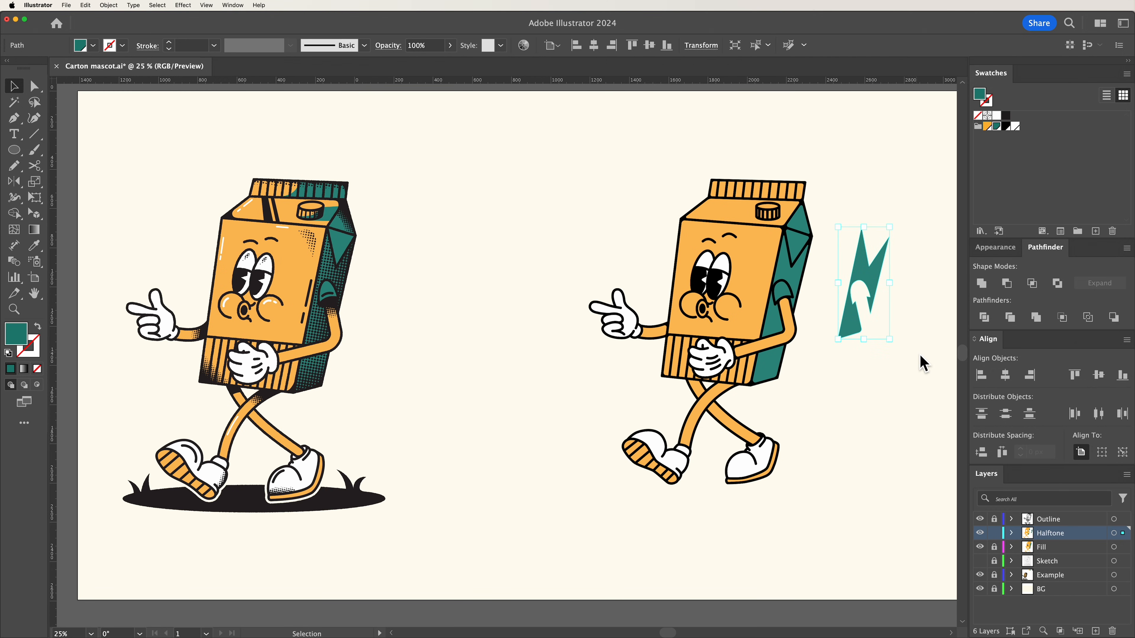
pyautogui.press('super+z')
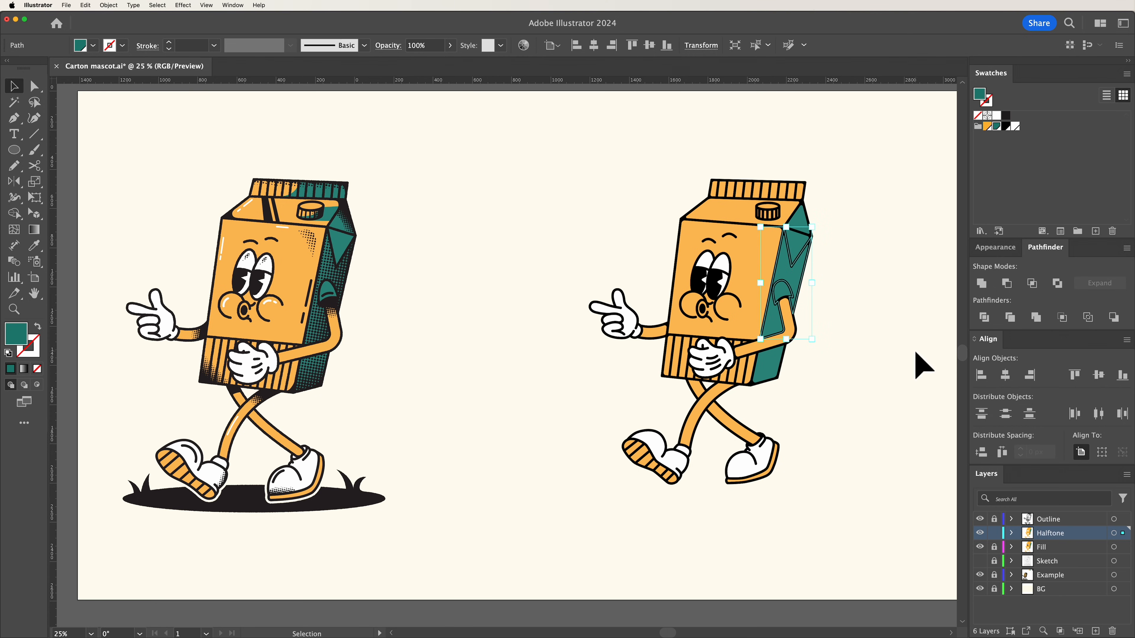
pyautogui.click(881, 340)
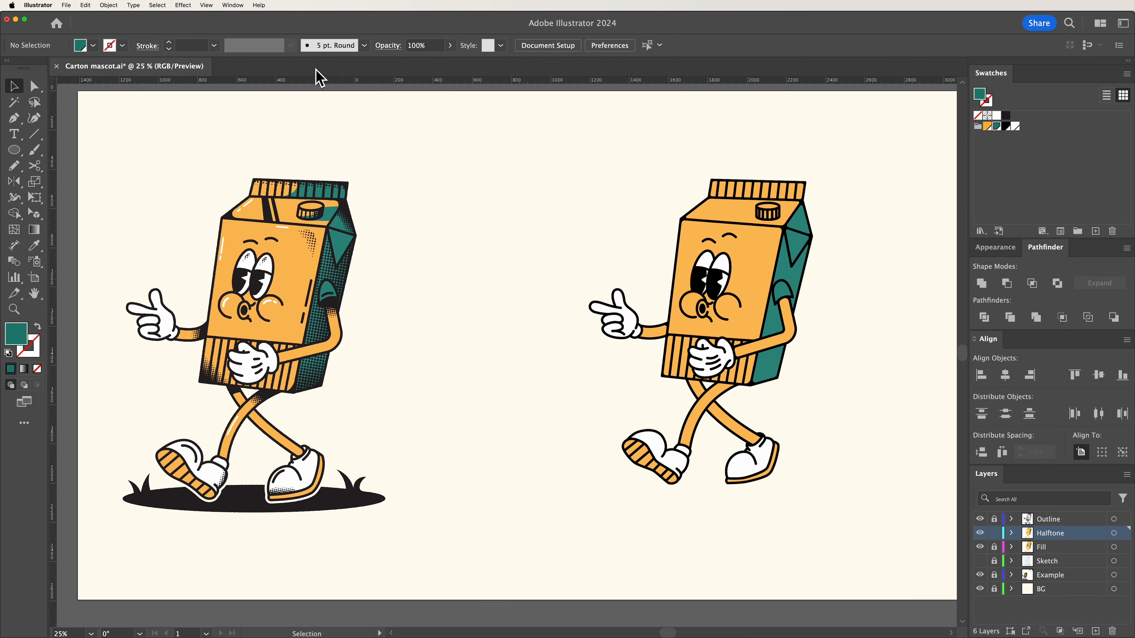
# - Fill the united side shape with a white-to-black linear gradient
pyautogui.click(235, 5)
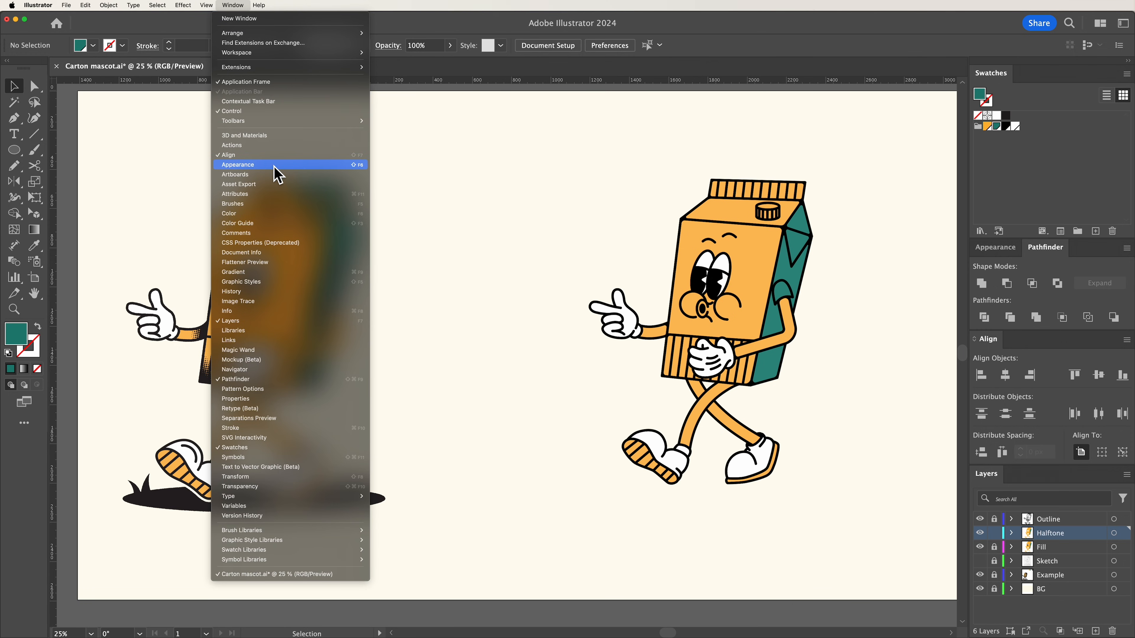
pyautogui.click(258, 273)
pyautogui.moveTo(608, 119); pyautogui.dragTo(528, 126)
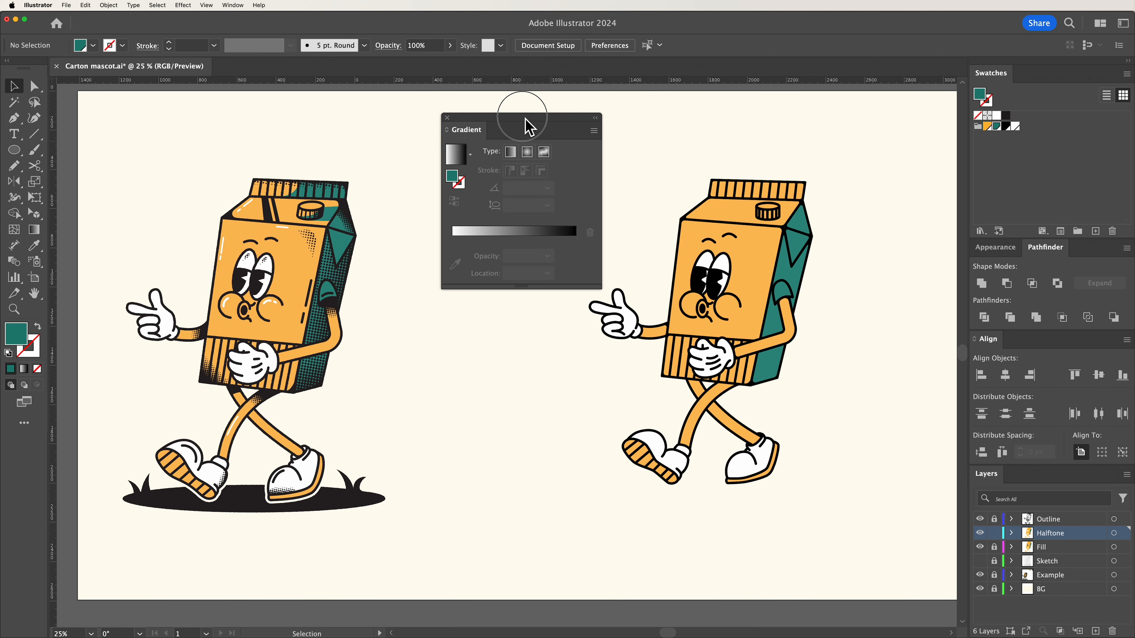
pyautogui.click(784, 270)
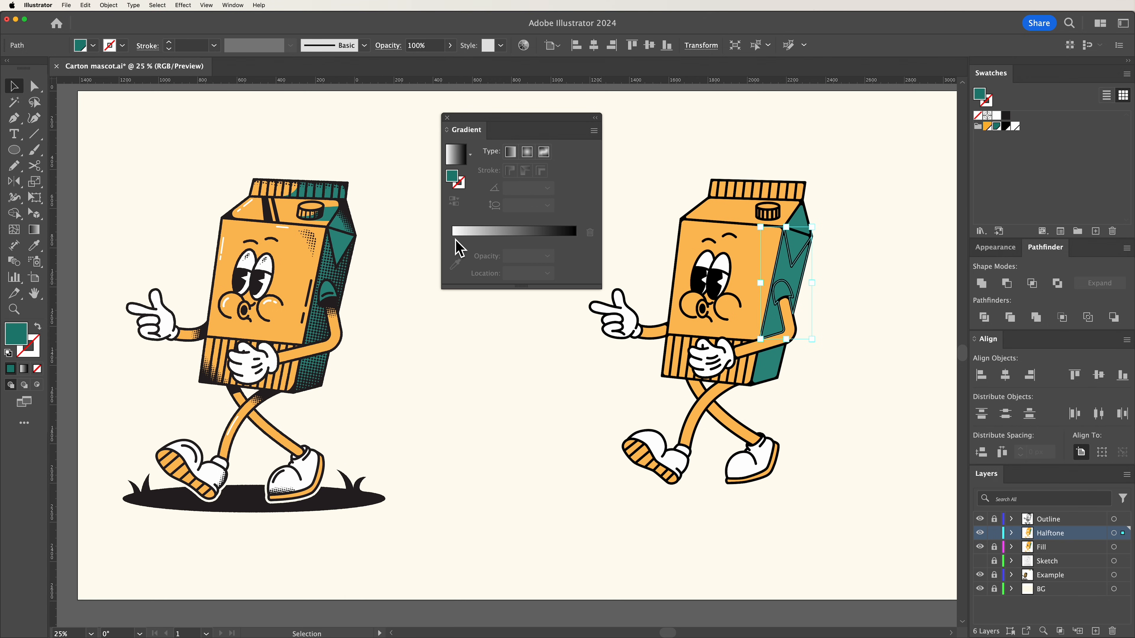
pyautogui.click(517, 247)
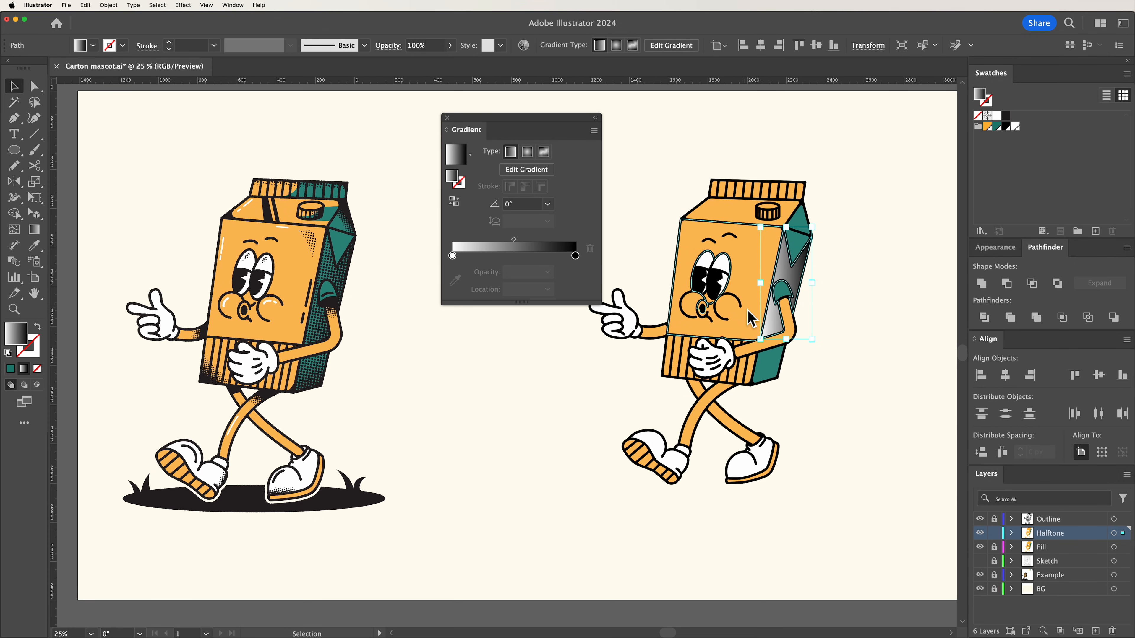
# - Try a Color Halftone effect on the gradient side shape with all four screen angles at 100 degrees, and undo it
pyautogui.click(184, 6)
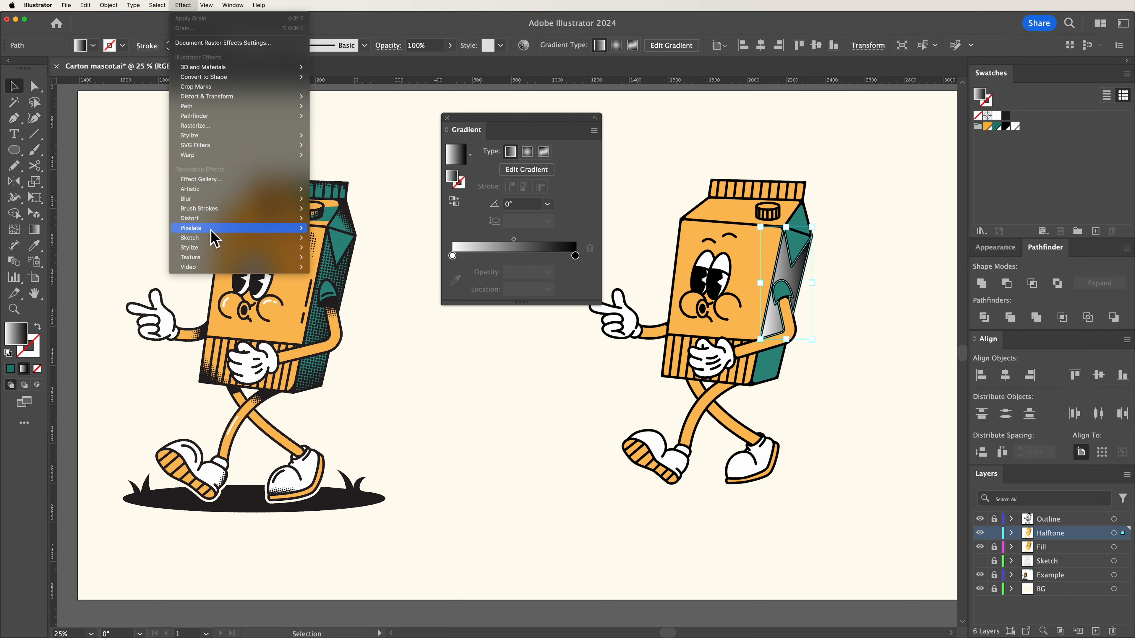
pyautogui.moveTo(217, 229)
pyautogui.click(333, 229)
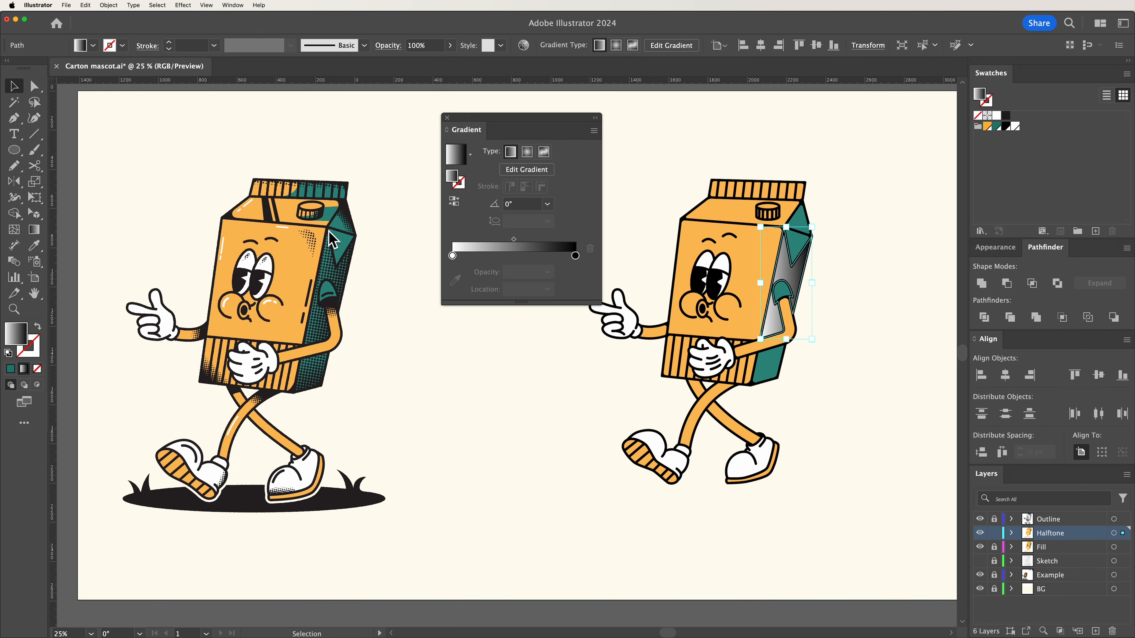
pyautogui.moveTo(498, 289); pyautogui.dragTo(505, 331)
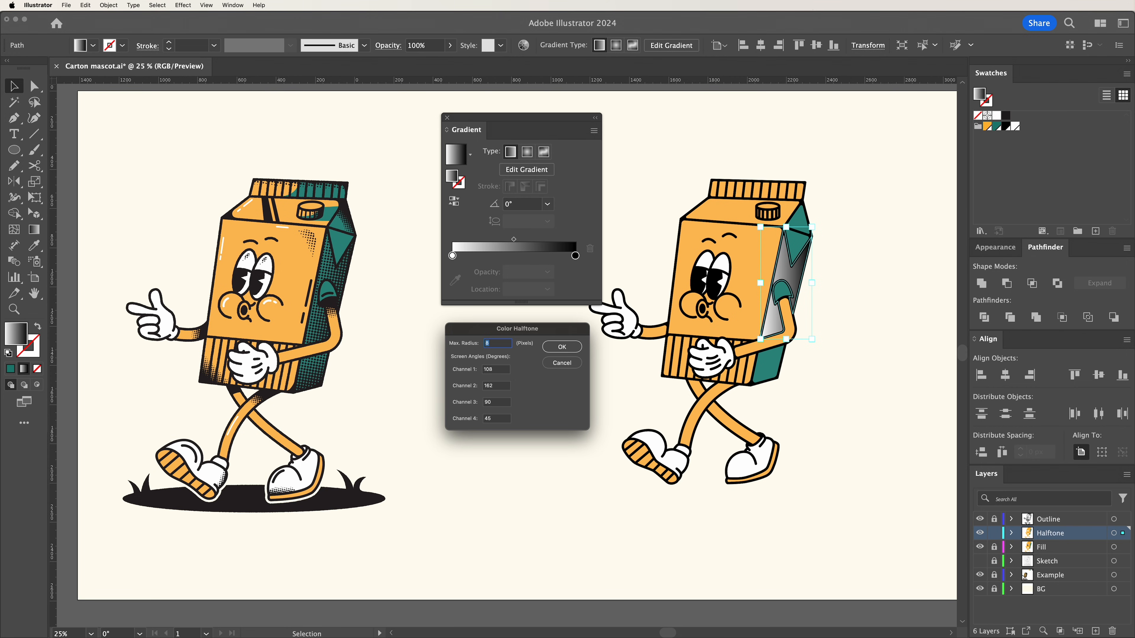
pyautogui.click(497, 372)
pyautogui.moveTo(497, 346); pyautogui.dragTo(488, 347)
pyautogui.click(561, 347)
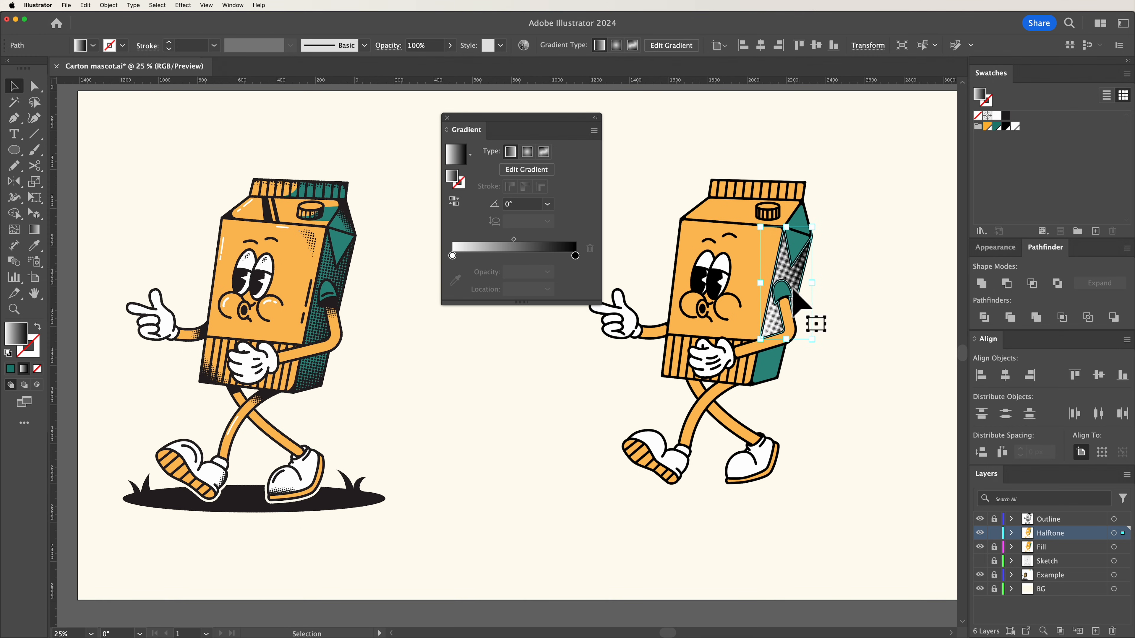
pyautogui.press('cmd+z')
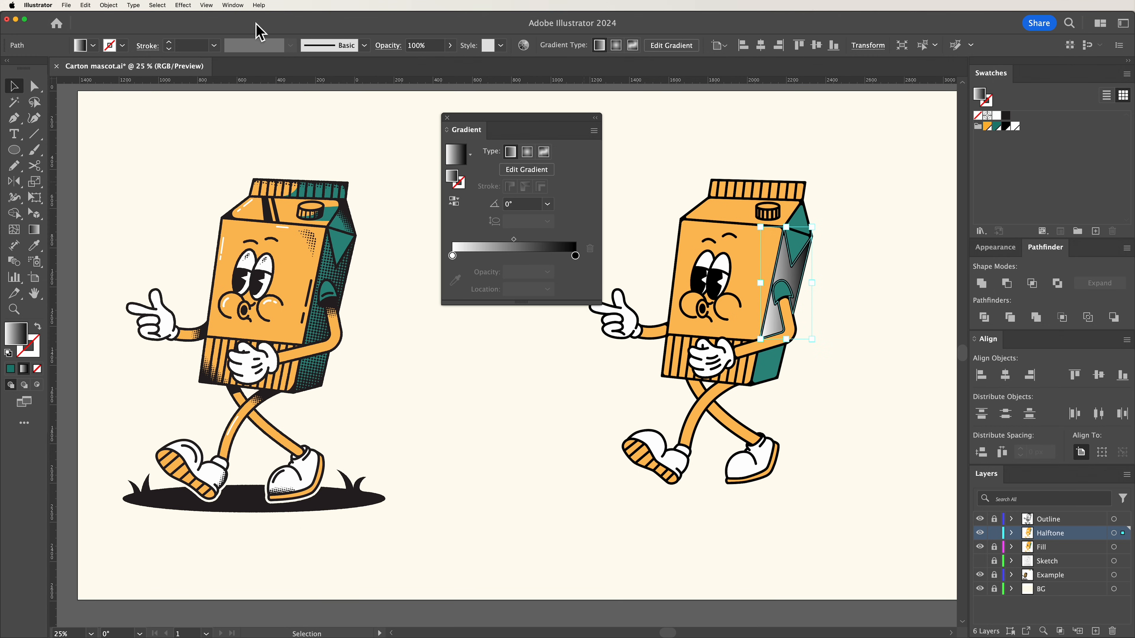
# - Reapply the Color Halftone effect to the side shape with a larger maximum radius, keeping all four screen angles at 100 degrees
pyautogui.click(183, 5)
pyautogui.click(201, 35)
pyautogui.write('18')
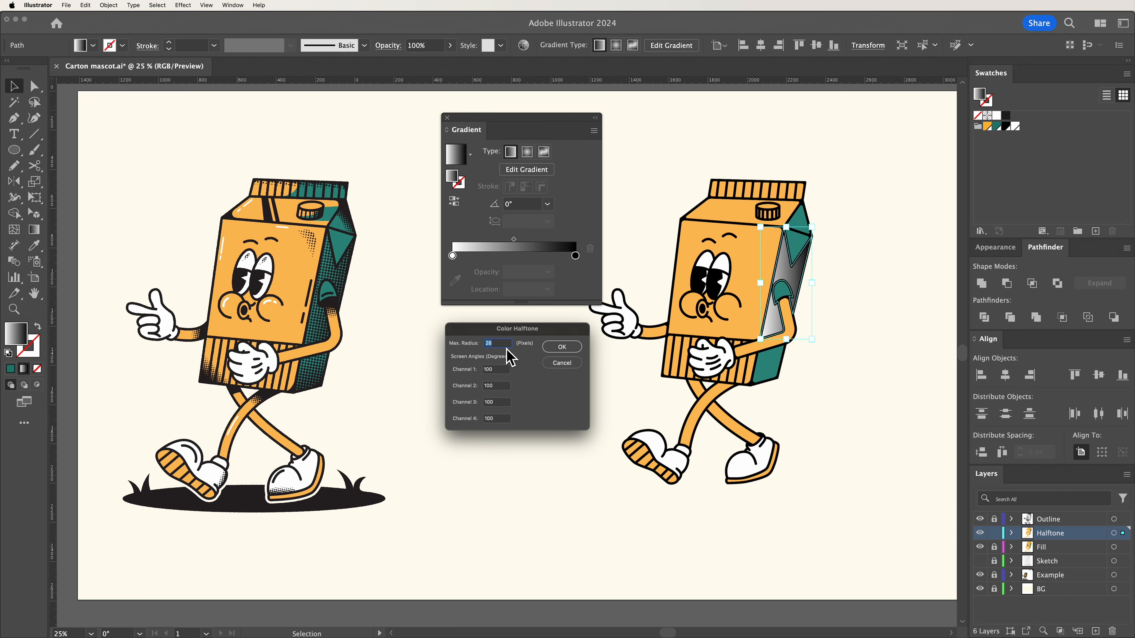
pyautogui.click(566, 349)
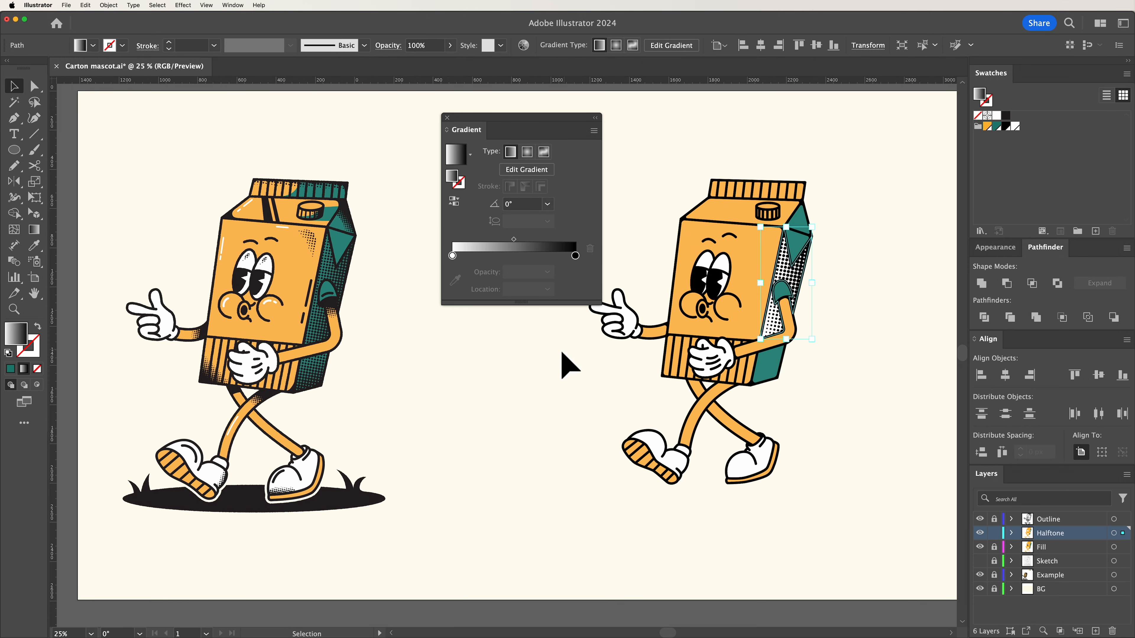
# - Edit the Color Halftone effect already applied to the side shape to adjust its maximum radius
pyautogui.click(1001, 248)
pyautogui.scroll(-1, 1052, 340)
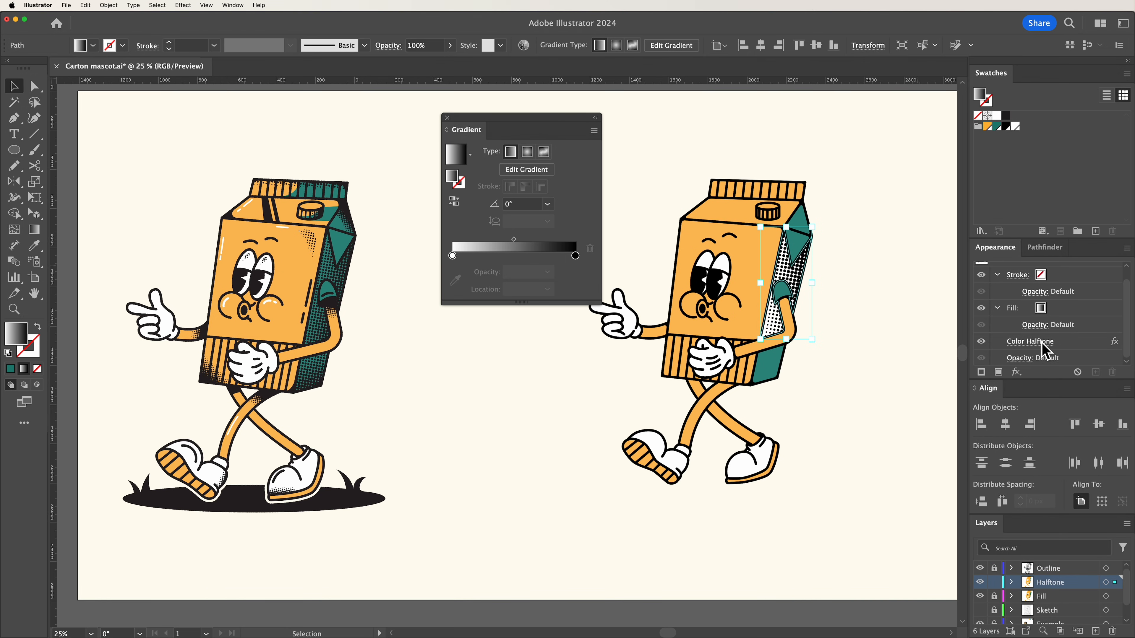
pyautogui.click(1036, 342)
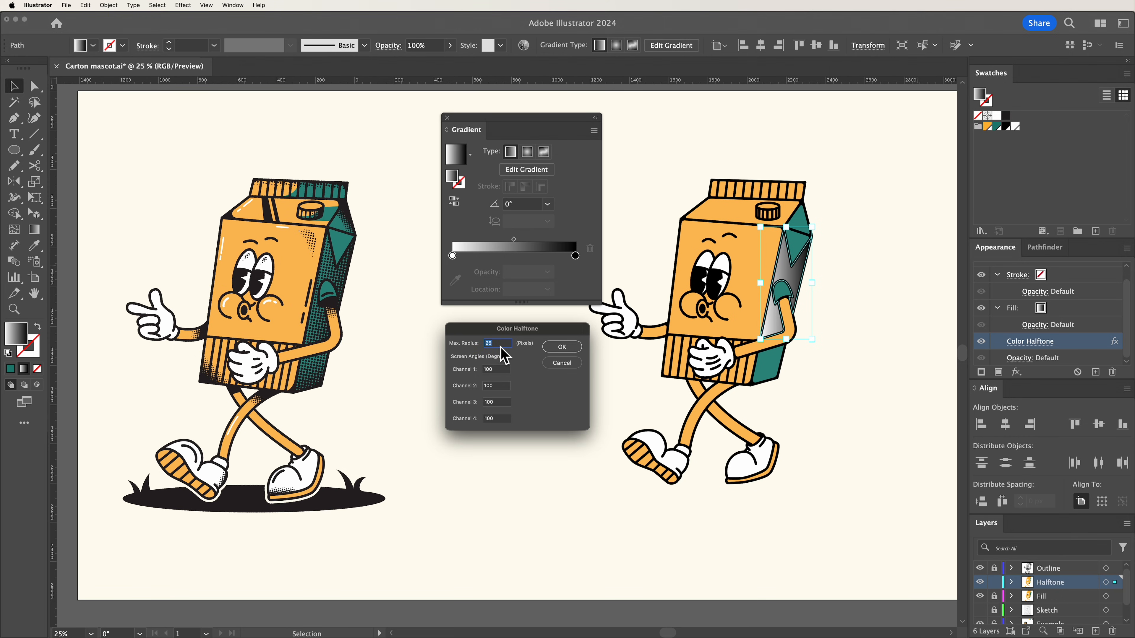
pyautogui.click(563, 347)
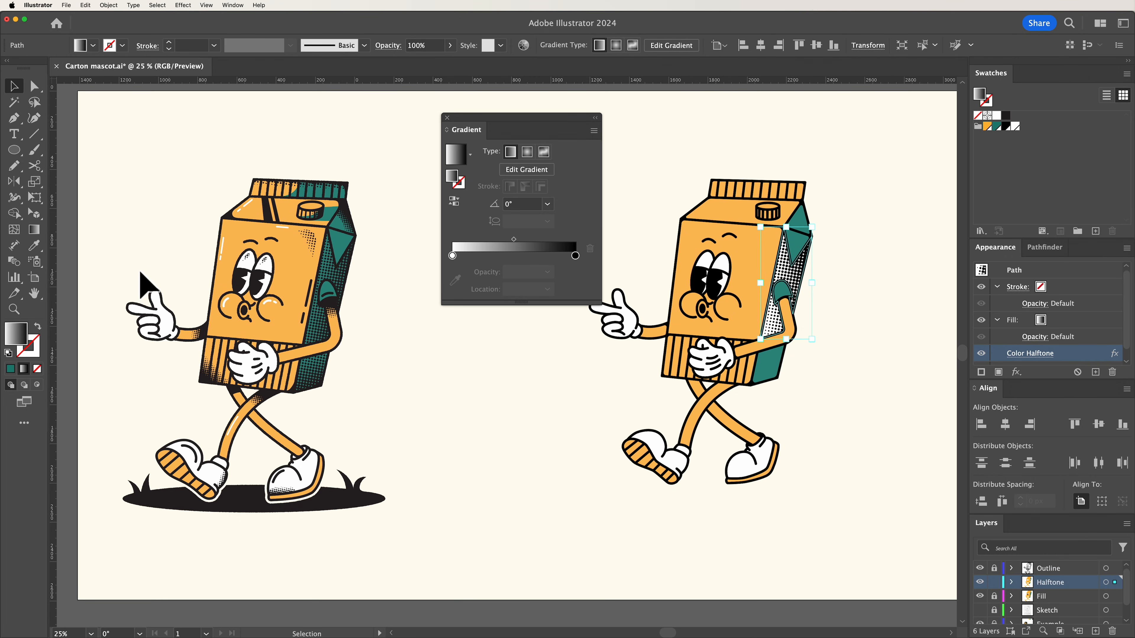
# - Redirect the side shape's gradient with the Gradient tool to about -73°, running down from its upper end, and set the black stop at about 77%
pyautogui.click(39, 237)
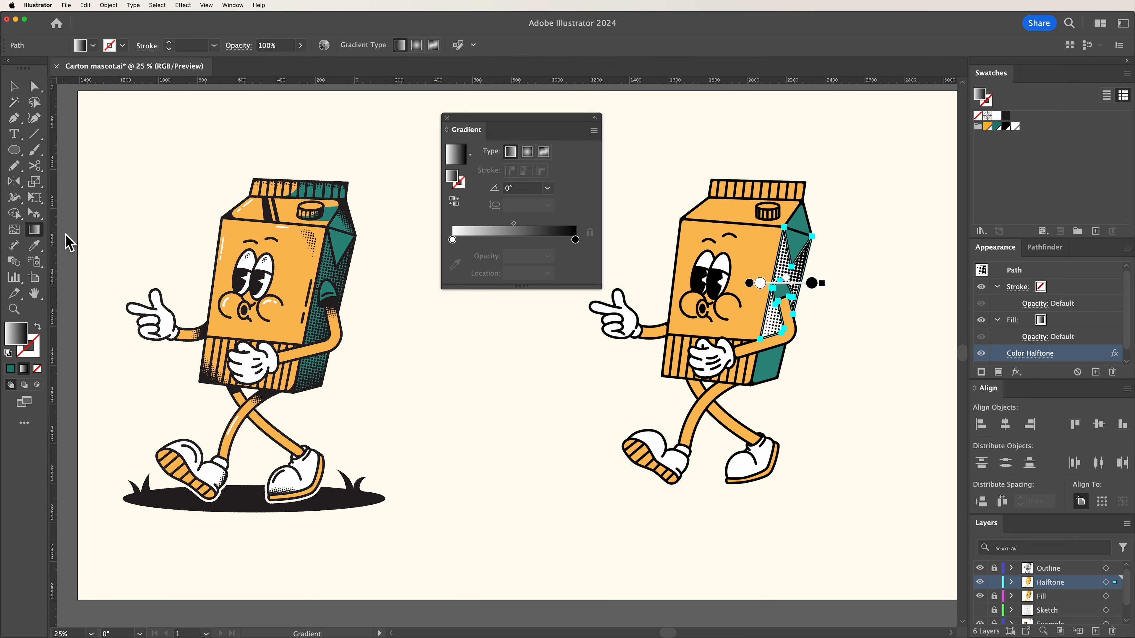
pyautogui.moveTo(740, 232); pyautogui.dragTo(801, 297)
pyautogui.moveTo(727, 338); pyautogui.dragTo(848, 279)
pyautogui.moveTo(755, 268); pyautogui.dragTo(836, 246)
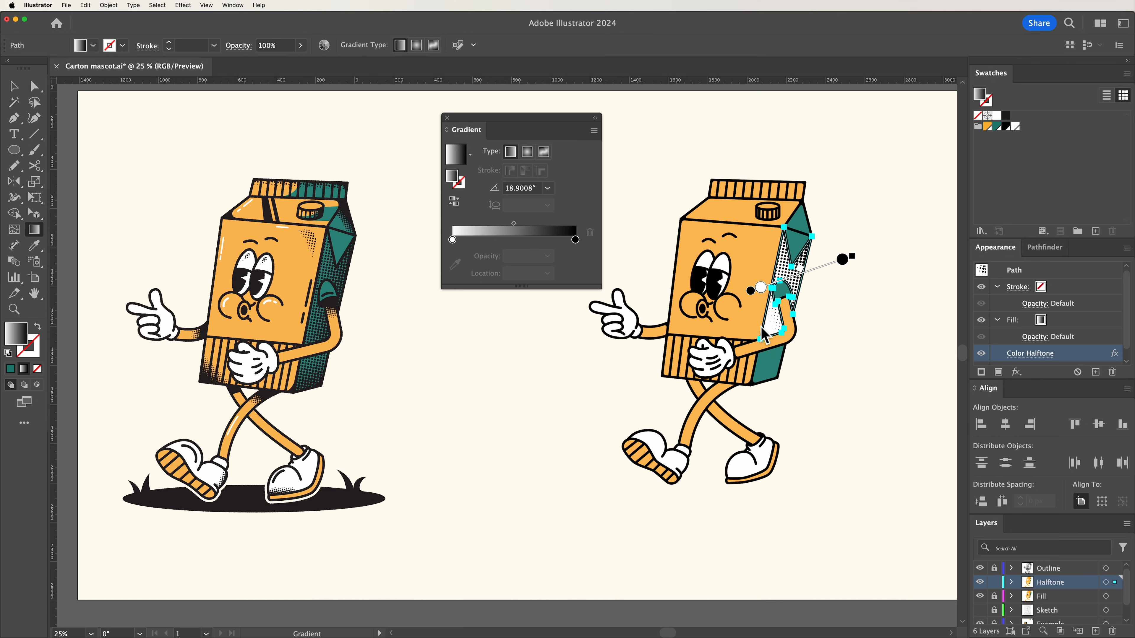
pyautogui.moveTo(755, 326)
pyautogui.mouseDown()
pyautogui.moveTo(811, 289)
pyautogui.moveTo(835, 254)
pyautogui.mouseUp()
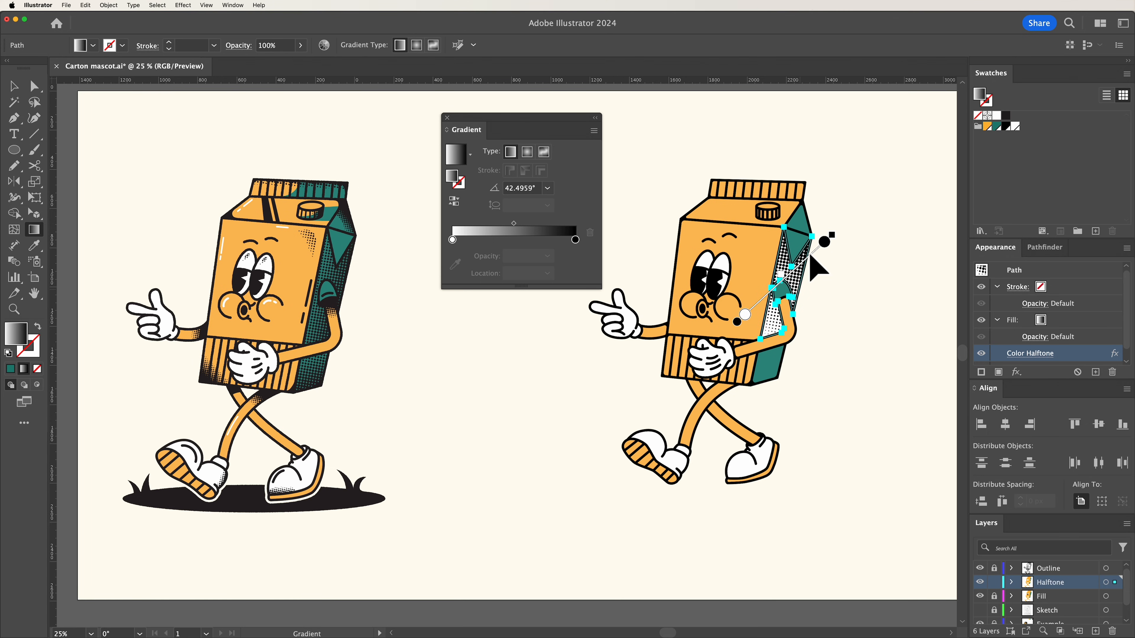
pyautogui.moveTo(754, 328)
pyautogui.mouseDown()
pyautogui.moveTo(790, 291)
pyautogui.moveTo(774, 310)
pyautogui.mouseUp()
pyautogui.moveTo(844, 224)
pyautogui.mouseDown()
pyautogui.moveTo(823, 242)
pyautogui.moveTo(788, 351)
pyautogui.moveTo(822, 414)
pyautogui.mouseUp()
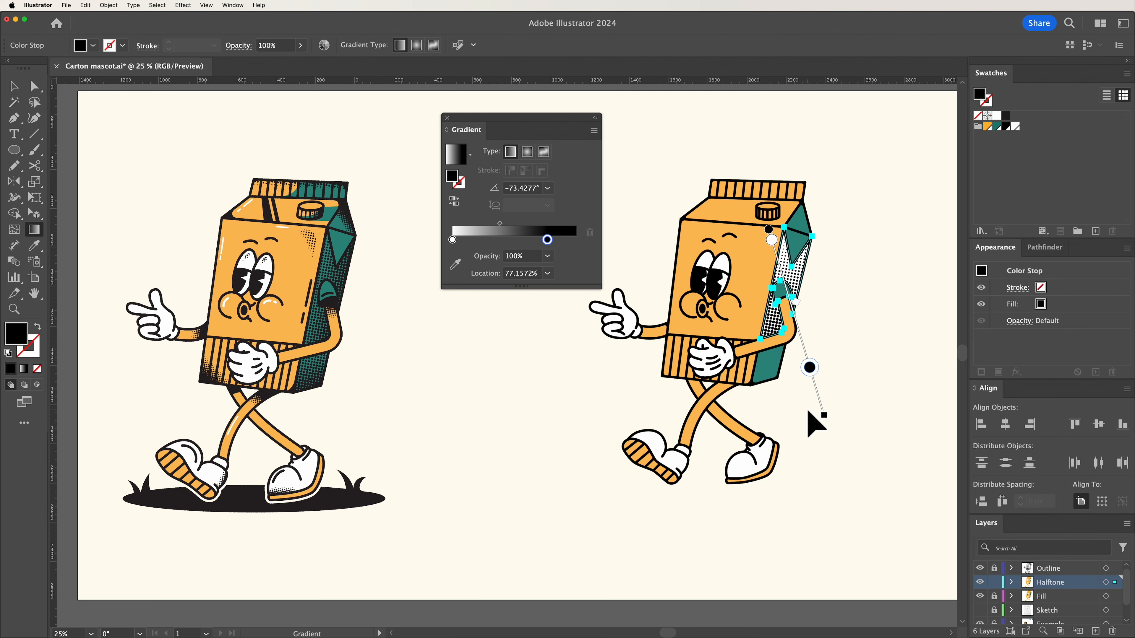
# - Redraw the halftoned side shape's gradient with the Gradient tool to run down at about -76°, with the black stop at 100%
pyautogui.moveTo(744, 288); pyautogui.dragTo(808, 369)
pyautogui.moveTo(767, 262); pyautogui.dragTo(846, 368)
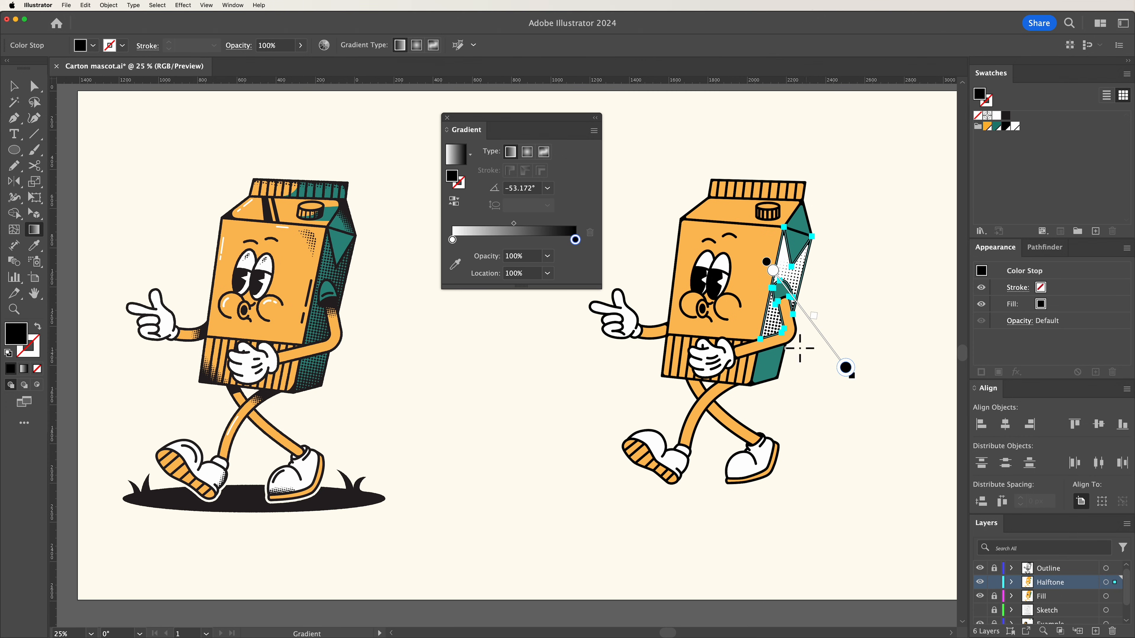
pyautogui.press('v')
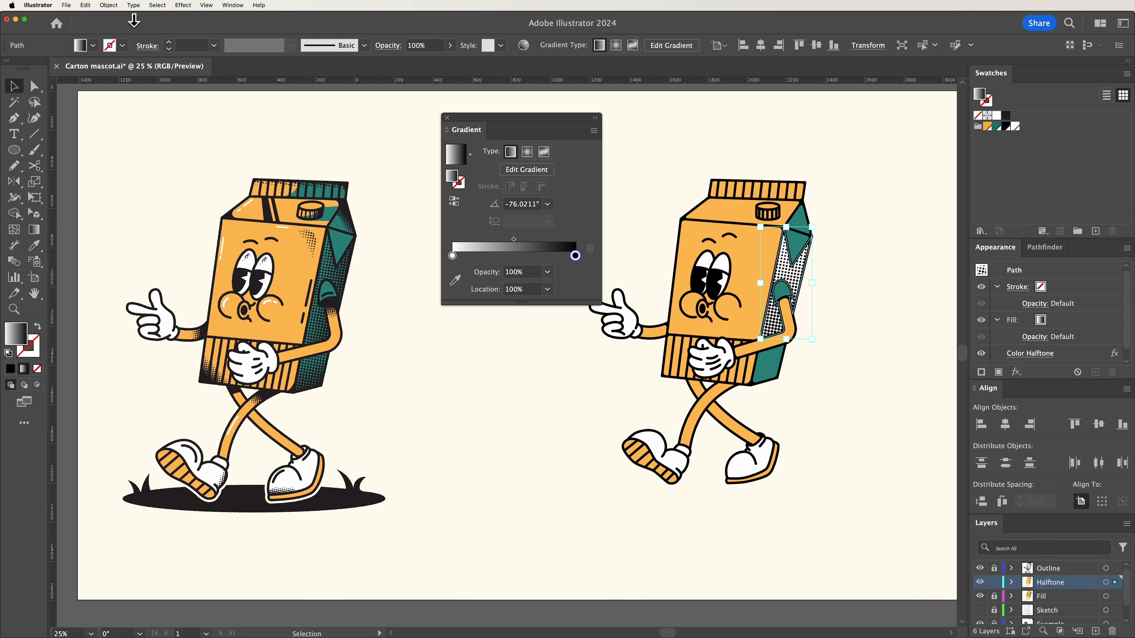
# - Rasterize the halftoned side shape in RGB at High (300 ppi) with a white background and no anti-aliasing
pyautogui.click(109, 5)
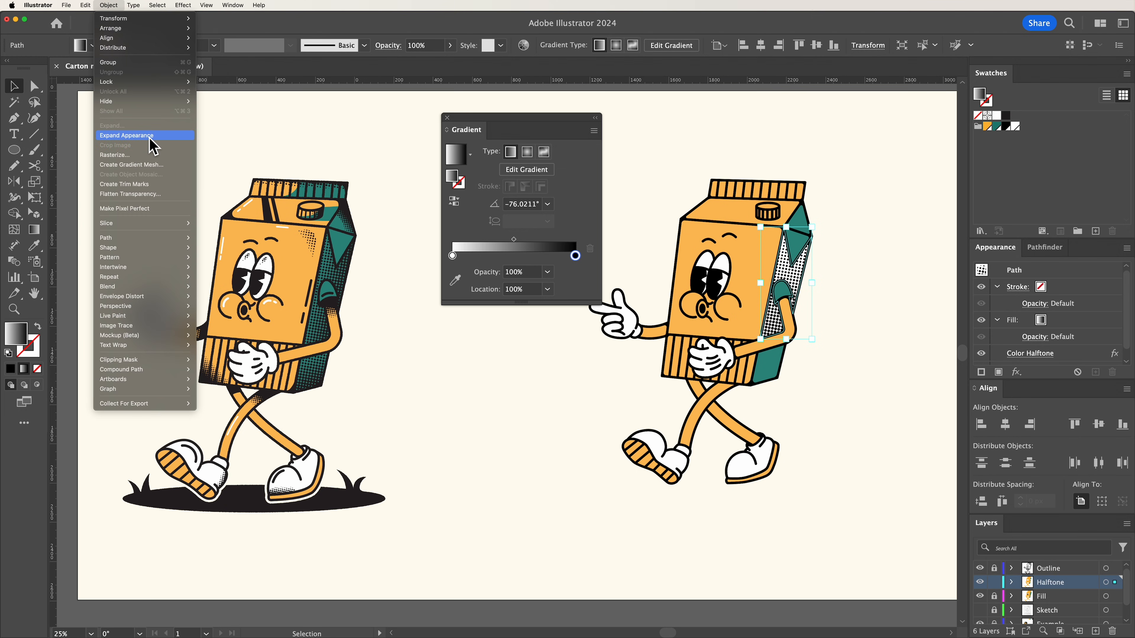
pyautogui.click(148, 155)
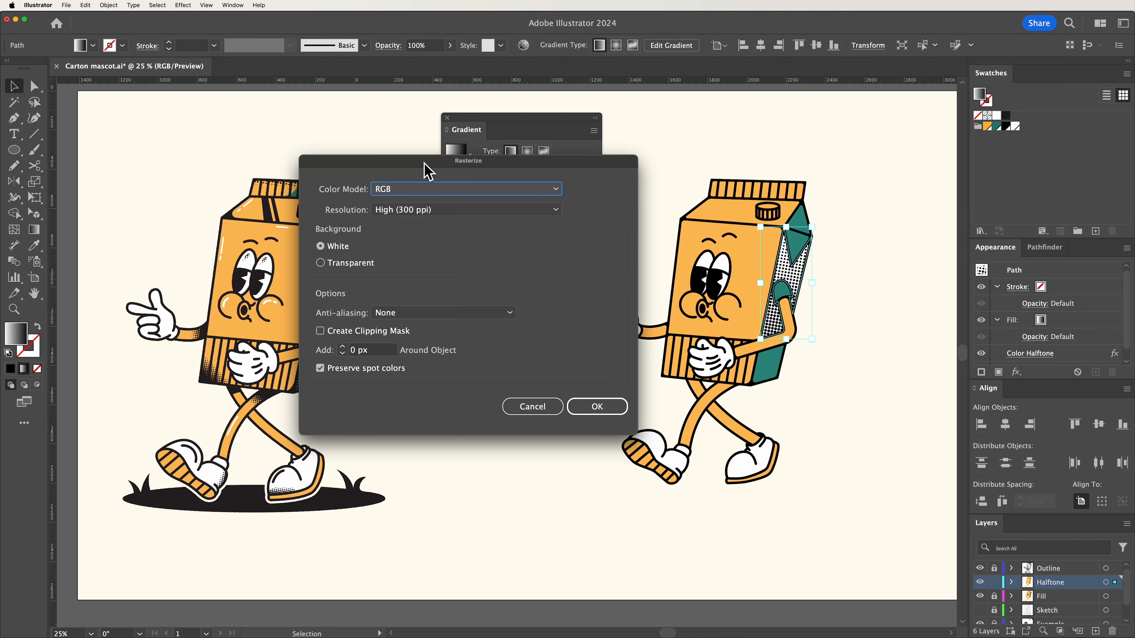
pyautogui.moveTo(427, 161); pyautogui.dragTo(364, 146)
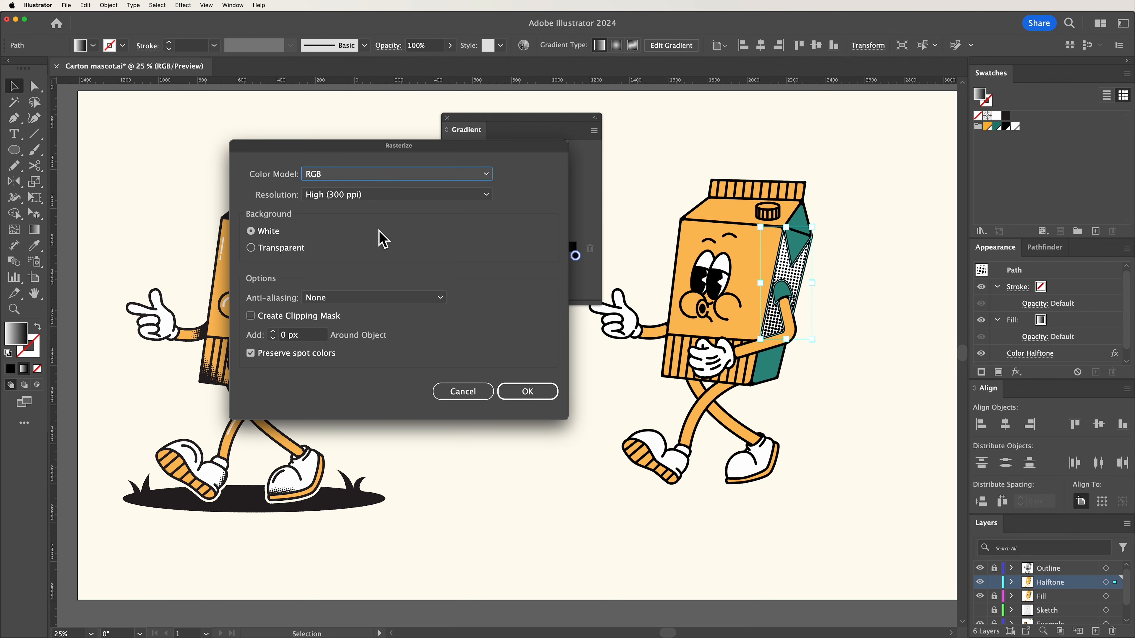
pyautogui.click(538, 395)
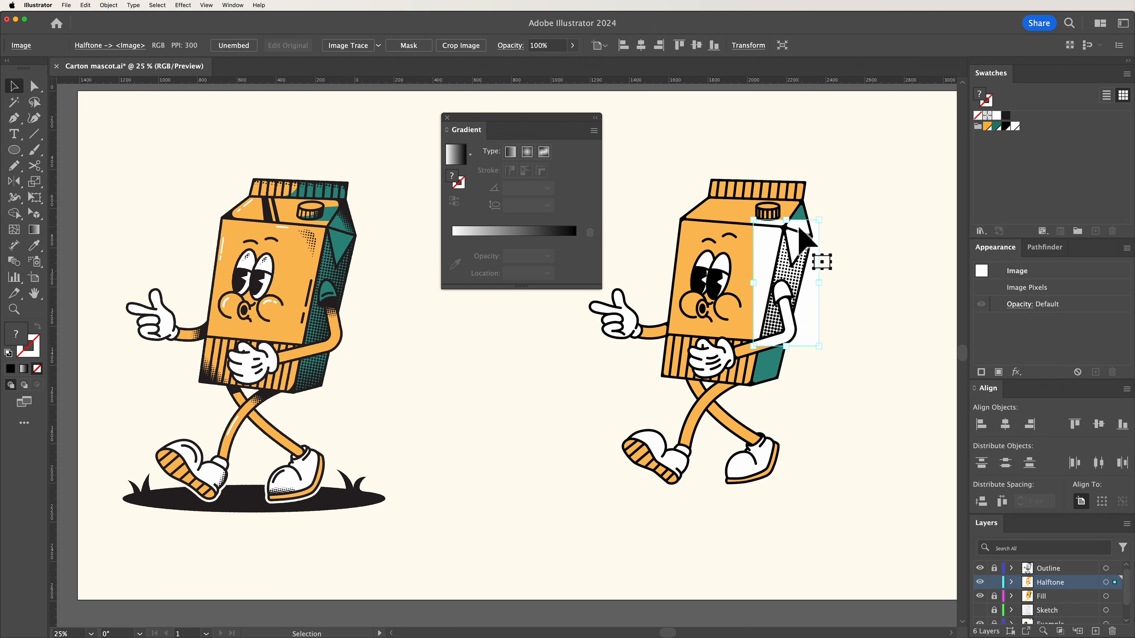
# - Image-trace the rasterized side shape in black and white, ignoring white, and expand the tracing into vector paths
pyautogui.click(363, 49)
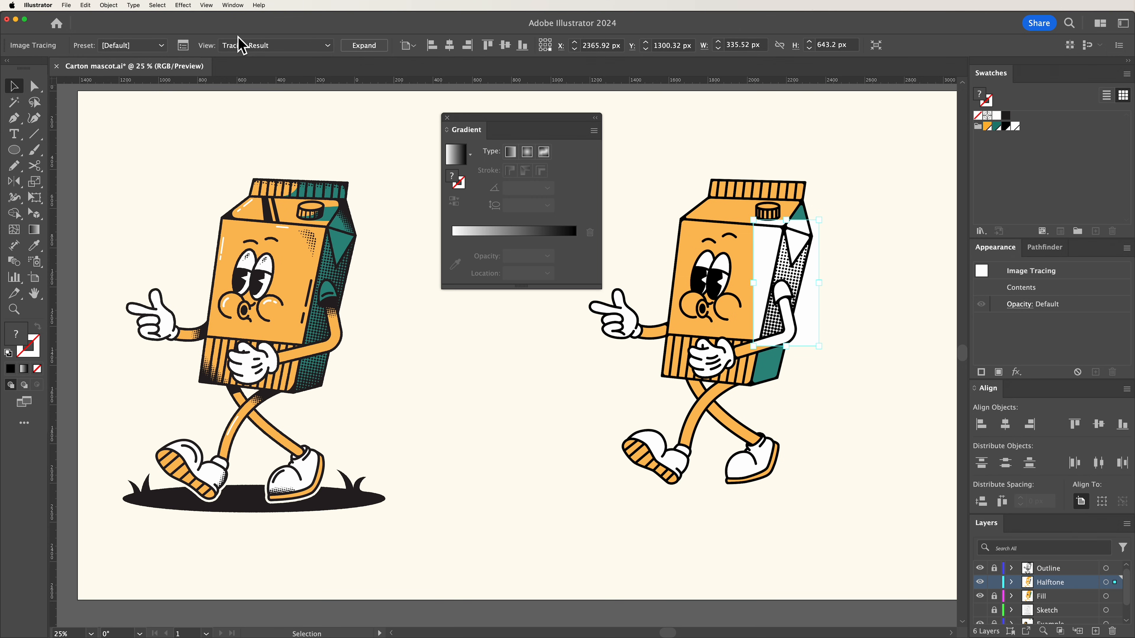
pyautogui.click(184, 46)
pyautogui.moveTo(329, 148); pyautogui.dragTo(387, 121)
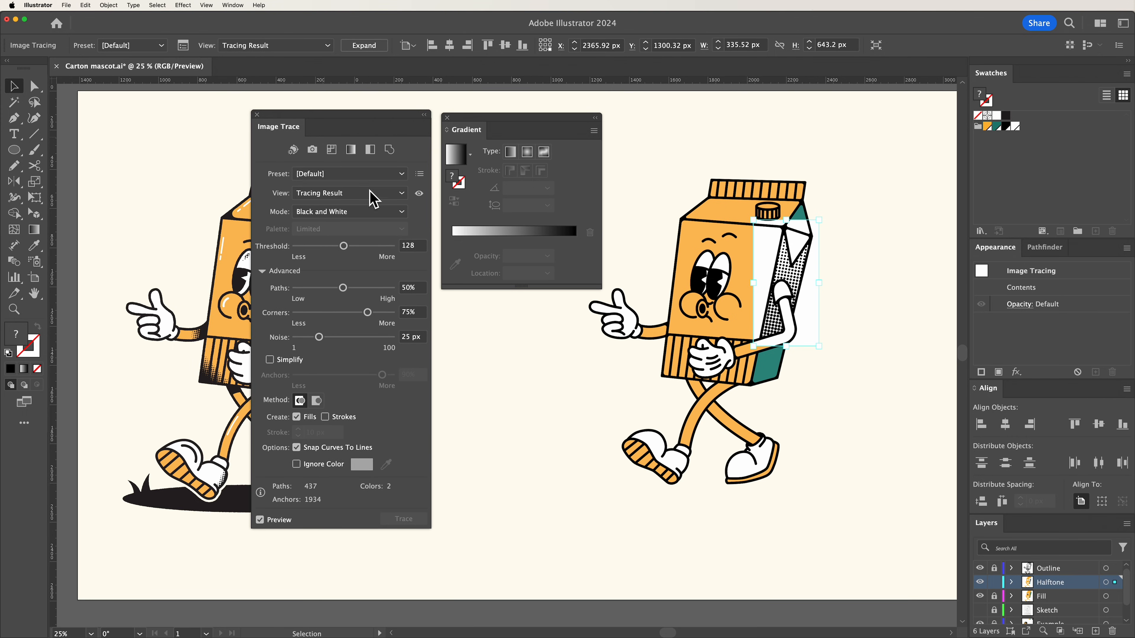
pyautogui.click(296, 465)
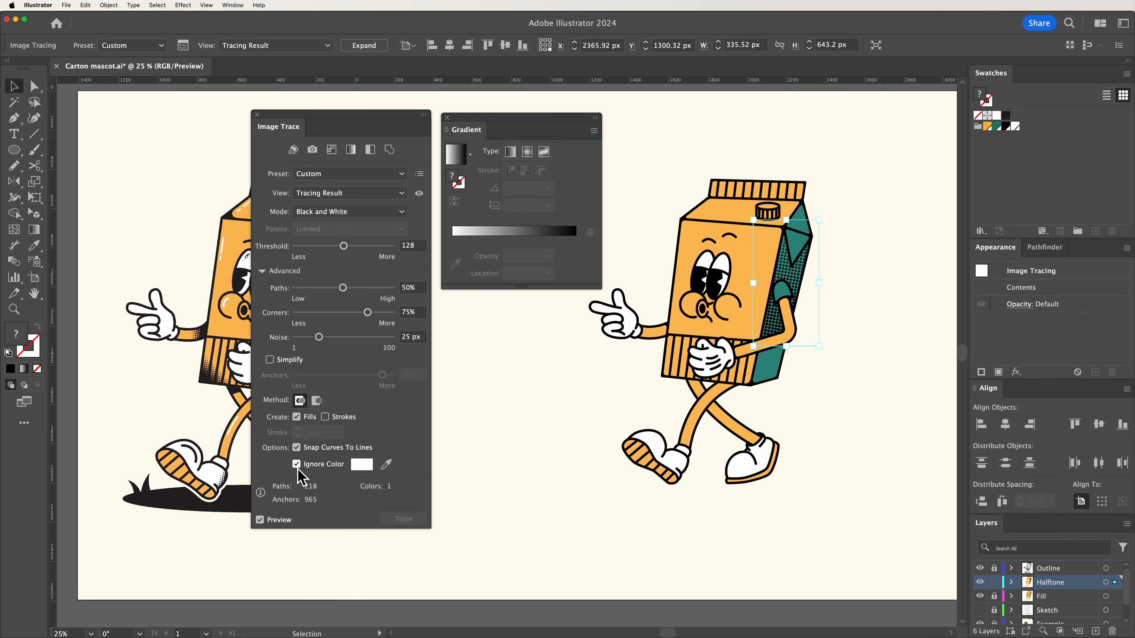
pyautogui.click(363, 46)
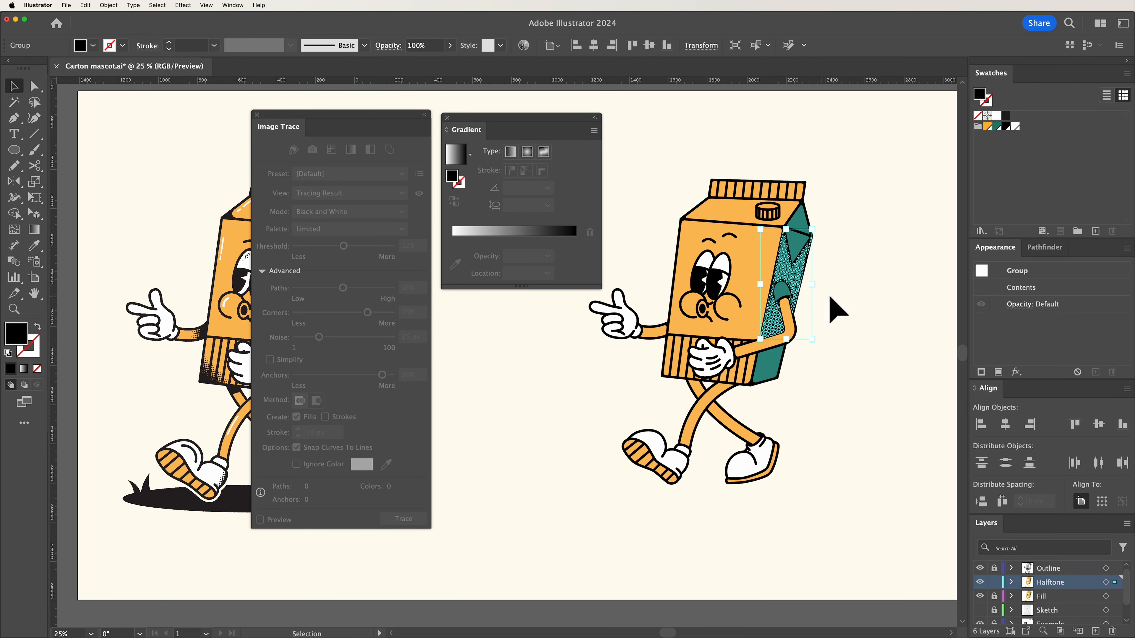
# - Try teal and white fills on the side's traced halftone dots, and return the fill to black
pyautogui.press('super+equal')
pyautogui.press('super+equal')
pyautogui.press('super+equal')
pyautogui.click(695, 340)
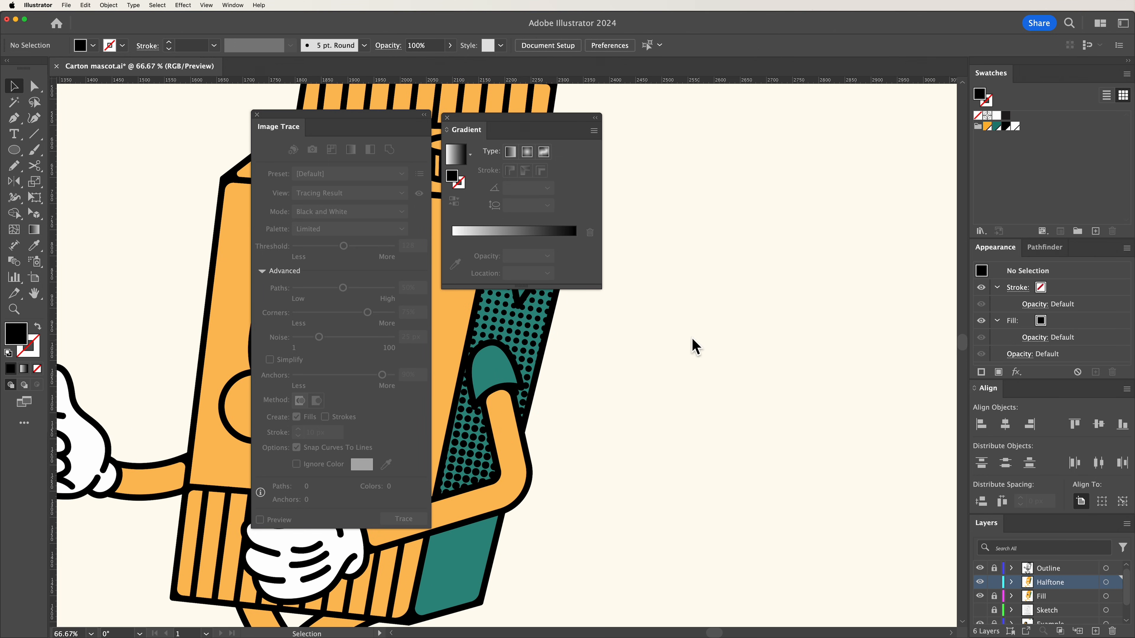
pyautogui.moveTo(675, 356); pyautogui.dragTo(761, 380)
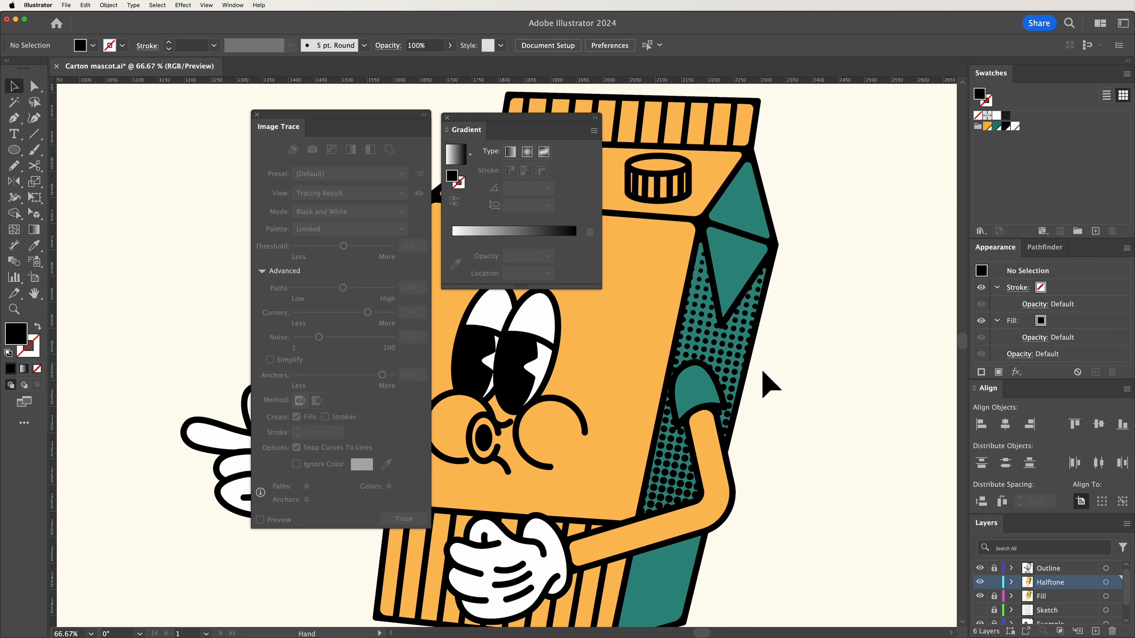
pyautogui.click(729, 355)
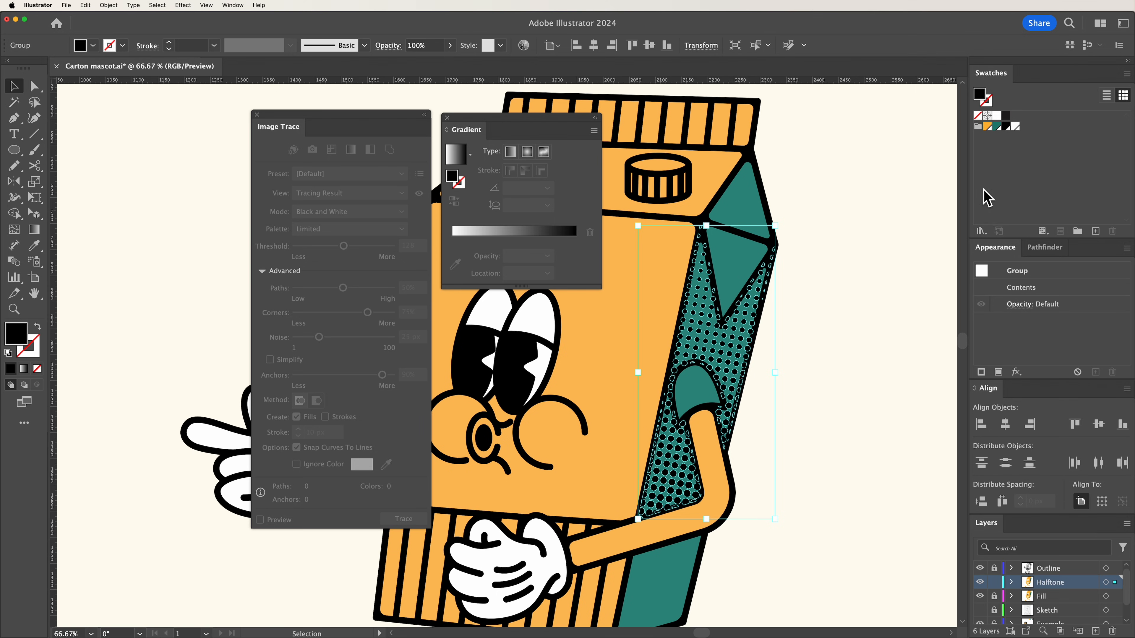
pyautogui.click(988, 126)
pyautogui.click(997, 126)
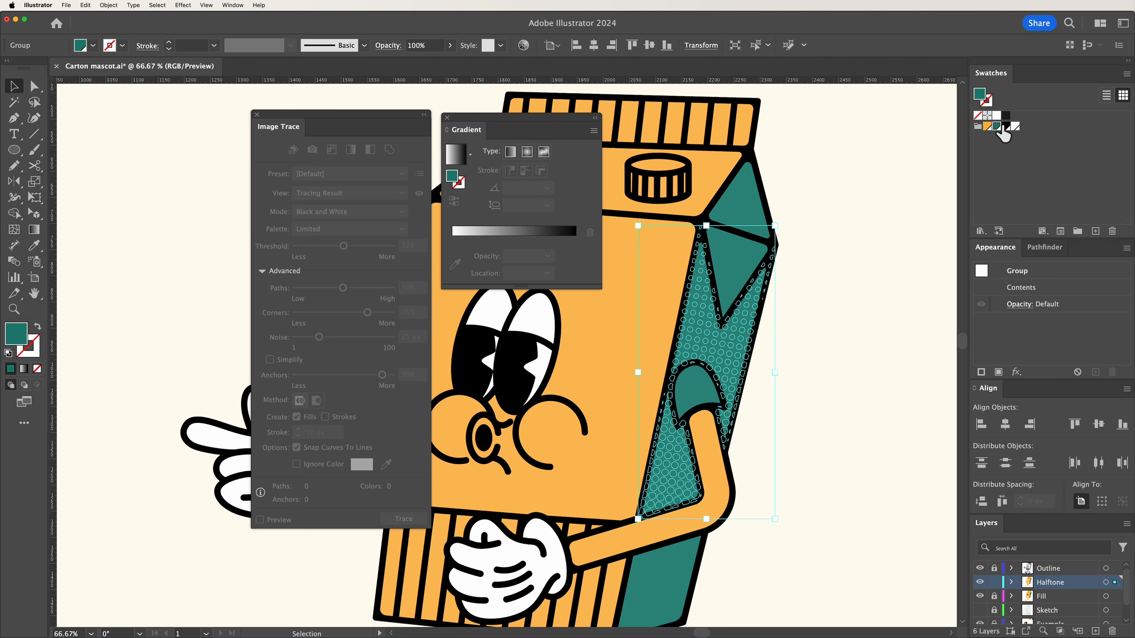
pyautogui.click(1005, 126)
pyautogui.click(1015, 127)
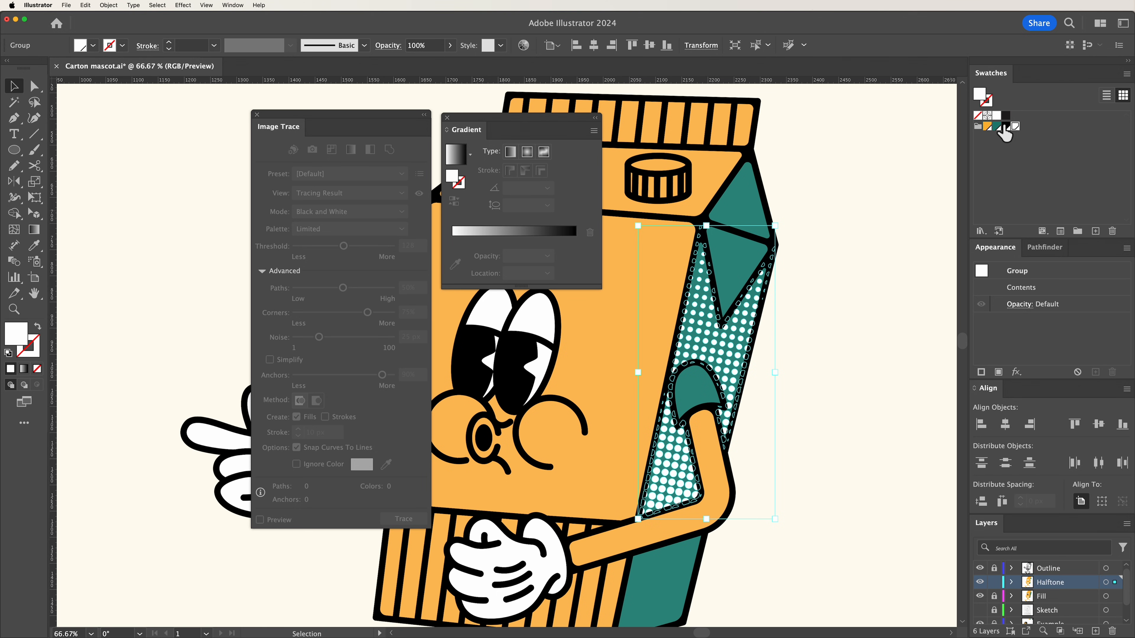
pyautogui.click(1005, 127)
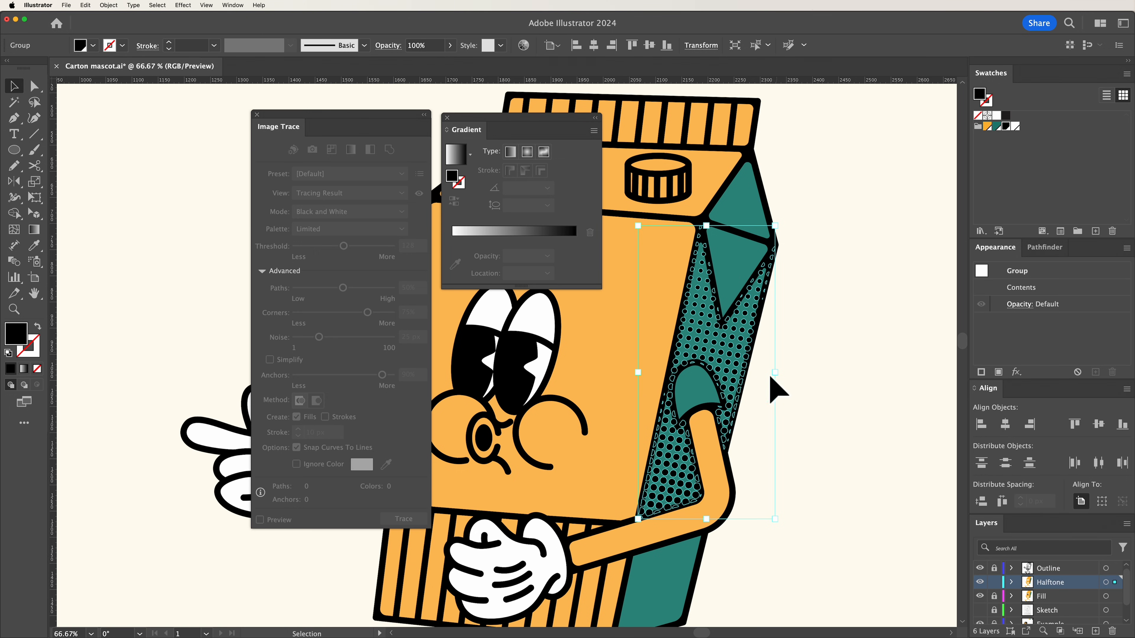
pyautogui.moveTo(778, 378); pyautogui.dragTo(824, 367)
pyautogui.press('super+z')
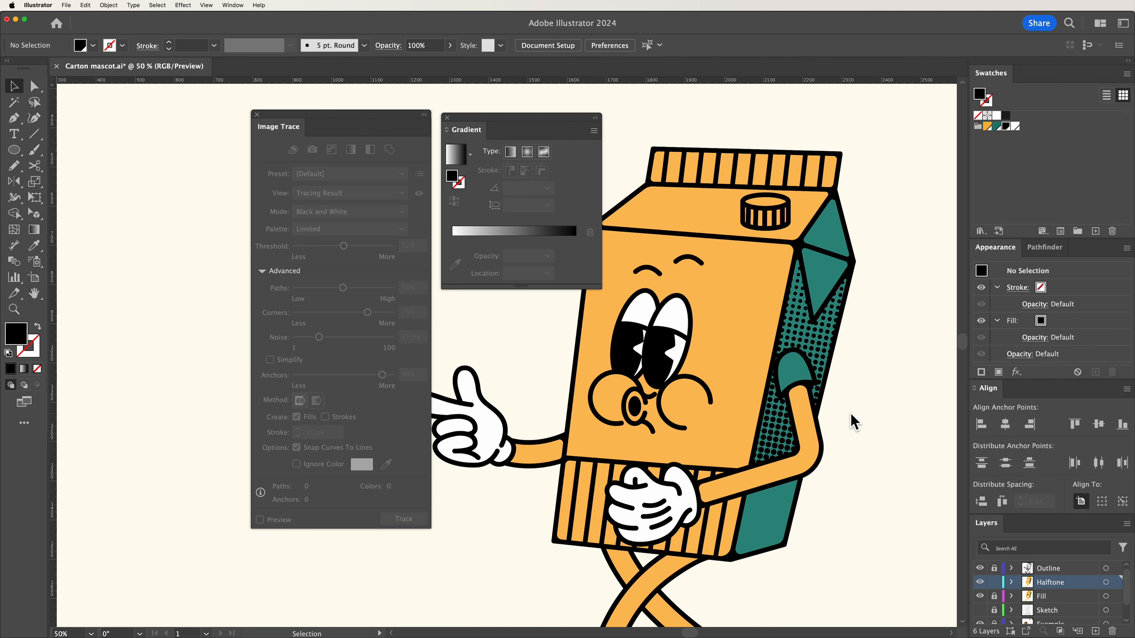
# - Fill the lower side panel beneath the arm with a white-to-black linear gradient running down at about -74°
pyautogui.hscroll(-2, 854, 422)
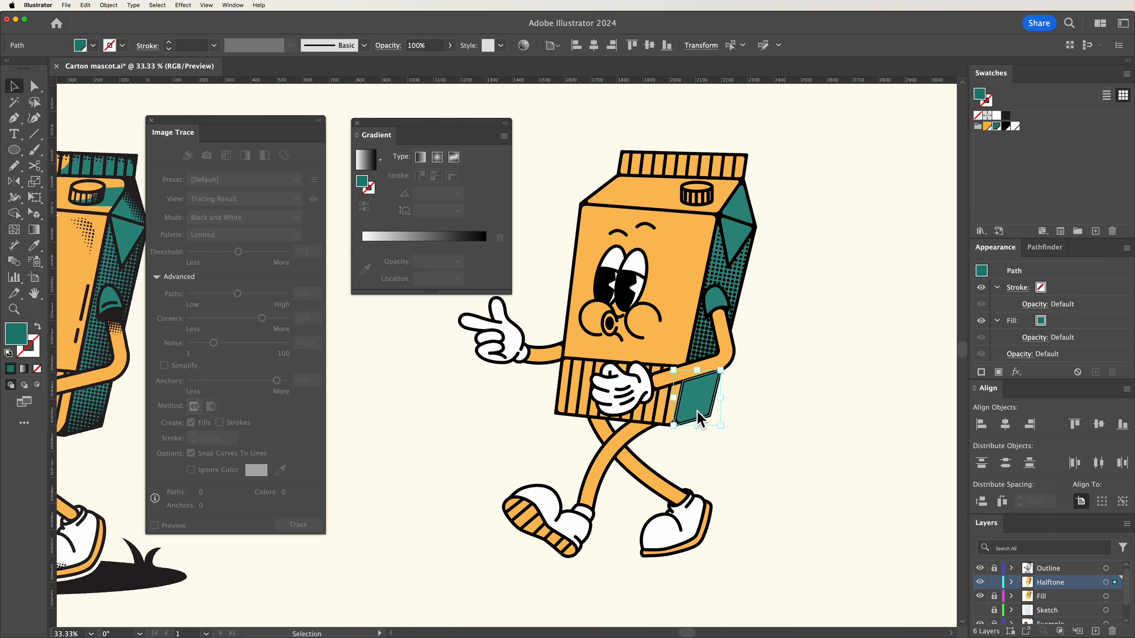
pyautogui.press('g')
pyautogui.moveTo(655, 282)
pyautogui.mouseDown()
pyautogui.moveTo(735, 469)
pyautogui.moveTo(700, 443)
pyautogui.mouseUp()
pyautogui.press('v')
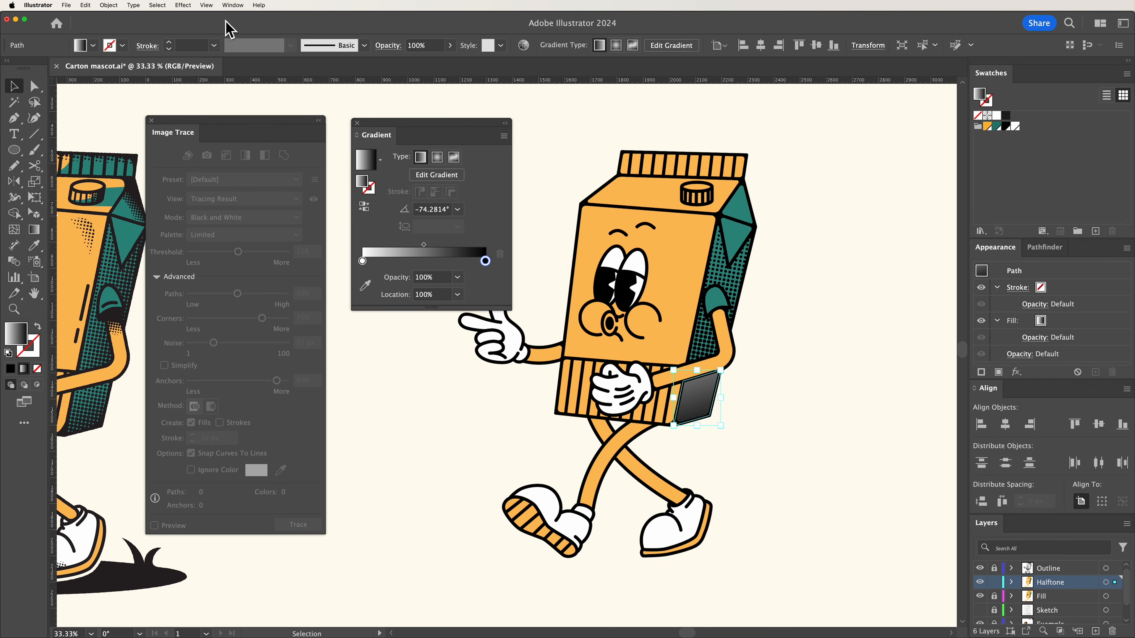
# - Apply the Color Halftone effect to the lower side panel and redraw its gradient steeply downward
pyautogui.click(183, 6)
pyautogui.click(201, 27)
pyautogui.click(562, 347)
pyautogui.press('g')
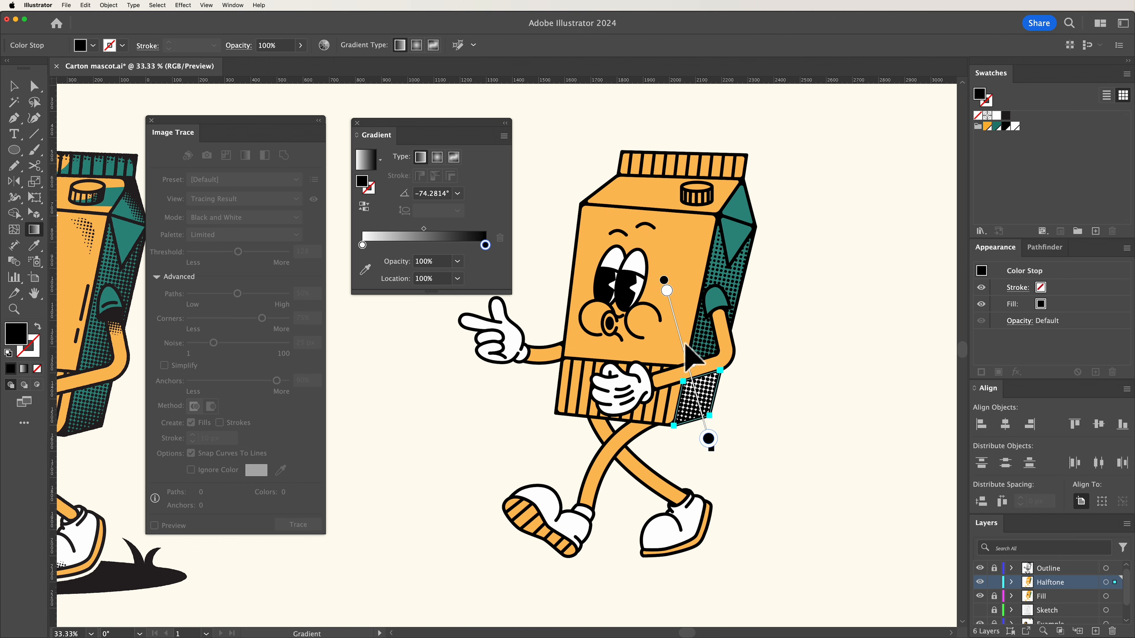
pyautogui.moveTo(653, 301); pyautogui.dragTo(709, 424)
pyautogui.moveTo(682, 286); pyautogui.dragTo(700, 423)
# - Rasterize the halftoned lower side panel and image-trace it in black and white with Ignore Color enabled
pyautogui.press('v')
pyautogui.click(109, 5)
pyautogui.click(130, 136)
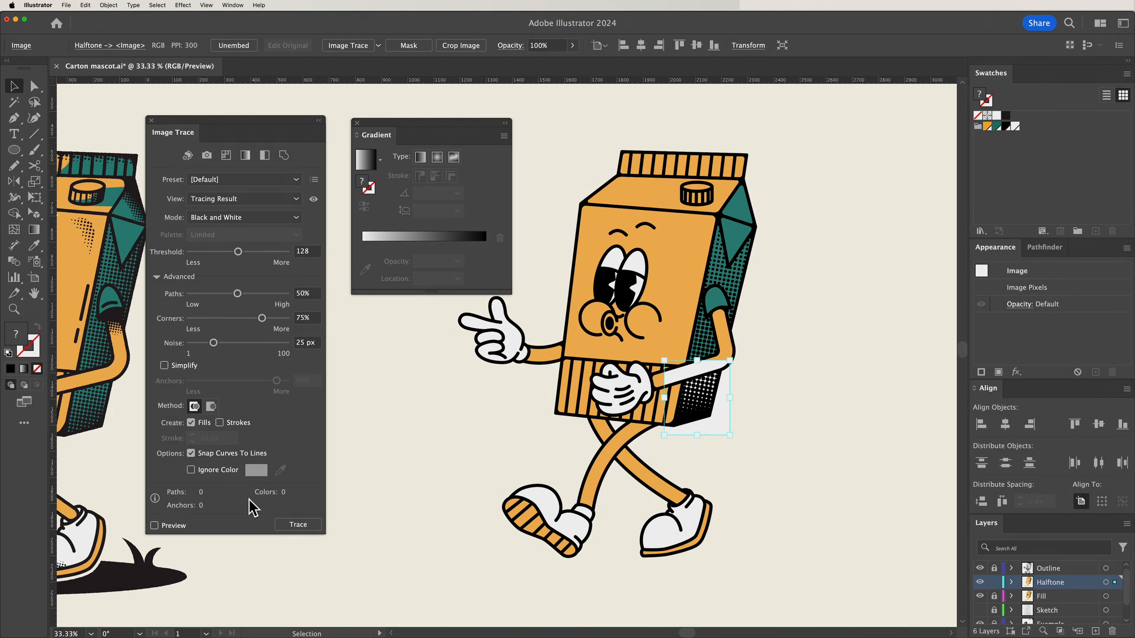
pyautogui.click(191, 470)
pyautogui.click(299, 525)
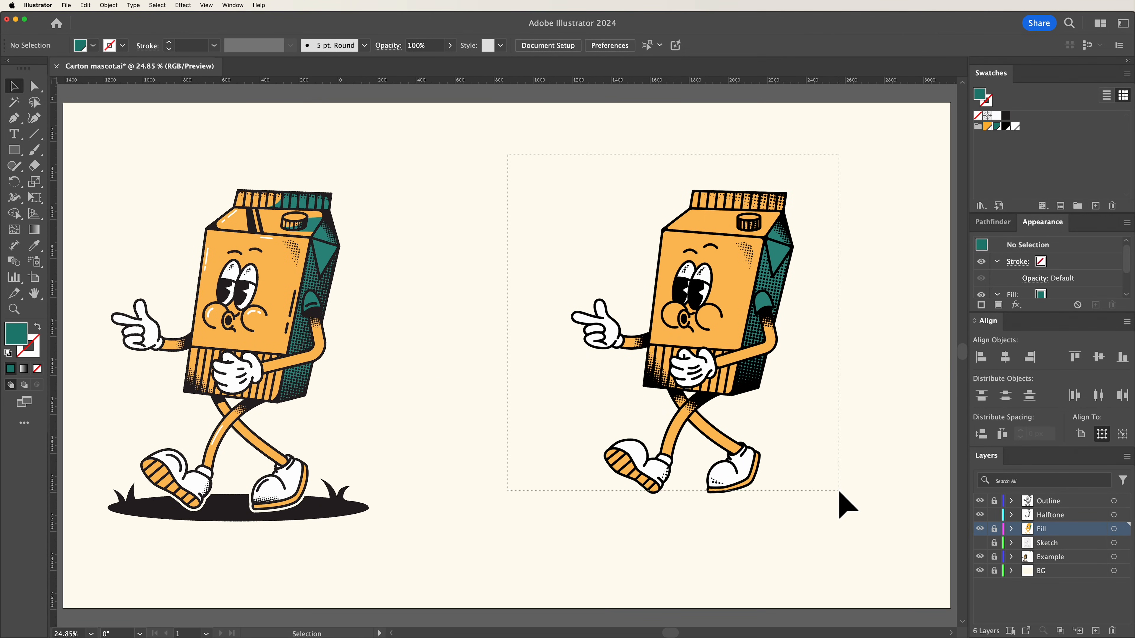
# - Lock the Halftone layer and unlock the Fill layer
pyautogui.moveTo(839, 492); pyautogui.dragTo(839, 492)
pyautogui.click(496, 399)
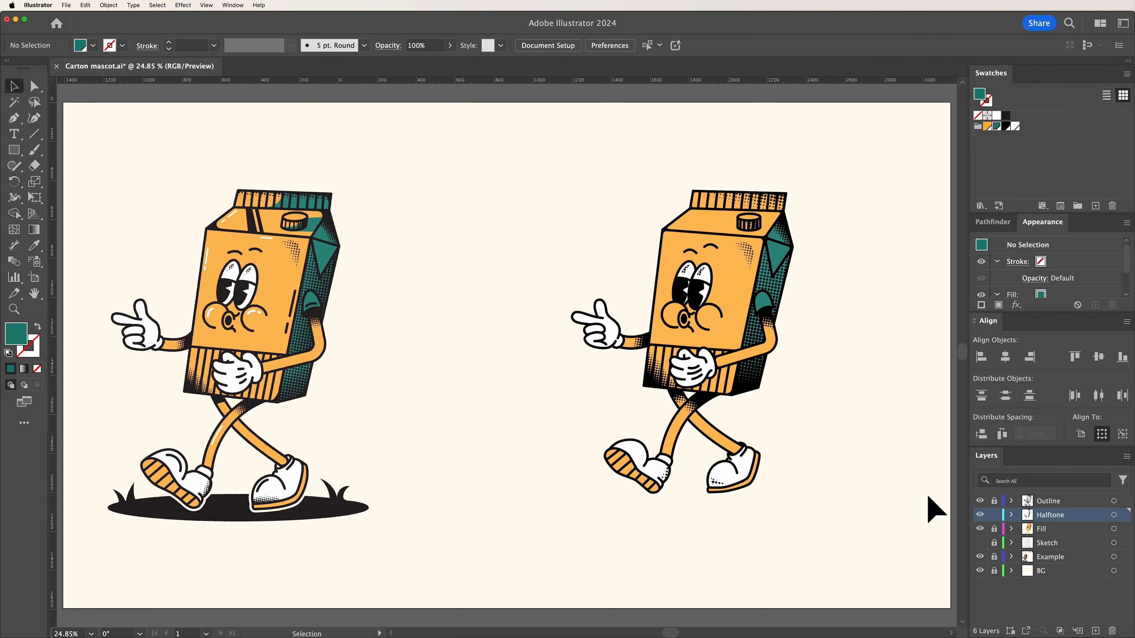
pyautogui.click(994, 515)
# - Draw a closed teal shading shape with the Pen tool over the lower right of the carton's cap on the Fill layer
pyautogui.press('z')
pyautogui.moveTo(762, 351); pyautogui.dragTo(862, 361)
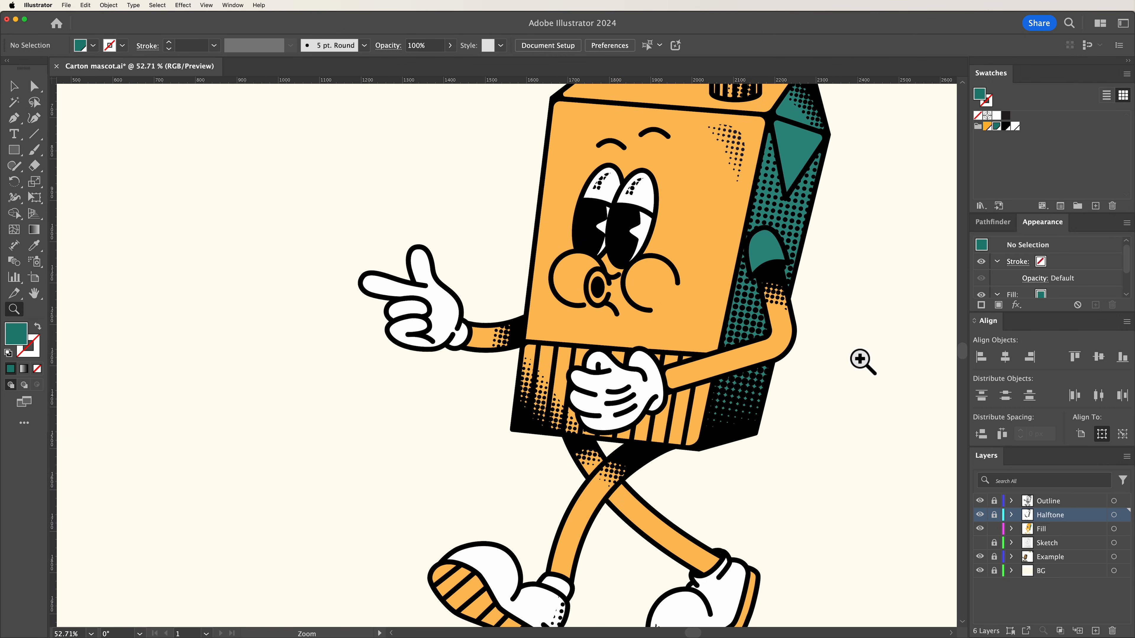
pyautogui.press('space')
pyautogui.moveTo(863, 293); pyautogui.dragTo(832, 335)
pyautogui.click(843, 335)
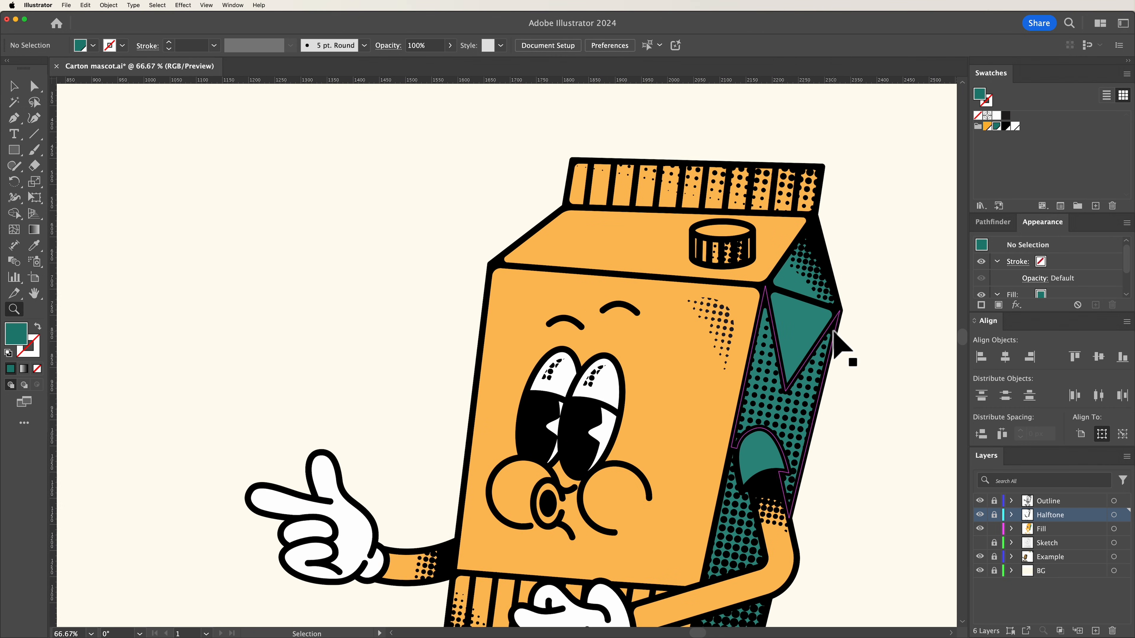
pyautogui.press('p')
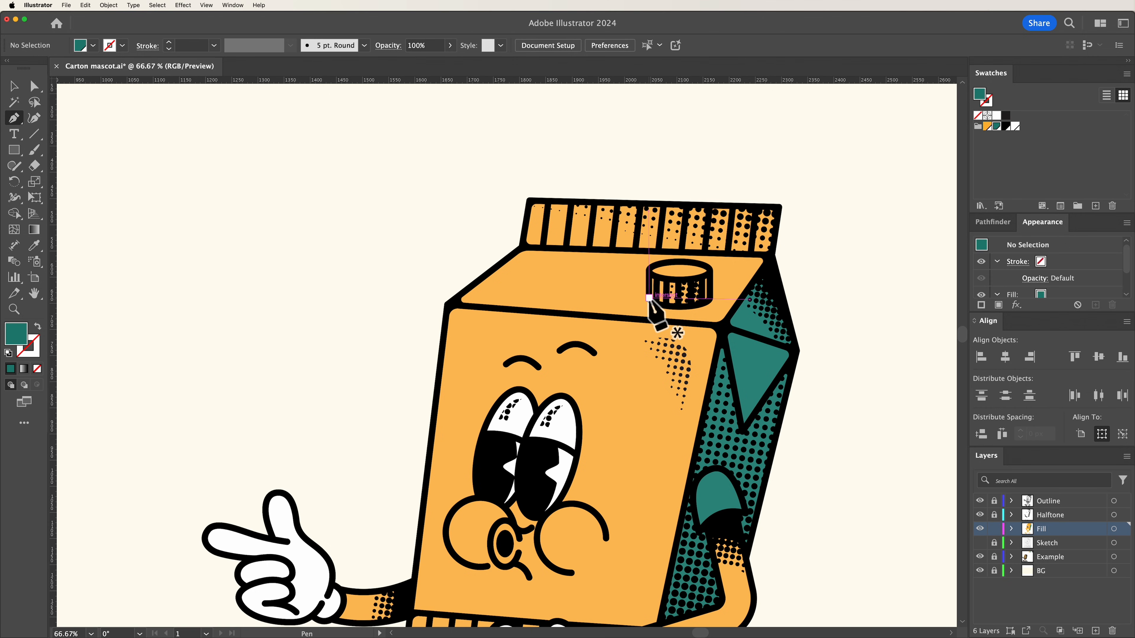
pyautogui.click(648, 297)
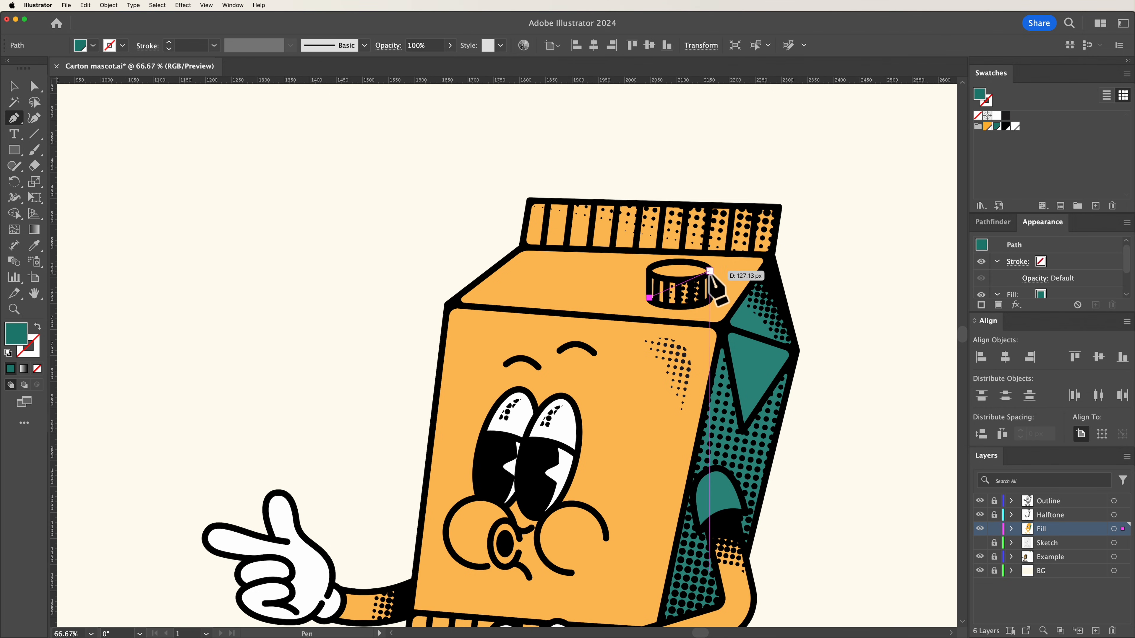
pyautogui.moveTo(710, 247); pyautogui.dragTo(710, 243)
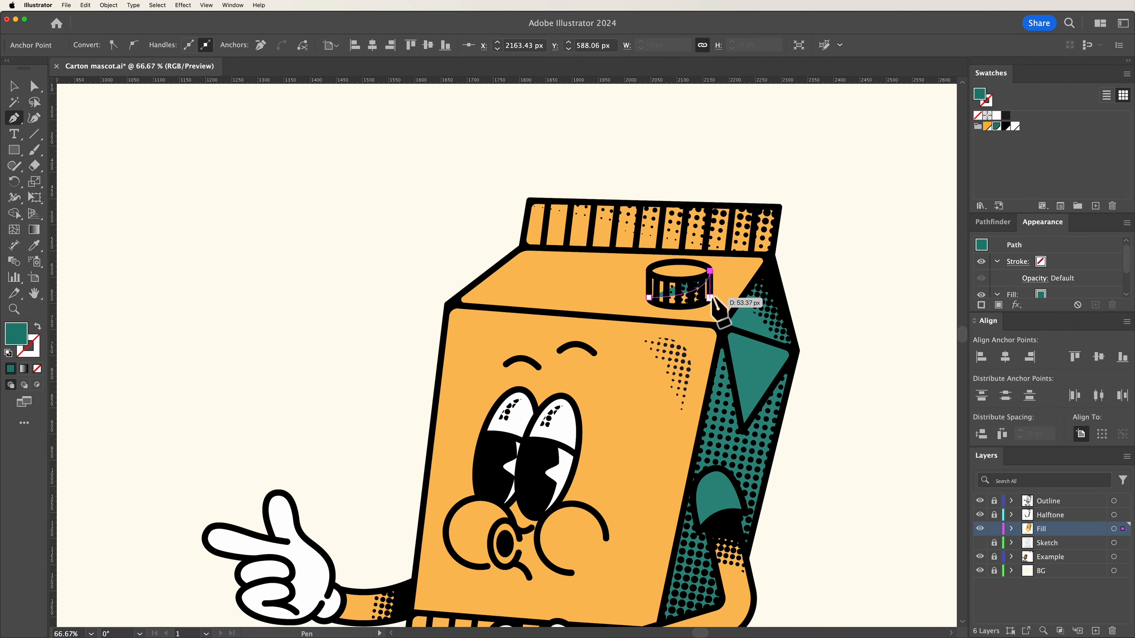
pyautogui.click(710, 298)
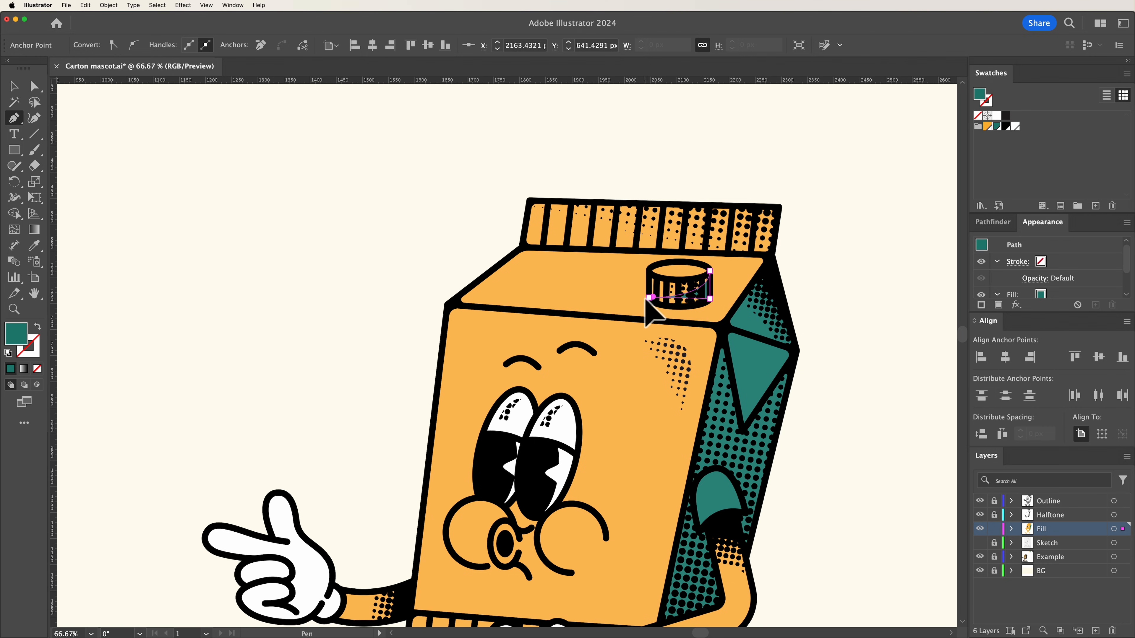
pyautogui.moveTo(622, 282); pyautogui.dragTo(618, 275)
pyautogui.keyDown('super'); pyautogui.click(839, 332); pyautogui.keyUp('super')
# - Draw a closed teal shadow shape with the Pen tool from beneath the cap to the roof's upper right corner
pyautogui.hscroll(1, 838, 332)
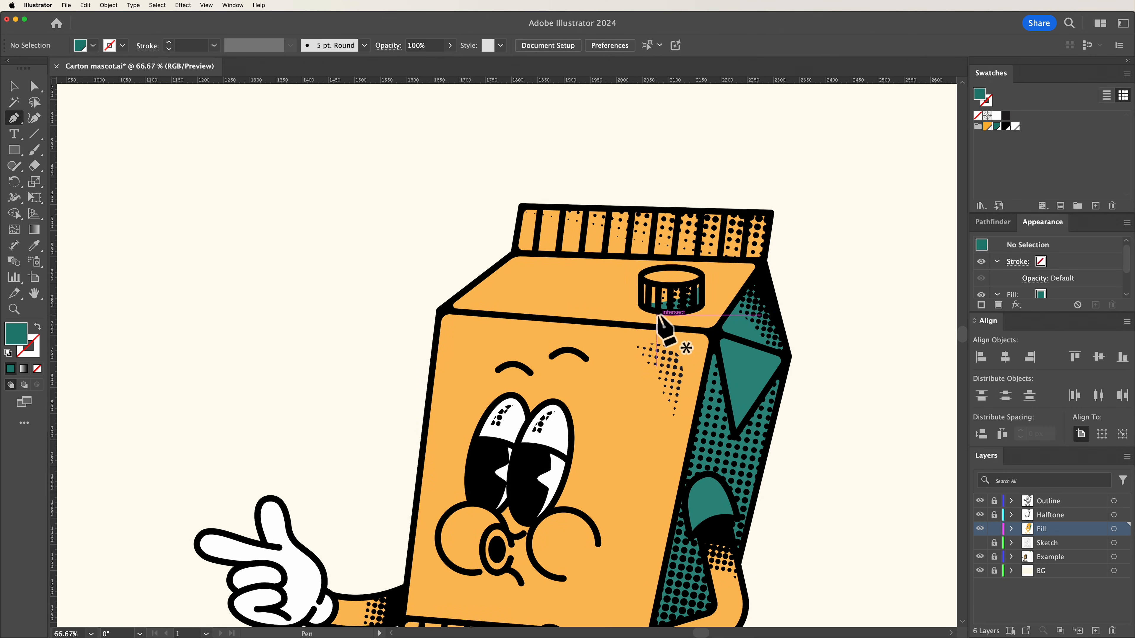
pyautogui.click(671, 313)
pyautogui.click(725, 314)
pyautogui.click(758, 268)
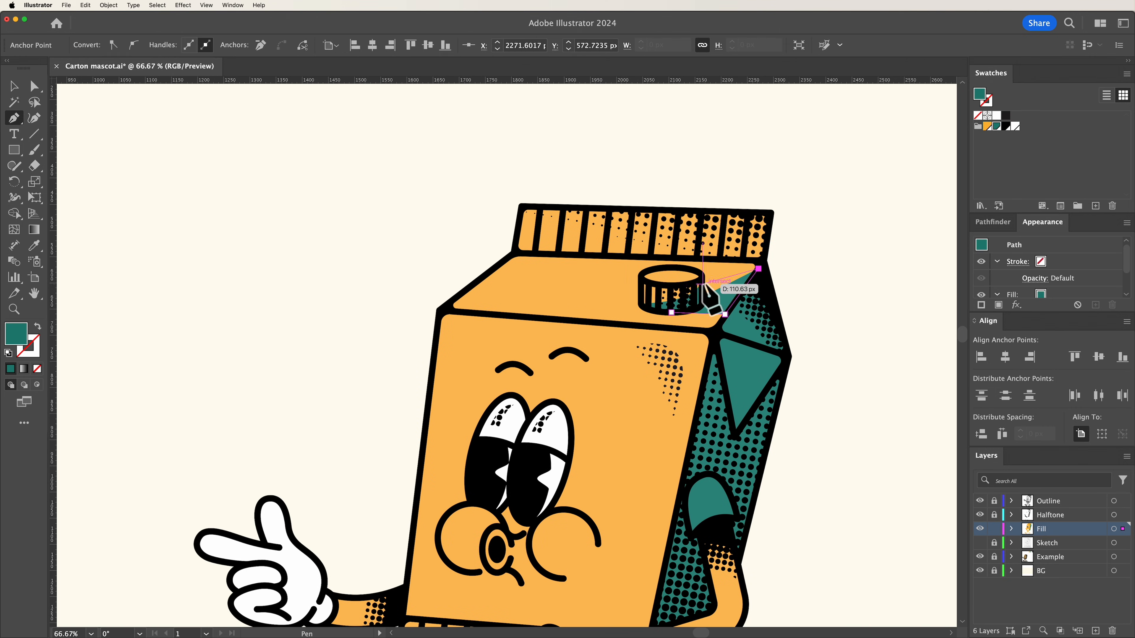
pyautogui.click(702, 305)
pyautogui.moveTo(671, 312); pyautogui.dragTo(651, 312)
pyautogui.press('v')
pyautogui.click(840, 310)
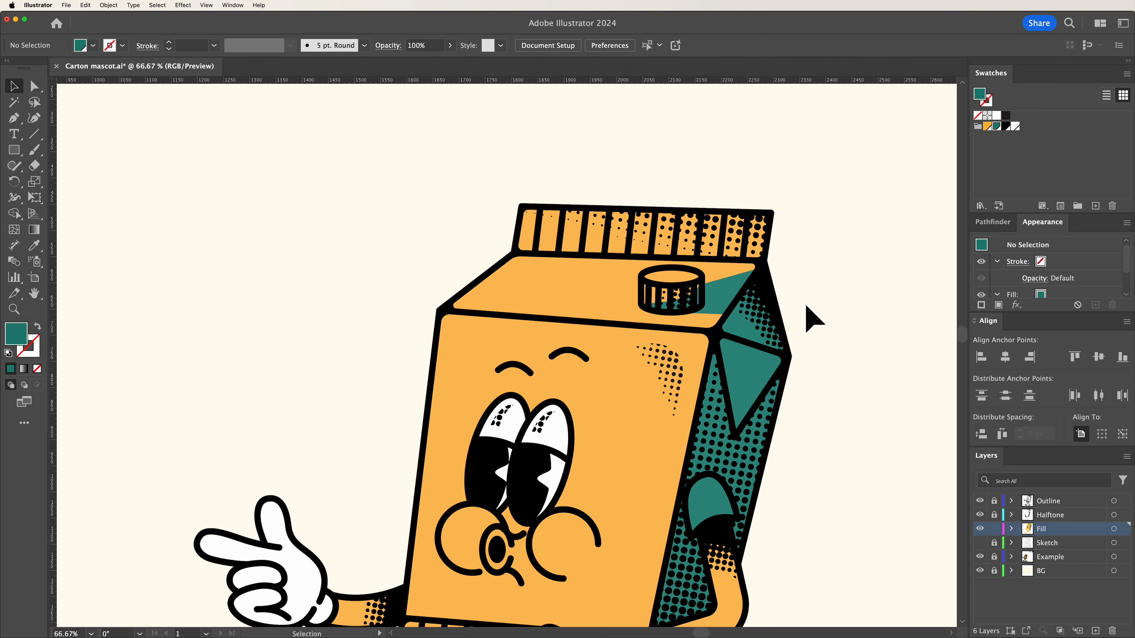
# - Adjust the cap shadow's anchor point beneath the cap with the Direct Selection tool, and deselect the shape
pyautogui.press('a')
pyautogui.scroll(5, 746, 291)
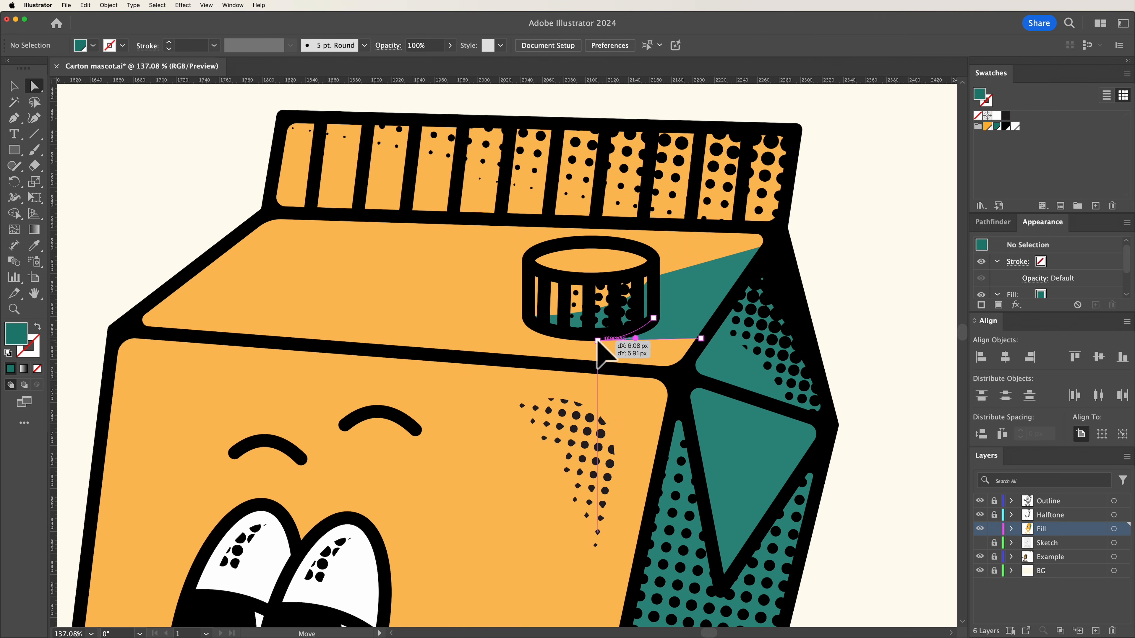
pyautogui.click(597, 340)
pyautogui.click(896, 304)
# - Draw a closed teal shadow shape with the Pen tool over the right part of the carton's ridged top strip
pyautogui.press('z')
pyautogui.moveTo(892, 286); pyautogui.dragTo(768, 286)
pyautogui.moveTo(878, 362); pyautogui.dragTo(673, 338)
pyautogui.moveTo(674, 339); pyautogui.dragTo(648, 353)
pyautogui.moveTo(717, 381); pyautogui.dragTo(772, 308)
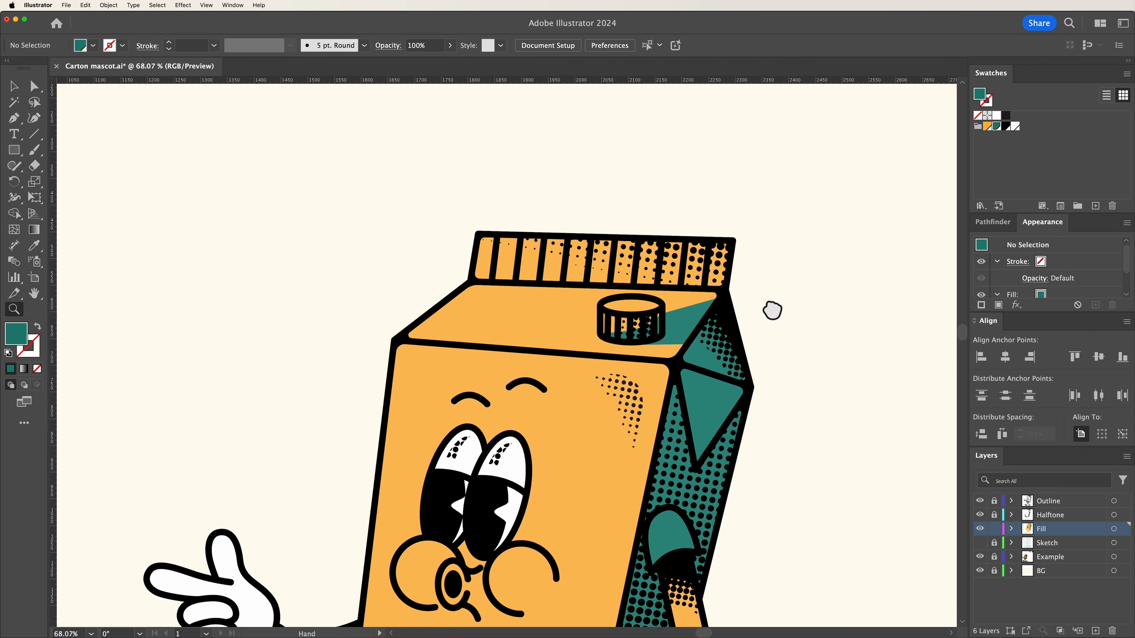
pyautogui.press('p')
pyautogui.click(578, 237)
pyautogui.moveTo(528, 283); pyautogui.dragTo(485, 281)
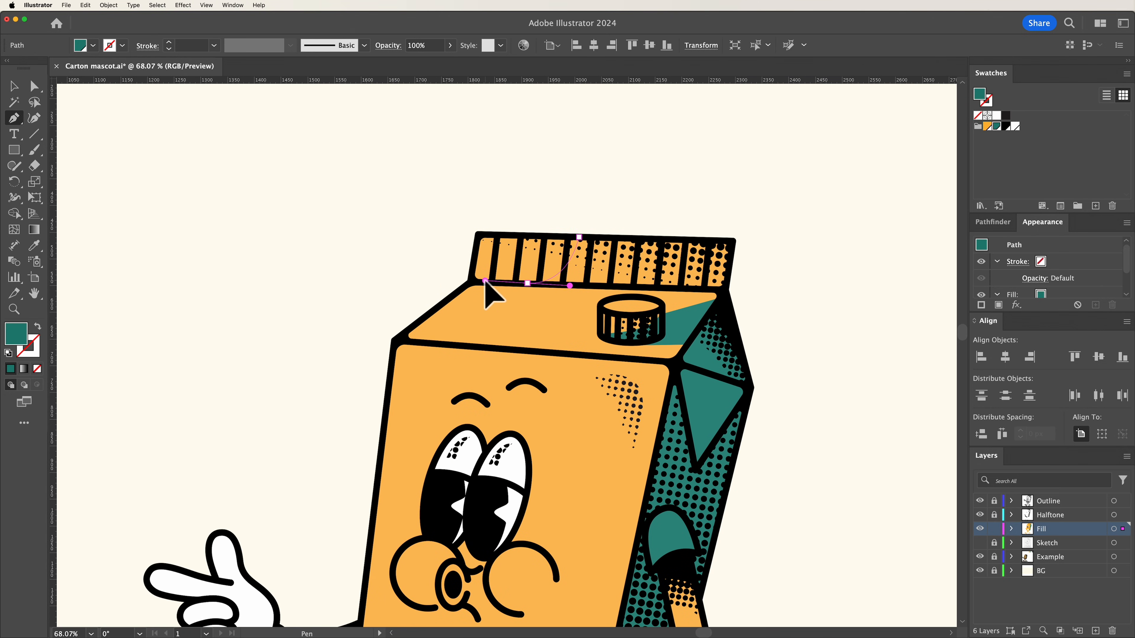
pyautogui.click(725, 290)
pyautogui.click(734, 240)
pyautogui.click(578, 237)
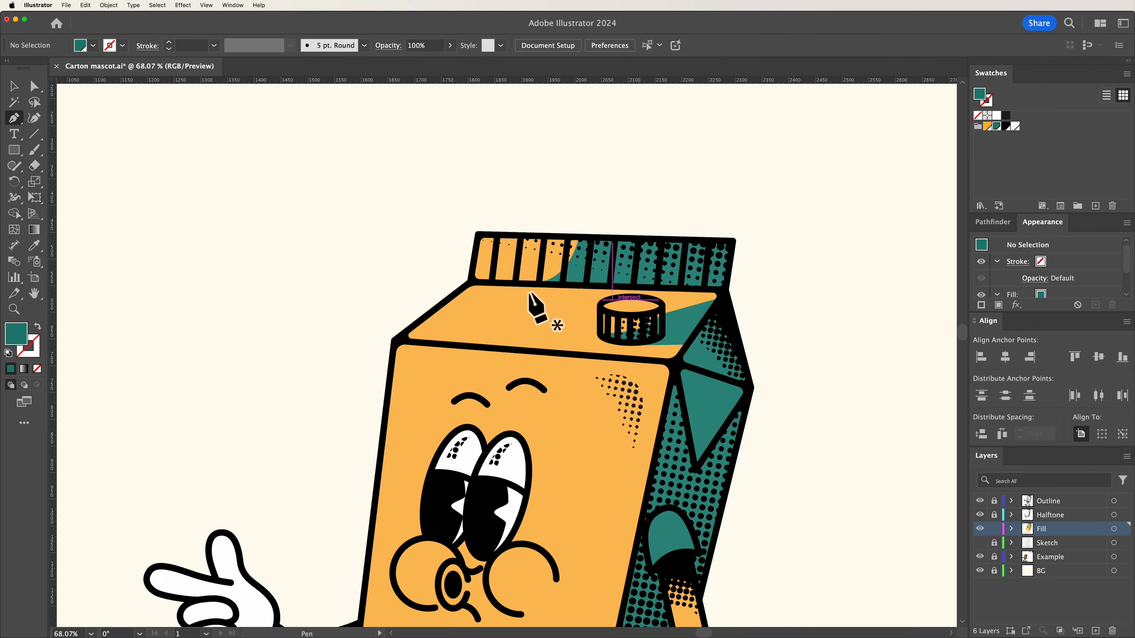
# - Draw a wide stripe across the carton's roof with the Pen tool and fill it with black sampled from the outline
pyautogui.click(497, 283)
pyautogui.click(498, 348)
pyautogui.click(523, 351)
pyautogui.click(515, 283)
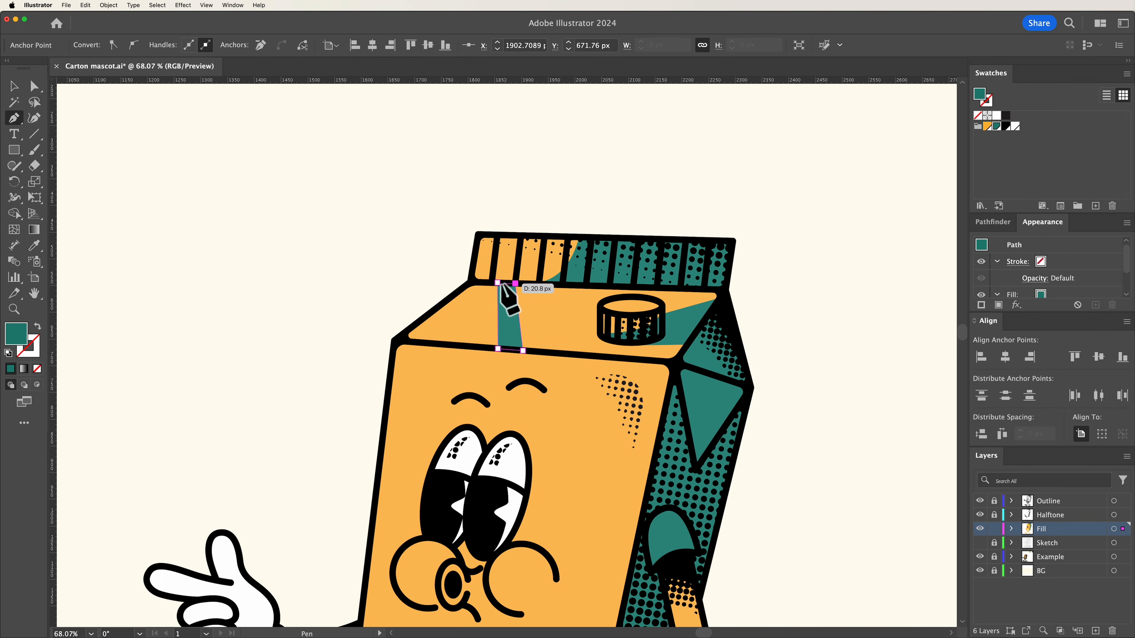
pyautogui.click(497, 283)
pyautogui.press('i')
pyautogui.click(476, 340)
# - Draw a narrower black stripe on the roof beside the wide one, adjust its upper anchor point with Direct Selection, and deselect
pyautogui.press('p')
pyautogui.click(527, 283)
pyautogui.click(539, 284)
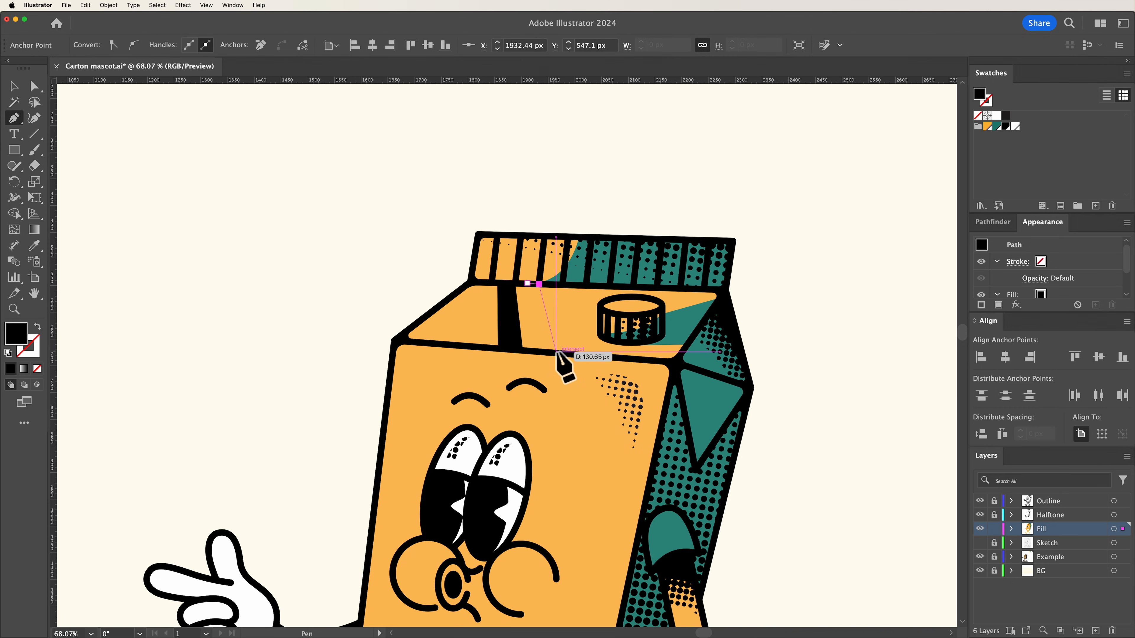
pyautogui.click(556, 351)
pyautogui.click(539, 350)
pyautogui.click(527, 283)
pyautogui.press('a')
pyautogui.click(383, 282)
pyautogui.moveTo(527, 282); pyautogui.dragTo(495, 283)
pyautogui.click(402, 264)
pyautogui.click(406, 261)
pyautogui.press('v')
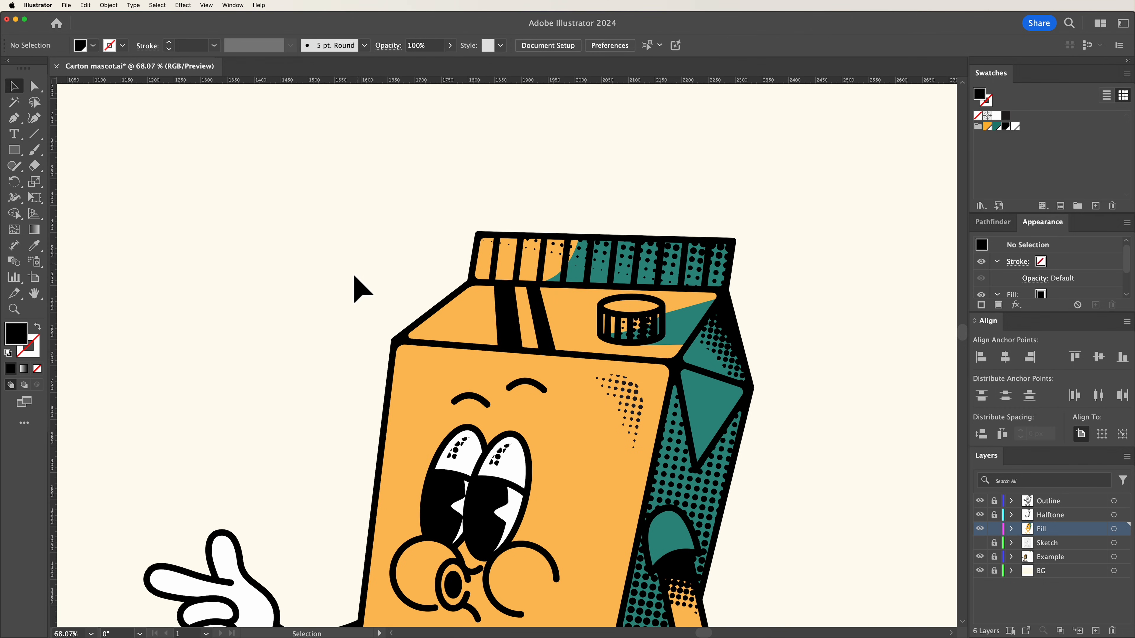
# - Swap the fill and stroke to get a black stroke with no fill, and set the stroke weight to 7 pt
pyautogui.press('z')
pyautogui.moveTo(332, 297); pyautogui.dragTo(389, 242)
pyautogui.press('super+minus')
pyautogui.press('super+minus')
pyautogui.press('super+minus')
pyautogui.hscroll(-5, 451, 302)
pyautogui.scroll(-3, 450, 302)
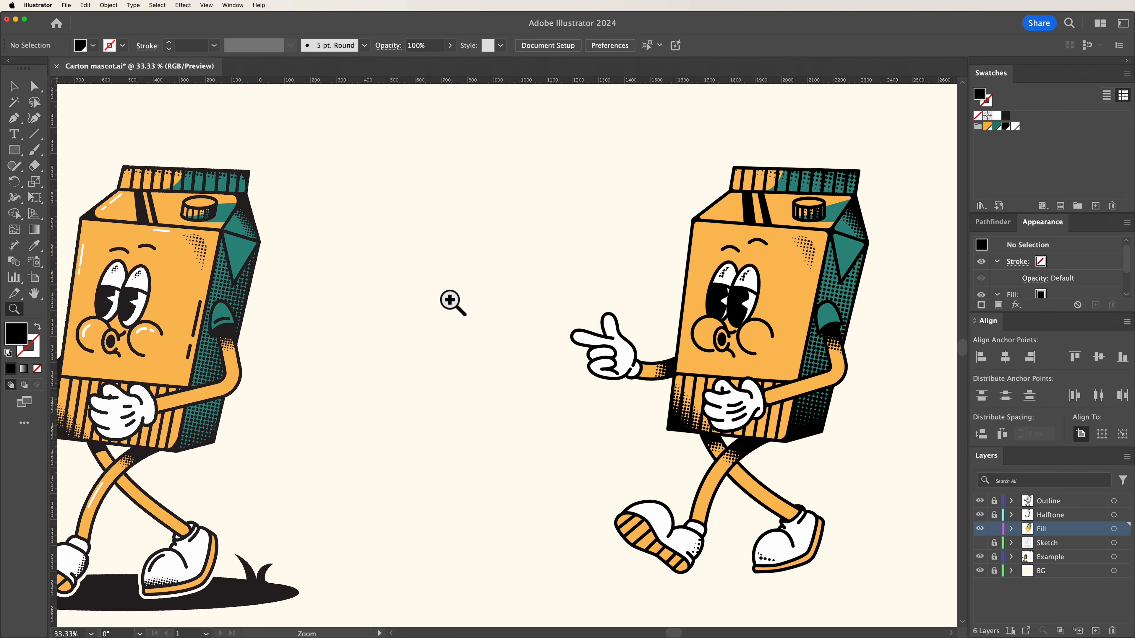
pyautogui.press('super+equal')
pyautogui.press('super+equal')
pyautogui.hscroll(8, 777, 362)
pyautogui.scroll(3, 779, 365)
pyautogui.hscroll(2, 780, 365)
pyautogui.press('p')
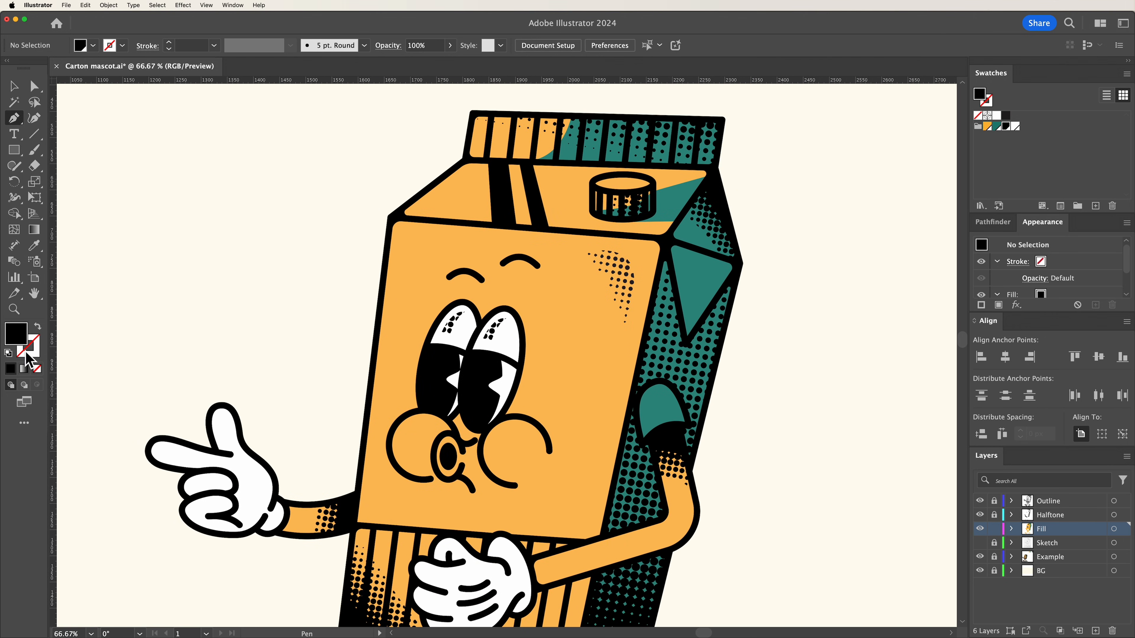
pyautogui.click(37, 327)
pyautogui.click(169, 42)
pyautogui.click(169, 41)
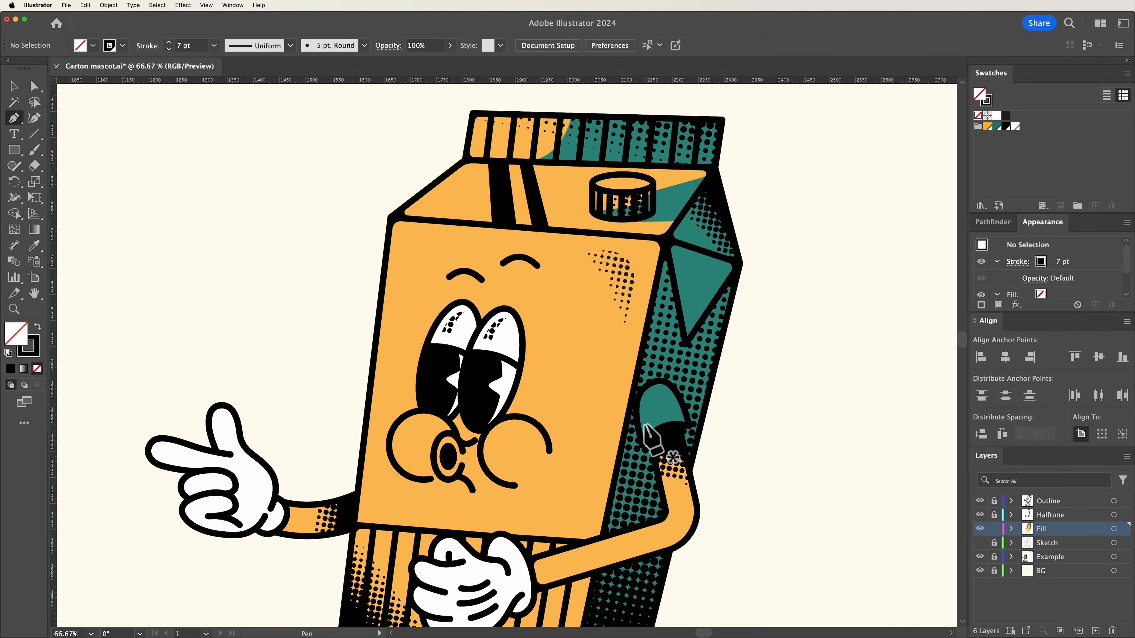
pyautogui.click(148, 45)
pyautogui.click(70, 82)
pyautogui.click(71, 97)
# - Draw a curved crease line across the teal shoulder area above the raised arm with the Pen tool
pyautogui.click(766, 457)
pyautogui.press('super+equal')
pyautogui.press('super+equal')
pyautogui.hscroll(5, 777, 461)
pyautogui.scroll(-2, 776, 460)
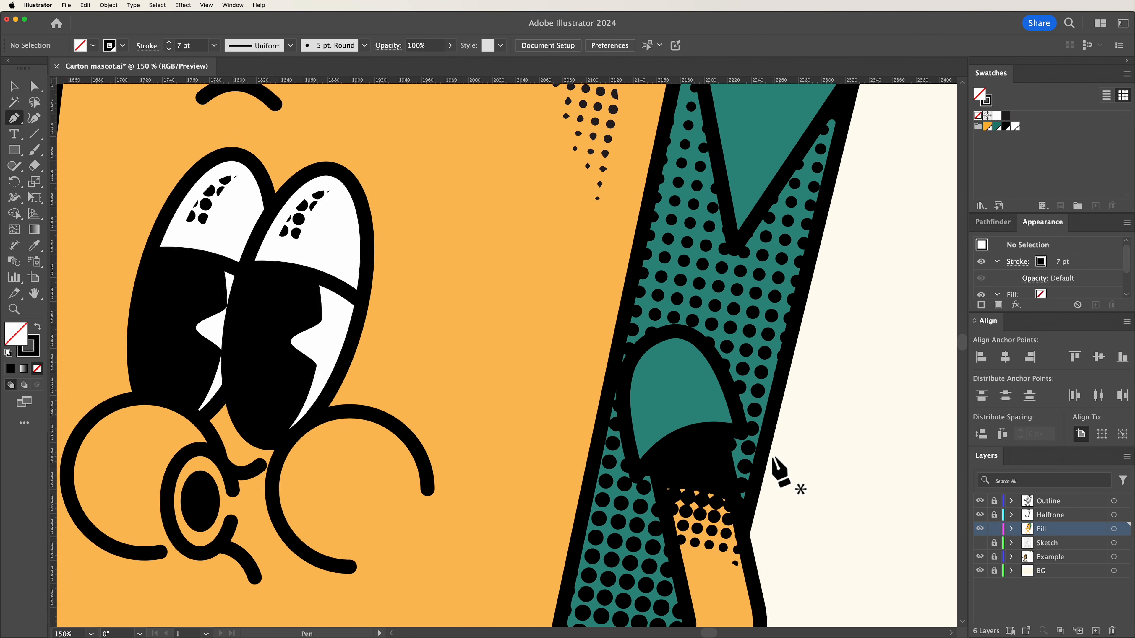
pyautogui.click(574, 425)
pyautogui.click(640, 404)
pyautogui.moveTo(607, 415); pyautogui.dragTo(606, 405)
# - Set the shoulder crease line's stroke weight to 12 pt and deselect it
pyautogui.press('v')
pyautogui.click(509, 427)
pyautogui.click(804, 436)
pyautogui.click(607, 404)
pyautogui.click(169, 42)
pyautogui.click(169, 43)
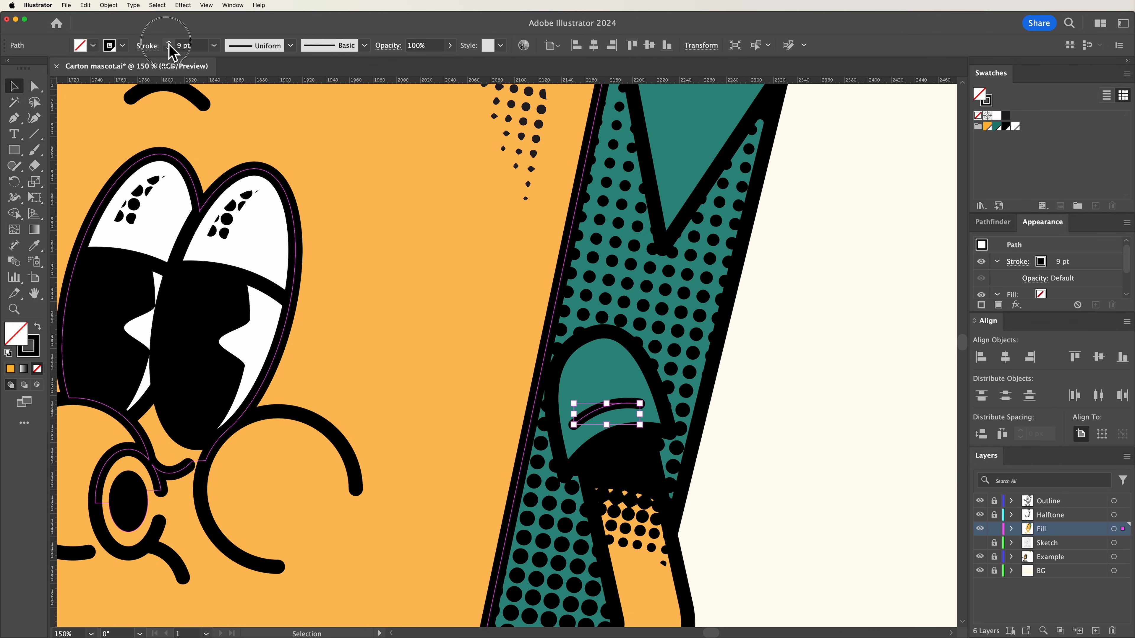
pyautogui.click(169, 43)
pyautogui.click(170, 44)
pyautogui.click(170, 43)
pyautogui.click(803, 447)
# - Draw a slanted black line inside the front face's right edge and cut a gap in it with the Scissors tool
pyautogui.press('super+minus')
pyautogui.press('super+minus')
pyautogui.hscroll(-3, 772, 436)
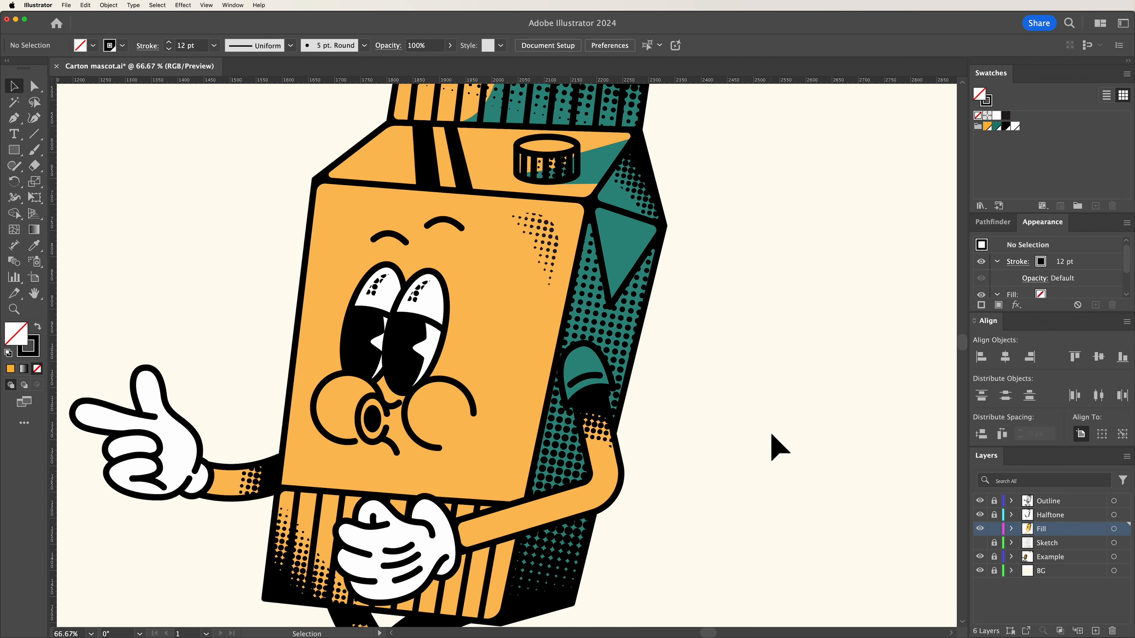
pyautogui.press('p')
pyautogui.click(597, 307)
pyautogui.click(569, 443)
pyautogui.press('c')
pyautogui.click(574, 417)
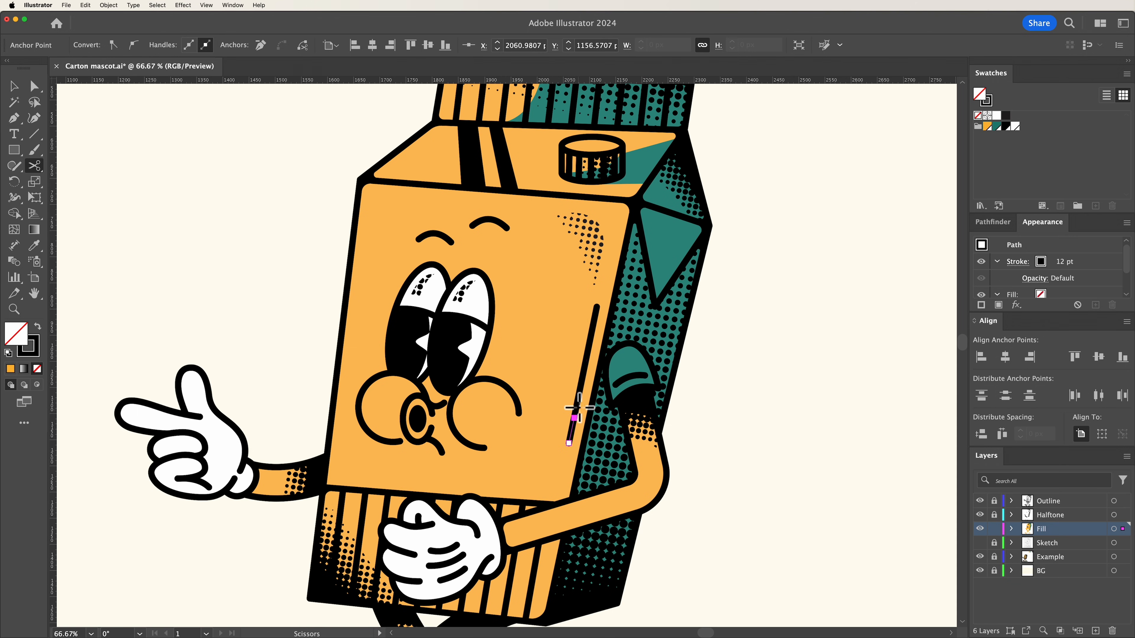
pyautogui.click(580, 388)
pyautogui.press('Delete')
pyautogui.press('Delete')
# - Set the stroke colour to white, FFFFFF, for drawing highlights
pyautogui.press('super+equal')
pyautogui.press('super+equal')
pyautogui.hscroll(-3, 545, 402)
pyautogui.press('p')
pyautogui.doubleClick(35, 350)
pyautogui.moveTo(407, 237); pyautogui.dragTo(367, 210)
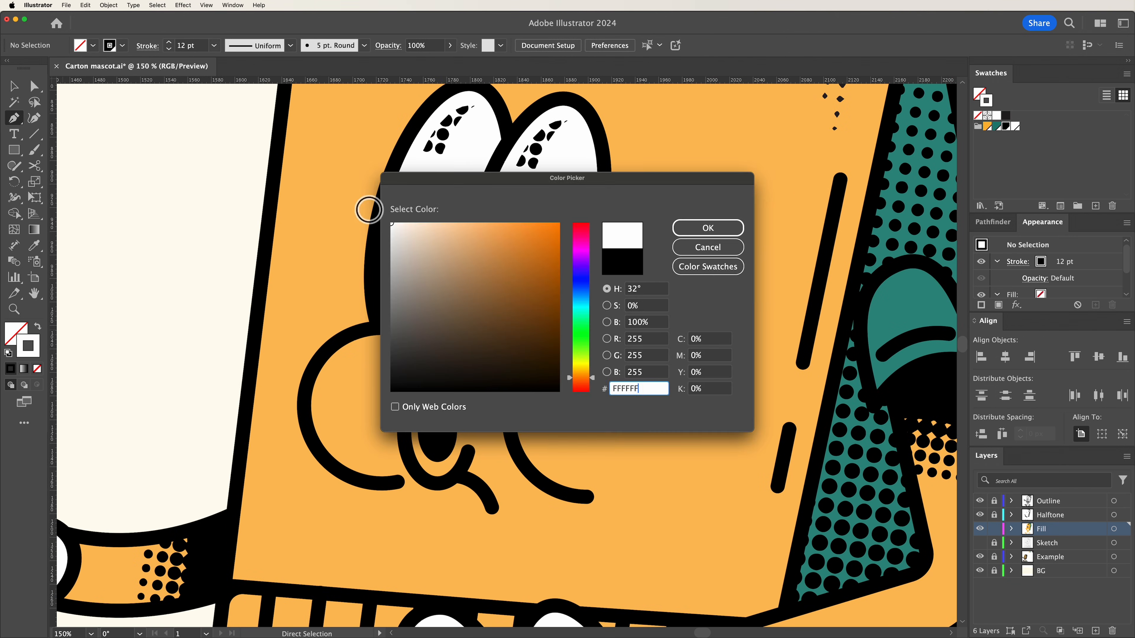
pyautogui.press('Return')
pyautogui.click(329, 431)
pyautogui.click(341, 366)
pyautogui.click(396, 356)
pyautogui.press('a')
pyautogui.moveTo(351, 377); pyautogui.dragTo(439, 413)
pyautogui.press('Delete')
pyautogui.press('Delete')
# - Draw a curved white highlight inside the left cheek with the Curvature tool and cut a gap in its lower part with Scissors
pyautogui.hotkey('shift', '`')
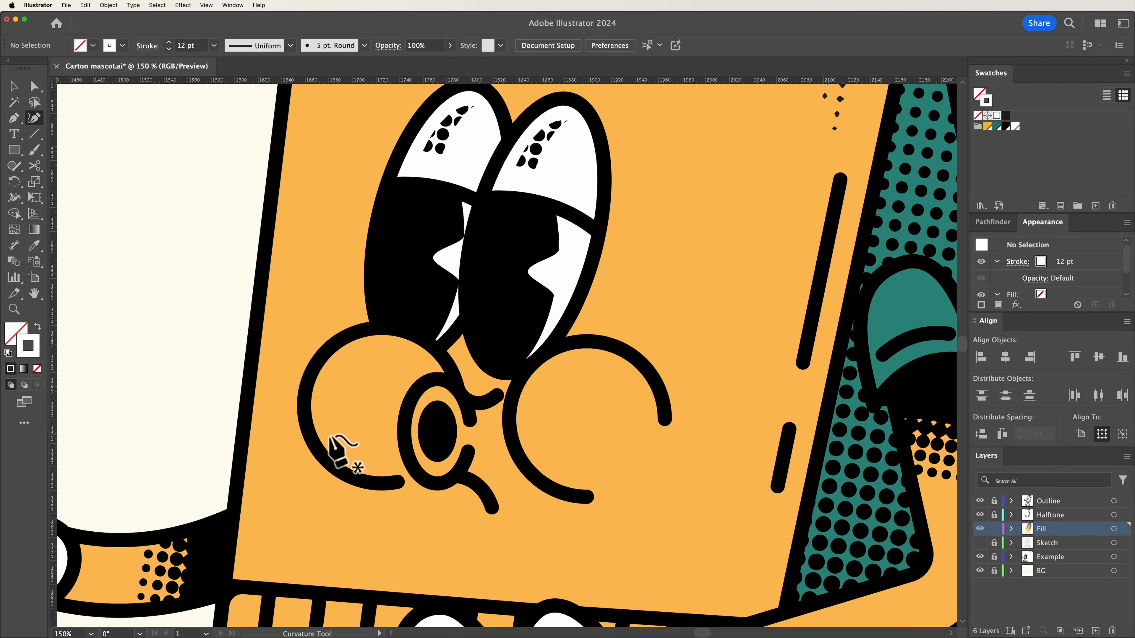
pyautogui.click(334, 430)
pyautogui.click(332, 376)
pyautogui.click(390, 353)
pyautogui.press('v')
pyautogui.press('c')
pyautogui.click(327, 396)
pyautogui.click(328, 414)
pyautogui.press('Delete')
pyautogui.press('Delete')
# - Draw a curved white highlight inside the right cheek with the Curvature tool and cut a gap in its right part with Scissors
pyautogui.hscroll(4, 330, 412)
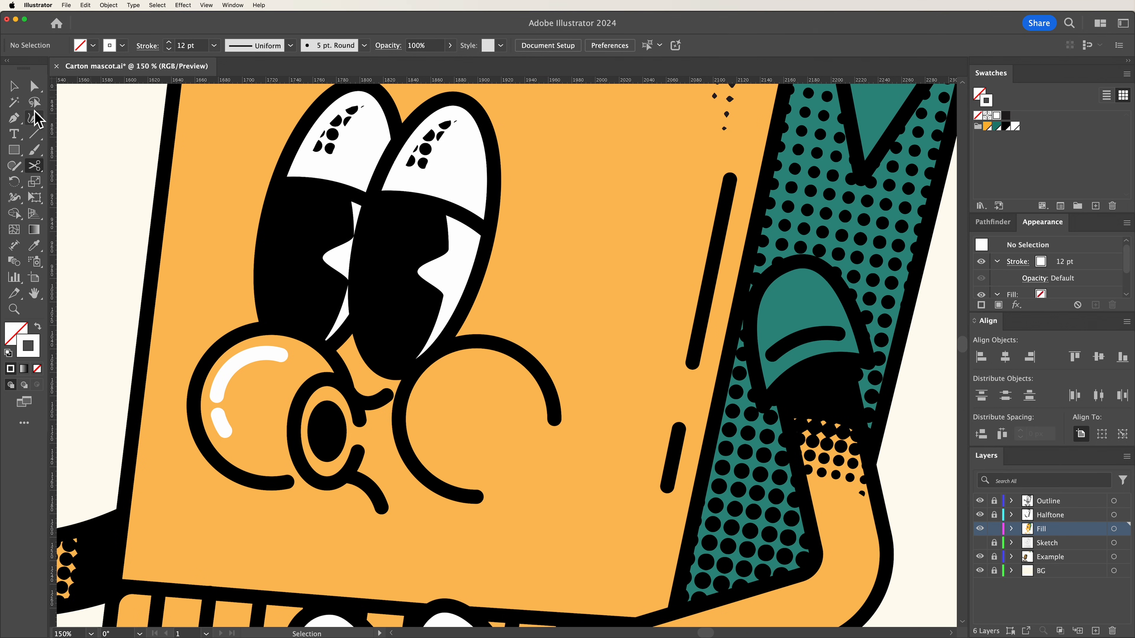
pyautogui.click(35, 119)
pyautogui.click(429, 392)
pyautogui.click(481, 370)
pyautogui.press('c')
pyautogui.click(525, 395)
pyautogui.click(508, 377)
pyautogui.press('Delete')
pyautogui.press('Delete')
# - Draw a short straight white highlight along the front face's upper edge with the Pen tool
pyautogui.moveTo(626, 358); pyautogui.dragTo(550, 368)
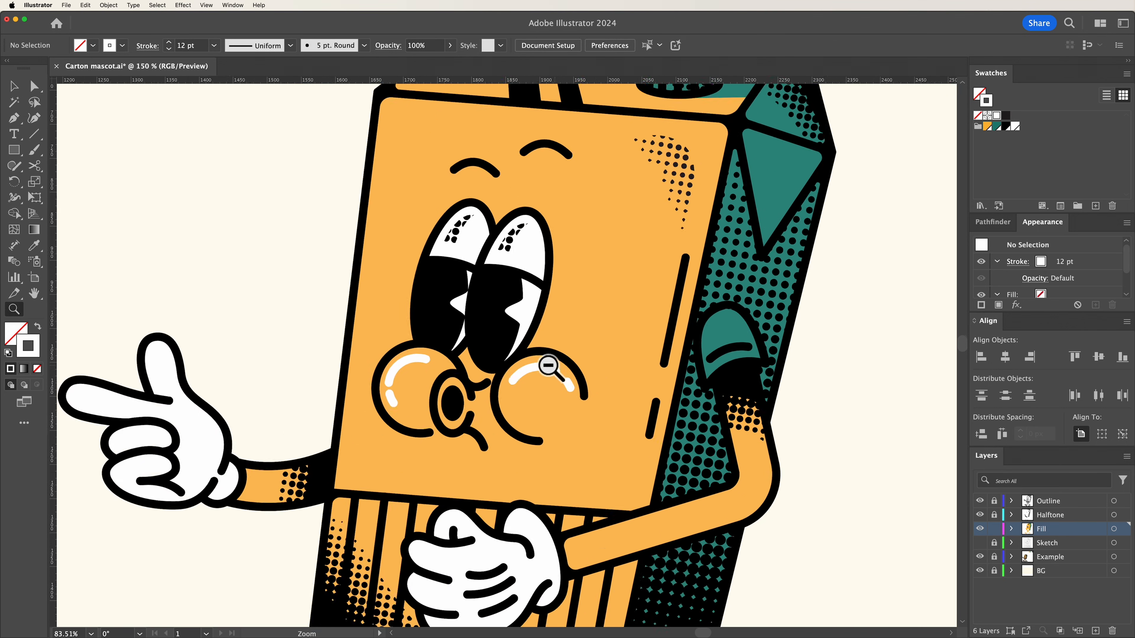
pyautogui.press('p')
pyautogui.click(502, 319)
pyautogui.click(543, 322)
pyautogui.press('Escape')
# - Draw a white highlight down the front face's left edge with the Pen tool and cut a gap near its lower end
pyautogui.click(402, 320)
pyautogui.click(390, 429)
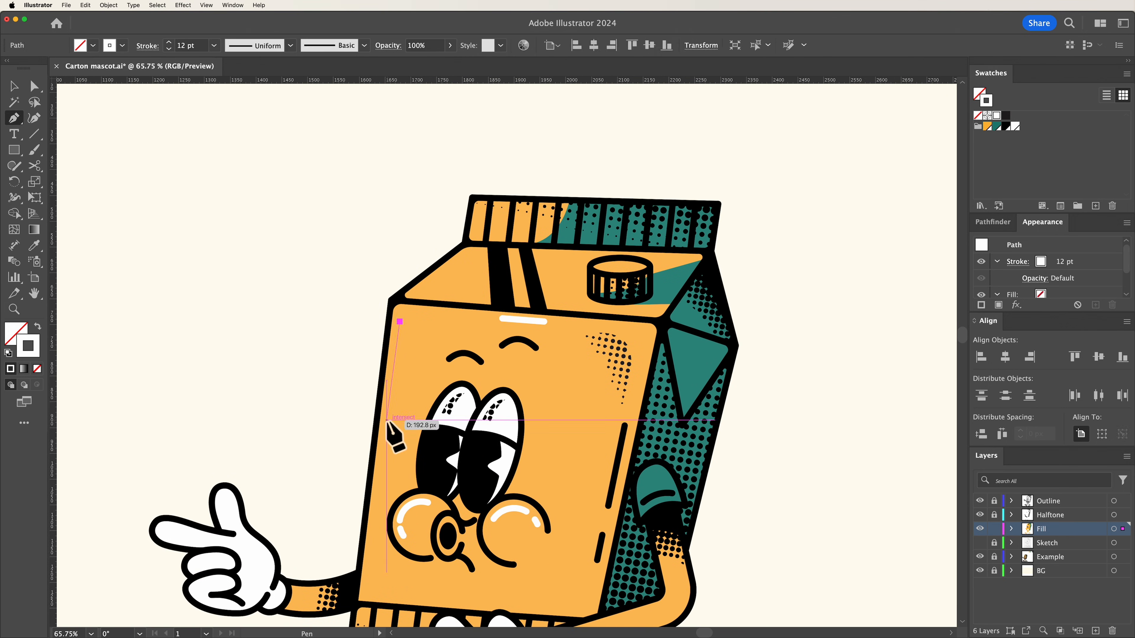
pyautogui.scroll(5, 389, 430)
pyautogui.press('c')
pyautogui.click(386, 454)
pyautogui.click(392, 401)
pyautogui.press('Delete')
pyautogui.press('Delete')
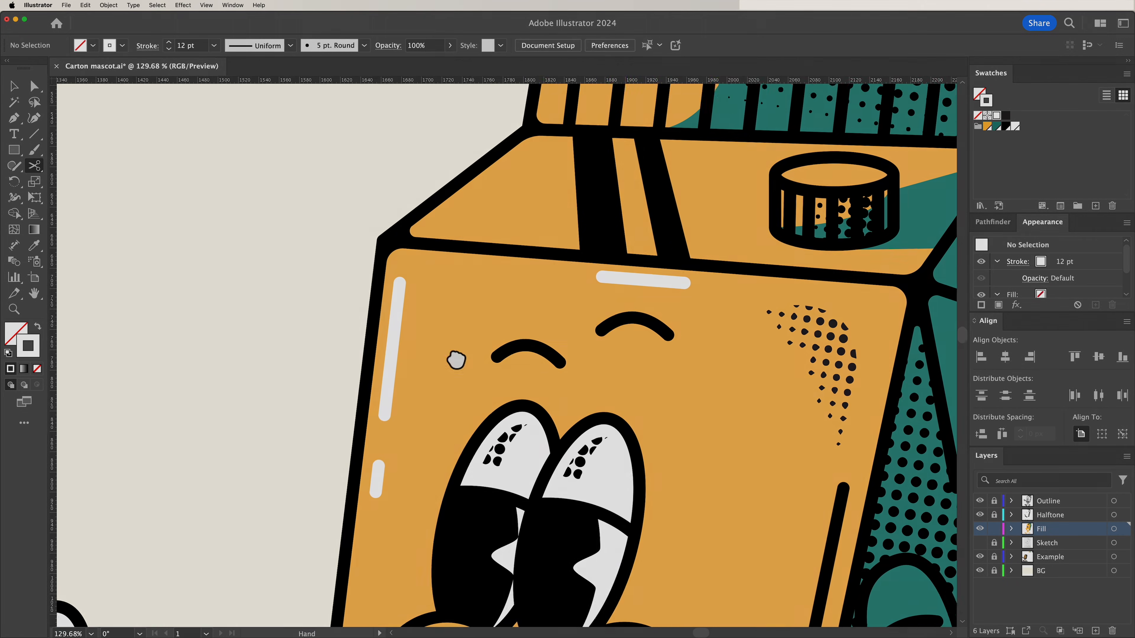
# - Draw a white highlight along the roof's slanted left edge with the Pen tool and cut a gap in it with Scissors
pyautogui.moveTo(455, 360); pyautogui.dragTo(405, 457)
pyautogui.click(397, 309)
pyautogui.click(468, 251)
pyautogui.click(410, 299)
pyautogui.click(435, 278)
pyautogui.press('Delete')
pyautogui.press('Delete')
# - Draw a curved white highlight line down the mascot's front leg with the Pen tool
pyautogui.press('z')
pyautogui.moveTo(509, 308); pyautogui.dragTo(398, 324)
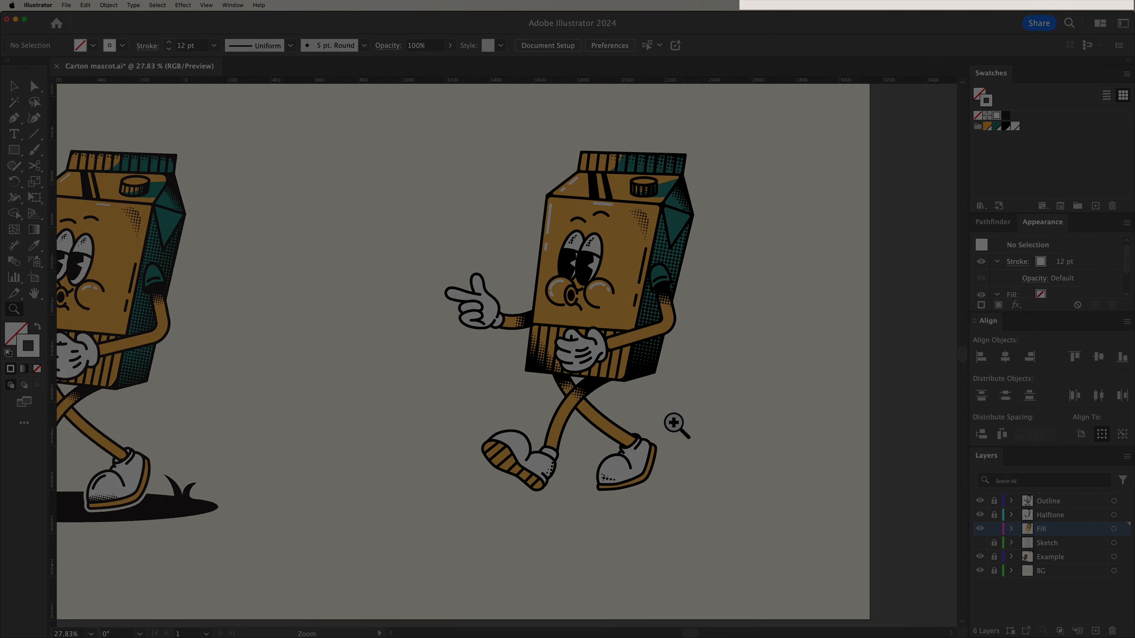
pyautogui.moveTo(590, 440); pyautogui.dragTo(697, 440)
pyautogui.press('p')
pyautogui.click(446, 383)
pyautogui.click(501, 282)
pyautogui.keyDown('alt'); pyautogui.moveTo(474, 333); pyautogui.dragTo(470, 331); pyautogui.keyUp('alt')
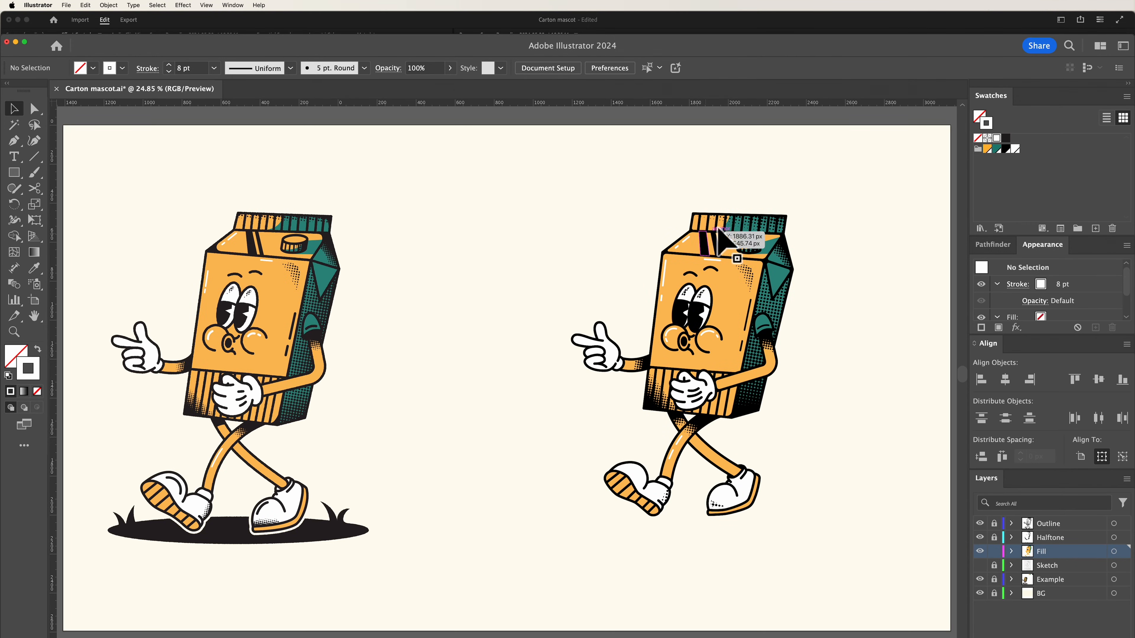
# - Draw a flat ellipse about 1411 by 166 px beneath the mascot's feet with the Ellipse tool
pyautogui.scroll(-1, 825, 343)
pyautogui.scroll(1, 825, 343)
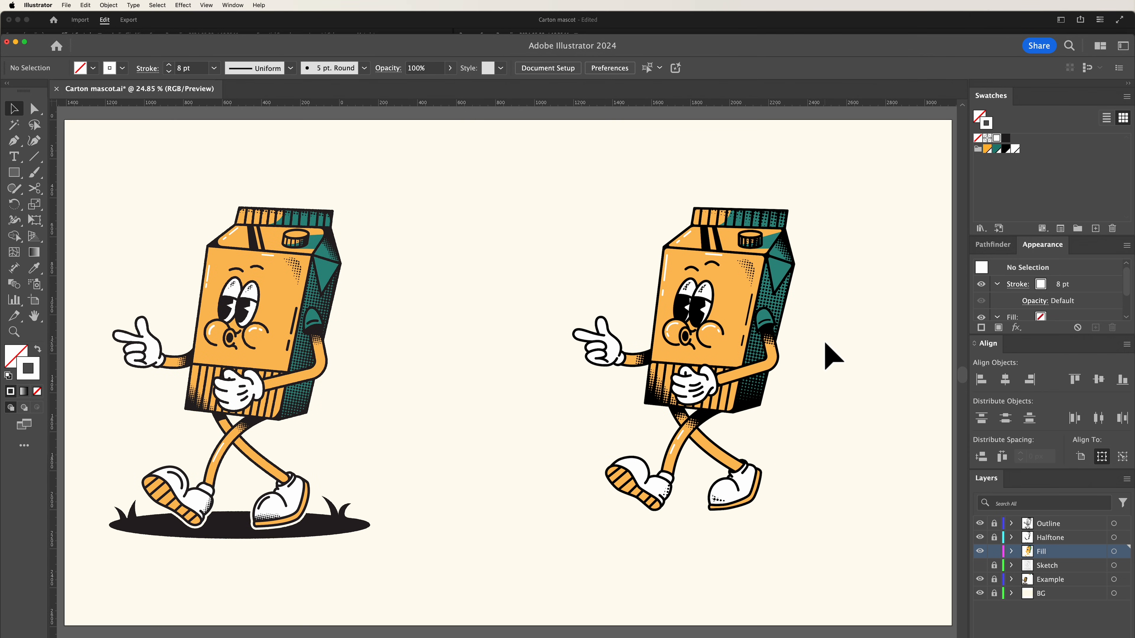
pyautogui.hscroll(2, 825, 343)
pyautogui.scroll(-1, 825, 343)
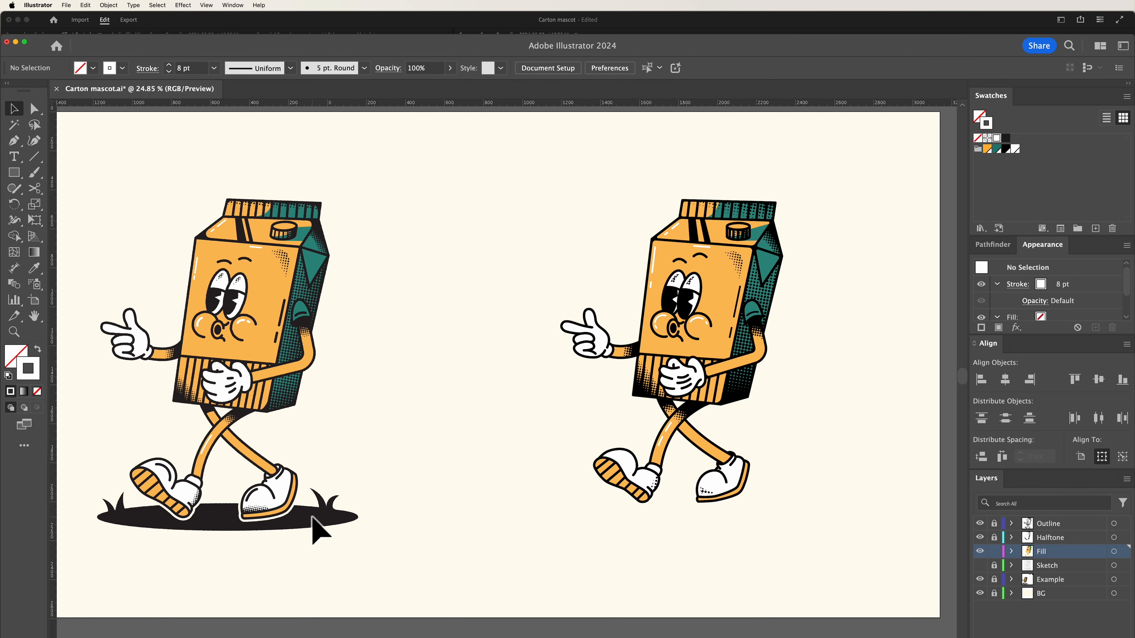
pyautogui.hscroll(5, 464, 502)
pyautogui.scroll(1, 464, 502)
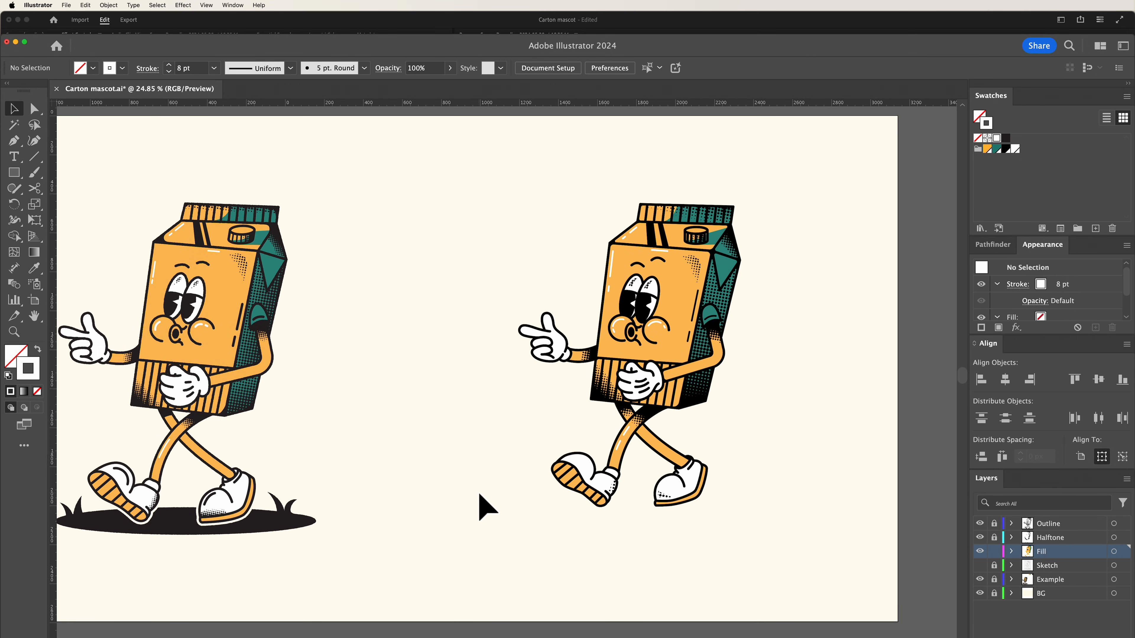
pyautogui.moveTo(14, 172); pyautogui.dragTo(108, 205)
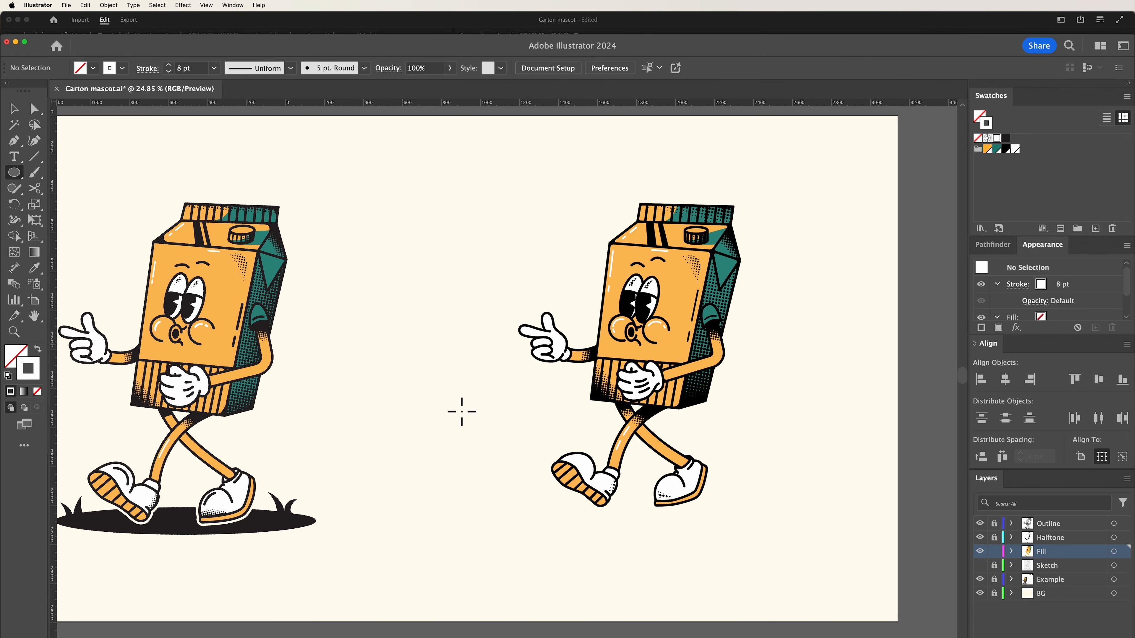
pyautogui.moveTo(492, 527); pyautogui.dragTo(767, 494)
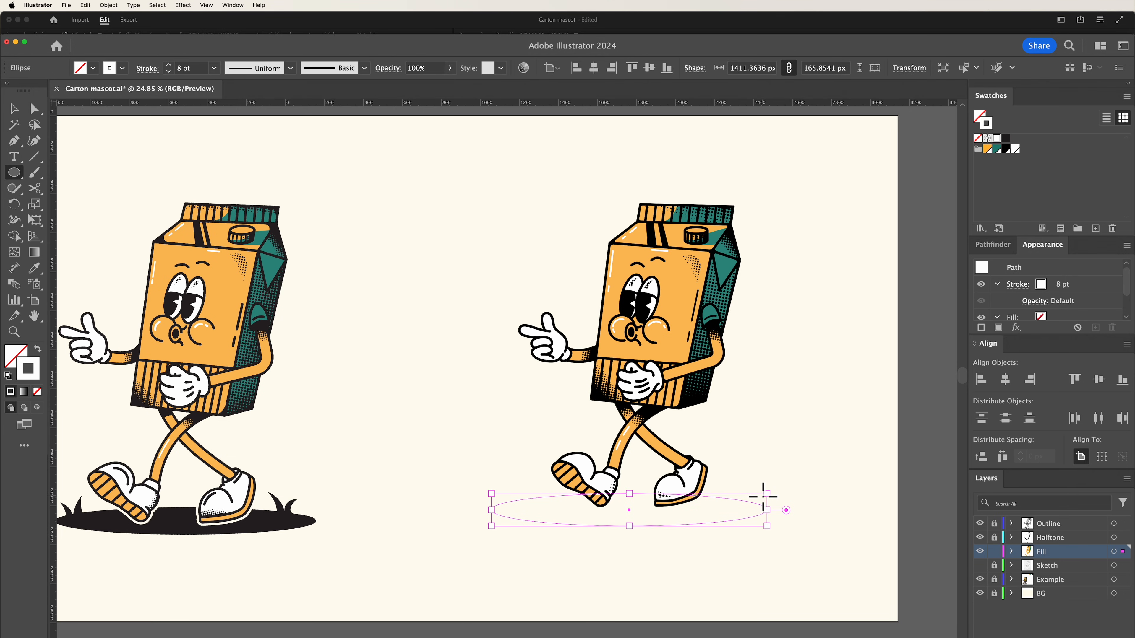
# - Fill the ground ellipse with black sampled from the carton's dark side and send it to the back behind the shoes
pyautogui.press('i')
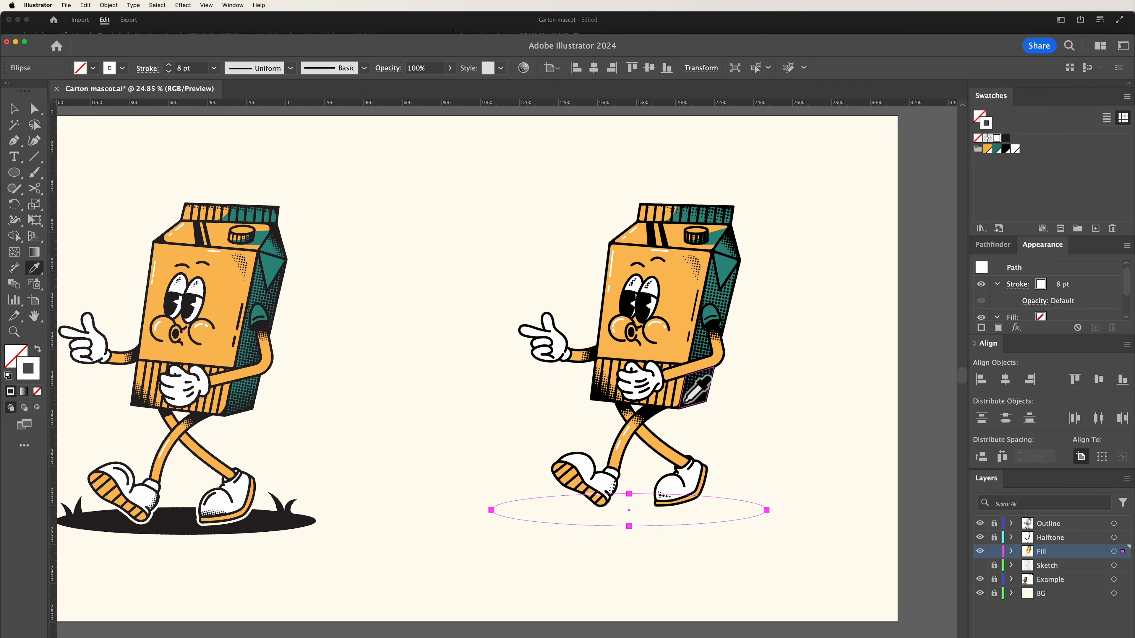
pyautogui.click(683, 404)
pyautogui.press('v')
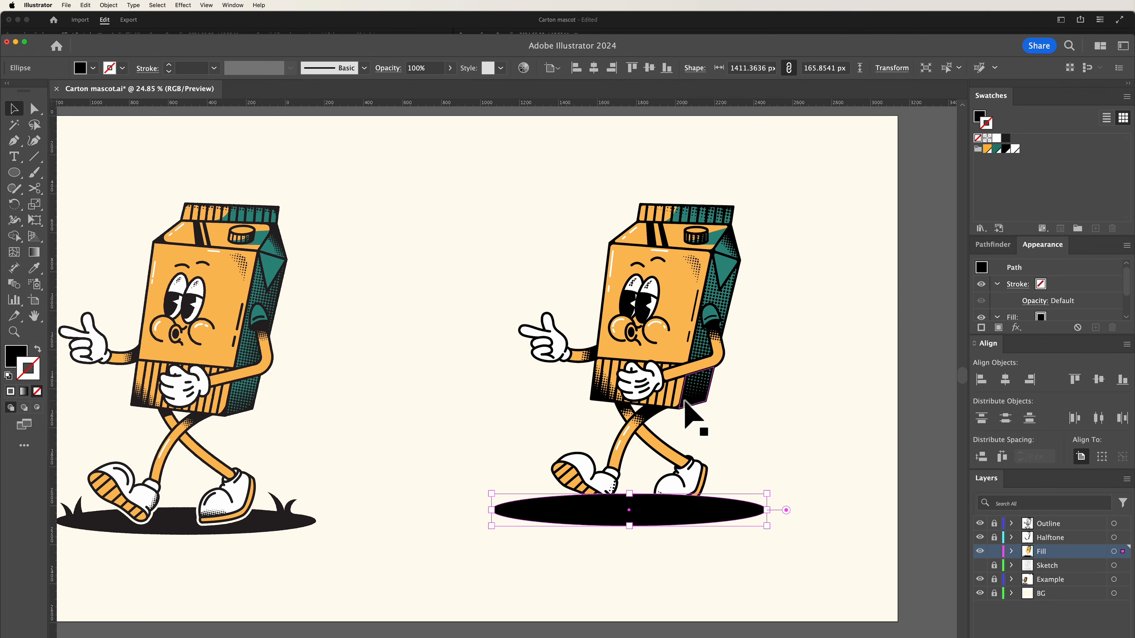
pyautogui.click(747, 478)
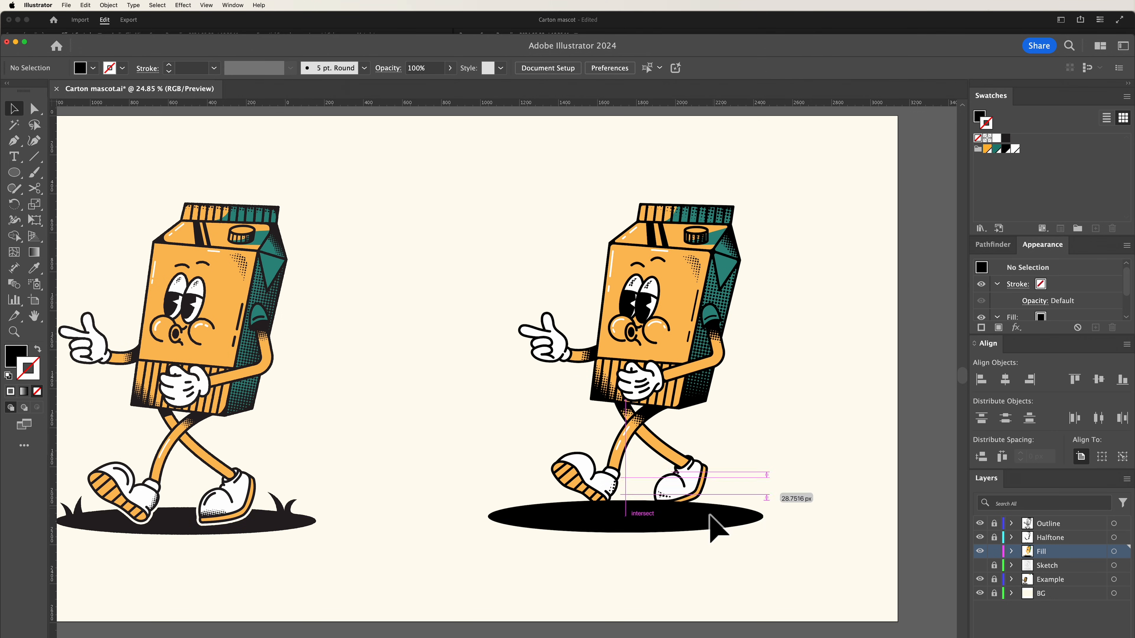
pyautogui.rightClick(669, 517)
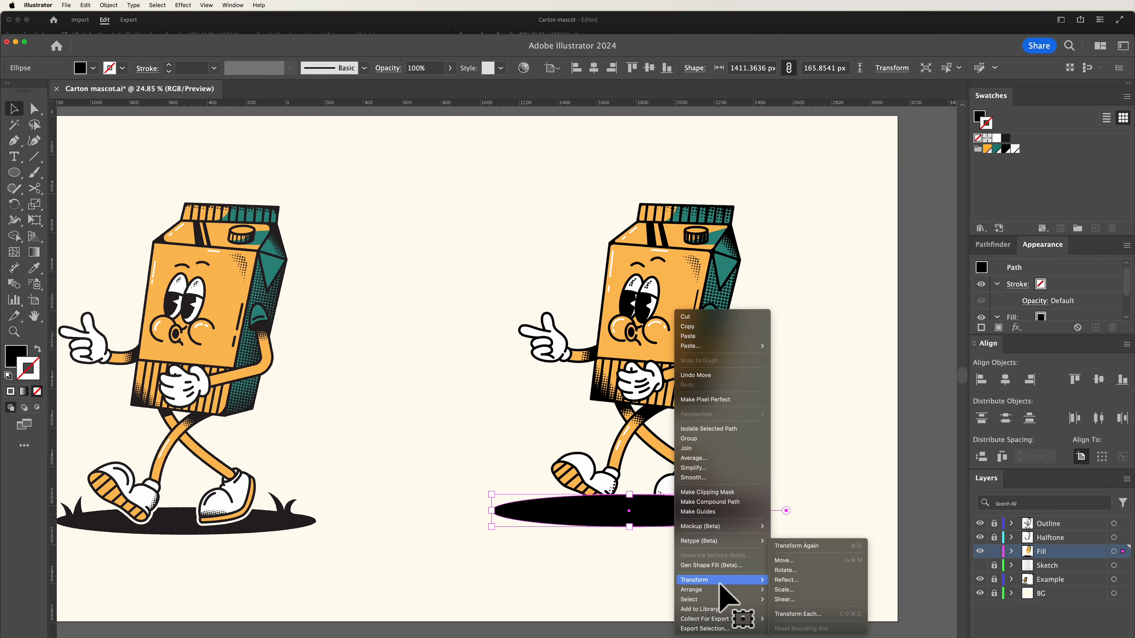
pyautogui.moveTo(733, 590)
pyautogui.click(811, 617)
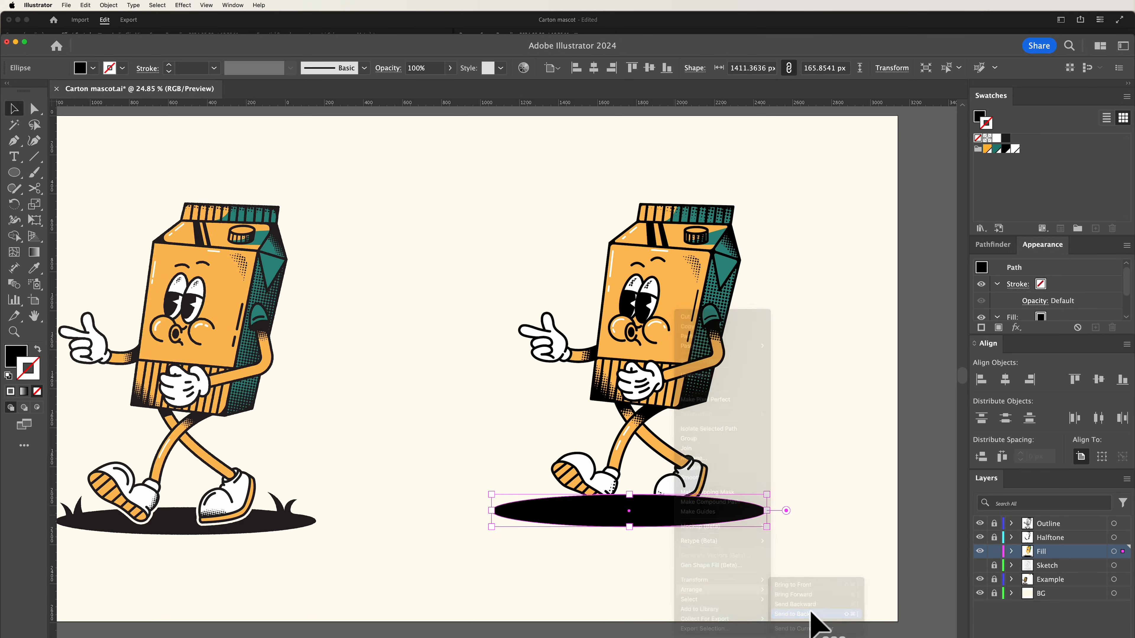
pyautogui.click(811, 617)
# - Draw a two-bladed grass tuft at the ground ellipse's right end with the Pencil tool and fill it with the ellipse's black
pyautogui.press('z')
pyautogui.moveTo(767, 514); pyautogui.dragTo(884, 515)
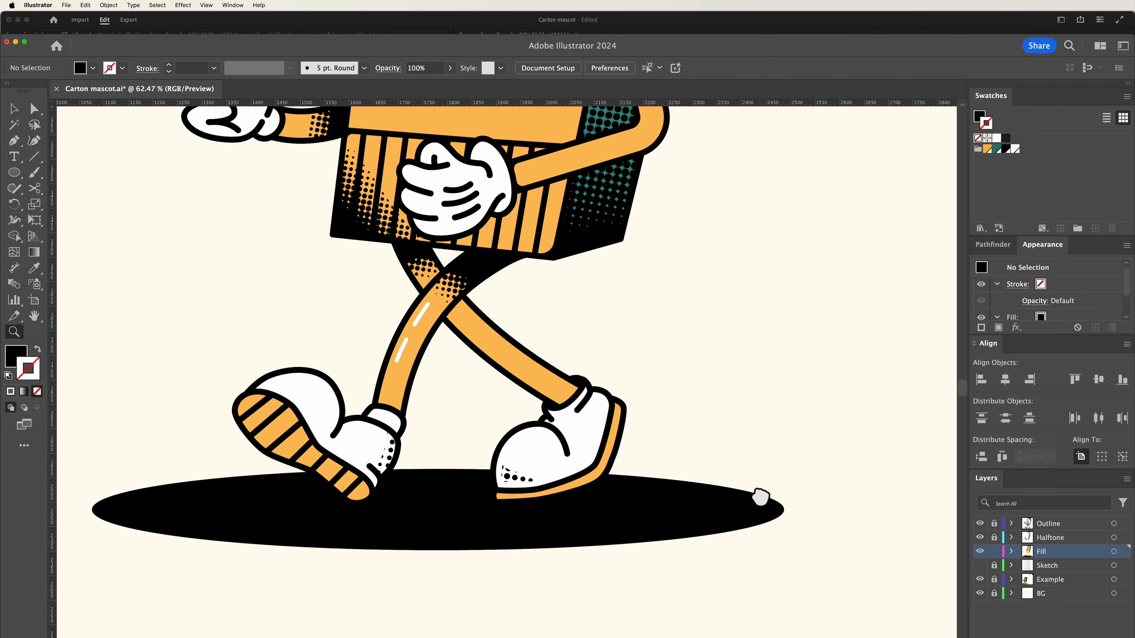
pyautogui.moveTo(746, 497)
pyautogui.mouseDown()
pyautogui.moveTo(816, 502)
pyautogui.moveTo(760, 497)
pyautogui.mouseUp()
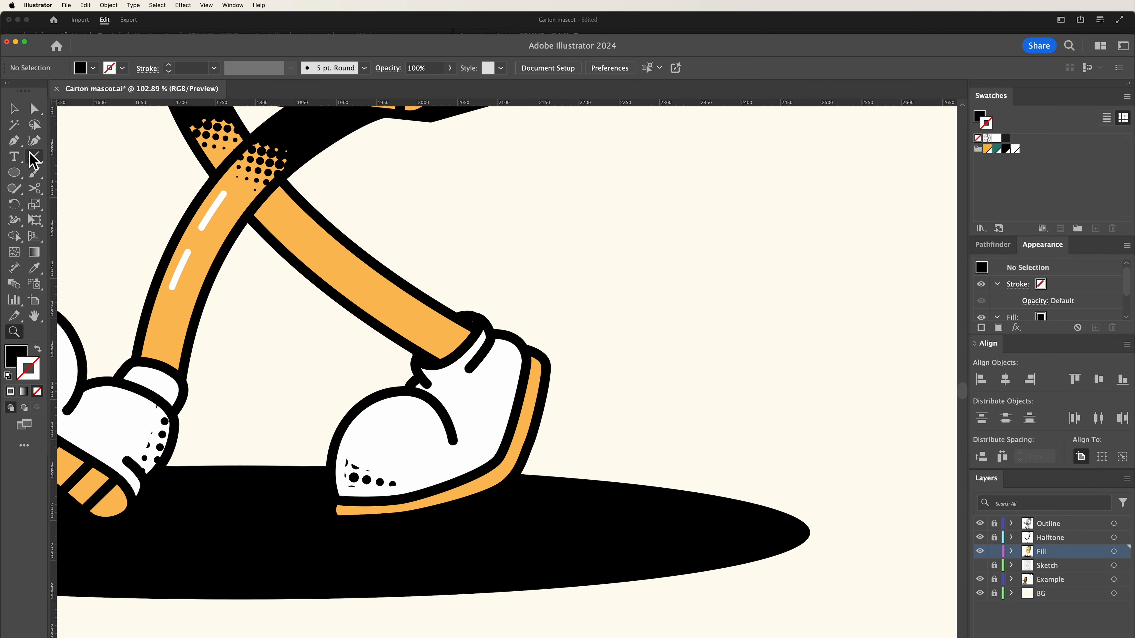
pyautogui.moveTo(20, 197); pyautogui.dragTo(84, 205)
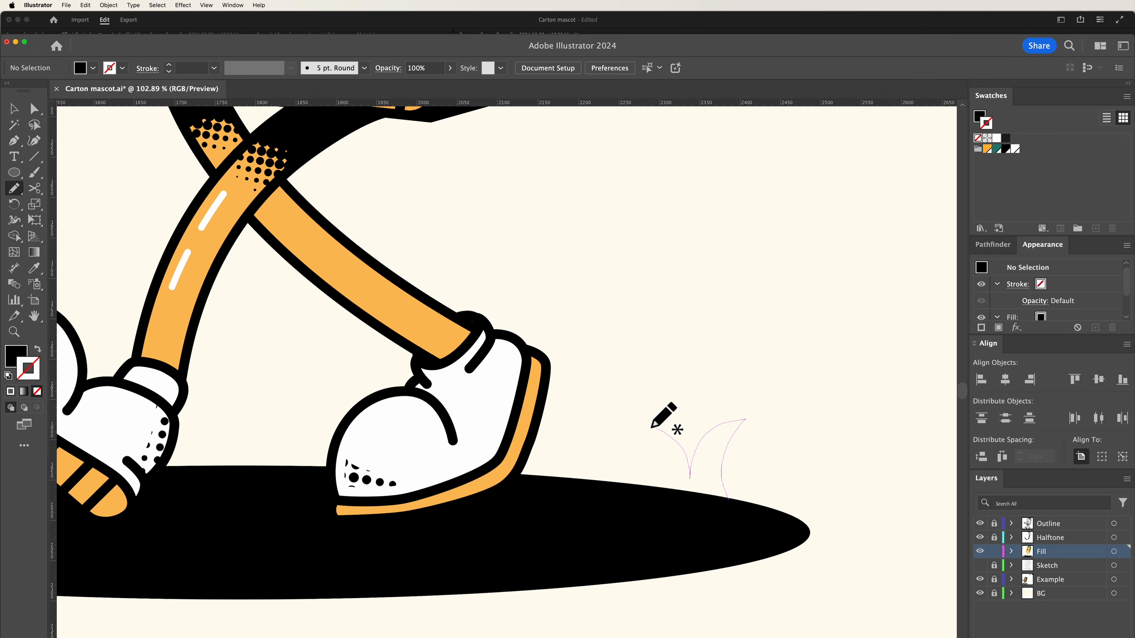
pyautogui.press('i')
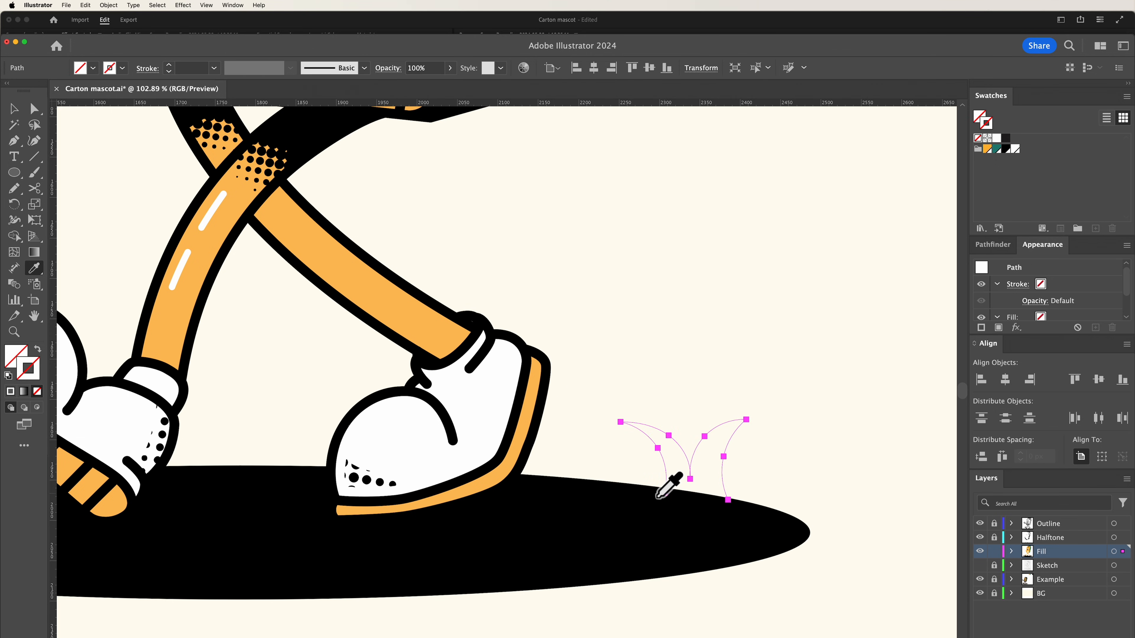
pyautogui.click(633, 506)
pyautogui.press('v')
pyautogui.click(799, 487)
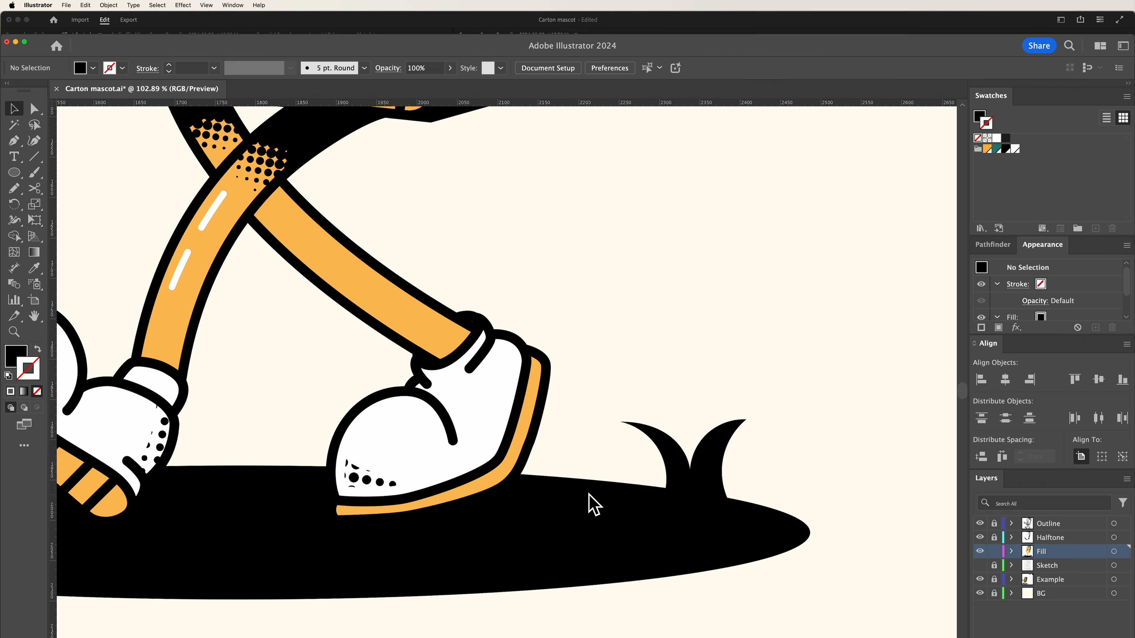
# - Draw a second two-bladed grass tuft at the ellipse's left end with the Pencil tool and fill it with the same black
pyautogui.hscroll(-15, 589, 495)
pyautogui.scroll(-2, 589, 494)
pyautogui.press('n')
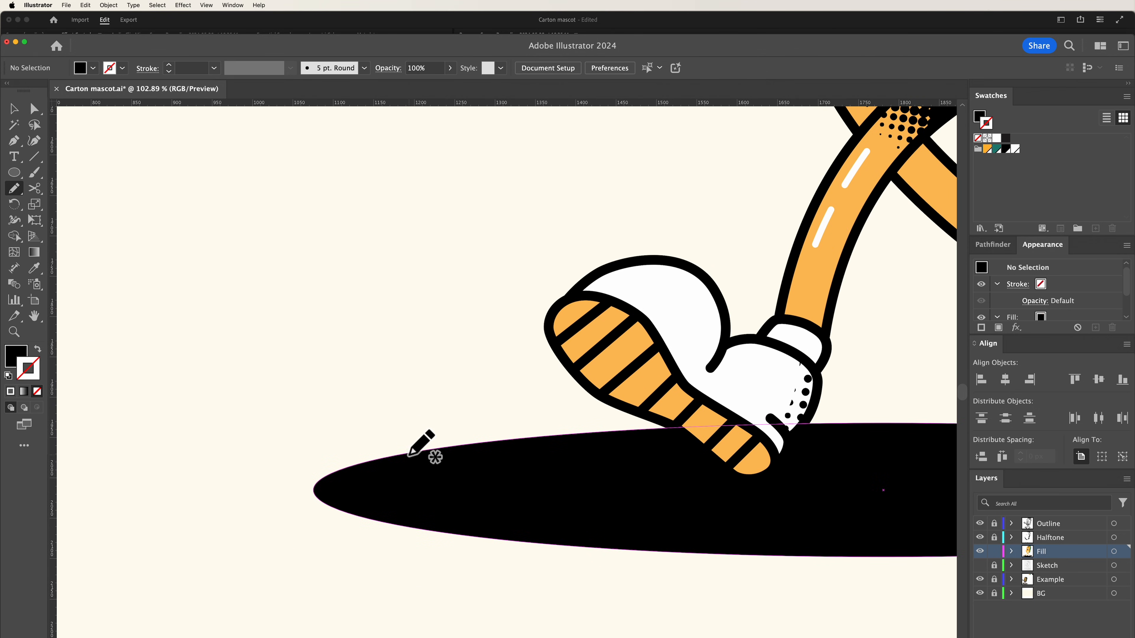
pyautogui.moveTo(407, 455)
pyautogui.mouseDown()
pyautogui.moveTo(376, 421)
pyautogui.moveTo(345, 414)
pyautogui.mouseUp()
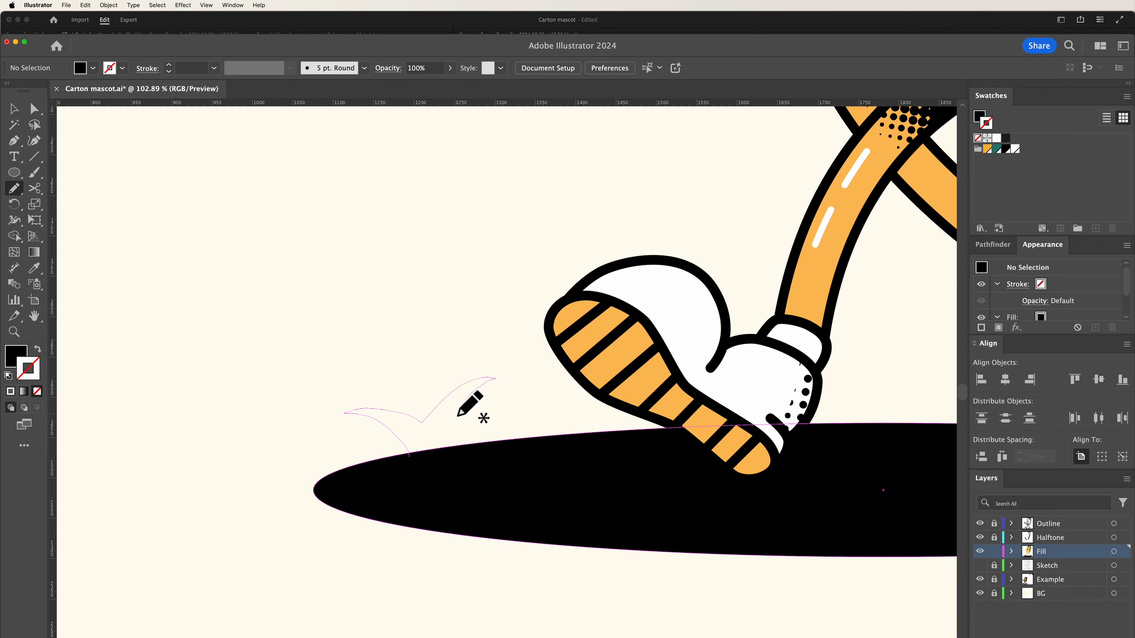
pyautogui.moveTo(455, 453); pyautogui.dragTo(455, 453)
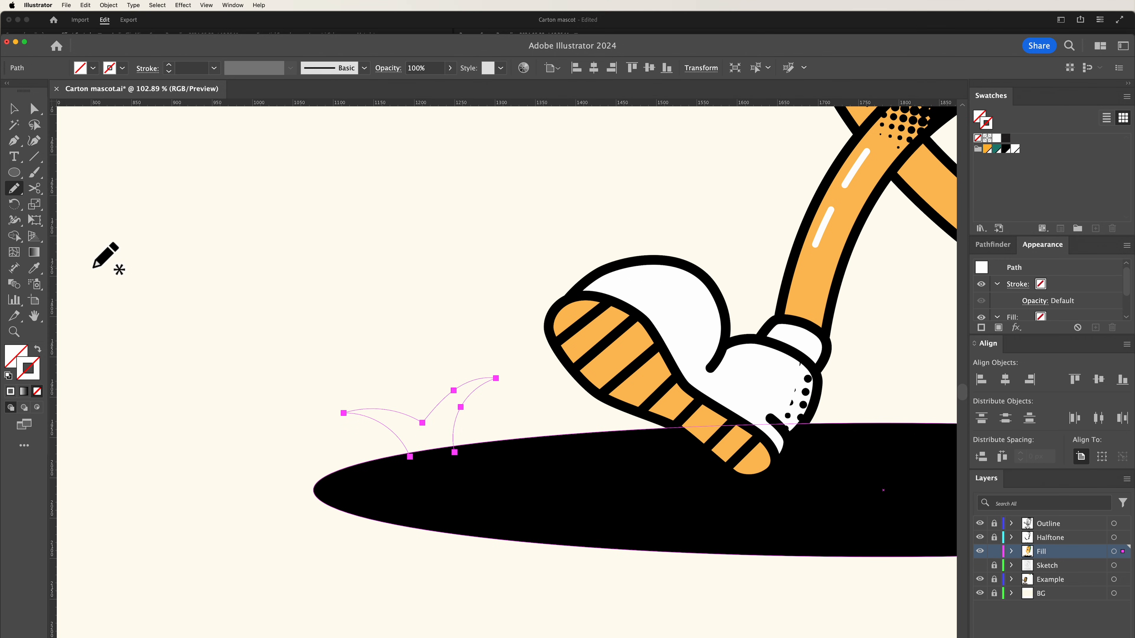
pyautogui.click(34, 268)
pyautogui.click(524, 450)
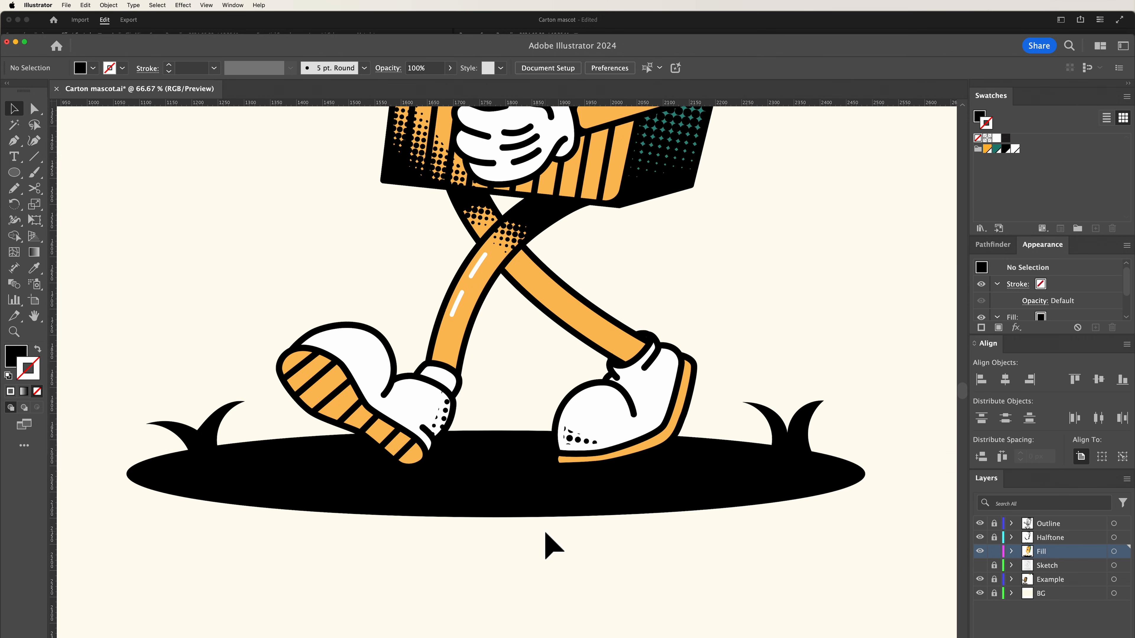
# - Unite both grass tufts with the ground ellipse into one shape and send it to the back behind the shoes
pyautogui.click(204, 436)
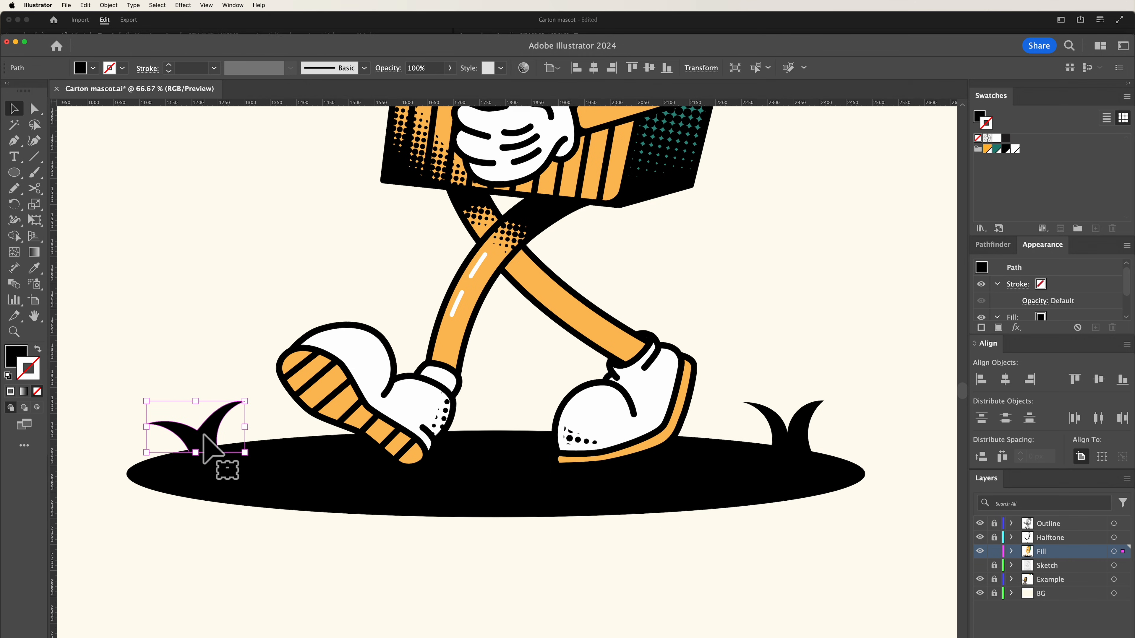
pyautogui.keyDown('shift'); pyautogui.click(786, 427); pyautogui.keyUp('shift')
pyautogui.keyDown('shift'); pyautogui.click(724, 471); pyautogui.keyUp('shift')
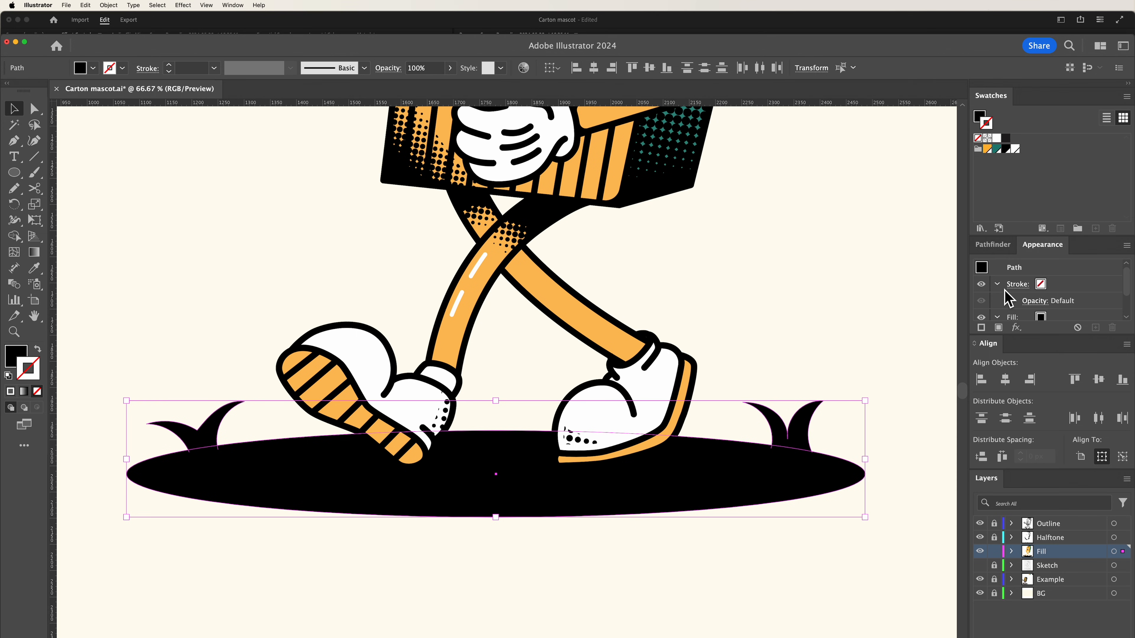
pyautogui.click(993, 244)
pyautogui.click(986, 285)
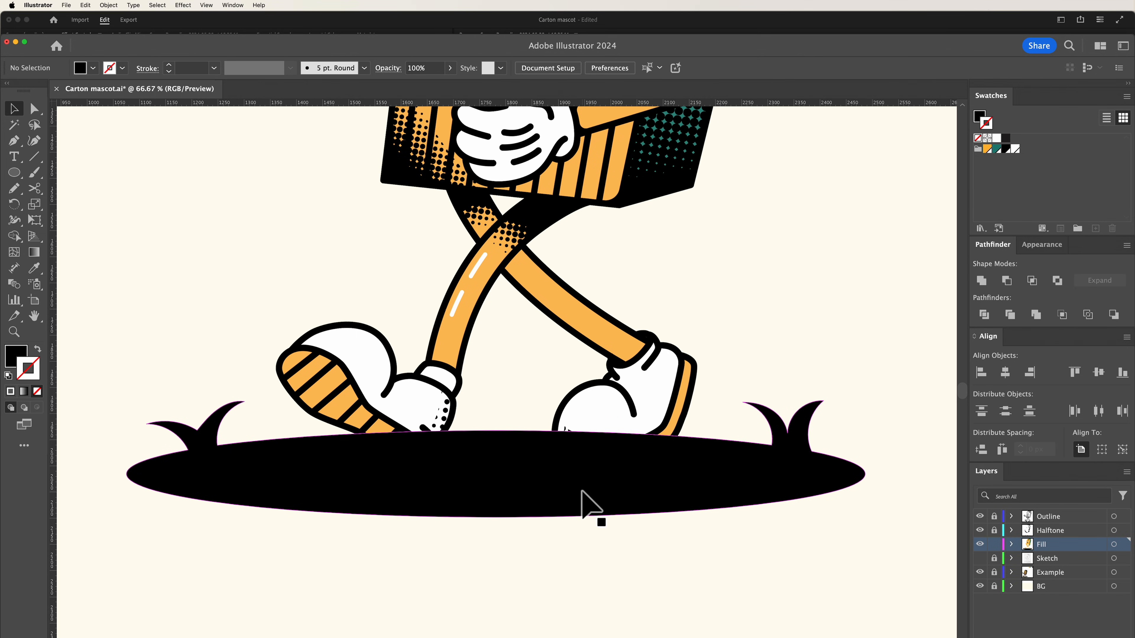
pyautogui.rightClick(537, 476)
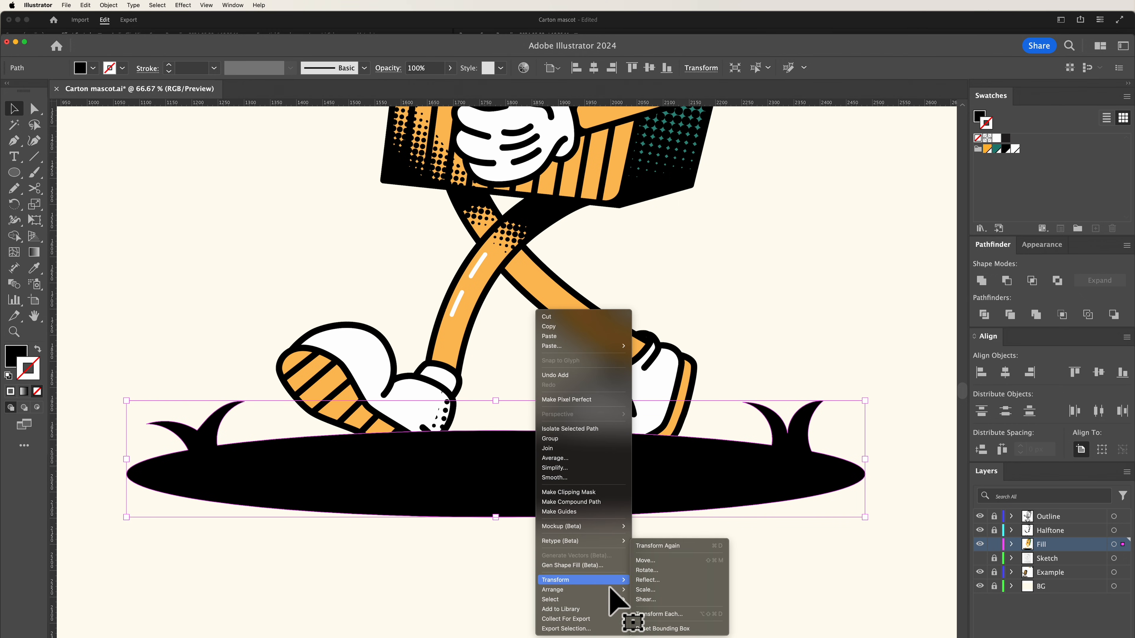
pyautogui.moveTo(613, 590)
pyautogui.click(675, 614)
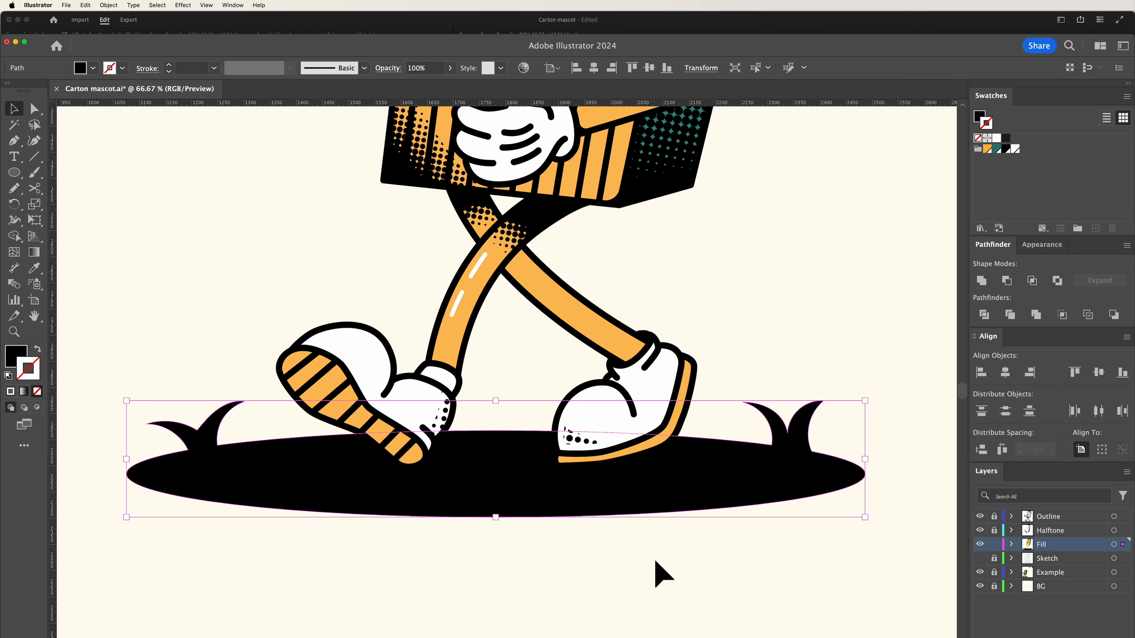
pyautogui.scroll(-3, 653, 573)
pyautogui.click(647, 573)
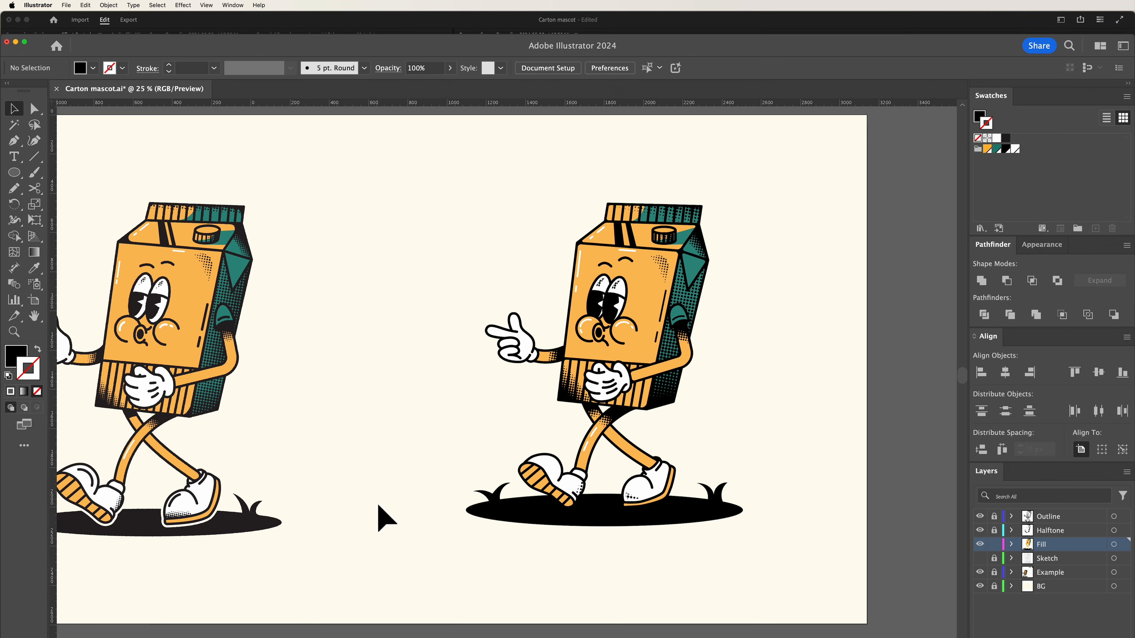
# - Unlock the Outline layer and copy all of its artwork
pyautogui.hscroll(2, 392, 520)
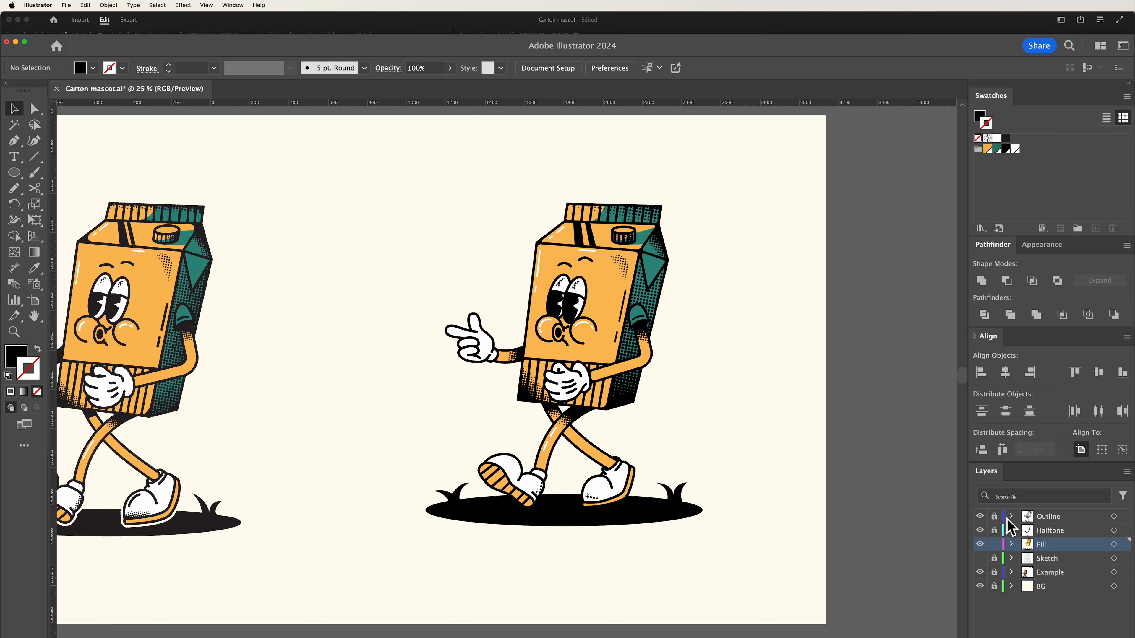
pyautogui.click(994, 517)
pyautogui.click(1114, 517)
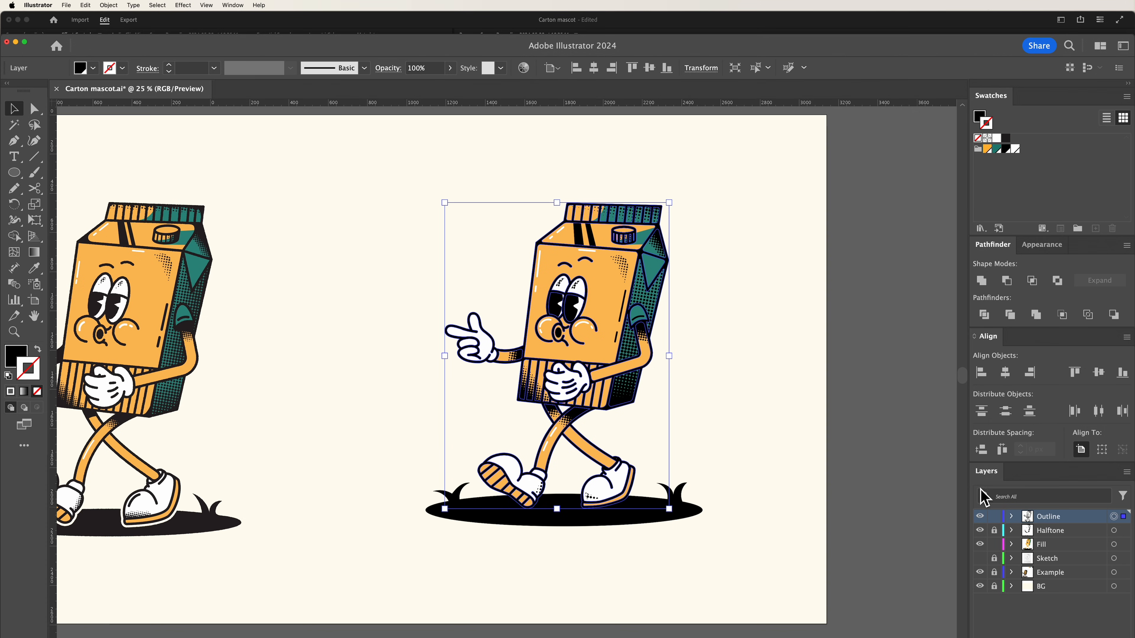
pyautogui.rightClick(634, 402)
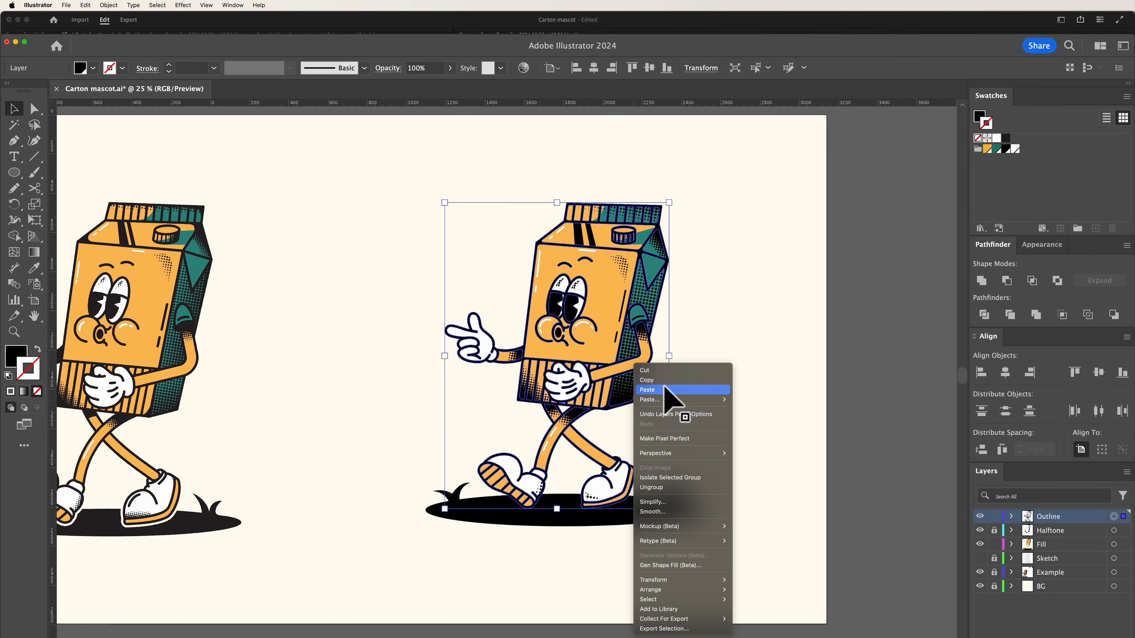
pyautogui.click(666, 382)
# - Paste the outline copy in front and unite it into a solid mascot silhouette
pyautogui.rightClick(634, 402)
pyautogui.moveTo(684, 400)
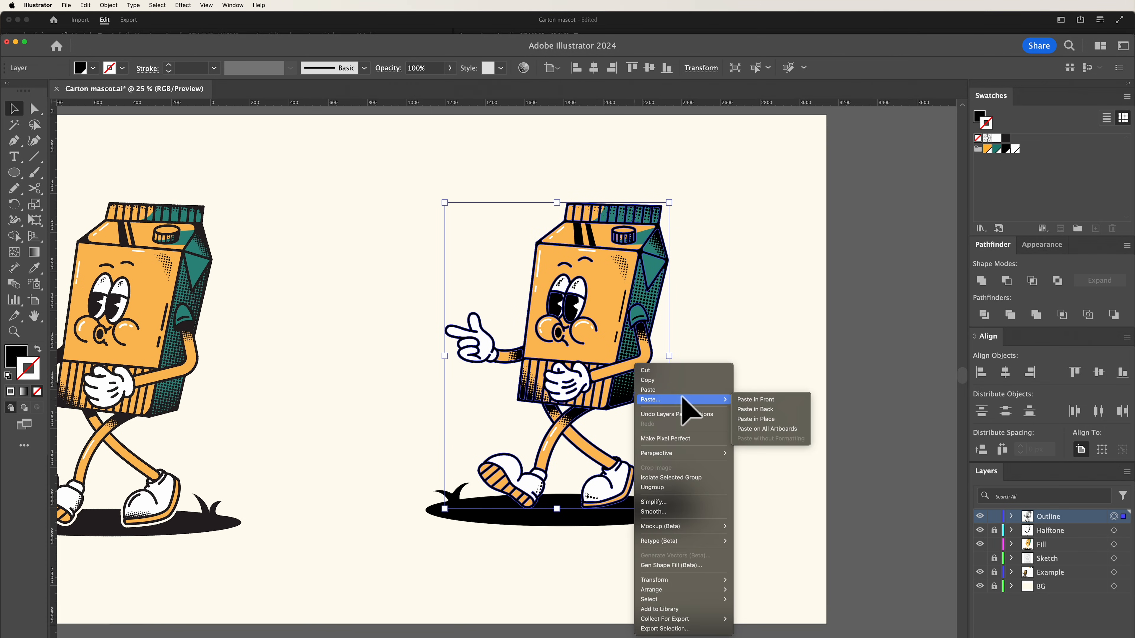
pyautogui.click(781, 401)
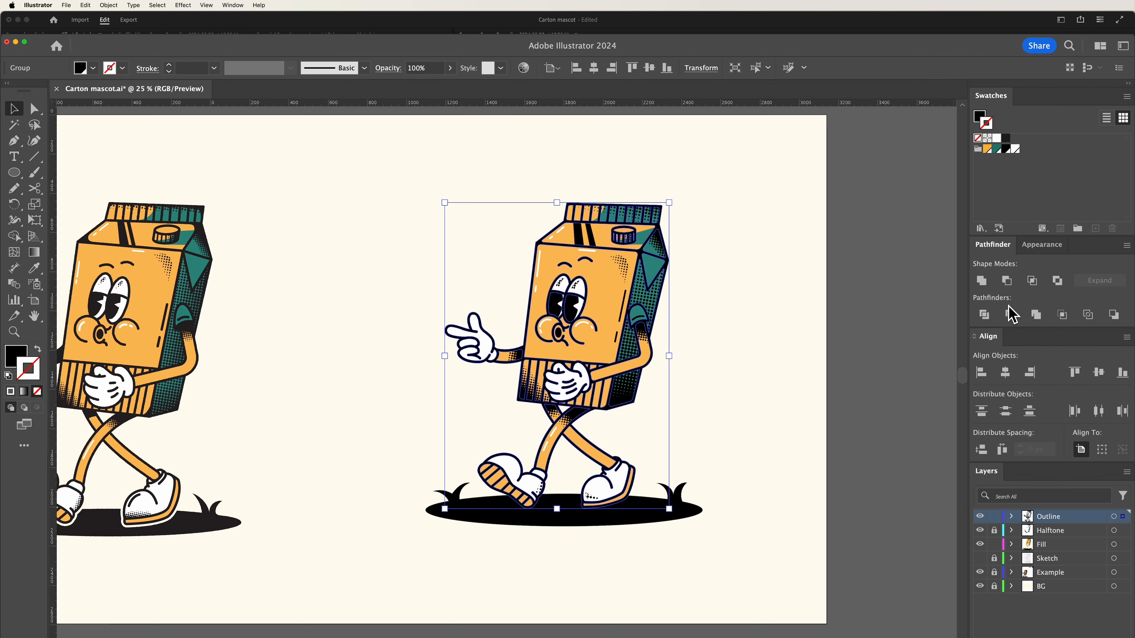
pyautogui.click(1039, 321)
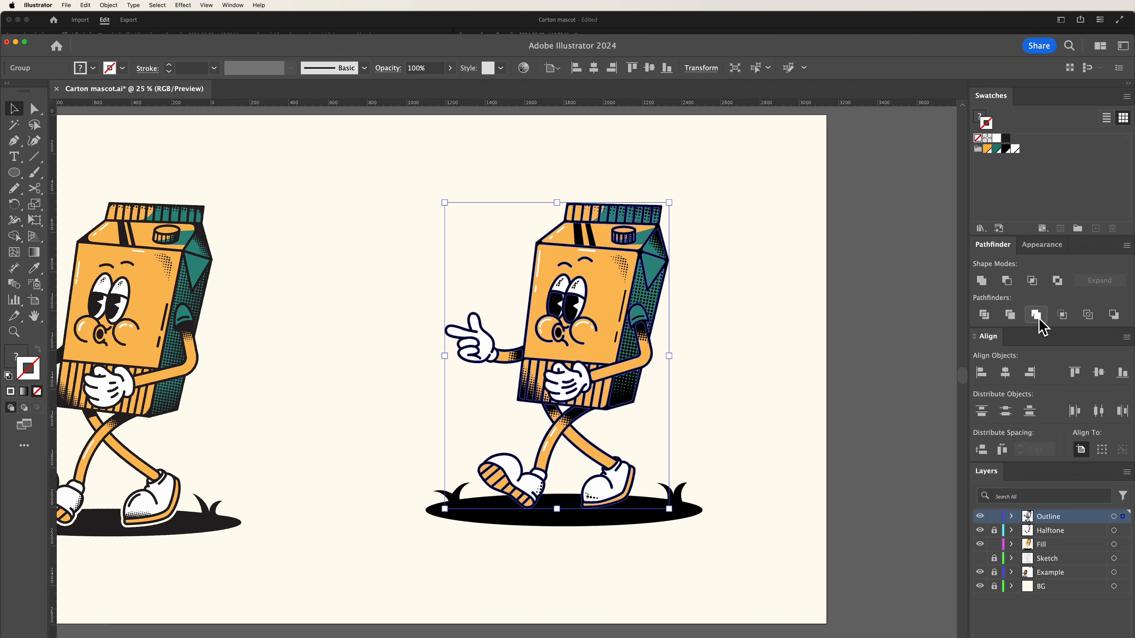
pyautogui.click(983, 282)
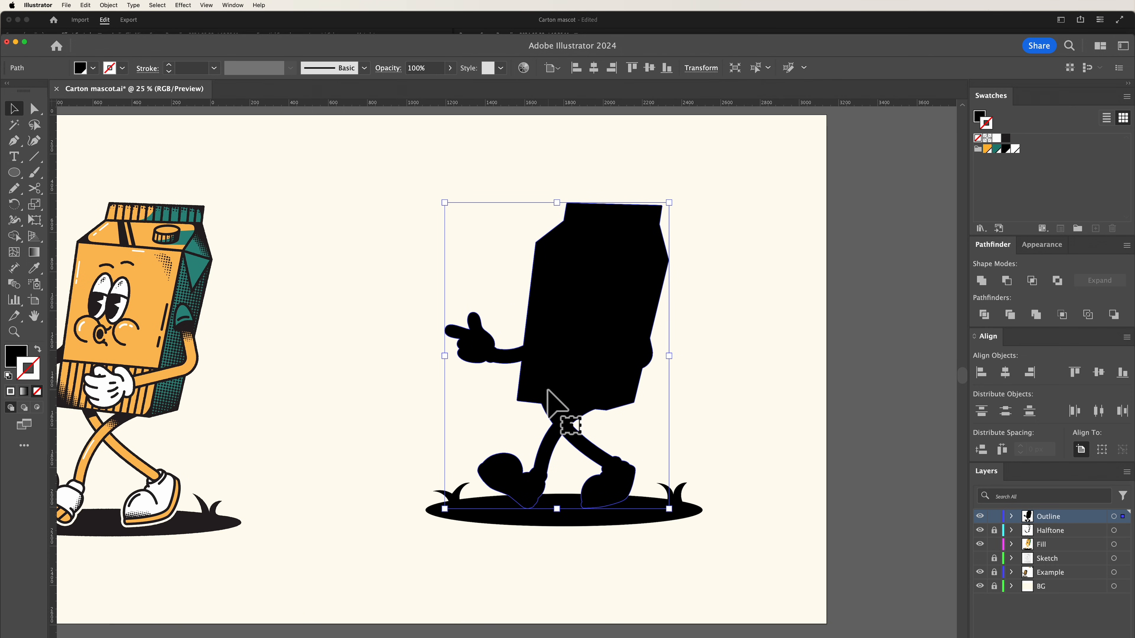
# - Offset the silhouette's path by 14 px with Miter joins
pyautogui.click(108, 5)
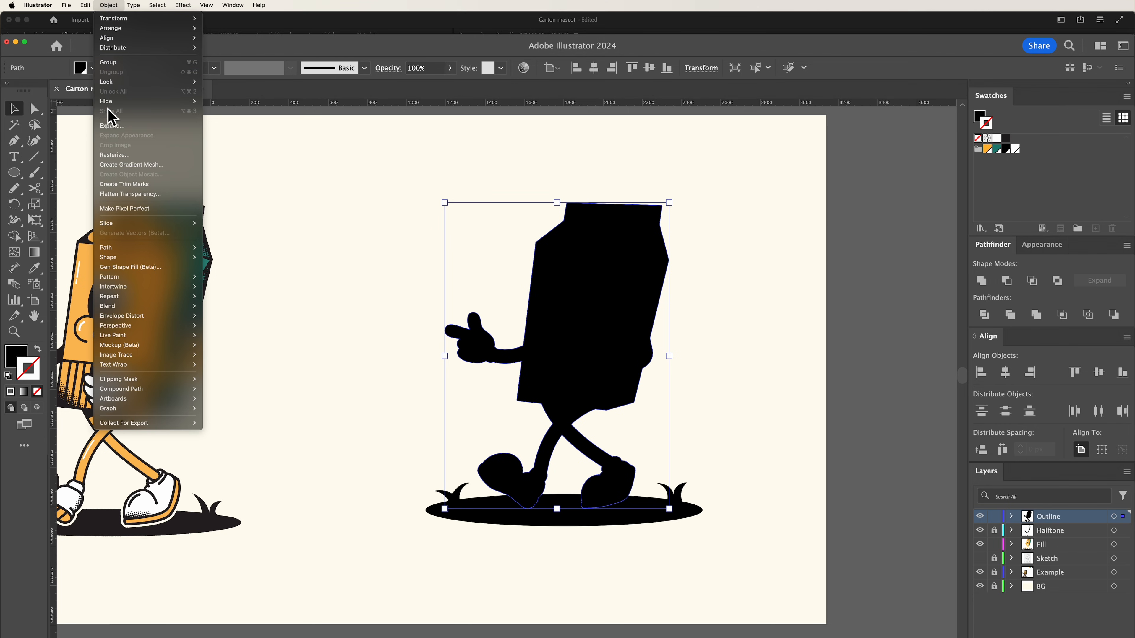
pyautogui.moveTo(132, 247)
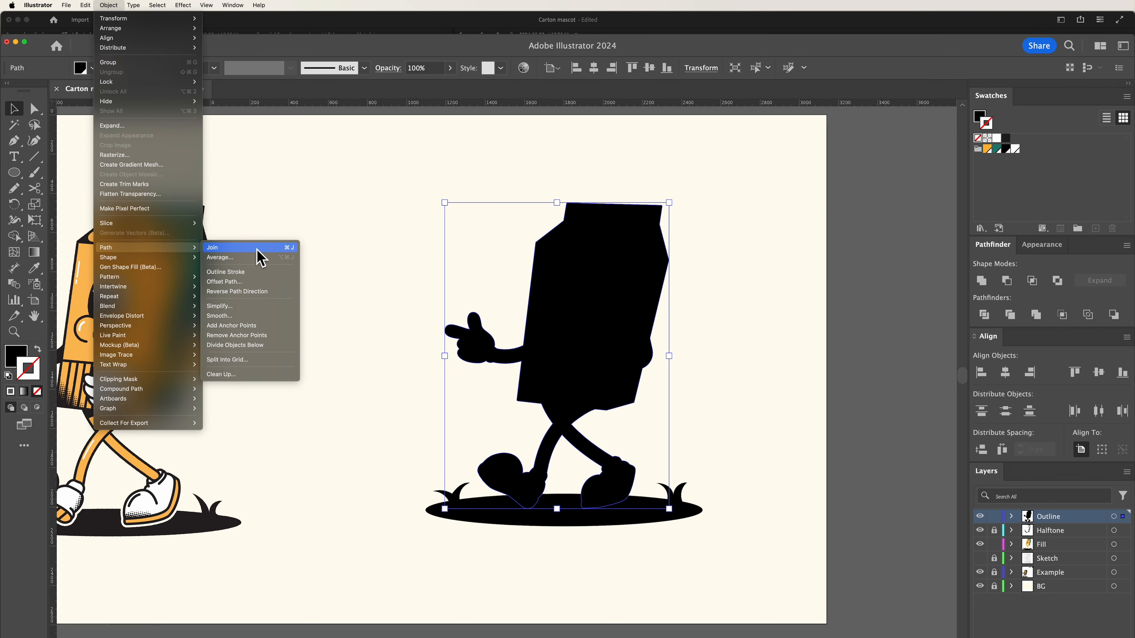
pyautogui.click(259, 285)
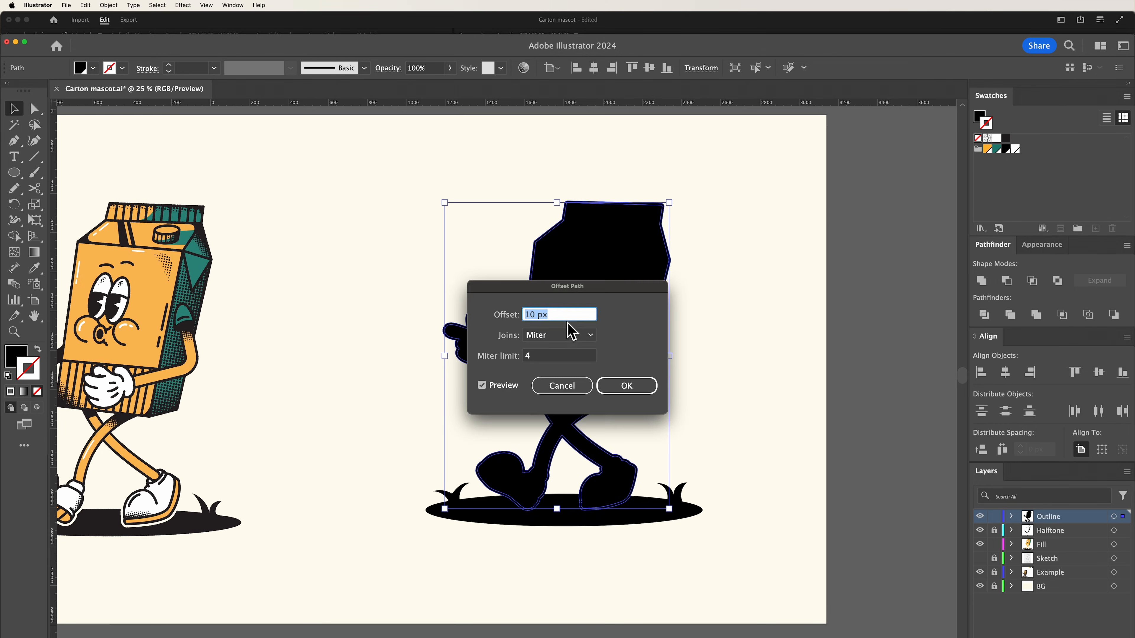
pyautogui.press('Up')
pyautogui.press('Up')
pyautogui.press('Up')
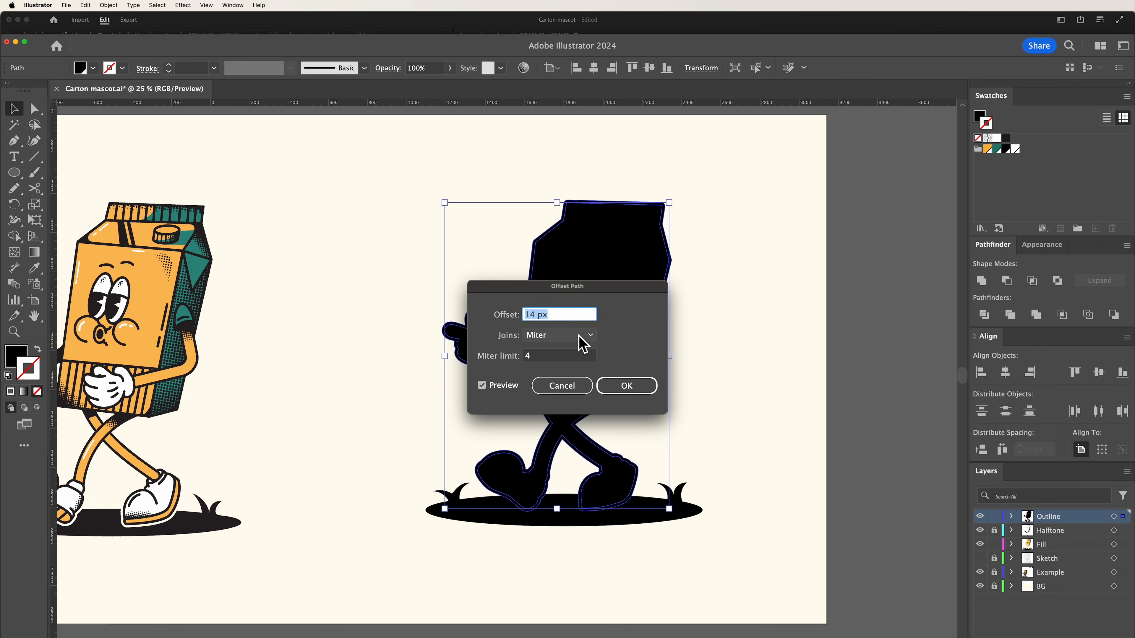
pyautogui.click(627, 386)
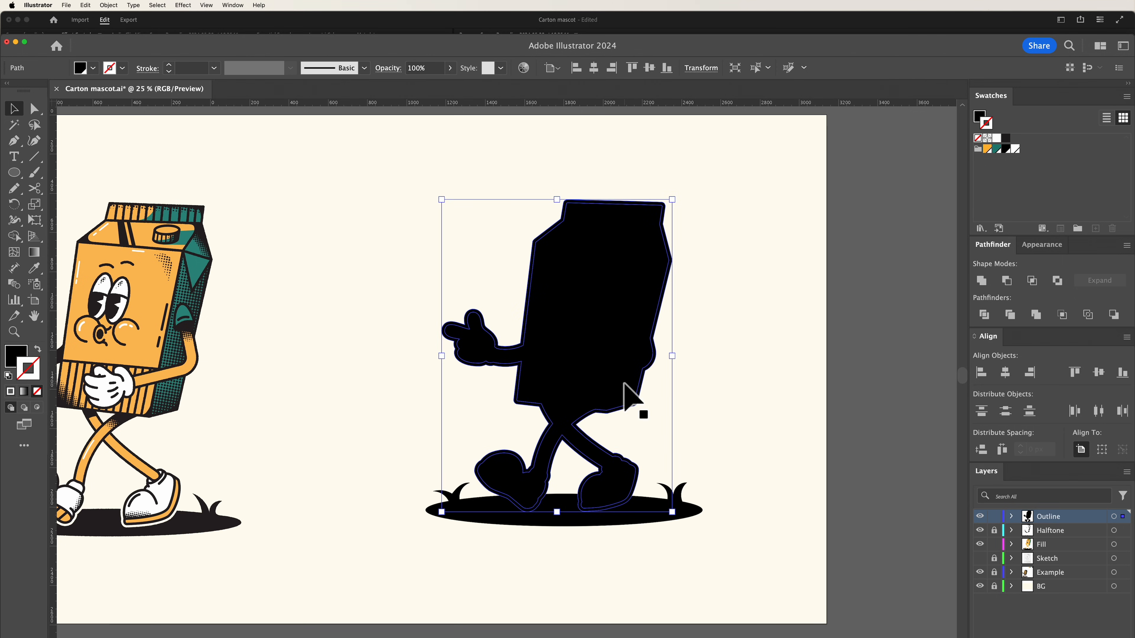
# - Cut the offset silhouette's overlapping shoe areas out of the grassy ground shape with the Shape Builder tool
pyautogui.press('super+shift+a')
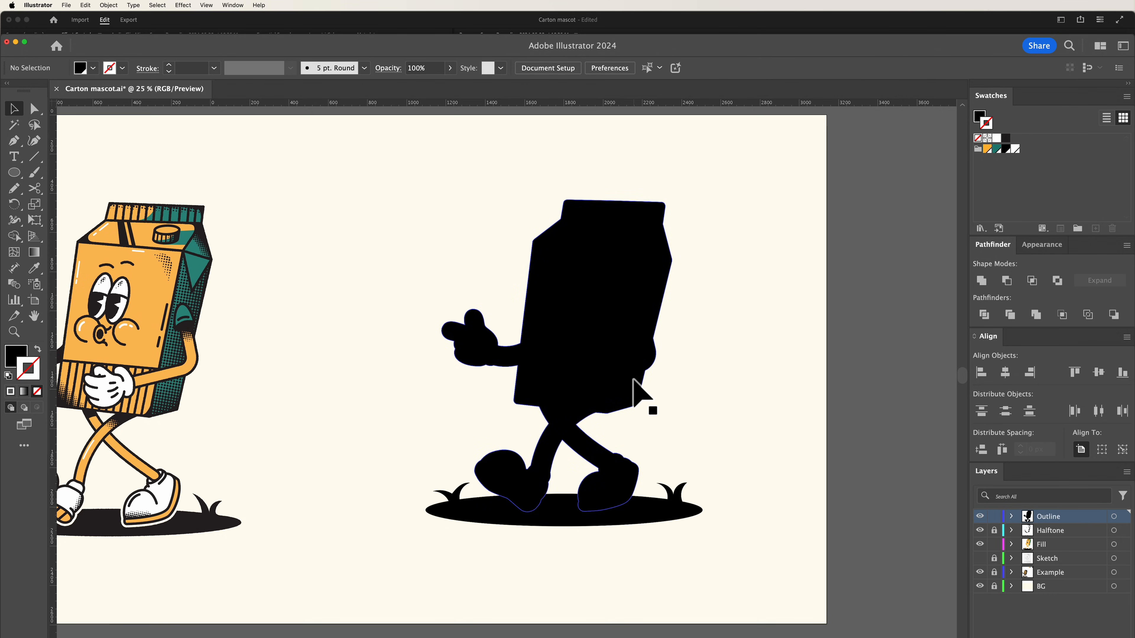
pyautogui.click(633, 379)
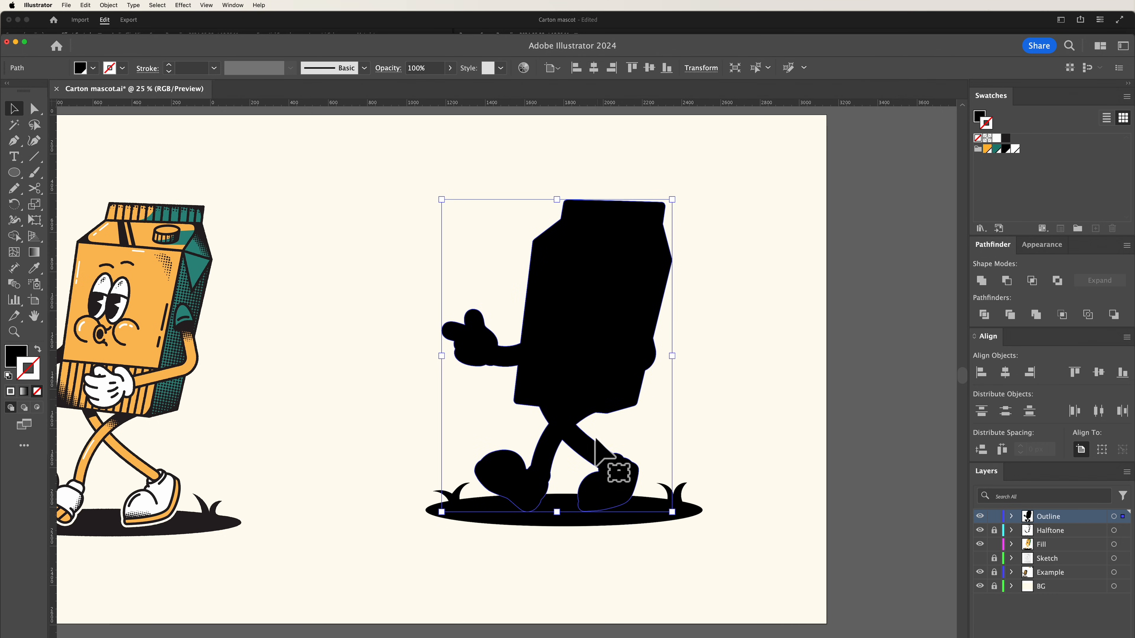
pyautogui.keyDown('shift'); pyautogui.click(649, 500); pyautogui.keyUp('shift')
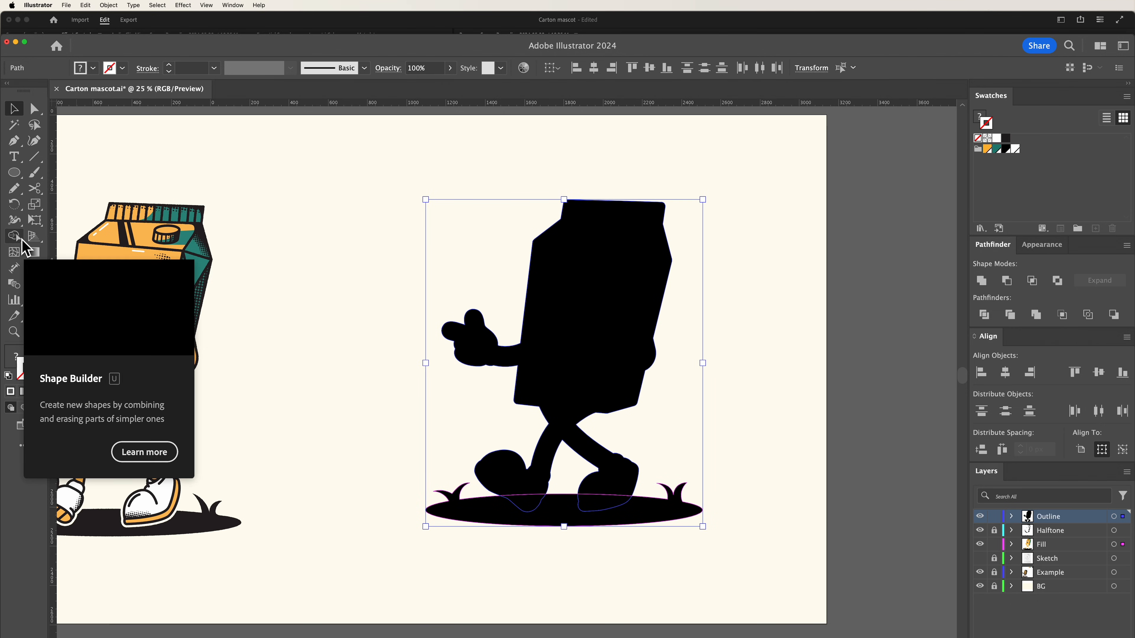
pyautogui.moveTo(18, 239); pyautogui.dragTo(96, 236)
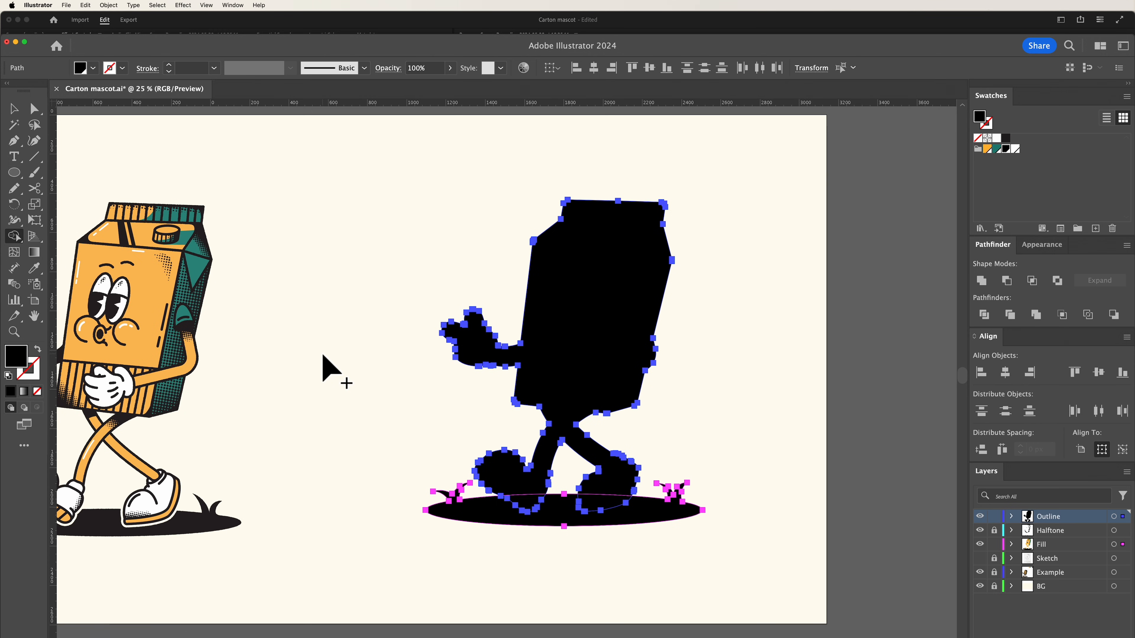
pyautogui.moveTo(532, 512)
pyautogui.mouseDown()
pyautogui.moveTo(538, 480)
pyautogui.moveTo(569, 470)
pyautogui.moveTo(596, 474)
pyautogui.moveTo(610, 514)
pyautogui.mouseUp()
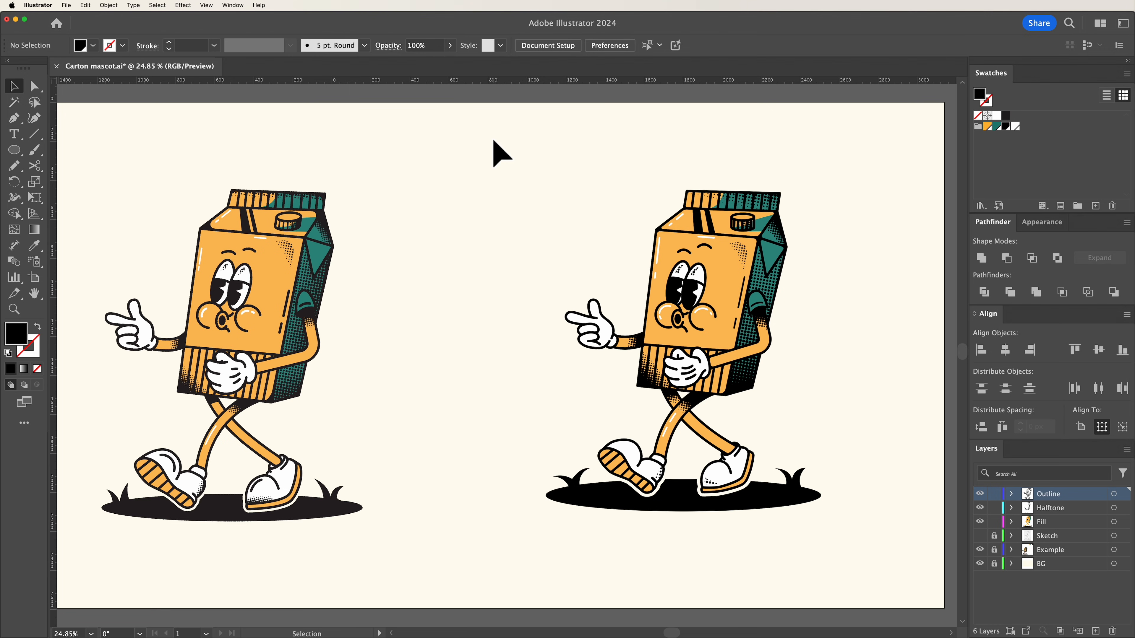
# - Apply a Roughen effect to the entire right-hand mascot and its ground shadow, with an absolute size of 1 px and Smooth points
pyautogui.moveTo(493, 138); pyautogui.dragTo(867, 542)
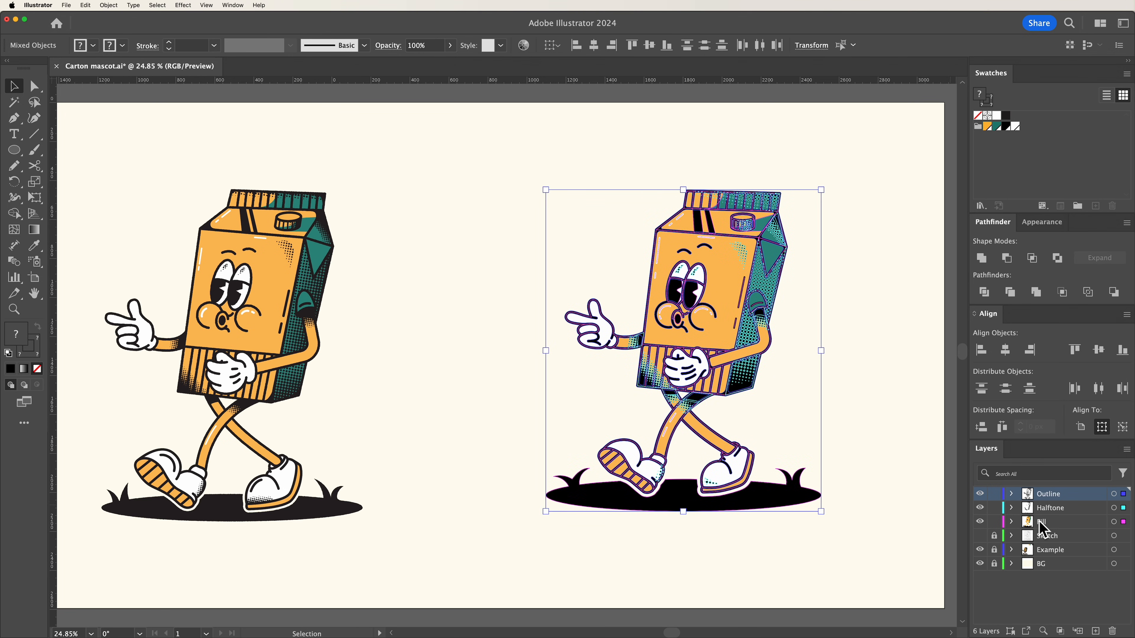
pyautogui.click(183, 5)
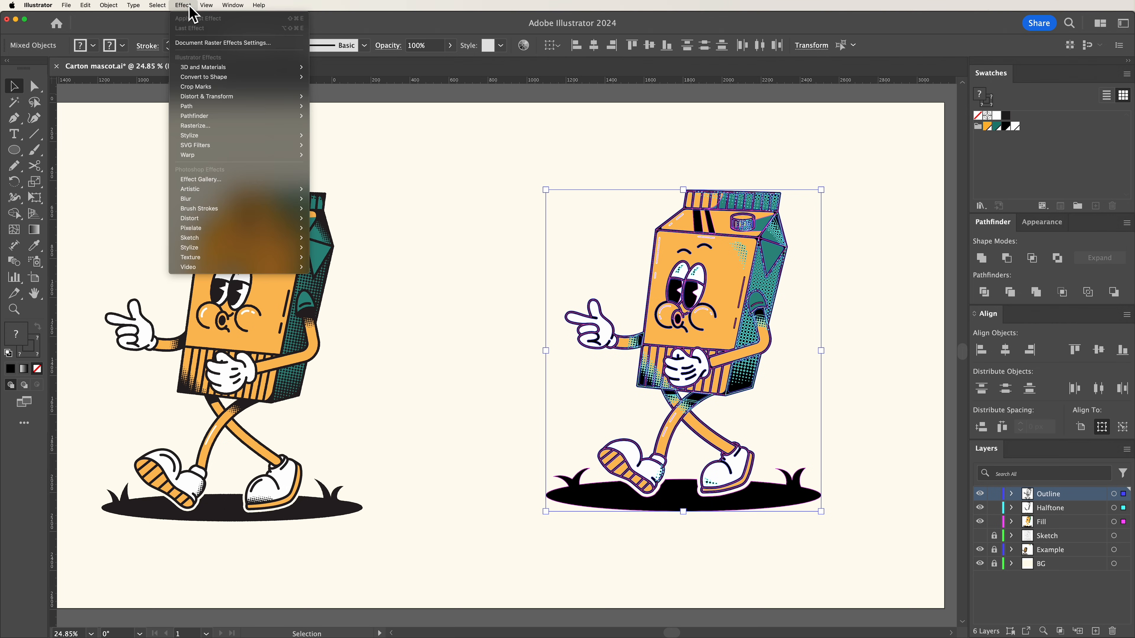
pyautogui.moveTo(244, 96)
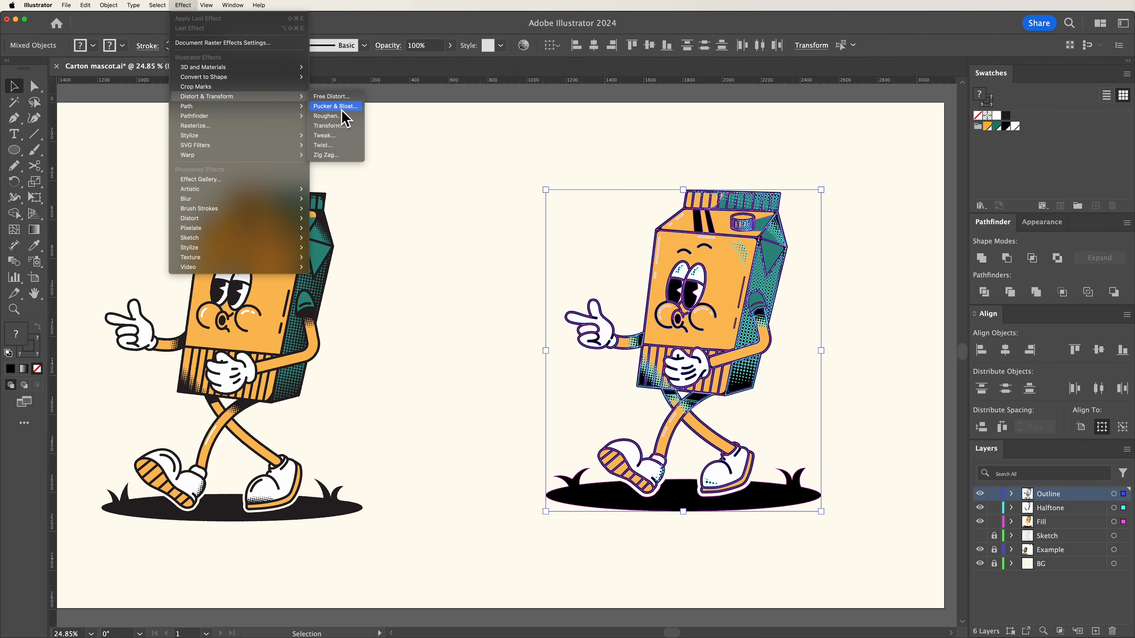
pyautogui.click(349, 118)
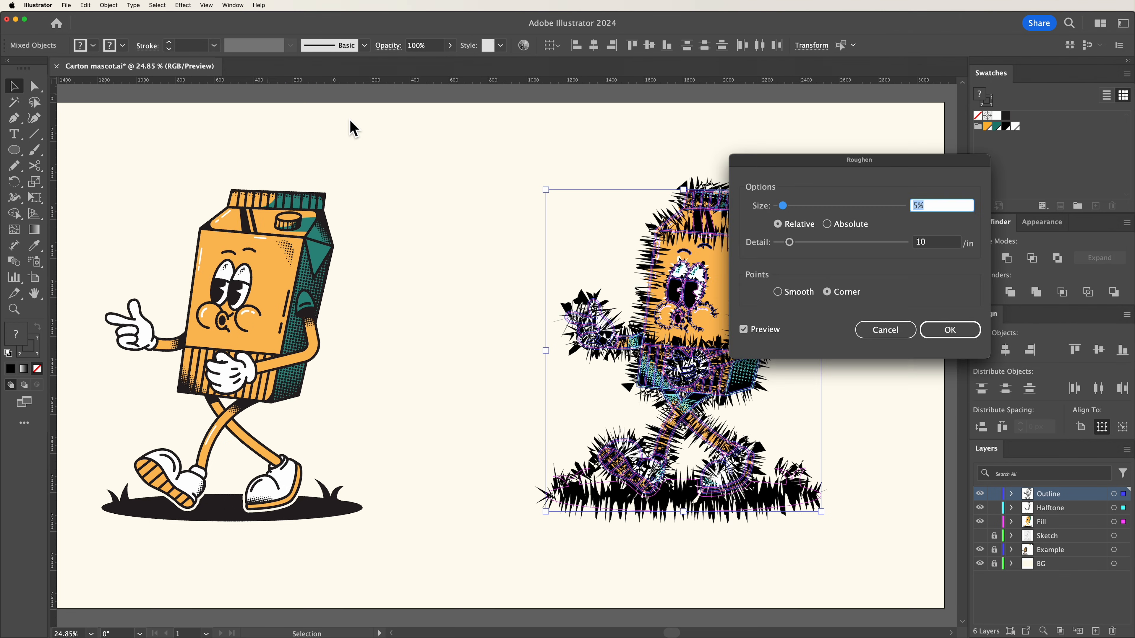
pyautogui.moveTo(874, 172); pyautogui.dragTo(426, 182)
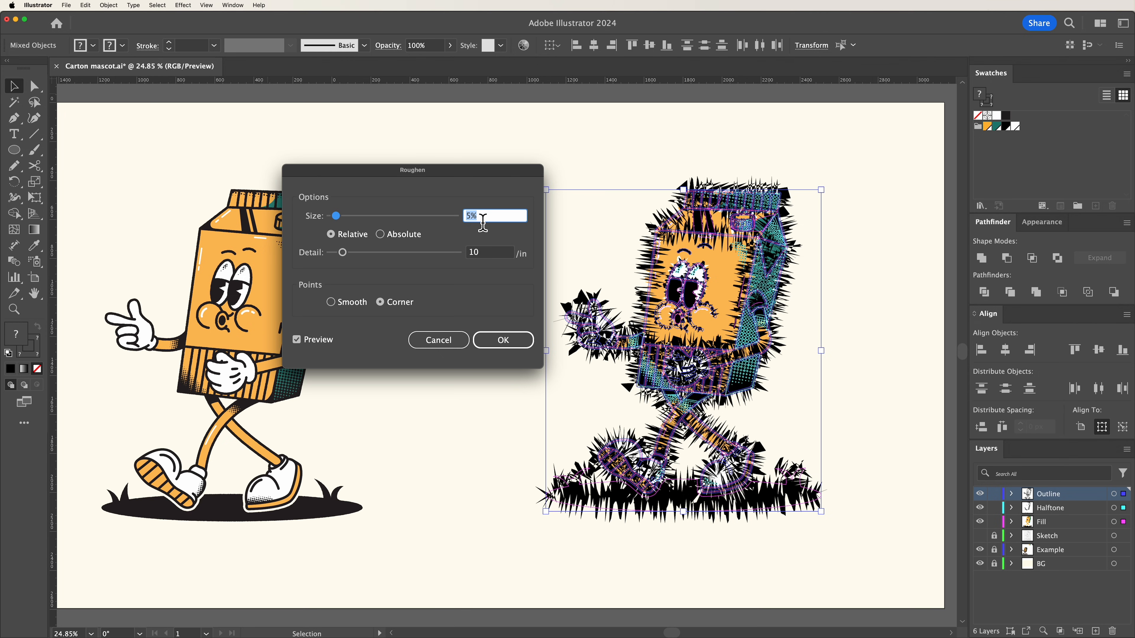
pyautogui.press('Down')
pyautogui.press('Down')
pyautogui.press('Down')
pyautogui.press('Down')
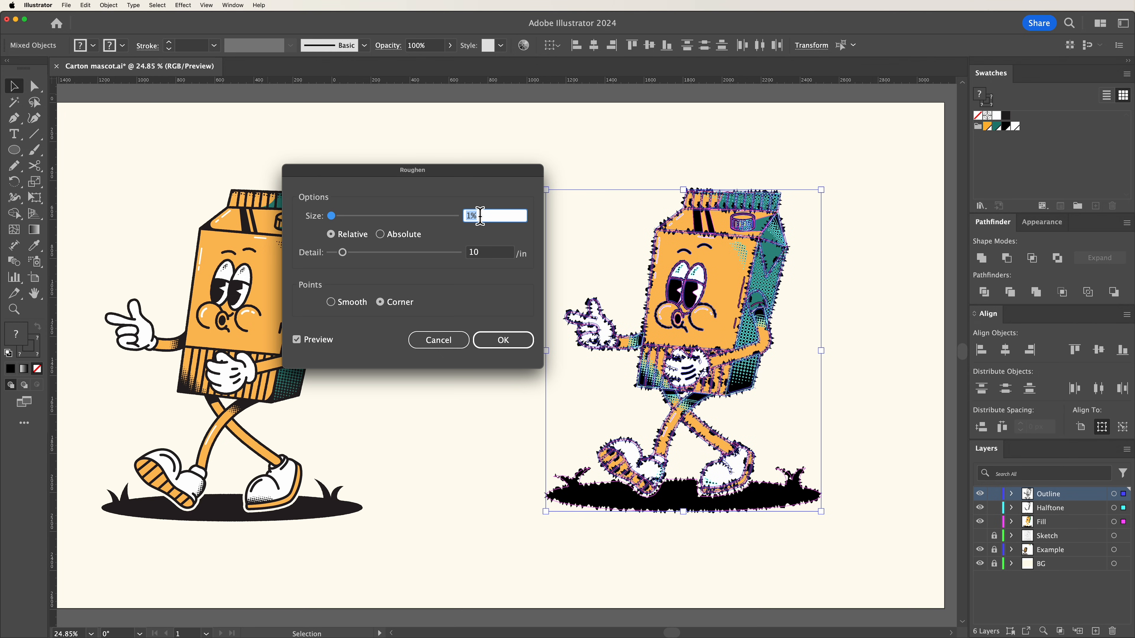
pyautogui.click(388, 247)
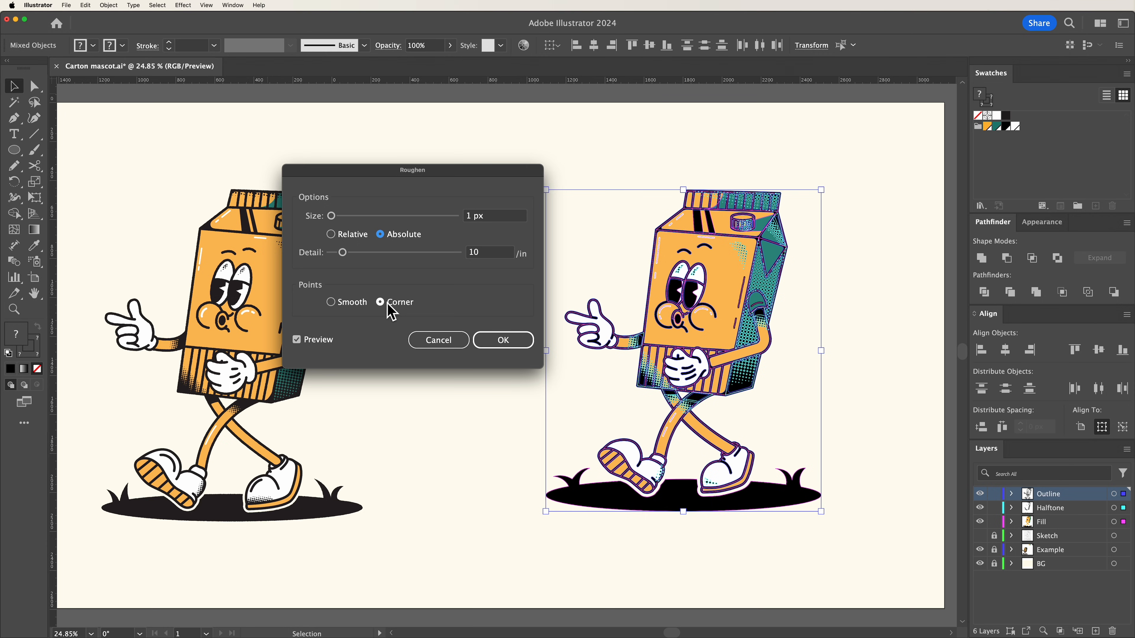
pyautogui.click(334, 305)
pyautogui.click(504, 342)
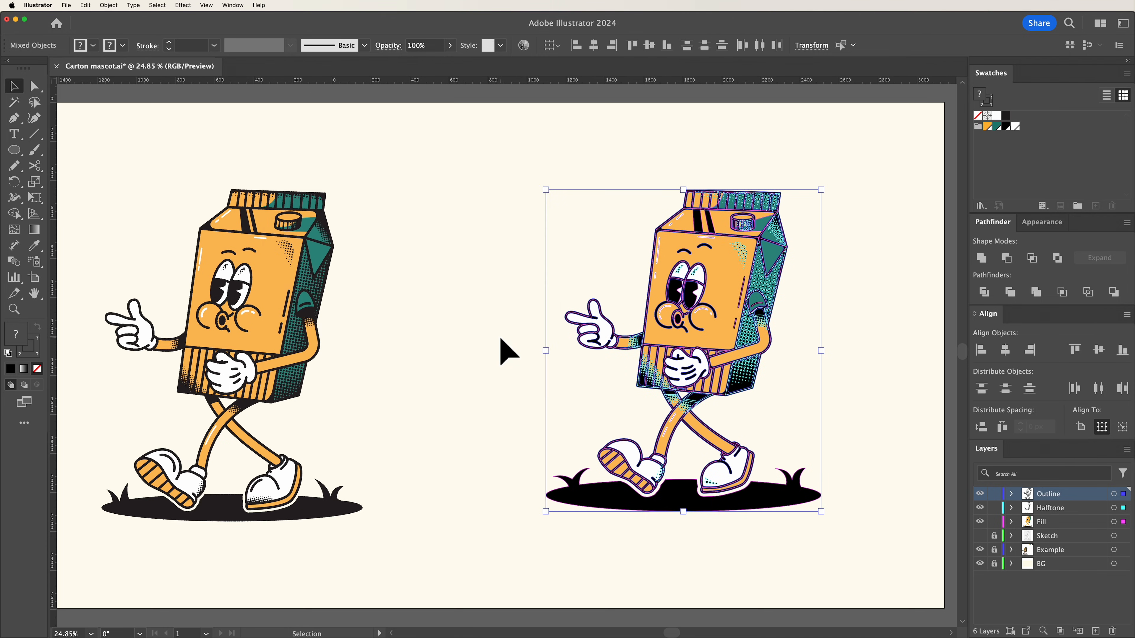
pyautogui.click(830, 315)
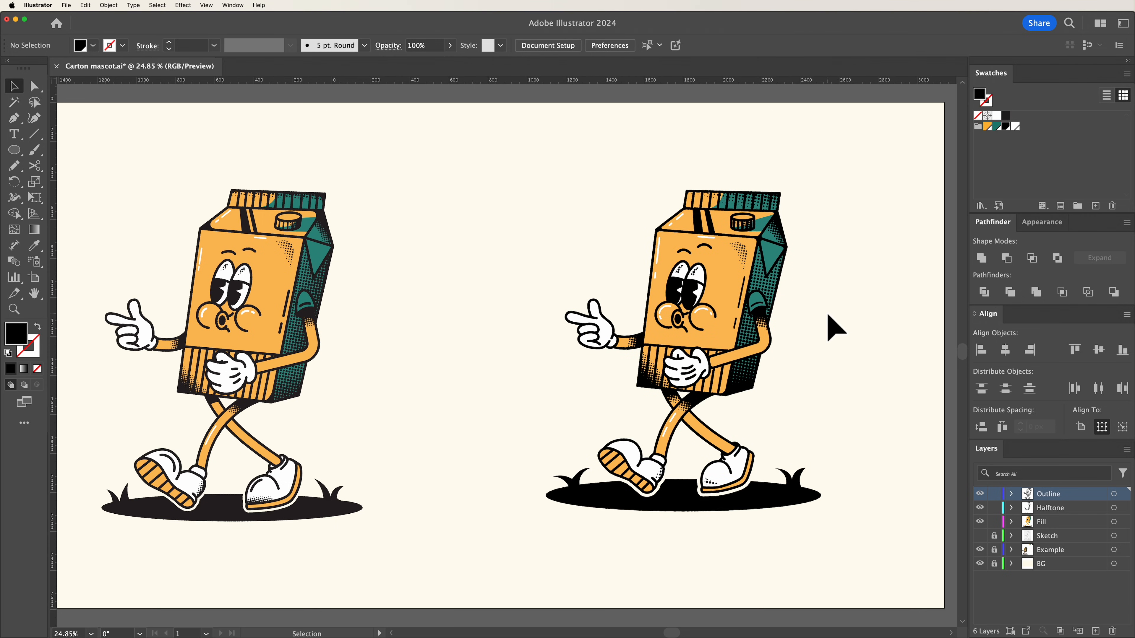
# - Examine the roughened outlines and halftone dots around the carton's top, cap and side up close
pyautogui.press('z')
pyautogui.moveTo(648, 260); pyautogui.dragTo(844, 256)
pyautogui.moveTo(611, 268); pyautogui.dragTo(370, 327)
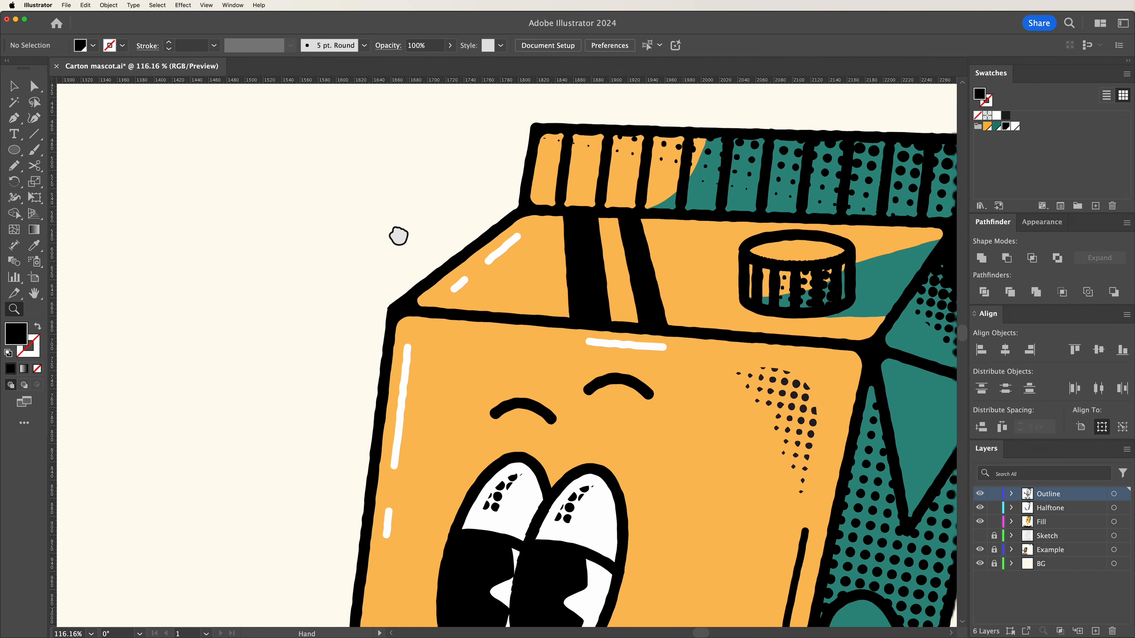
pyautogui.moveTo(398, 236); pyautogui.dragTo(383, 308)
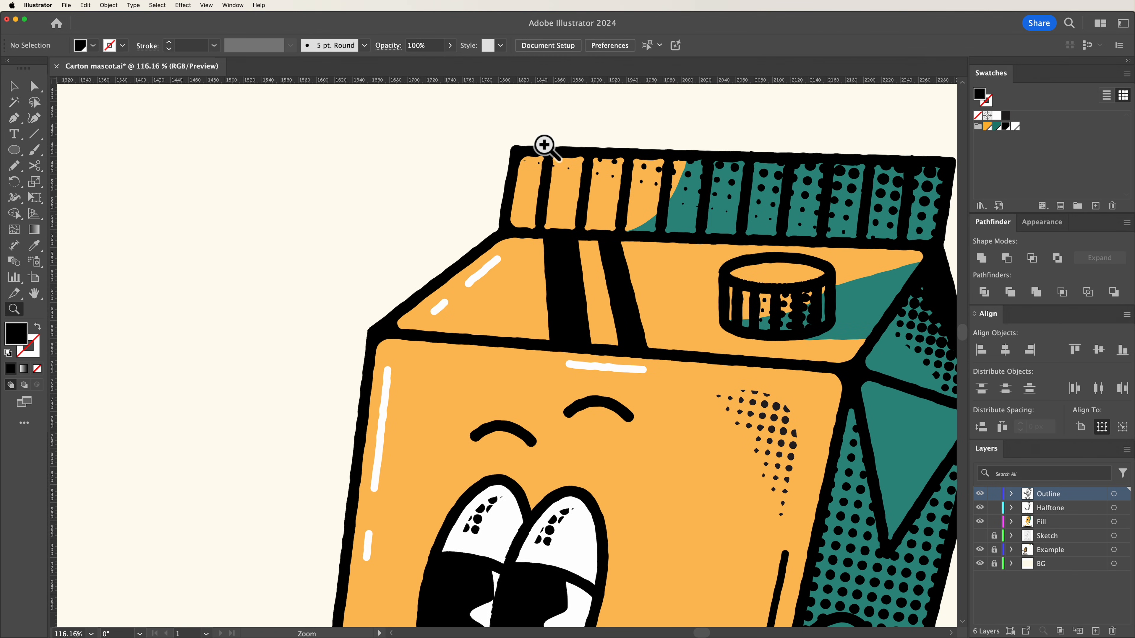
pyautogui.moveTo(602, 215); pyautogui.dragTo(385, 198)
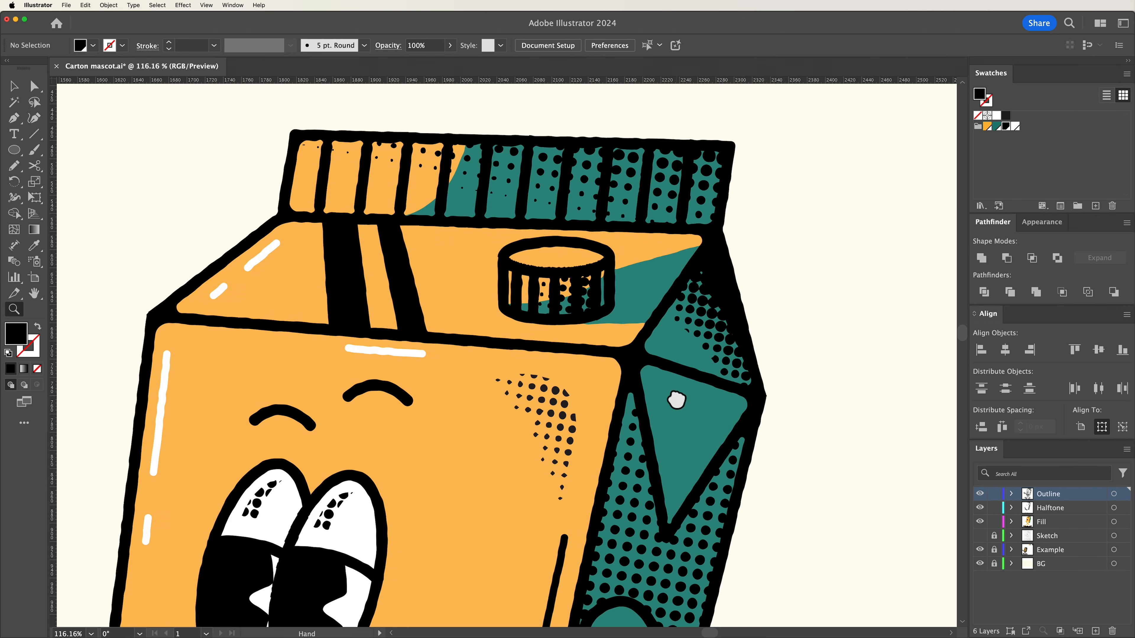
pyautogui.moveTo(676, 400); pyautogui.dragTo(595, 220)
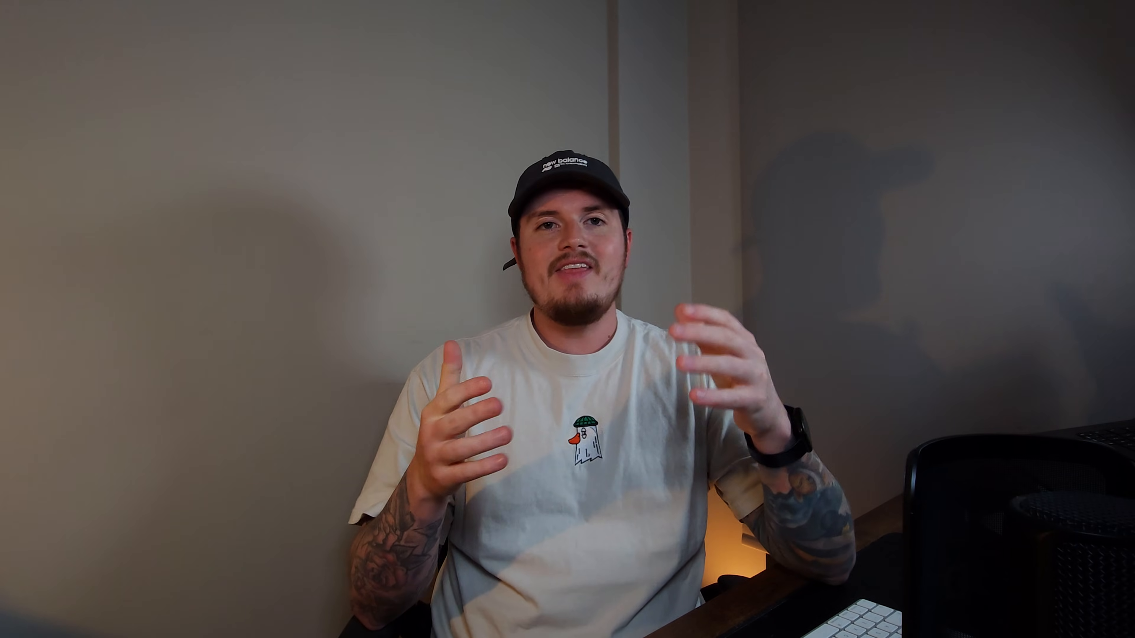